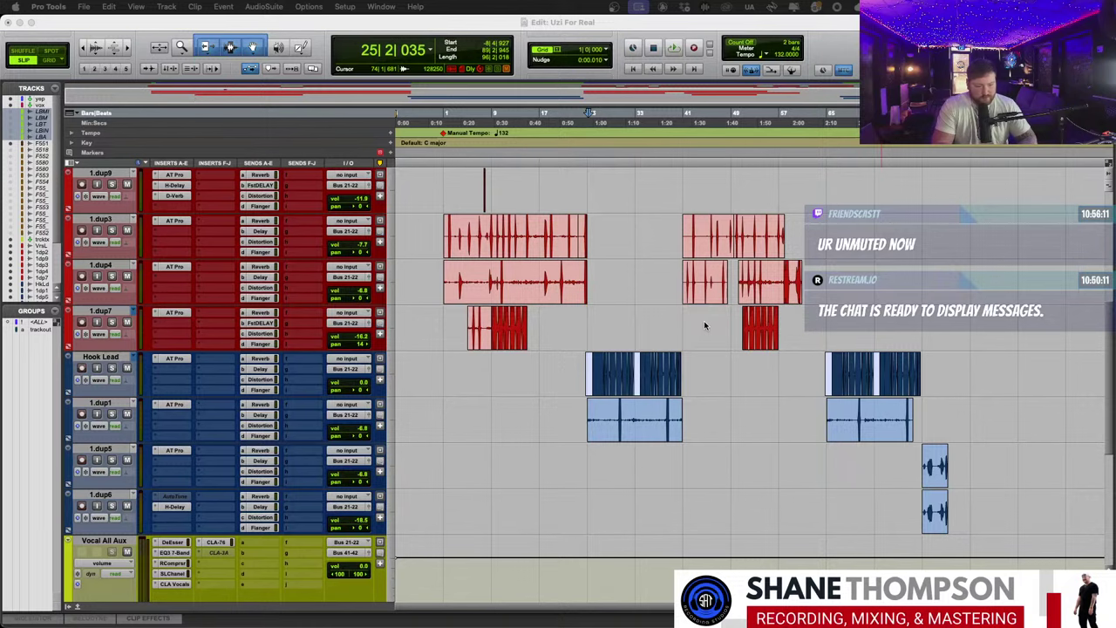
# - Play the session from the intro before bar 1 and look over the beat and vocal tracks
pyautogui.scroll(5, 868, 548)
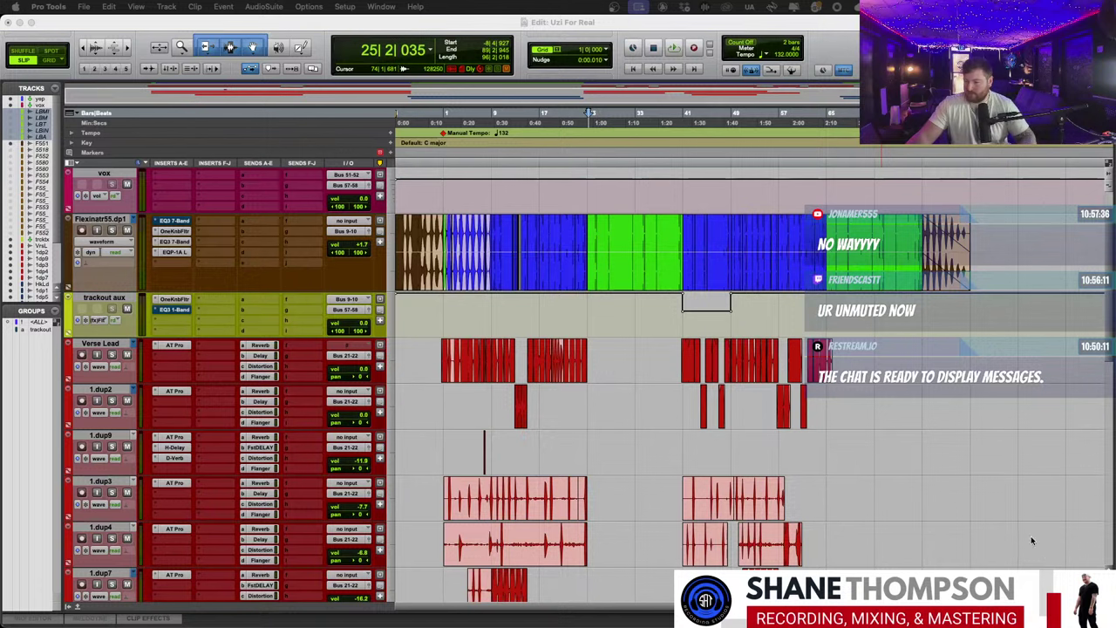
pyautogui.click(988, 479)
pyautogui.press('t')
pyautogui.hscroll(-5, 752, 391)
pyautogui.scroll(-3, 752, 391)
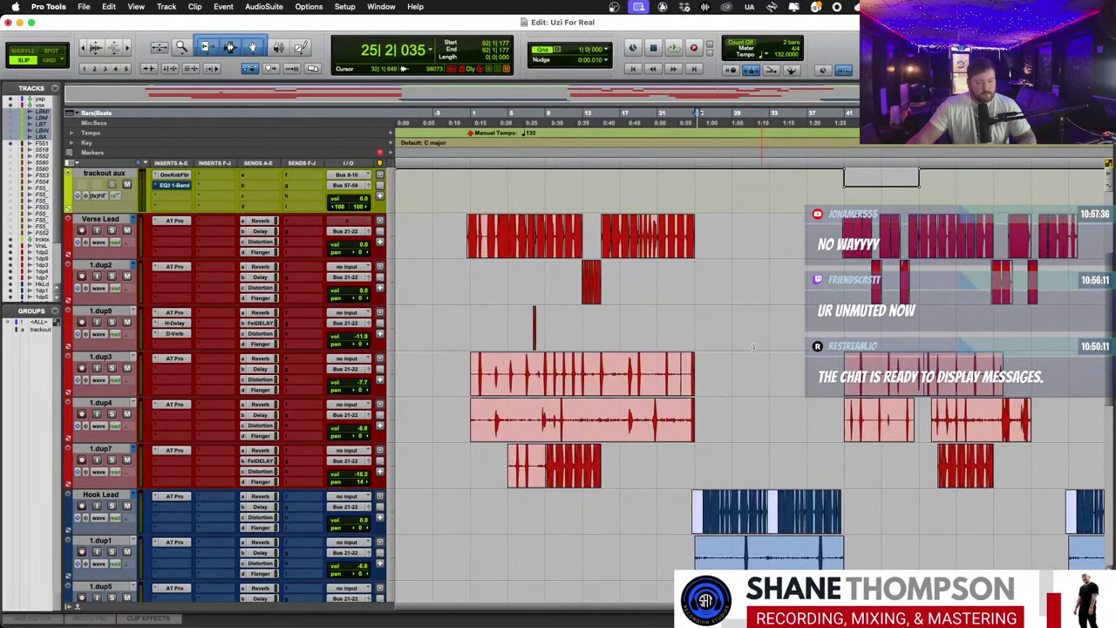
pyautogui.click(419, 123)
pyautogui.click(461, 123)
pyautogui.press('space')
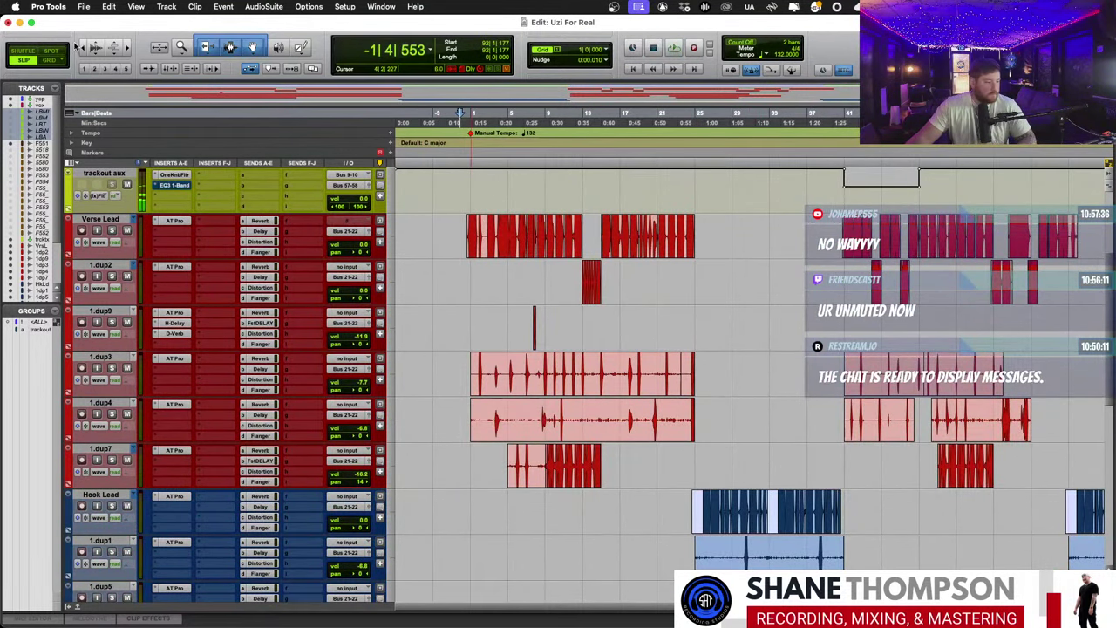
pyautogui.click(33, 23)
pyautogui.scroll(3, 427, 123)
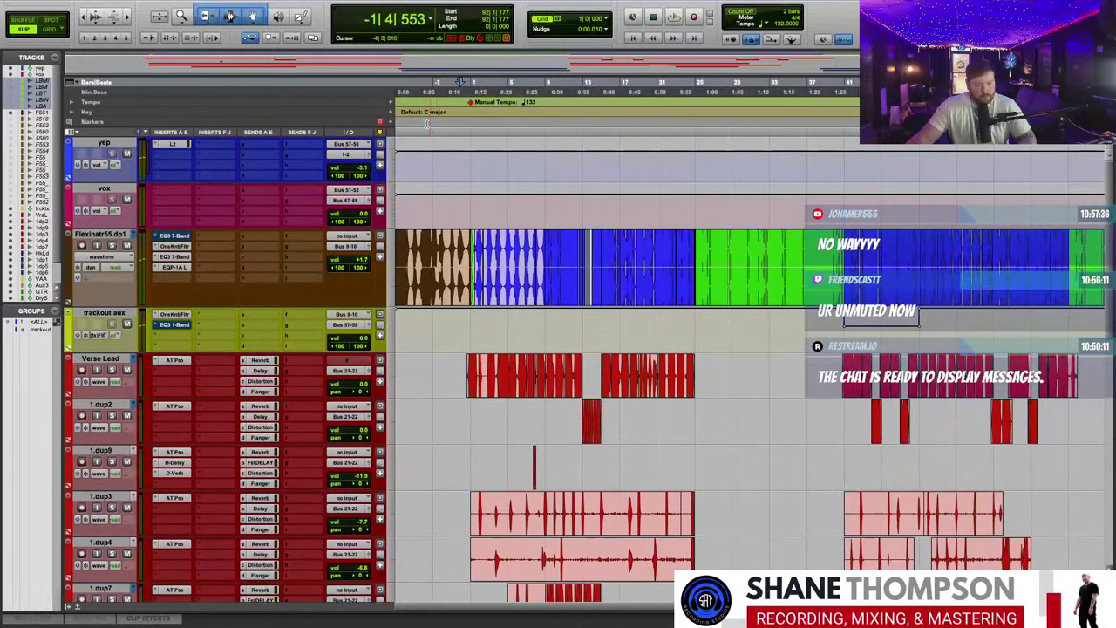
pyautogui.scroll(5, 543, 294)
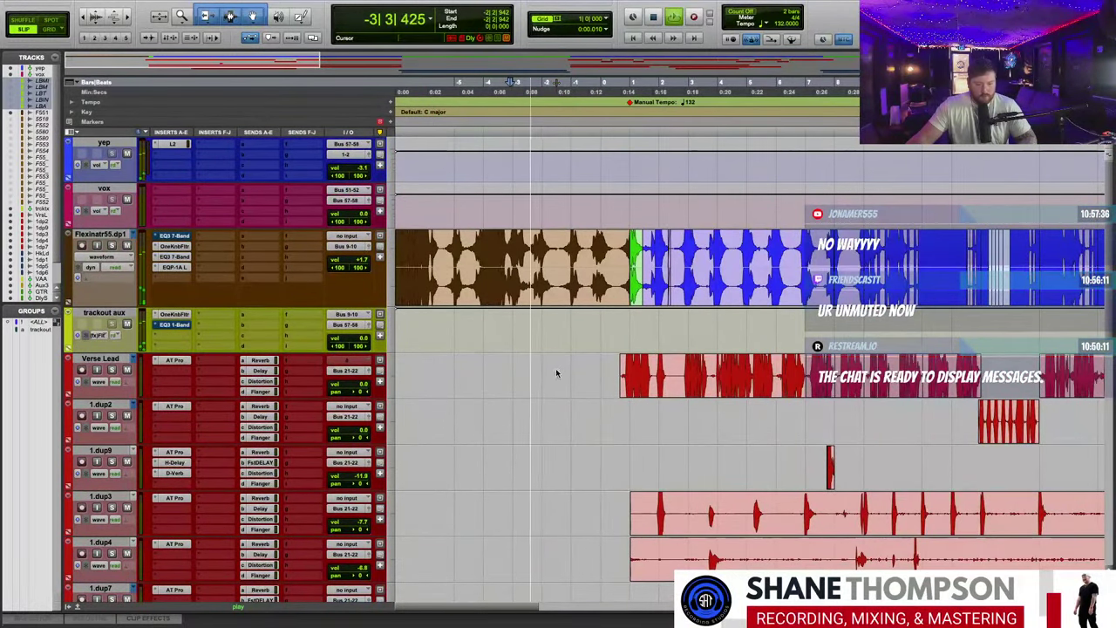
# - Replay the intro leading into the verse while checking the beat, verse and hook tracks
pyautogui.click(556, 370)
pyautogui.hscroll(2, 556, 370)
pyautogui.scroll(3, 557, 370)
pyautogui.hscroll(2, 557, 370)
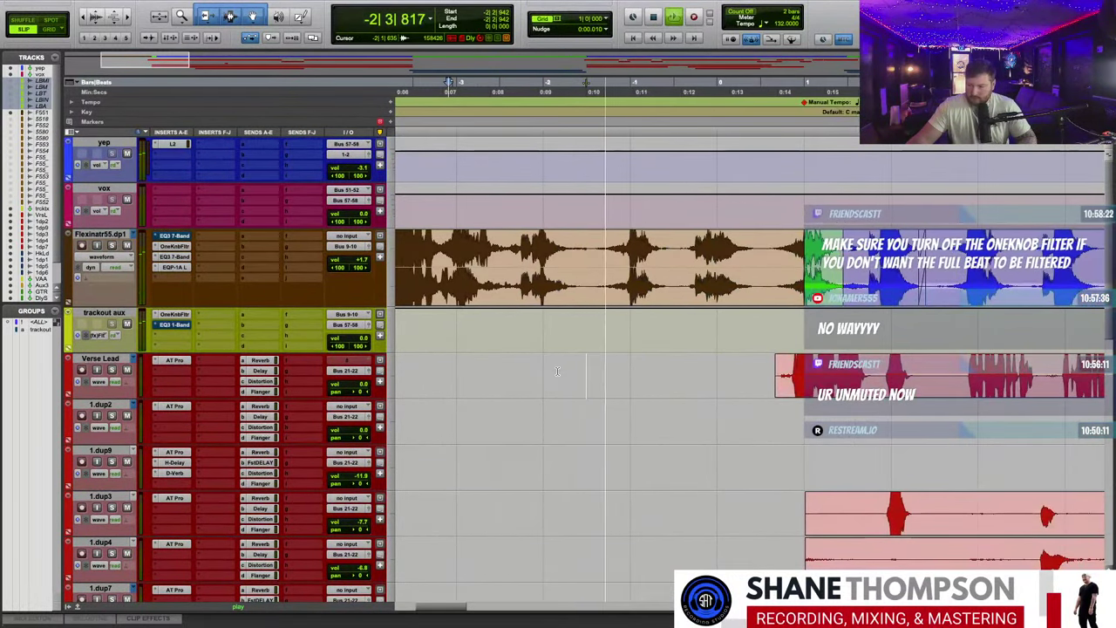
pyautogui.hscroll(3, 557, 371)
pyautogui.hotkey('ctrl', '[')
pyautogui.press('space')
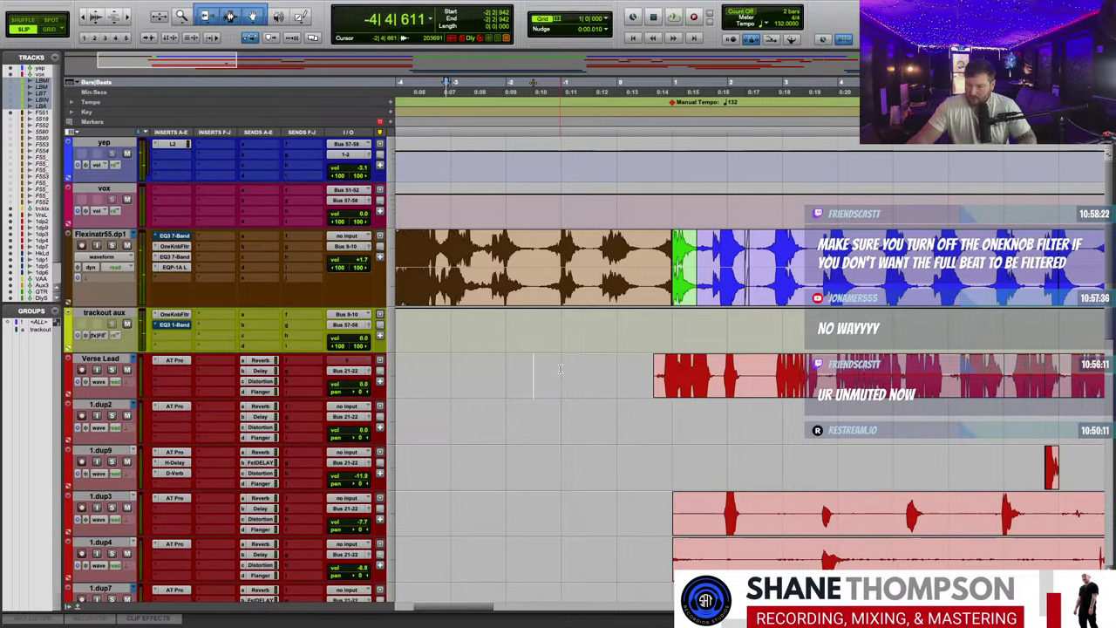
pyautogui.scroll(-5, 560, 368)
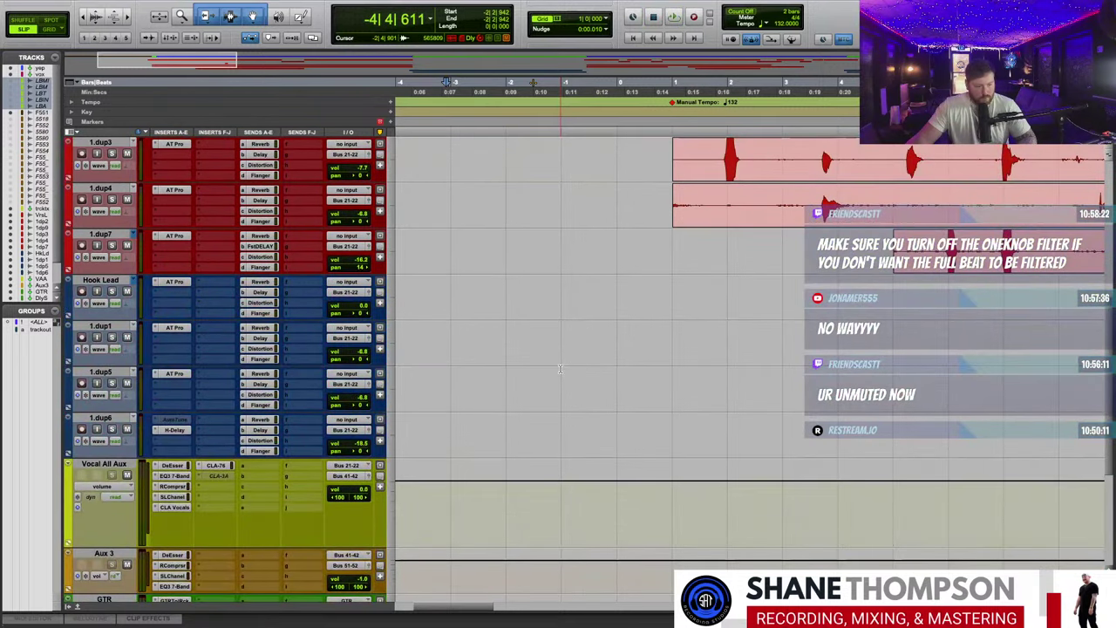
pyautogui.press('space')
pyautogui.scroll(-3, 540, 366)
pyautogui.scroll(7, 523, 367)
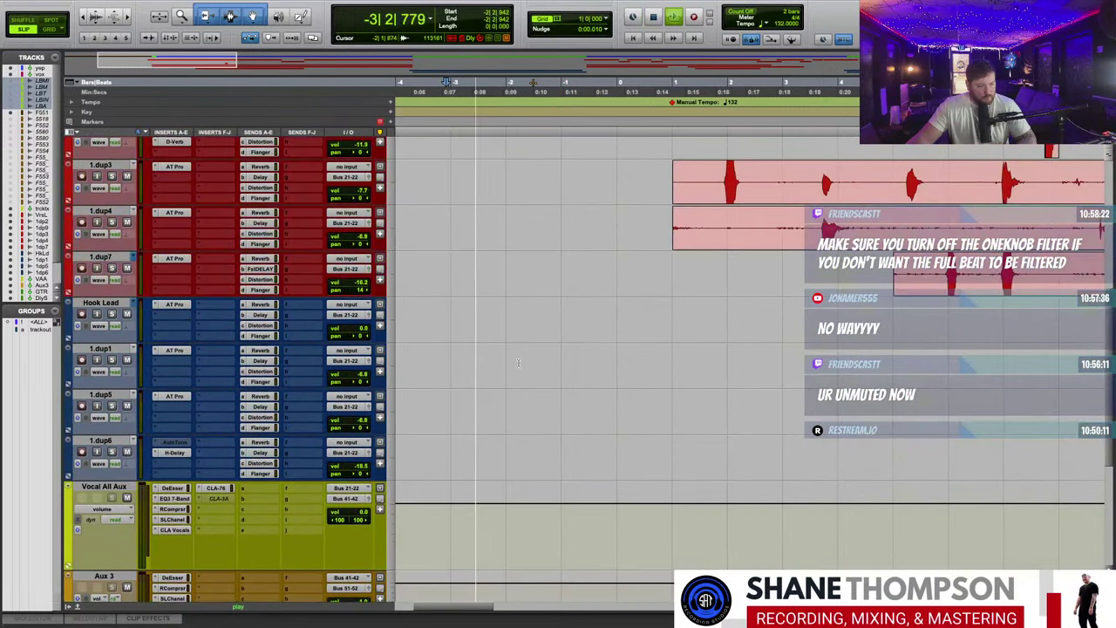
pyautogui.scroll(3, 518, 366)
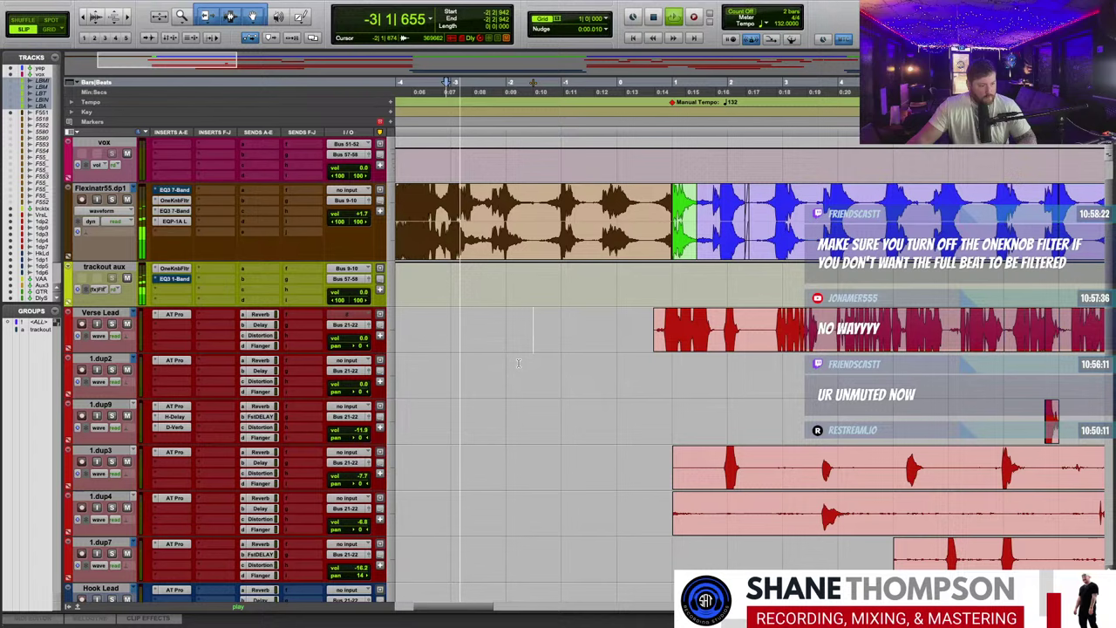
# - Check the OneKnob Filter setting on the trackout aux during playback
pyautogui.click(174, 268)
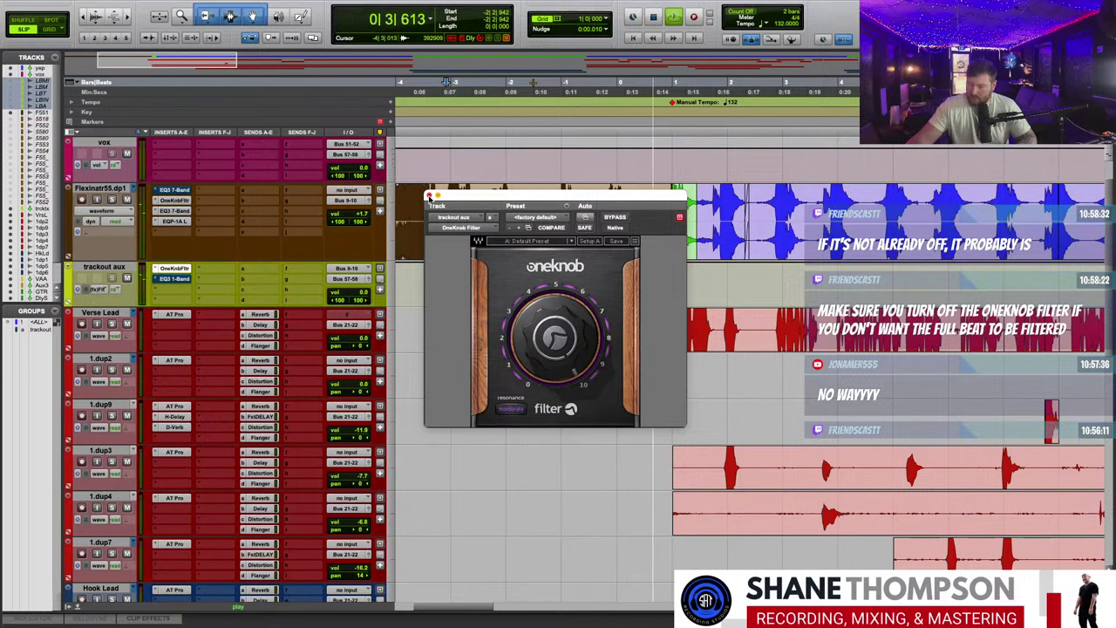
pyautogui.click(428, 195)
pyautogui.scroll(2, 677, 413)
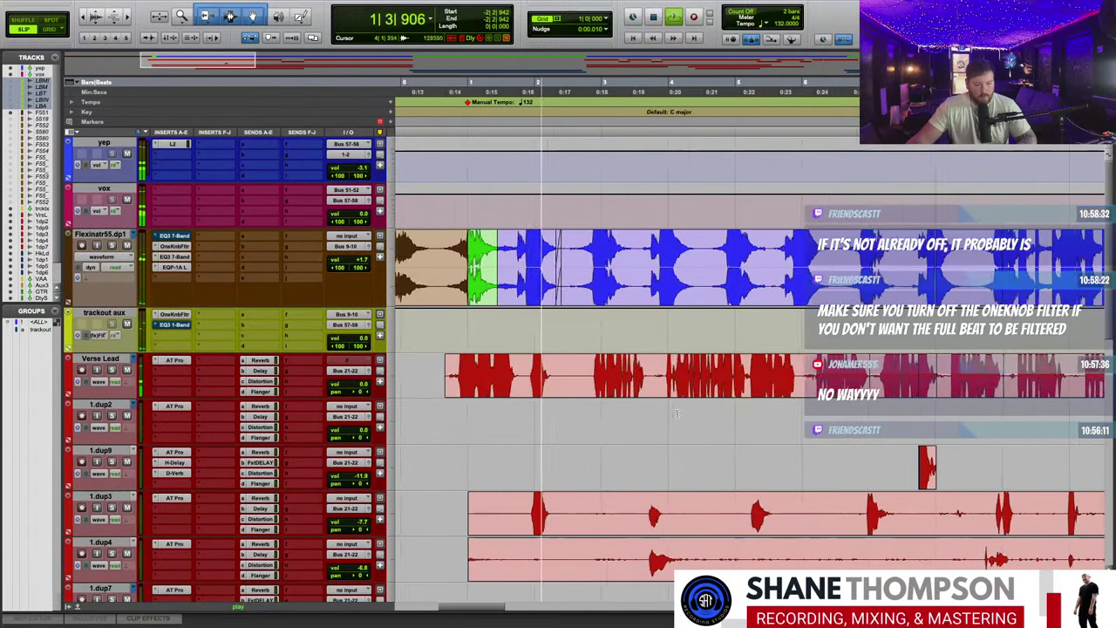
# - Listen through the first verse while examining the lead and backing vocal clips against the beat
pyautogui.press('t')
pyautogui.scroll(-2, 677, 413)
pyautogui.hscroll(-3, 677, 413)
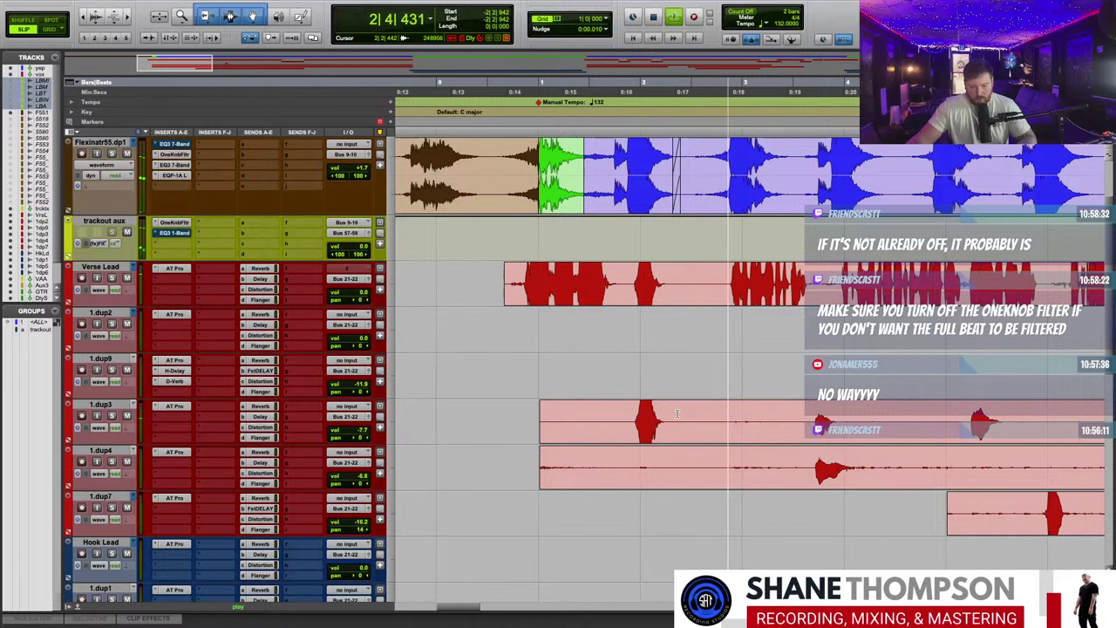
pyautogui.hscroll(3, 677, 413)
pyautogui.press('r')
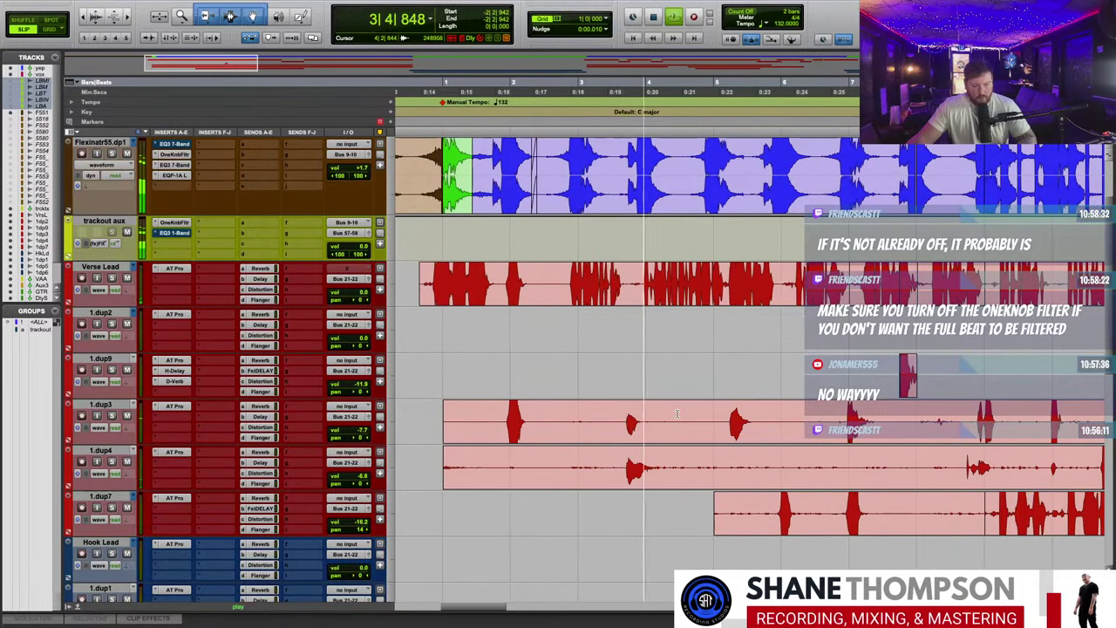
pyautogui.press('r')
pyautogui.hscroll(3, 677, 413)
pyautogui.scroll(1, 677, 414)
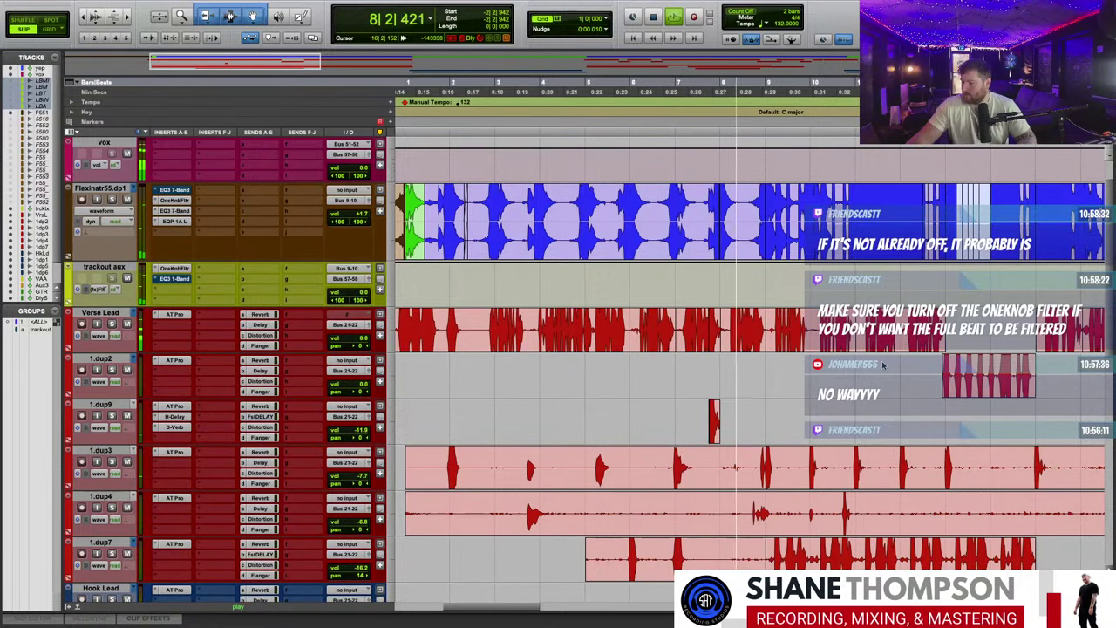
pyautogui.hscroll(5, 884, 365)
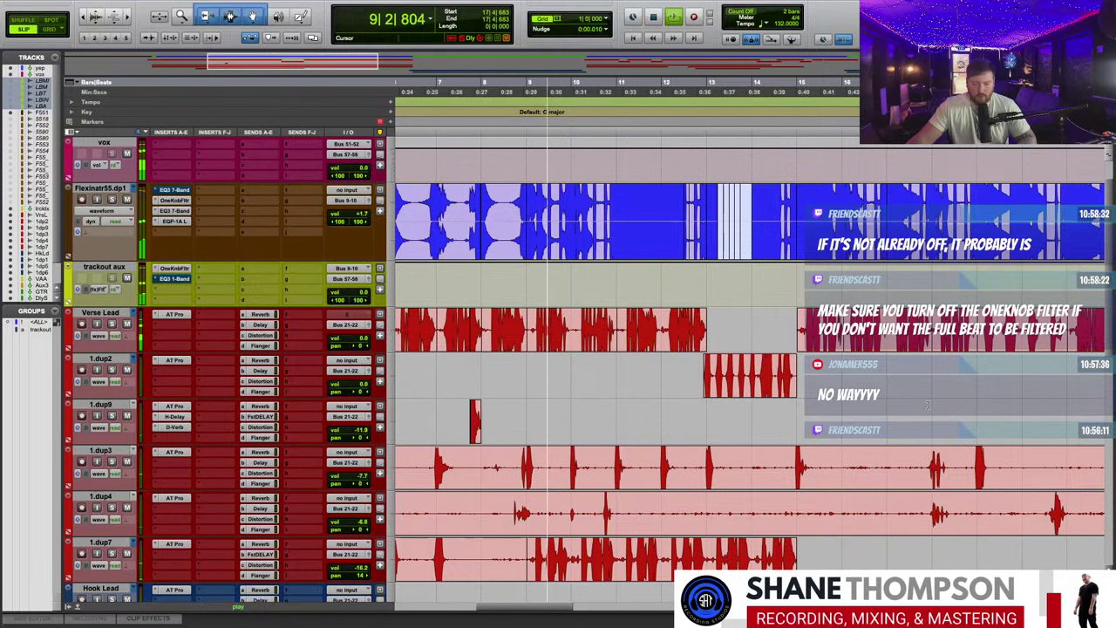
pyautogui.press('r')
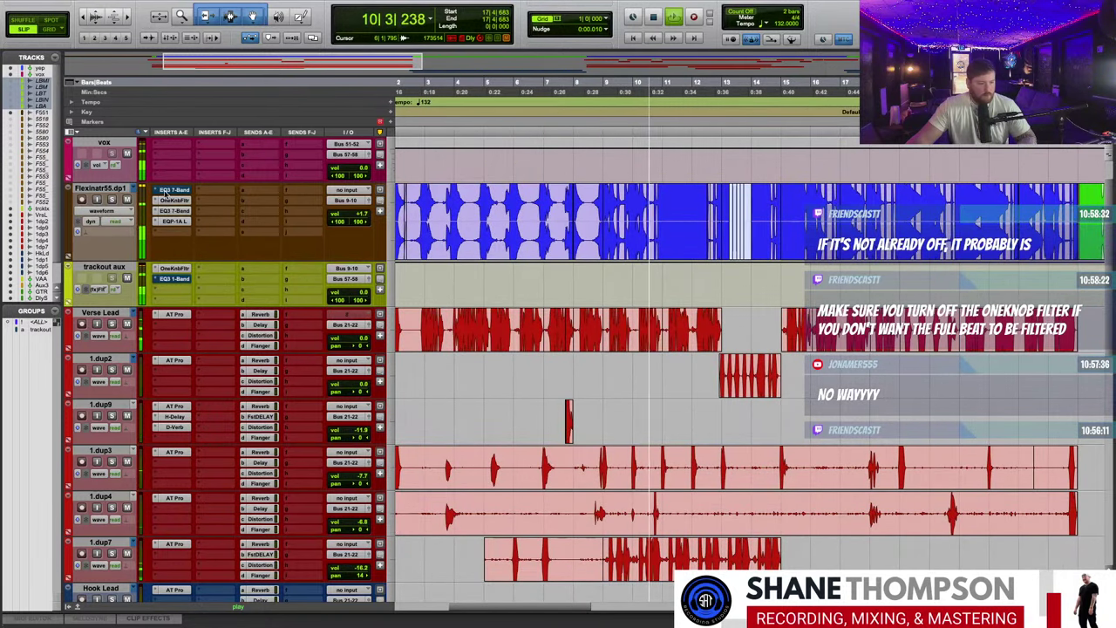
# - Compare the beat track's first EQ3 7-Band on and off, leaving it bypassed
pyautogui.click(171, 190)
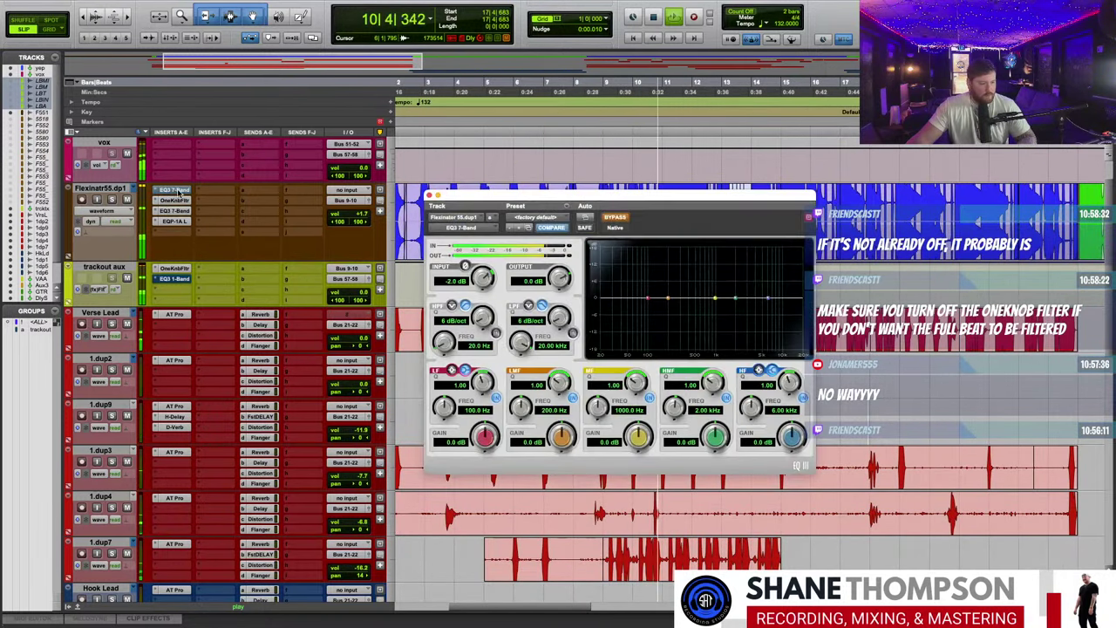
pyautogui.click(620, 218)
pyautogui.click(617, 218)
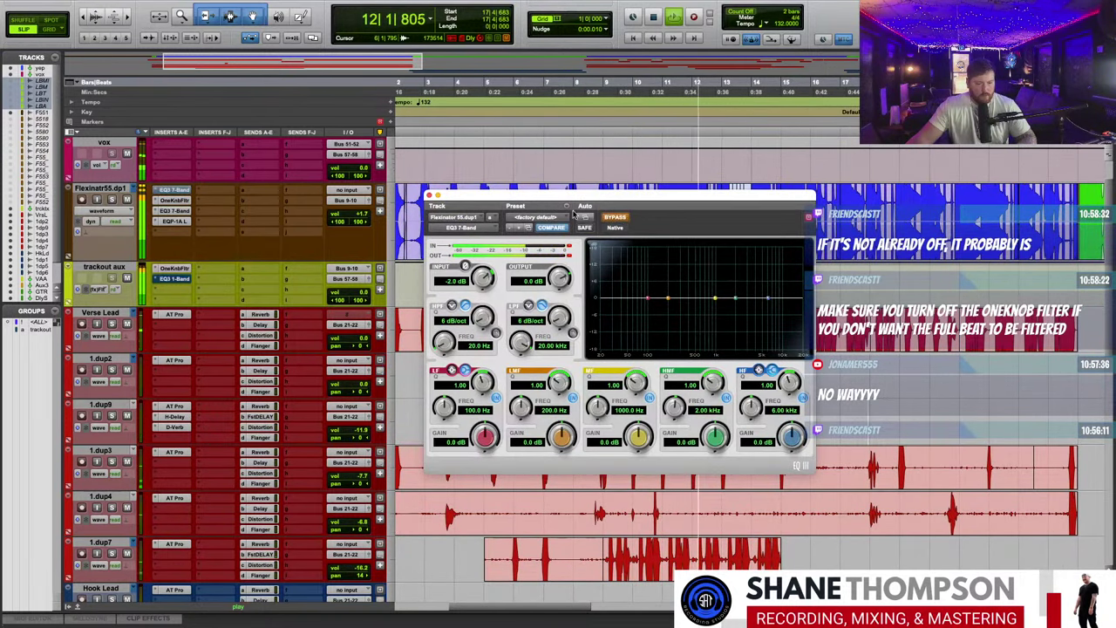
pyautogui.click(429, 193)
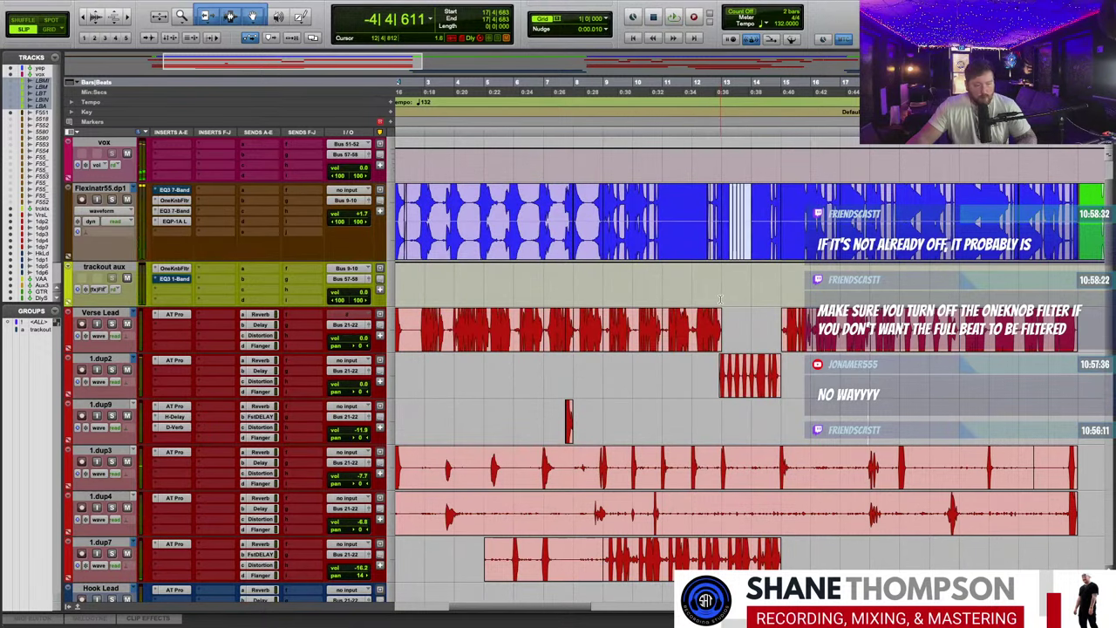
# - Open the beat track's Pultec EQP-1A and audition the verse from about bar 5 with it showing
pyautogui.click(175, 222)
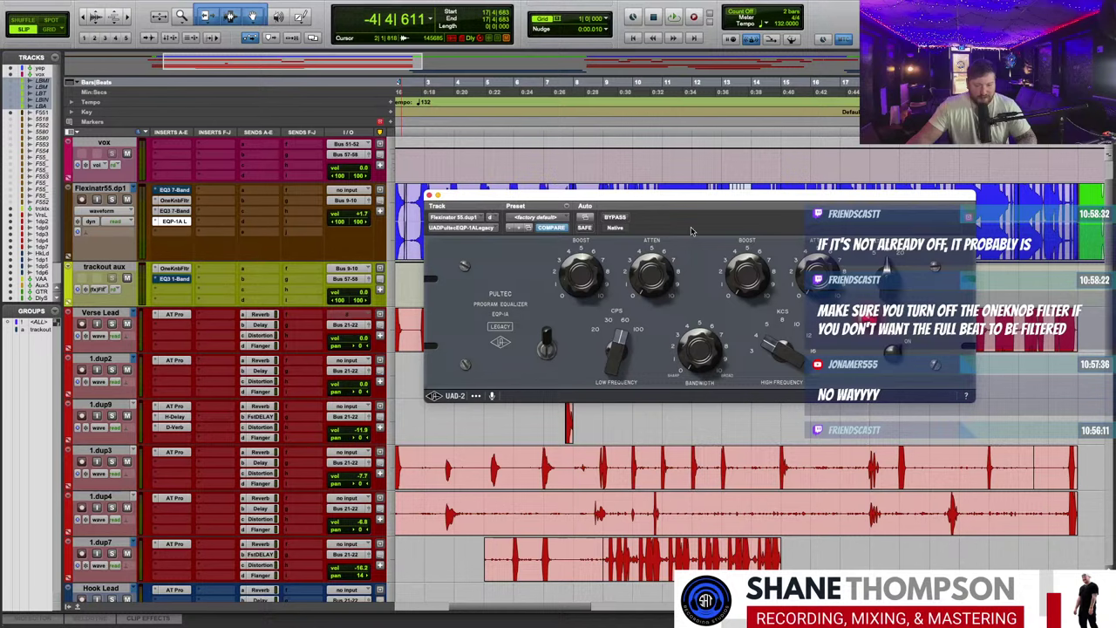
pyautogui.click(490, 88)
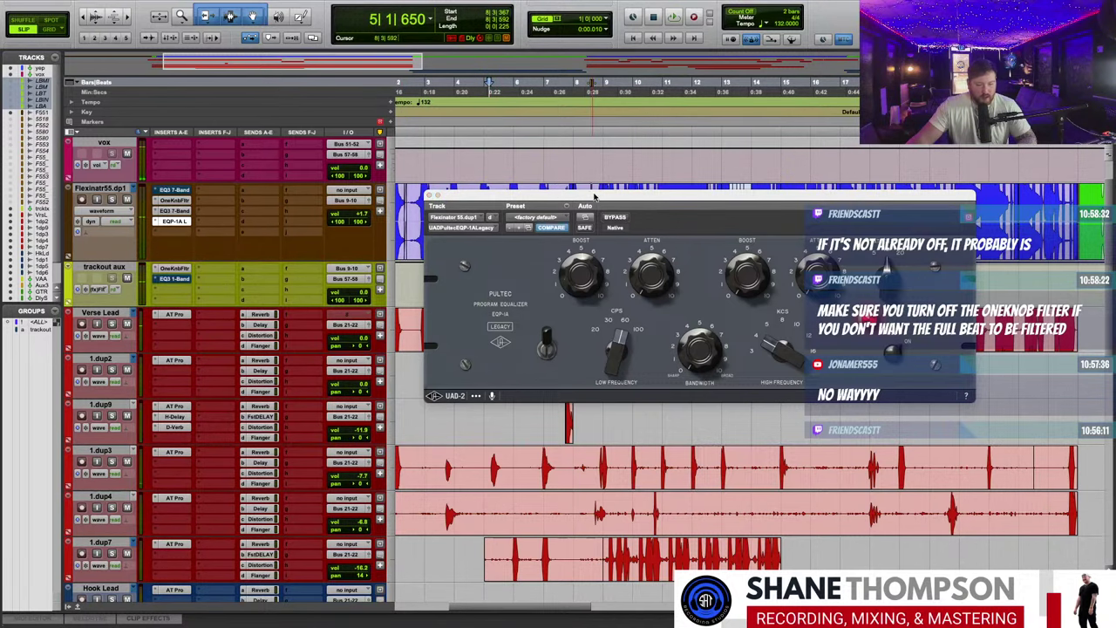
pyautogui.moveTo(595, 196); pyautogui.dragTo(635, 284)
pyautogui.press('space')
pyautogui.press('space')
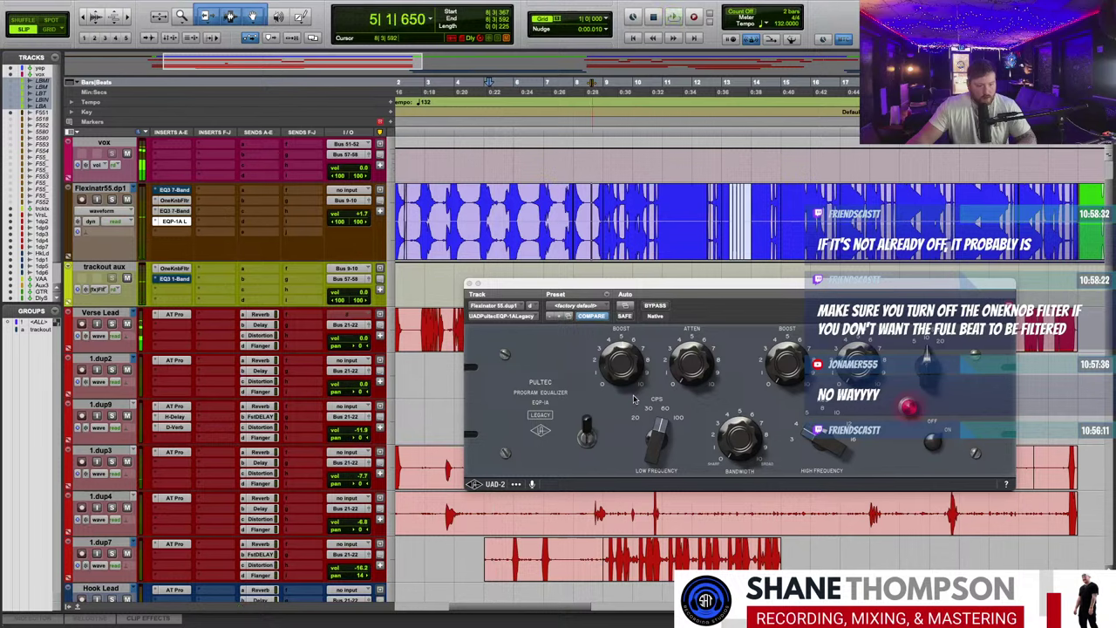
pyautogui.press('space')
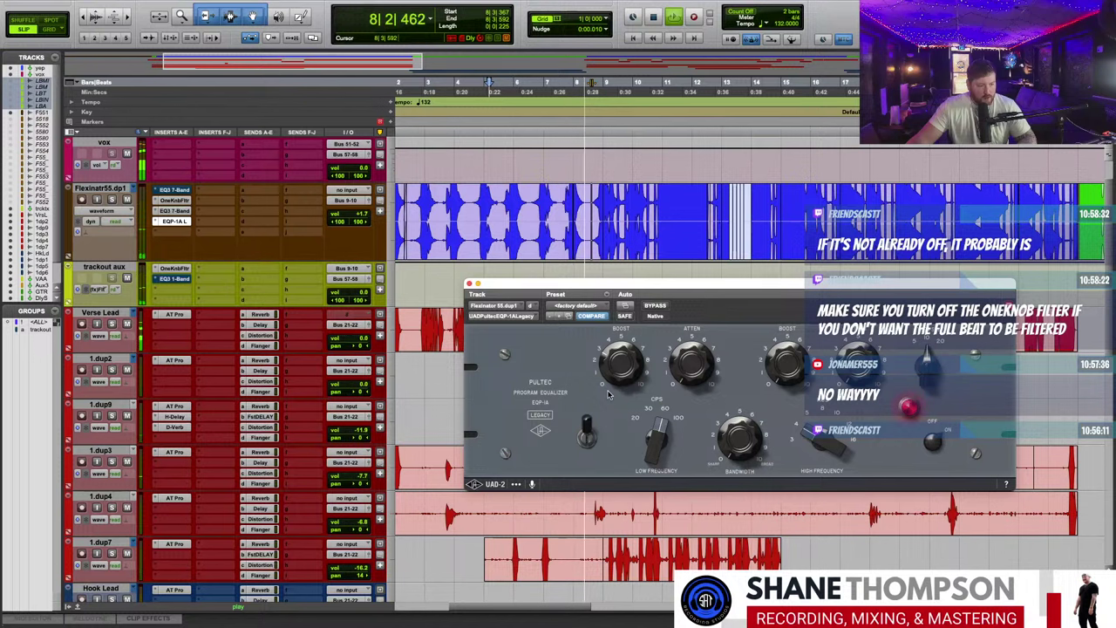
# - Recheck the trackout aux's OneKnob Filter and view the verse around bar 10 more closely
pyautogui.click(174, 267)
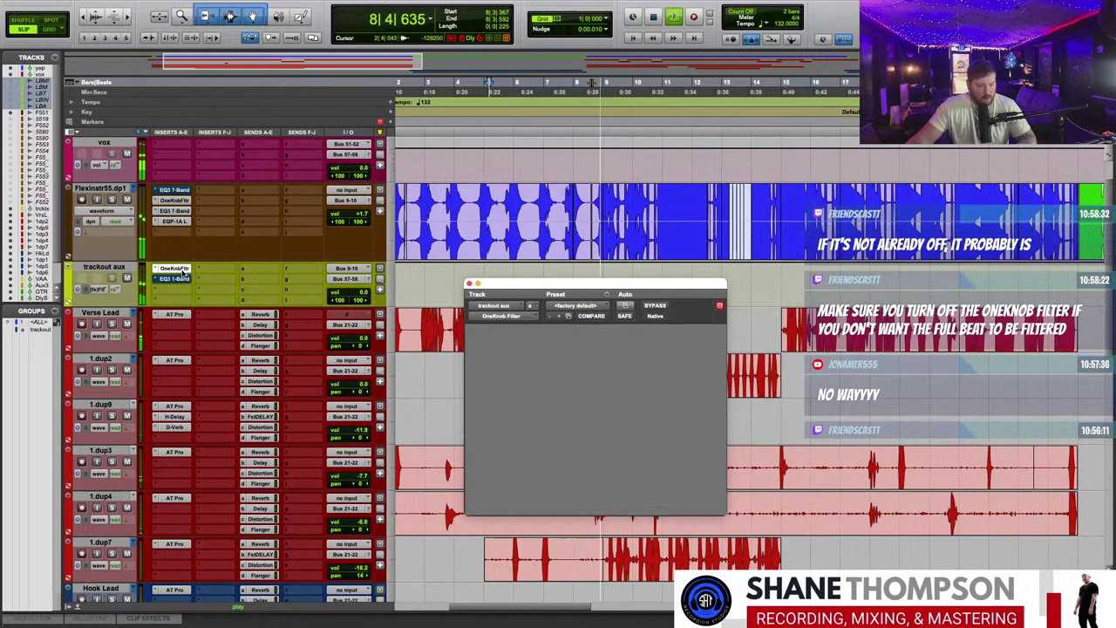
pyautogui.click(470, 284)
pyautogui.press('t')
pyautogui.press('t')
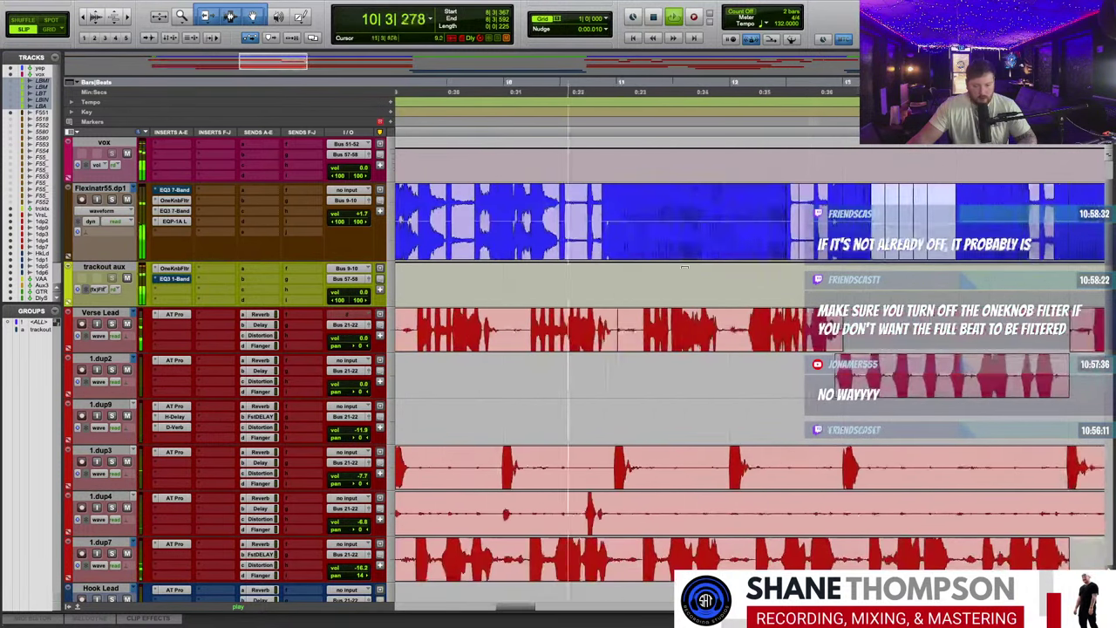
# - Adjust the low-frequency boost on the beat track's Pultec EQP-1A during playback
pyautogui.click(175, 221)
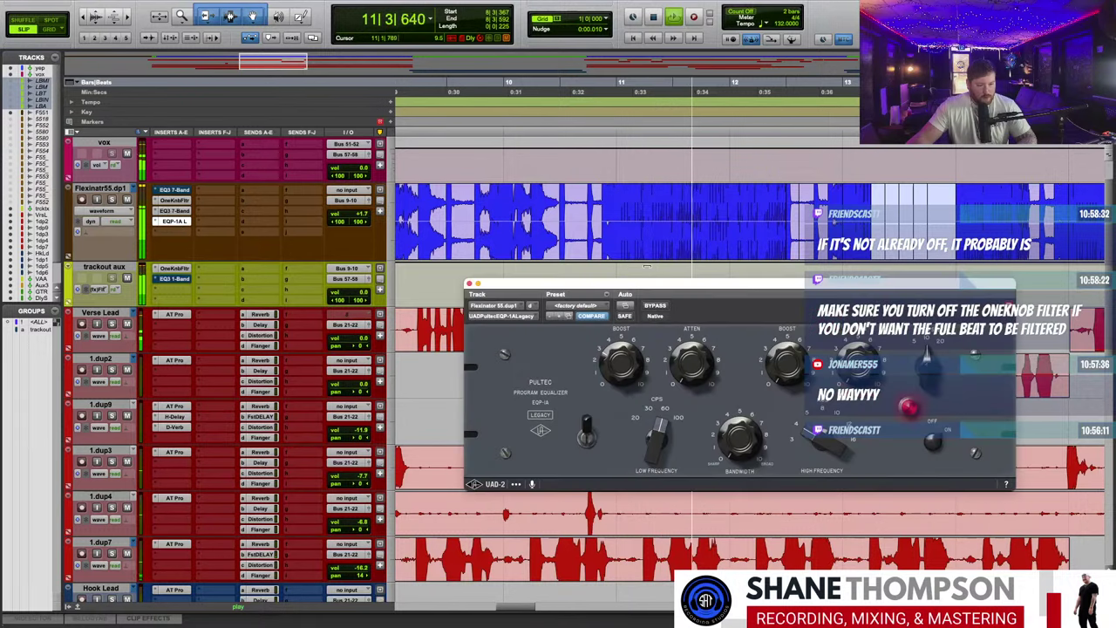
pyautogui.moveTo(680, 284); pyautogui.dragTo(634, 195)
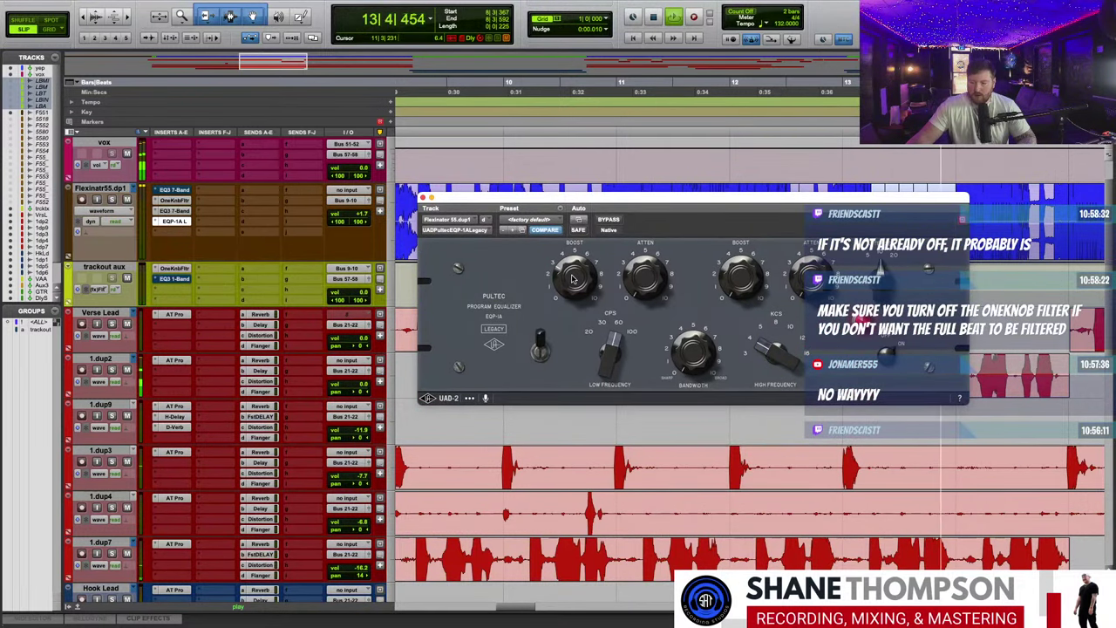
pyautogui.click(573, 278)
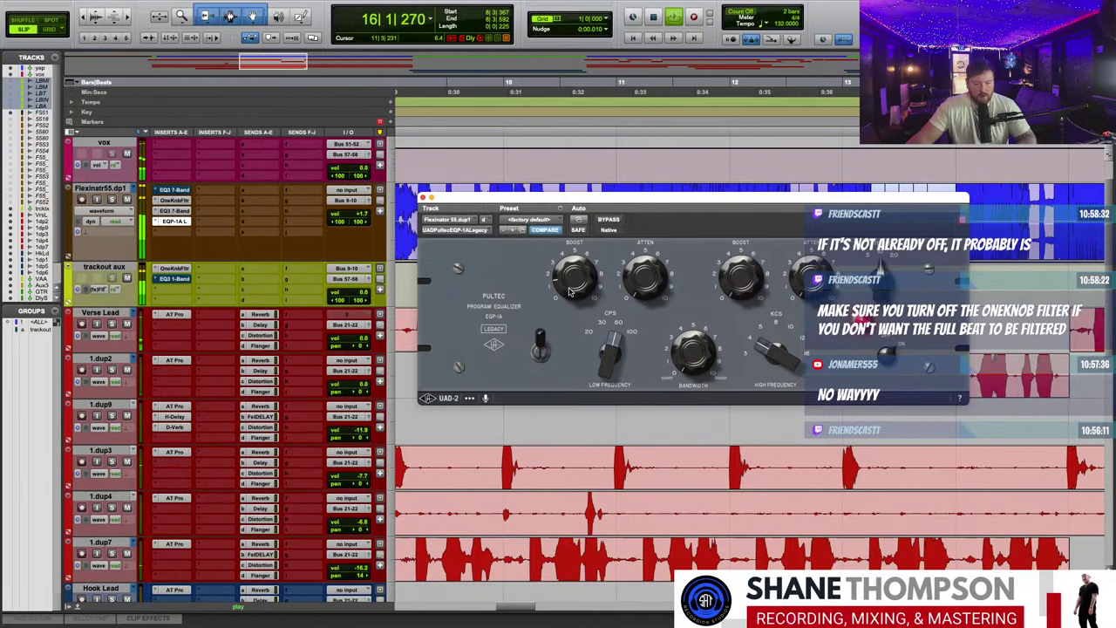
pyautogui.click(422, 199)
# - Listen through the end of the verse into the hook and examine the hook vocal tracks
pyautogui.scroll(2, 540, 279)
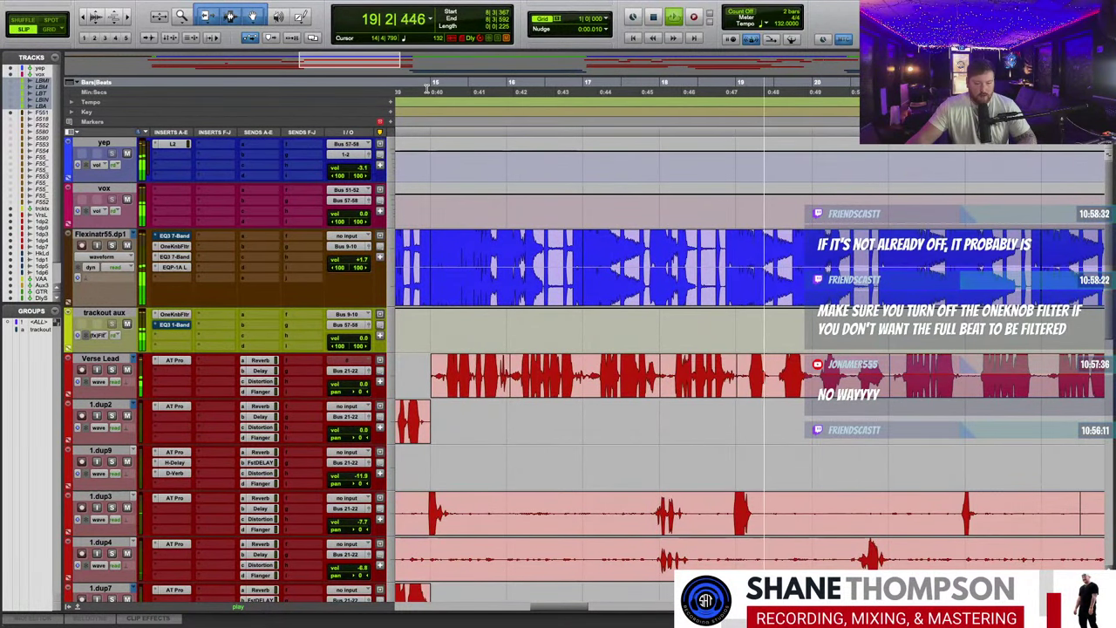
pyautogui.hscroll(5, 578, 272)
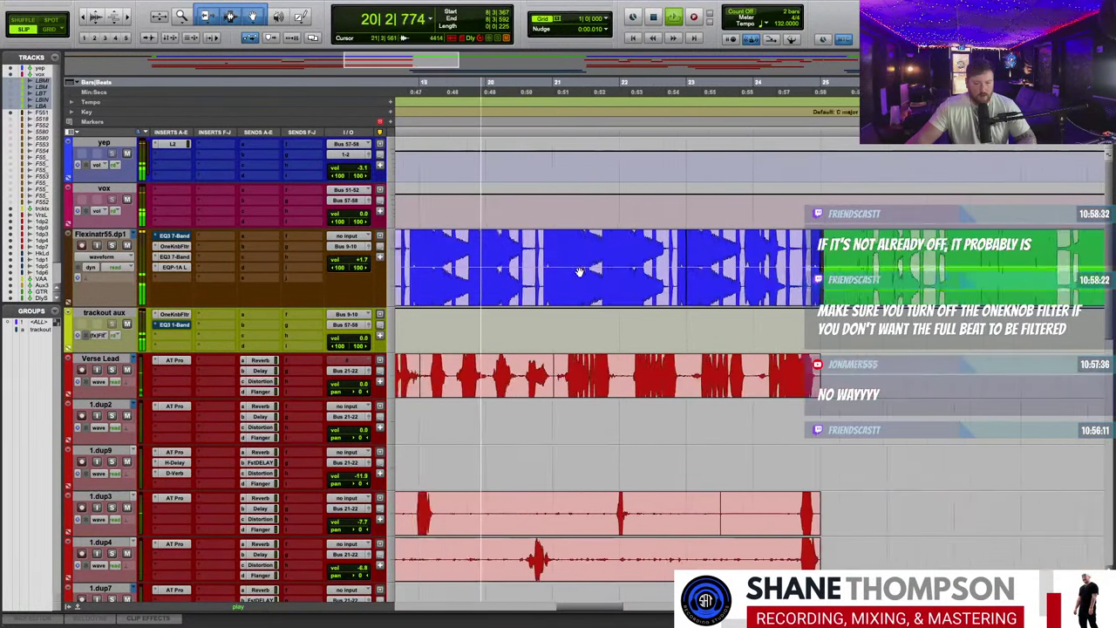
pyautogui.press('r')
pyautogui.scroll(-3, 744, 327)
pyautogui.scroll(3, 743, 327)
pyautogui.scroll(-4, 743, 327)
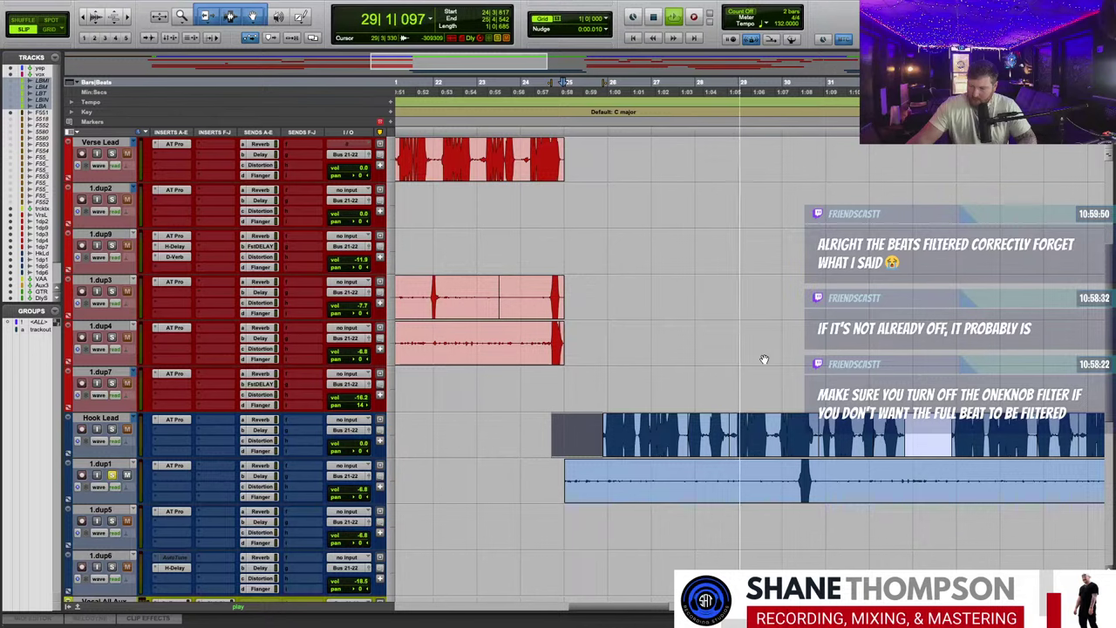
# - Delete the near-silent opening of the first 1.dup1 hook clip, up to its first vocal hit around bar 30
pyautogui.moveTo(523, 486); pyautogui.dragTo(791, 488)
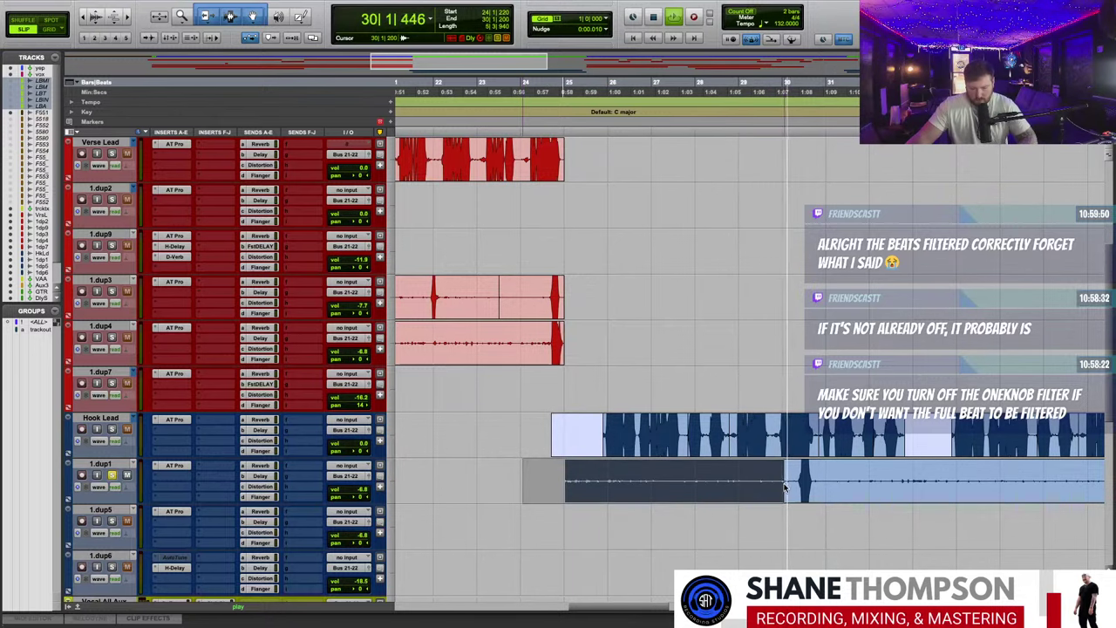
pyautogui.press('space')
pyautogui.press('Delete')
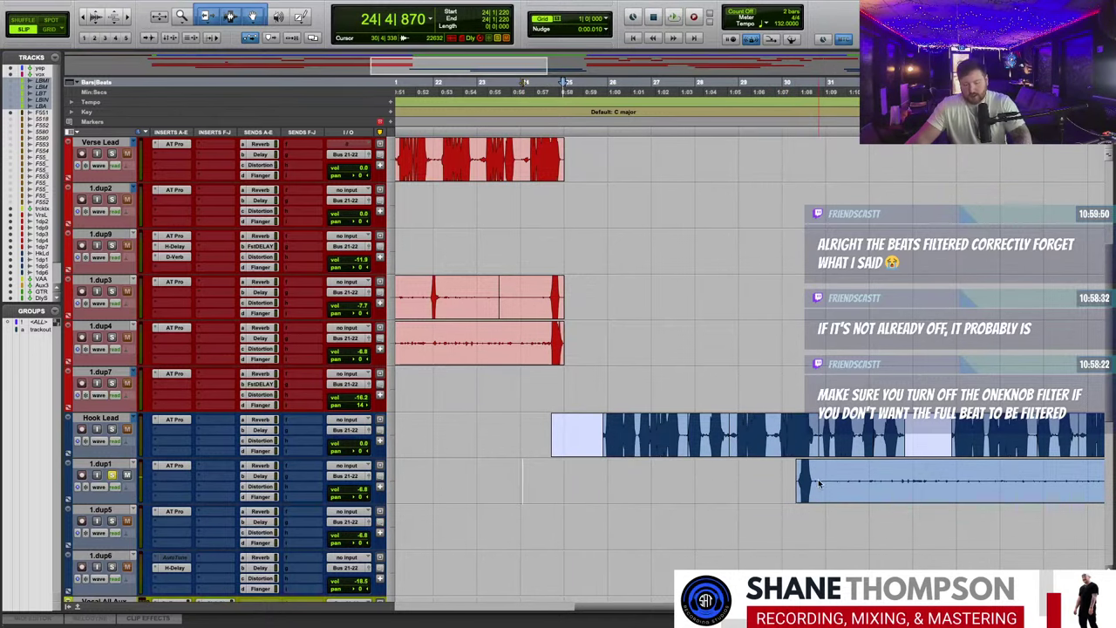
pyautogui.hscroll(-10, 755, 372)
pyautogui.scroll(4, 759, 379)
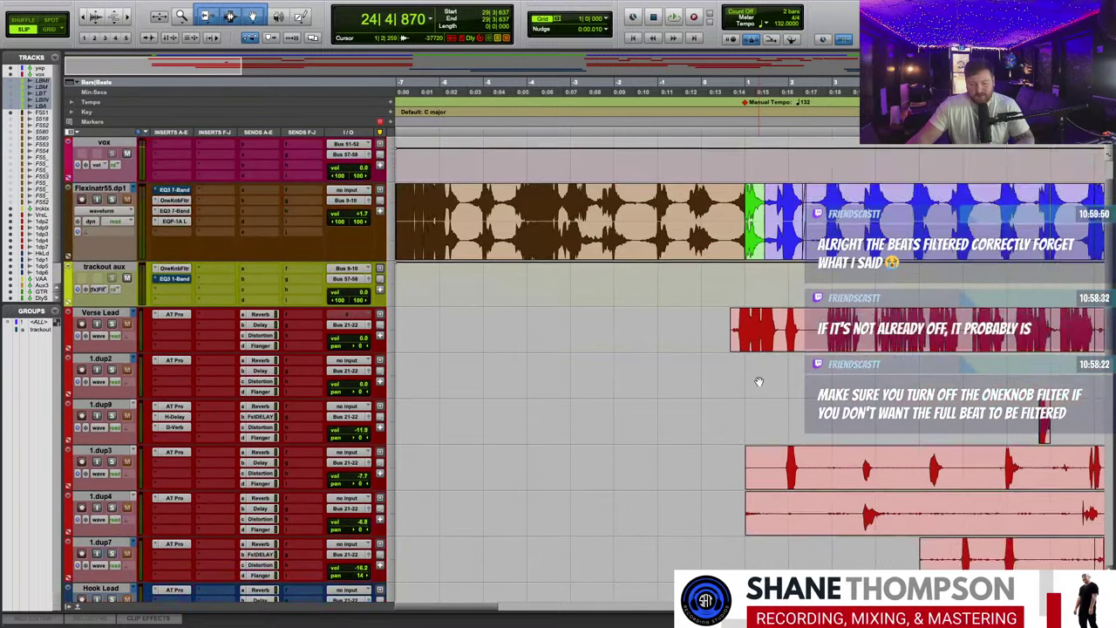
# - Delete the near-silent stretch of the 1.dup1 hook clip between its vocal hits around bars 30 and 38
pyautogui.hscroll(8, 759, 378)
pyautogui.scroll(-5, 759, 378)
pyautogui.press('t')
pyautogui.scroll(4, 759, 378)
pyautogui.hscroll(6, 759, 379)
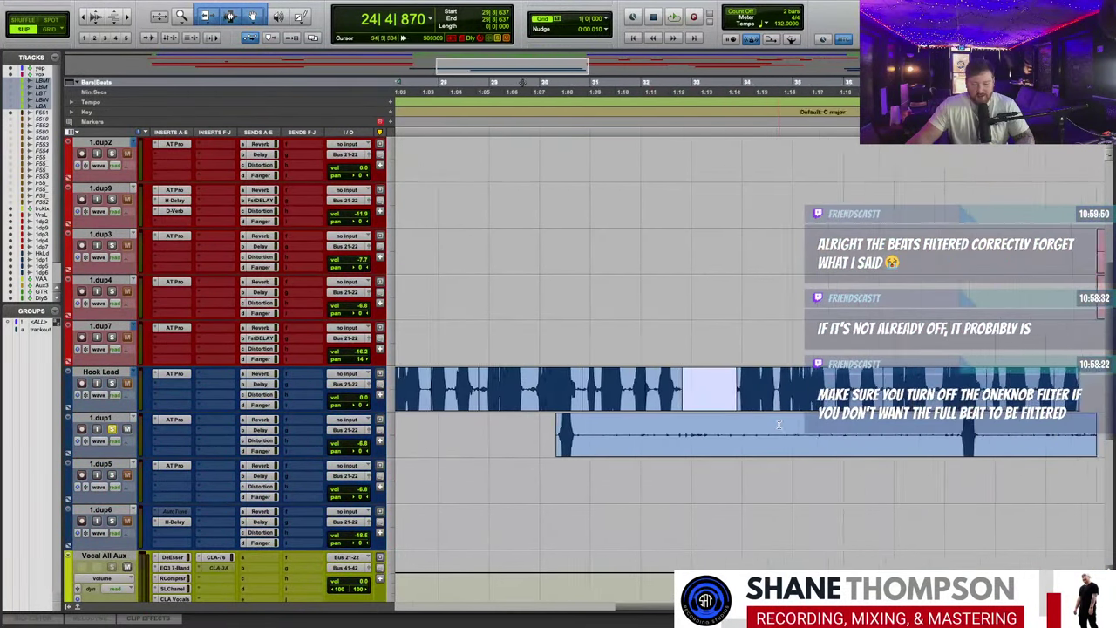
pyautogui.hscroll(-4, 796, 427)
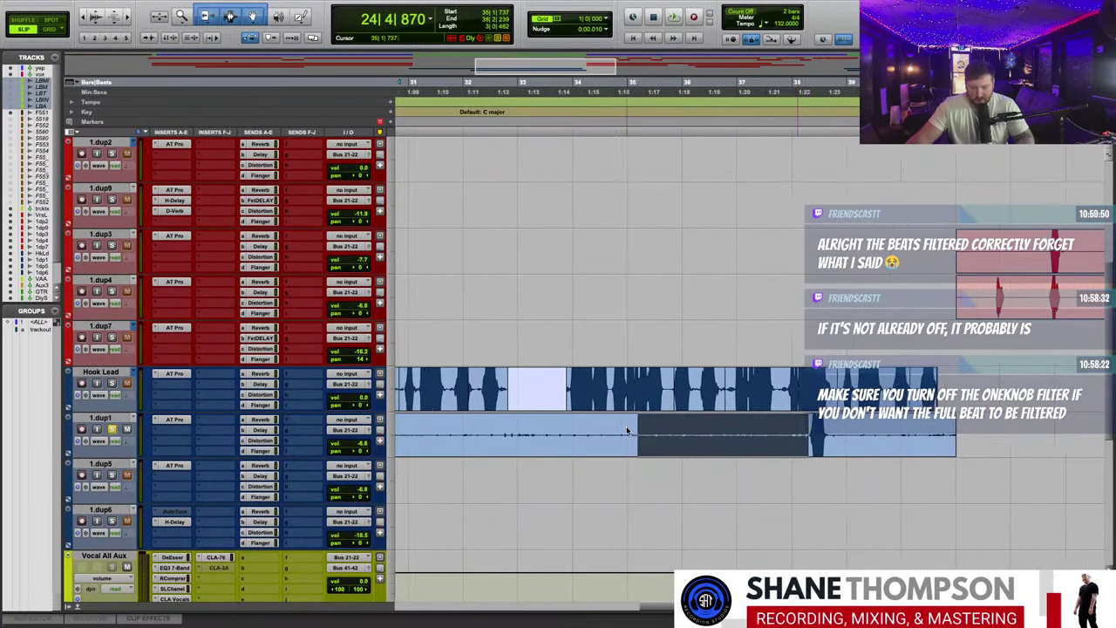
pyautogui.press('BackSpace')
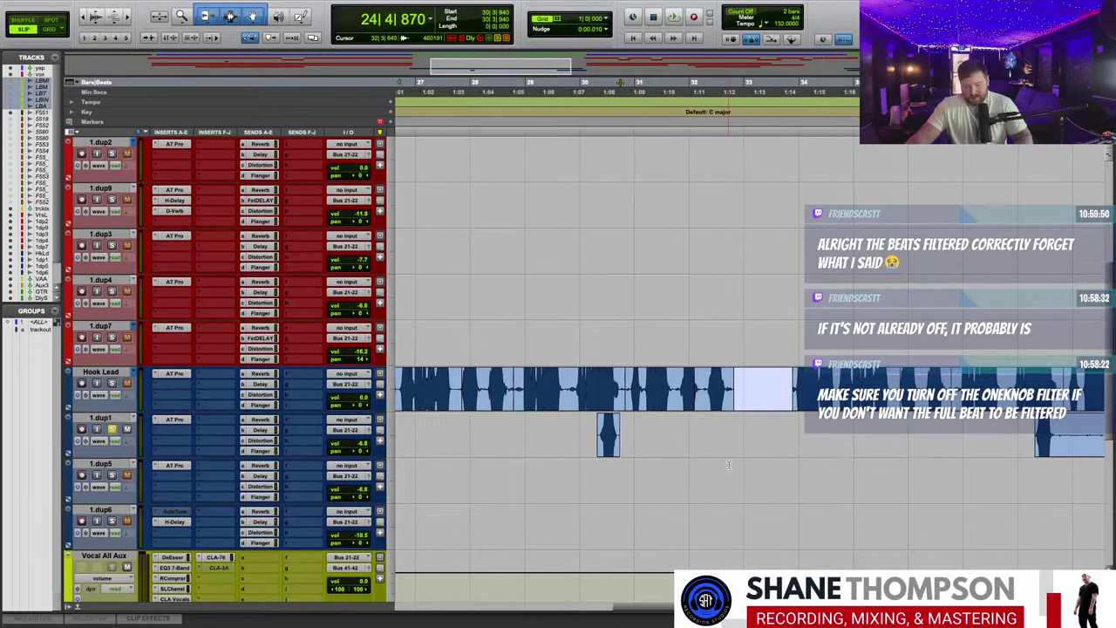
# - Delete the near-silent tail of the 1.dup1 hook clip after its last vocal hit around bar 38
pyautogui.hscroll(3, 685, 458)
pyautogui.scroll(1, 686, 457)
pyautogui.moveTo(1071, 471); pyautogui.dragTo(932, 465)
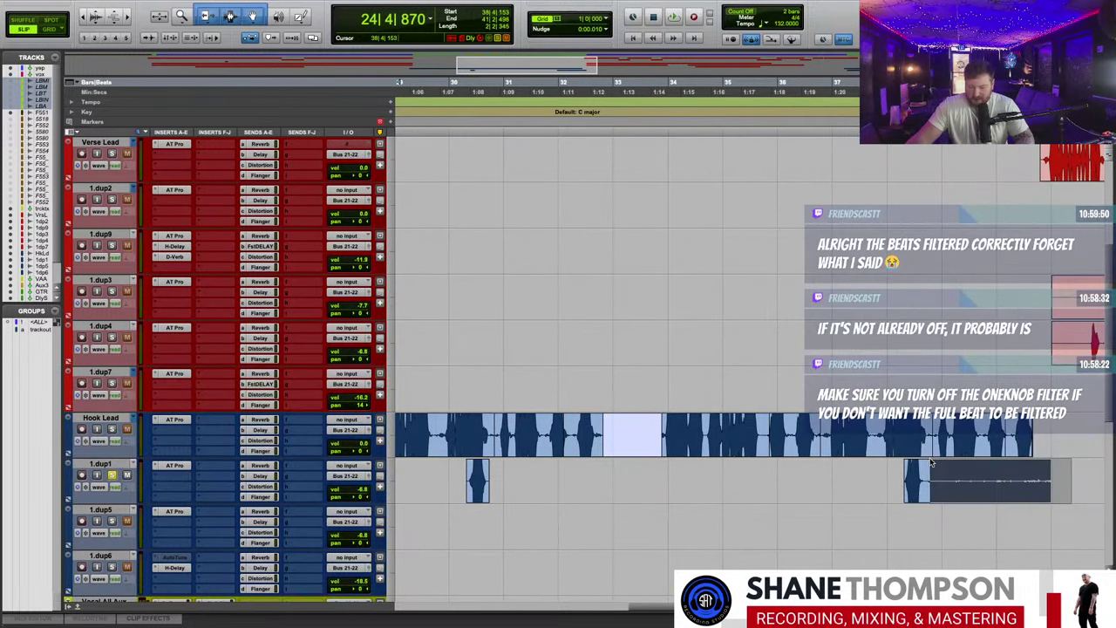
pyautogui.press('Delete')
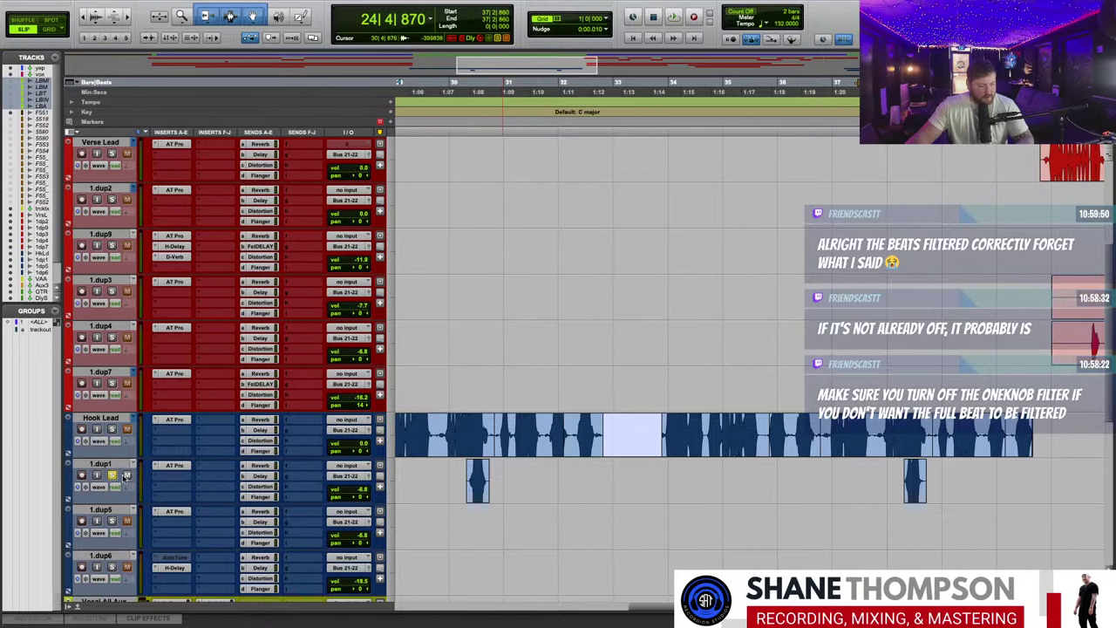
# - Unsolo the 1.dup1 track and play back the full mix from the start of the hook
pyautogui.click(659, 377)
pyautogui.press('space')
pyautogui.hscroll(-5, 750, 354)
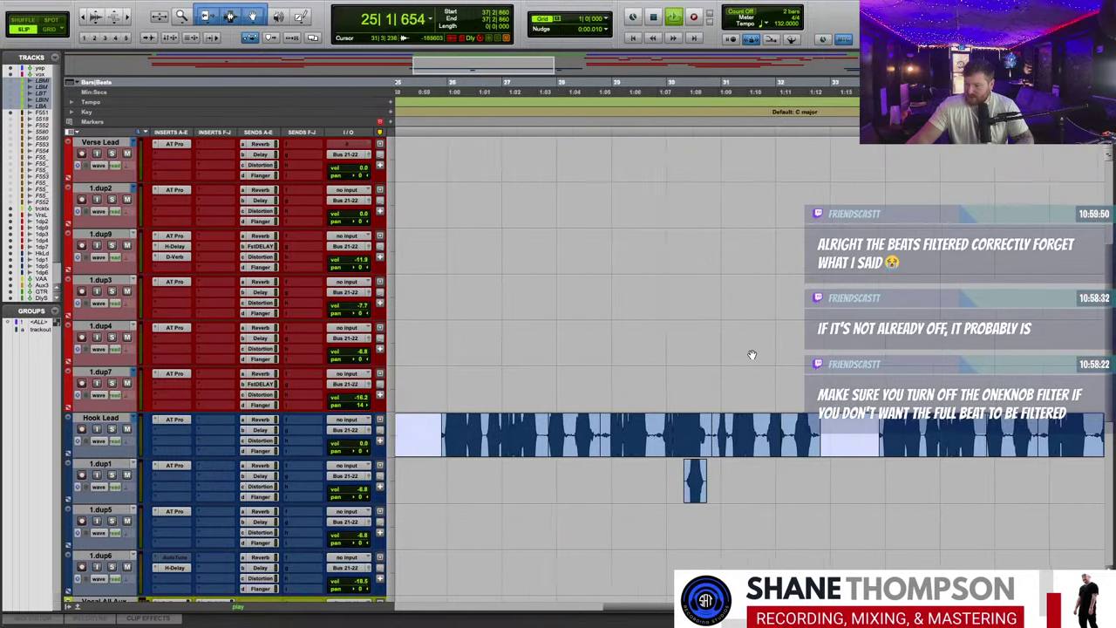
pyautogui.scroll(-1, 750, 354)
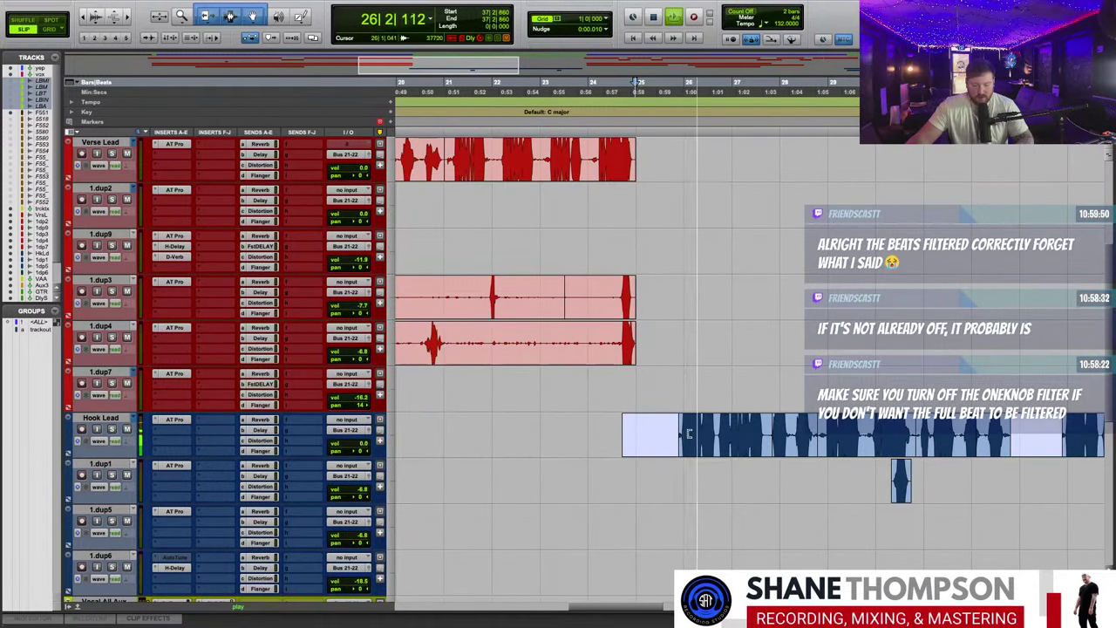
# - Delete the near-silent stretch before the last 1.dup4 vocal hit around bar 24 and fade the edges of the remaining clip
pyautogui.press('t')
pyautogui.press('t')
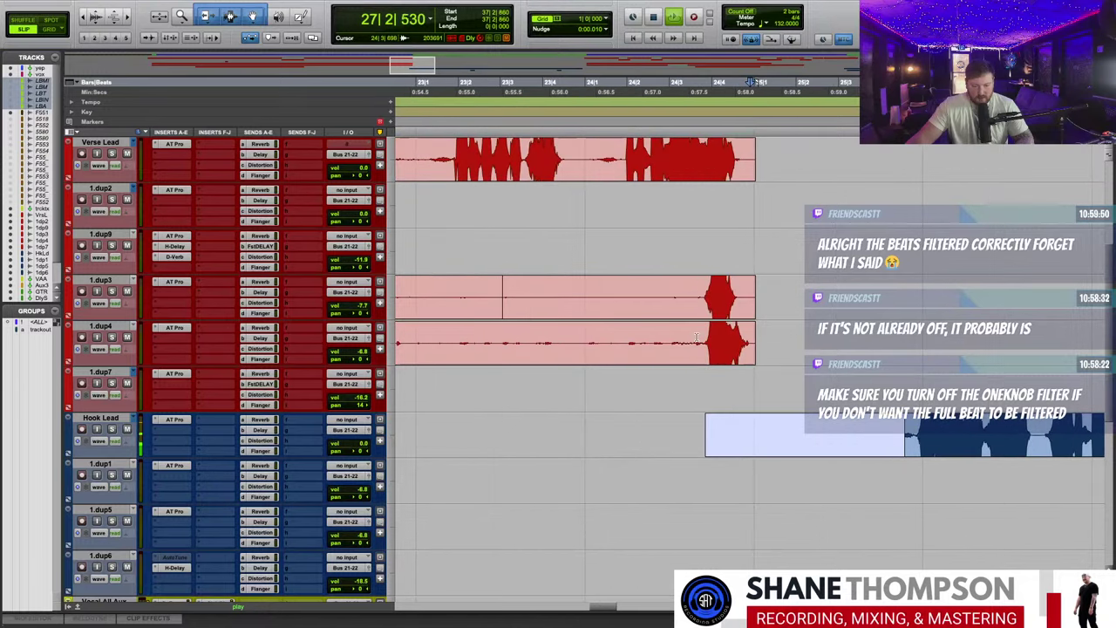
pyautogui.hscroll(-5, 610, 349)
pyautogui.moveTo(702, 335); pyautogui.dragTo(509, 352)
pyautogui.press('BackSpace')
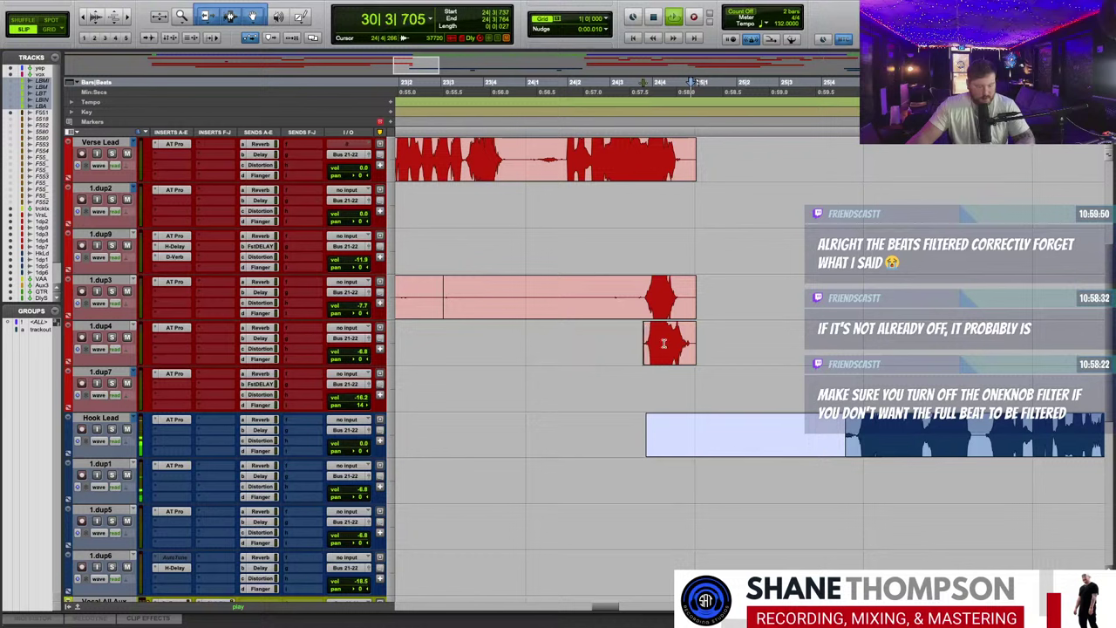
pyautogui.click(734, 347)
pyautogui.moveTo(651, 353); pyautogui.dragTo(630, 355)
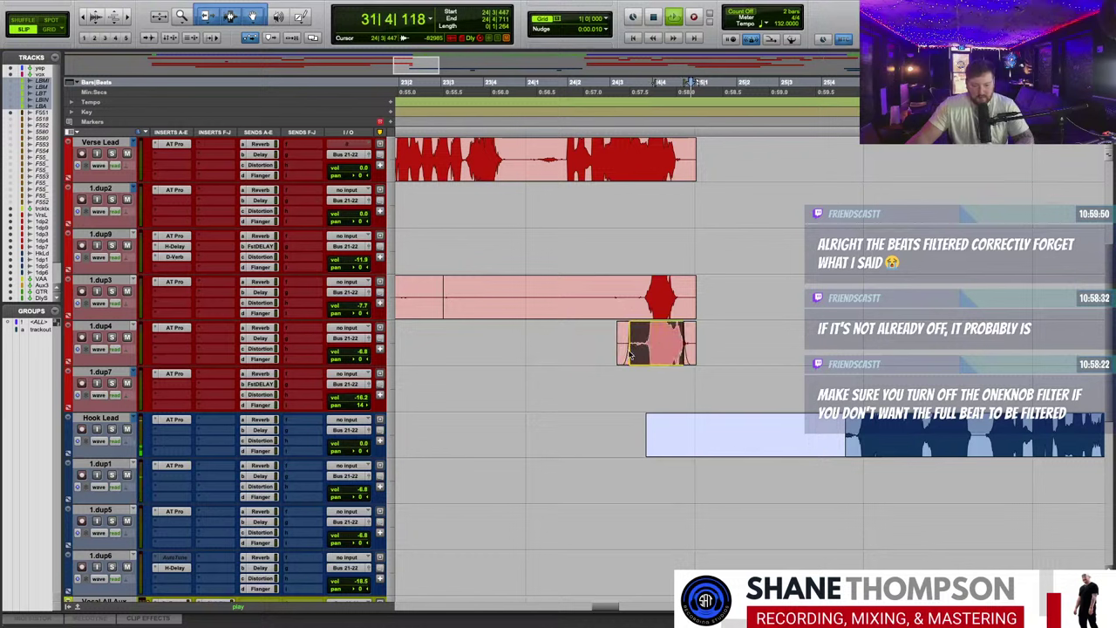
# - Delete the near-silent parts of 1.dup3 around its vocal hits near bars 22 and 24, and fade the trimmed clips
pyautogui.moveTo(696, 294); pyautogui.dragTo(428, 302)
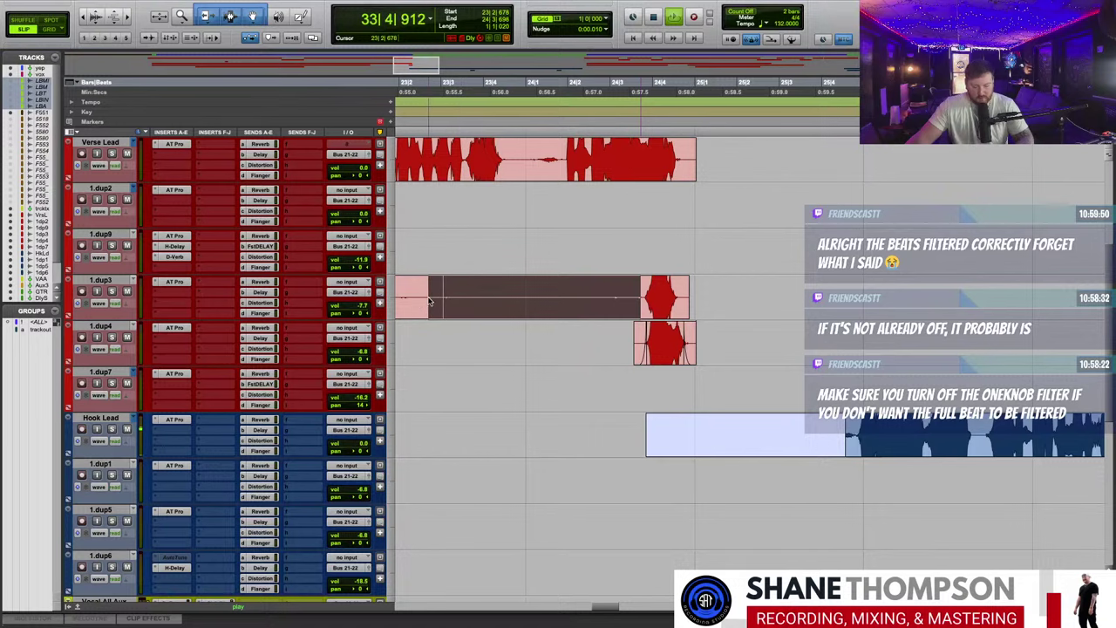
pyautogui.press('Delete')
pyautogui.hscroll(-5, 748, 307)
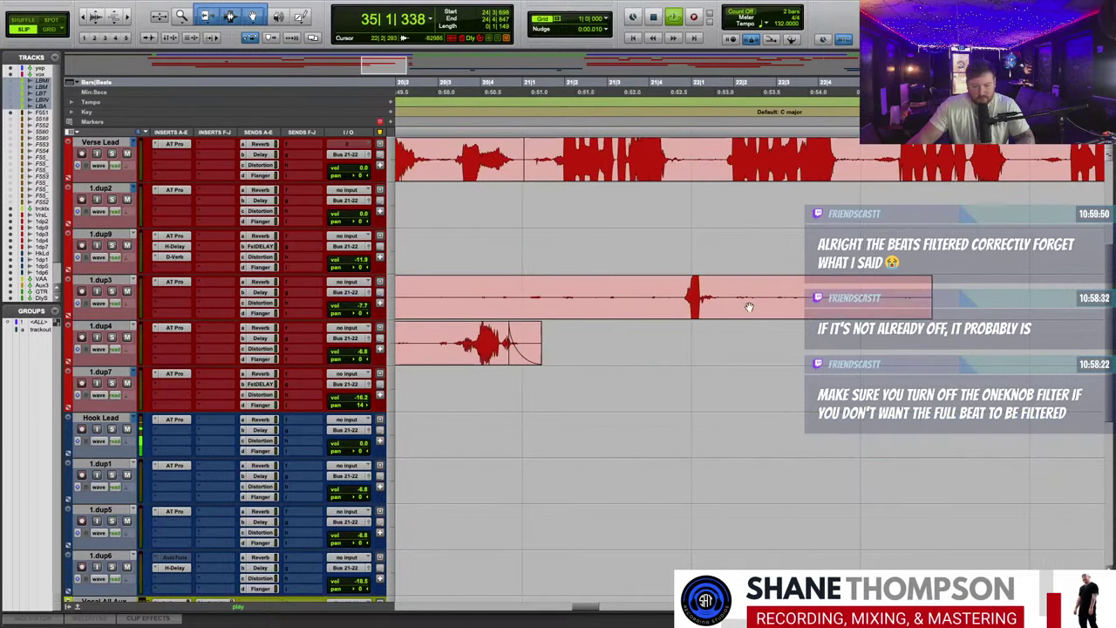
pyautogui.moveTo(932, 286); pyautogui.dragTo(567, 289)
pyautogui.moveTo(692, 314); pyautogui.dragTo(693, 314)
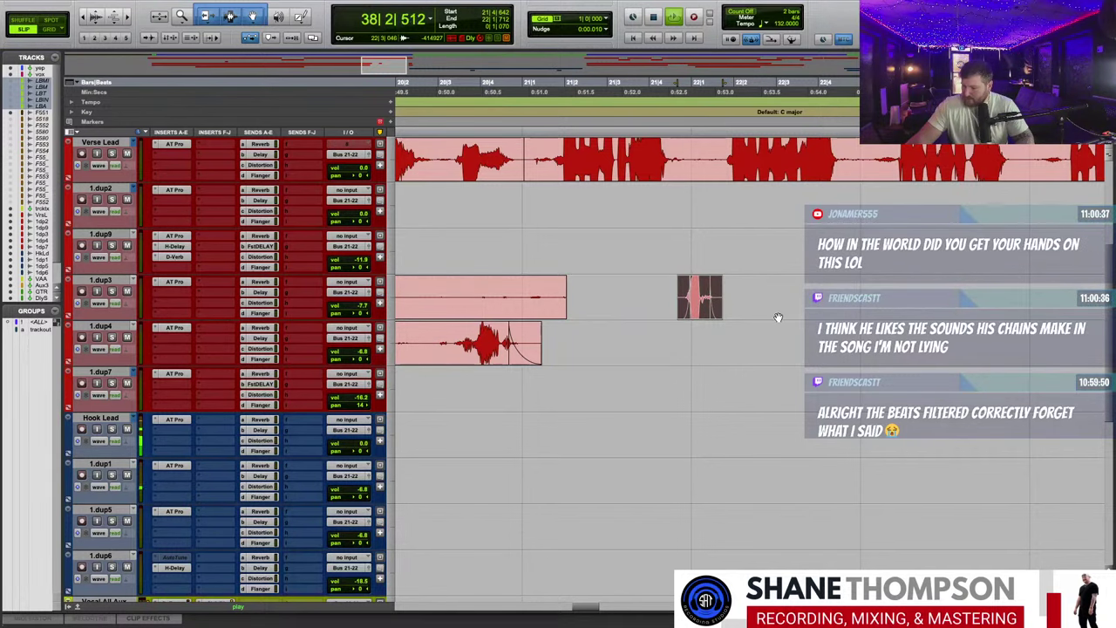
# - Listen through the second verse from about bar 41 and examine its lead and dub vocal tracks
pyautogui.scroll(5, 801, 339)
pyautogui.hscroll(-2, 801, 339)
pyautogui.press('r')
pyautogui.press('r')
pyautogui.press('r')
pyautogui.hscroll(4, 801, 338)
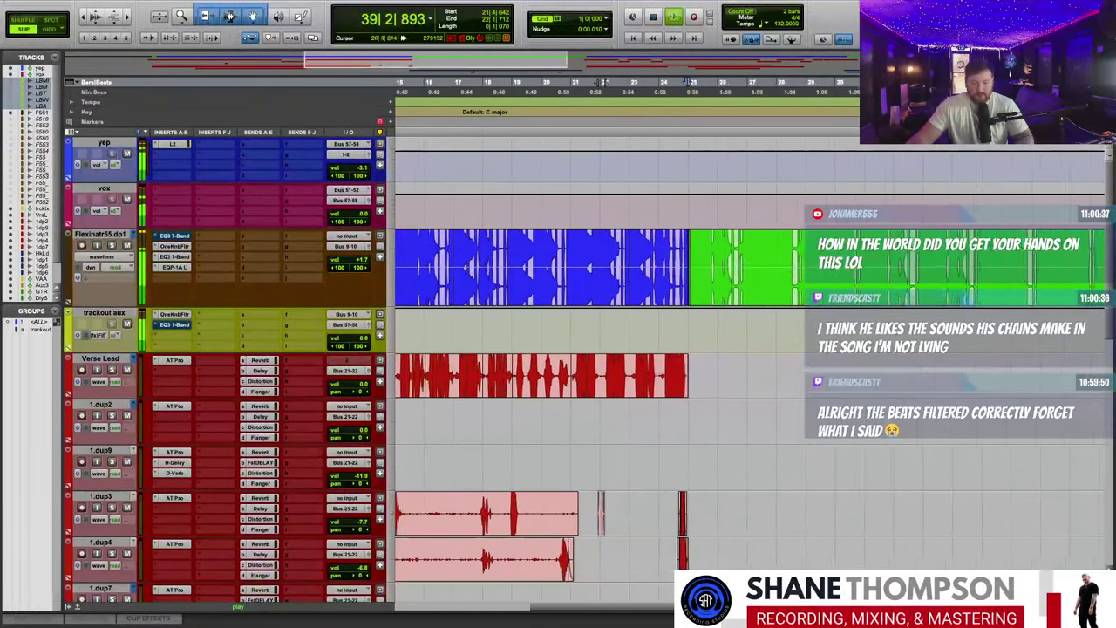
pyautogui.scroll(-1, 743, 411)
pyautogui.hscroll(5, 744, 411)
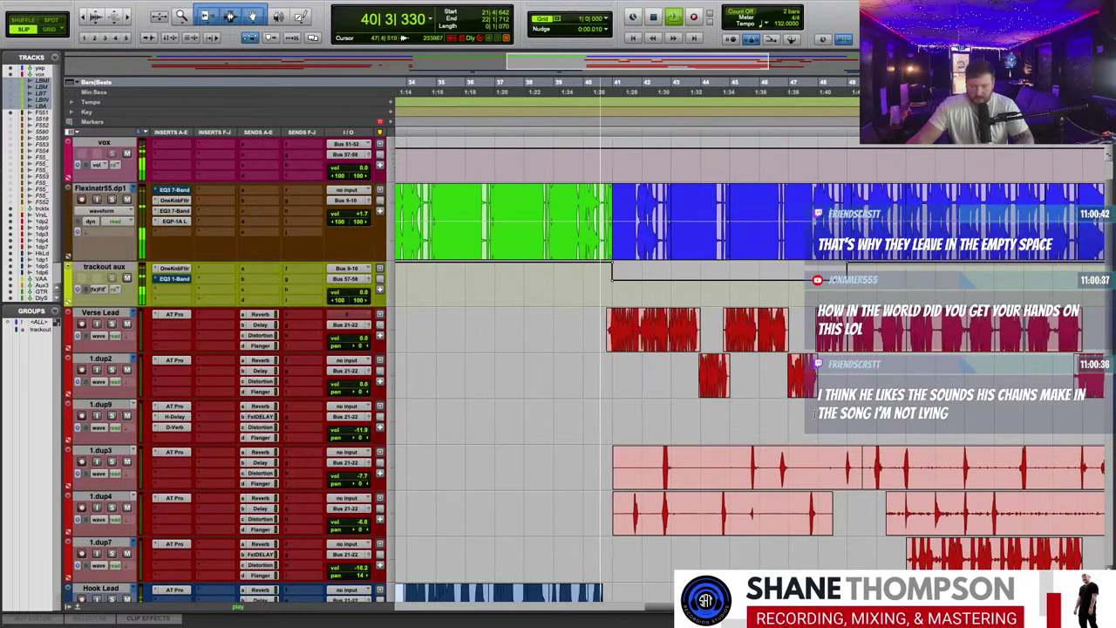
pyautogui.scroll(3, 743, 411)
pyautogui.scroll(-2, 607, 394)
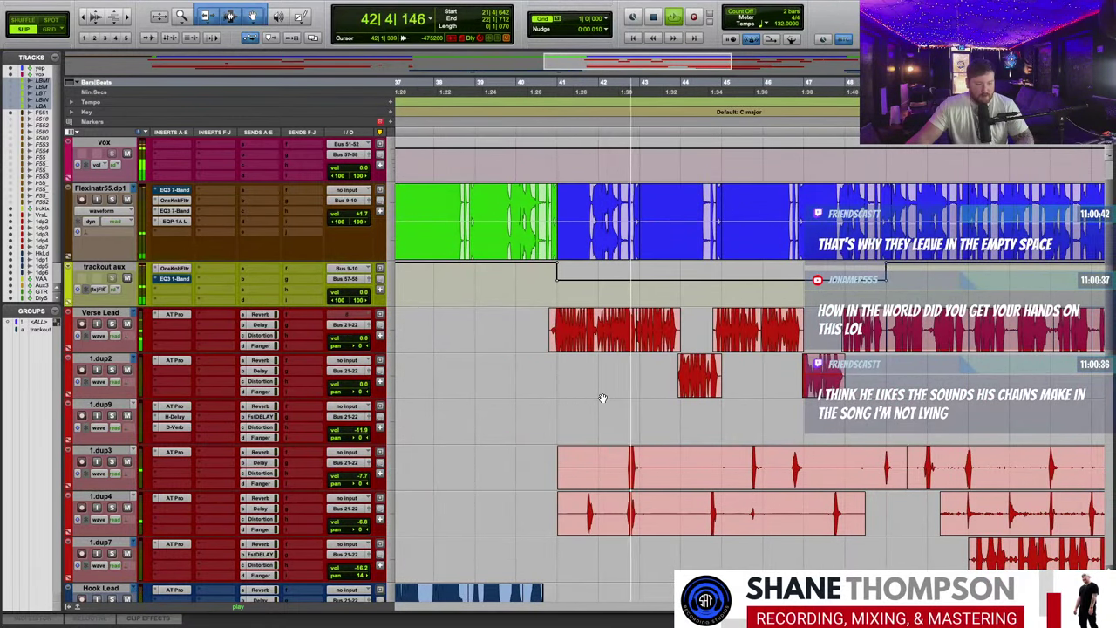
pyautogui.scroll(-3, 605, 398)
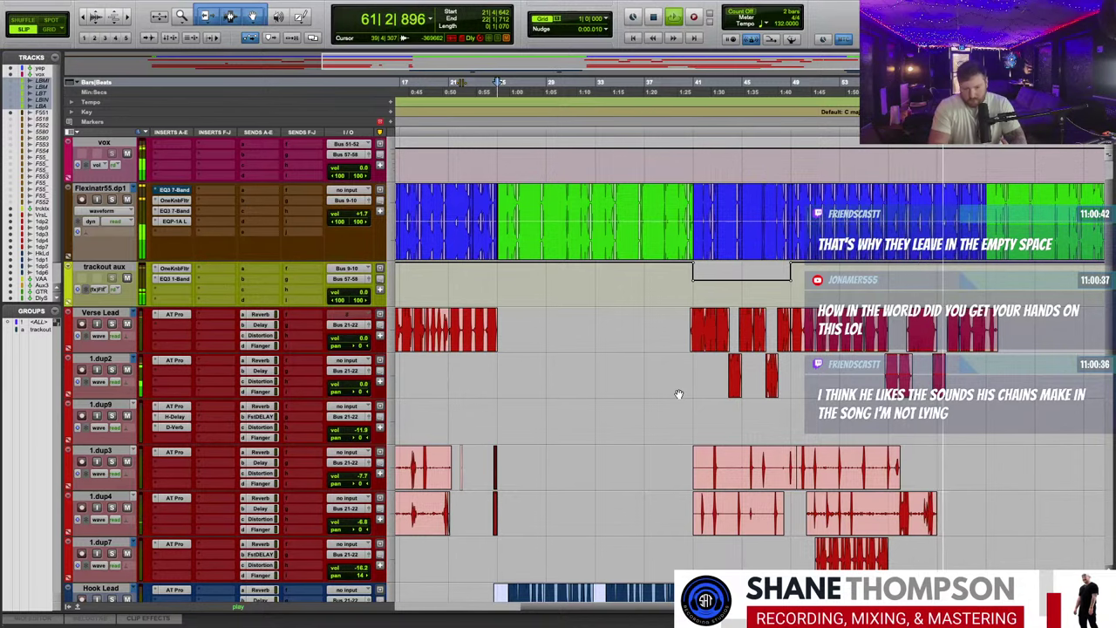
pyautogui.hscroll(-5, 675, 302)
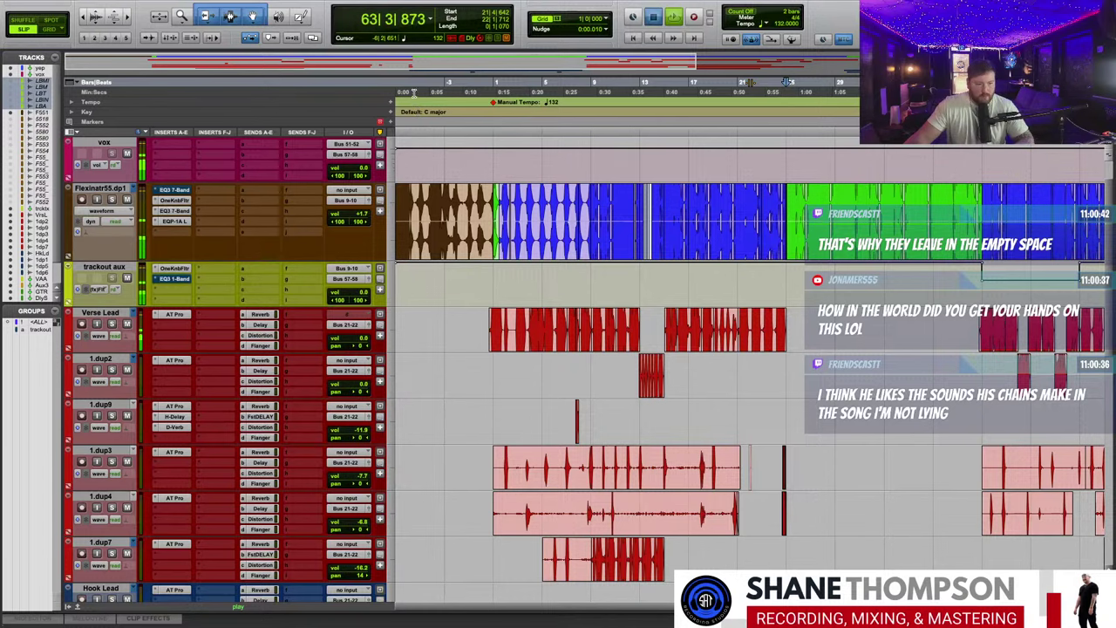
# - Play the filtered beat intro from near the beginning of the song, then stop playback
pyautogui.click(414, 93)
pyautogui.press('t')
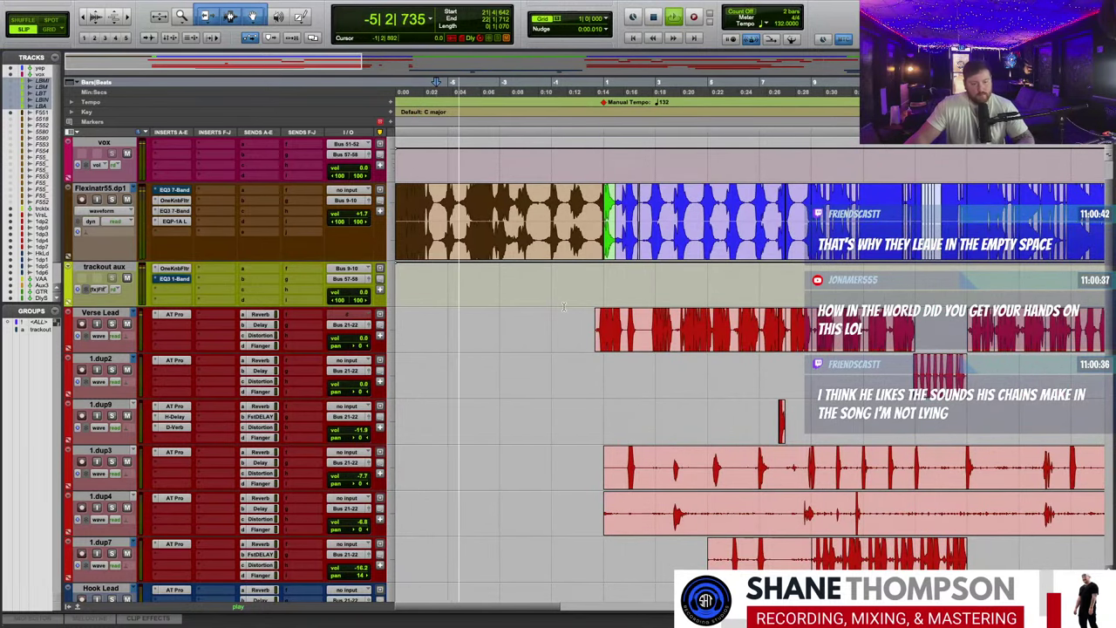
pyautogui.scroll(-1, 567, 340)
pyautogui.press('space')
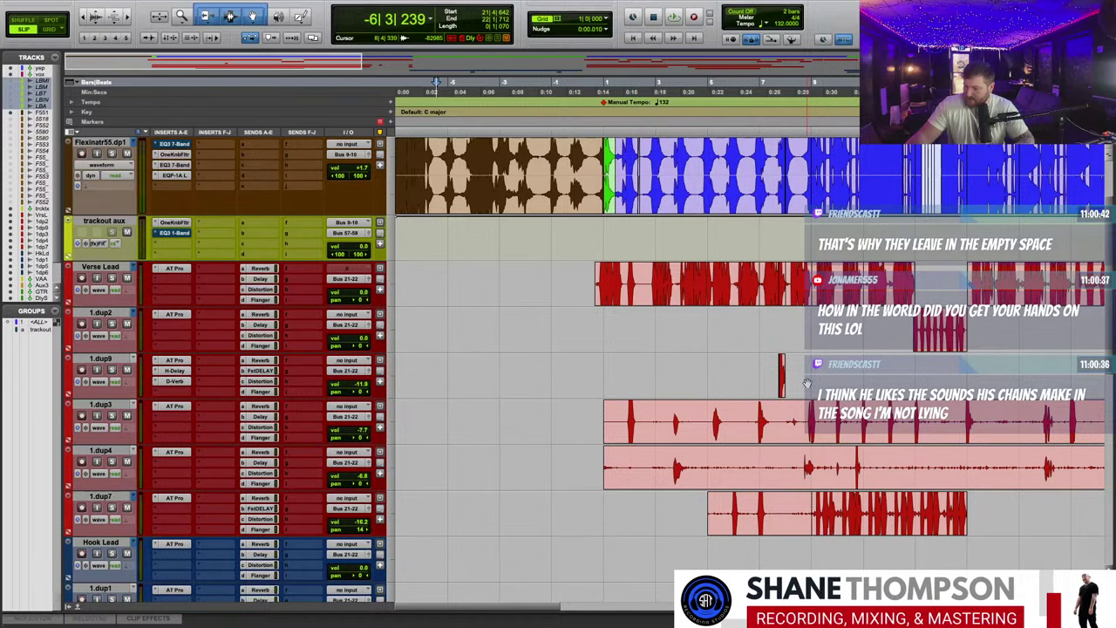
# - Delete the near-silent opening of the first 1.dup4 verse clip, up to its first vocal hit
pyautogui.hscroll(10, 814, 387)
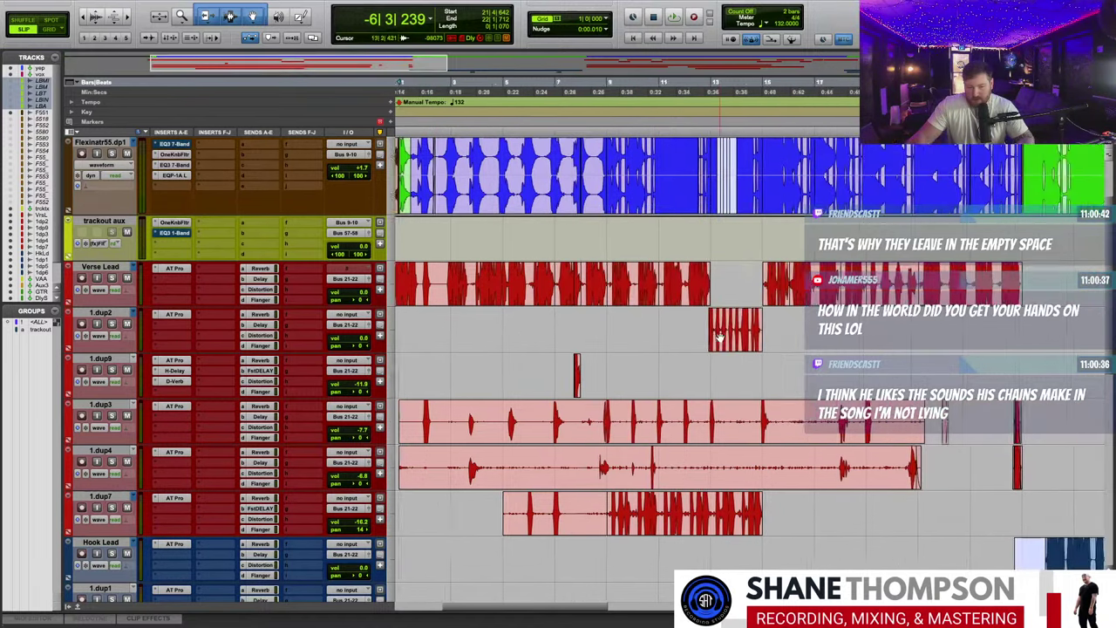
pyautogui.scroll(-3, 723, 348)
pyautogui.hscroll(-10, 825, 428)
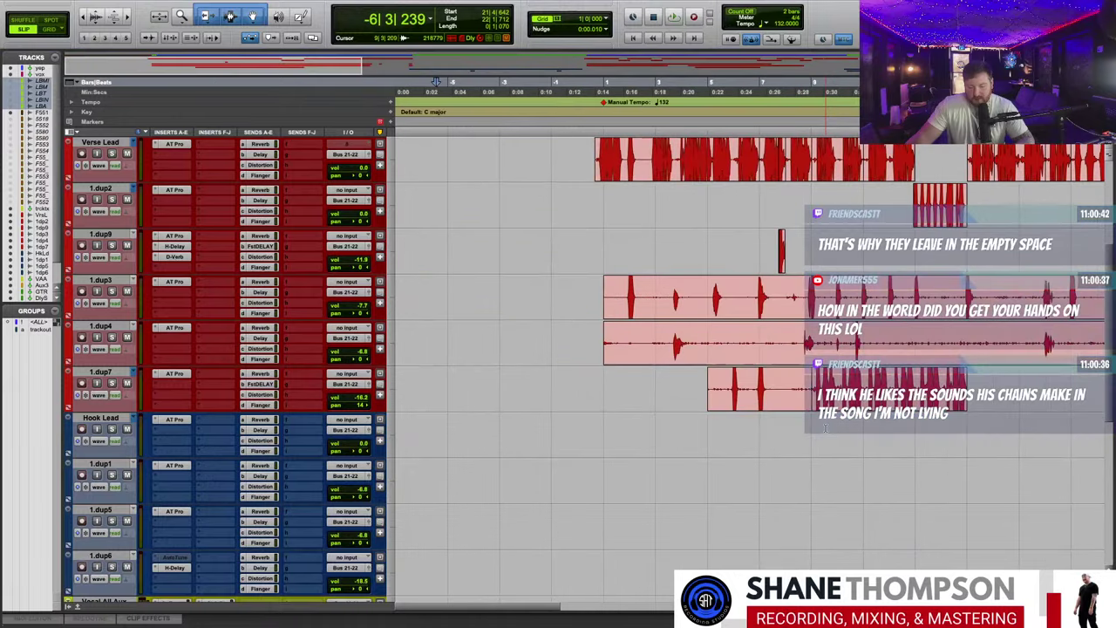
pyautogui.scroll(3, 701, 383)
pyautogui.scroll(-1, 523, 386)
pyautogui.hscroll(-3, 523, 386)
pyautogui.moveTo(490, 297); pyautogui.dragTo(706, 294)
pyautogui.press('Delete')
# - Delete the near-silent gaps between the 1.dup3 vocal hits in the first eight bars of the verse
pyautogui.moveTo(498, 240); pyautogui.dragTo(1040, 252)
pyautogui.press('Delete')
pyautogui.press('Delete')
pyautogui.press('Delete')
pyautogui.press('Delete')
pyautogui.press('Delete')
# - Delete the near-silent stretch of 1.dup4 before bar 9 and the gaps around the first two 1.dup7 vocal hits
pyautogui.moveTo(1037, 297); pyautogui.dragTo(751, 293)
pyautogui.press('Delete')
pyautogui.moveTo(771, 336); pyautogui.dragTo(1062, 329)
pyautogui.press('Delete')
pyautogui.press('Delete')
pyautogui.press('Delete')
# - Delete the near-silent stretches of 1.dup4 from about bar 11 to 18 and of 1.dup3 after its bar 13 hit
pyautogui.hscroll(5, 738, 316)
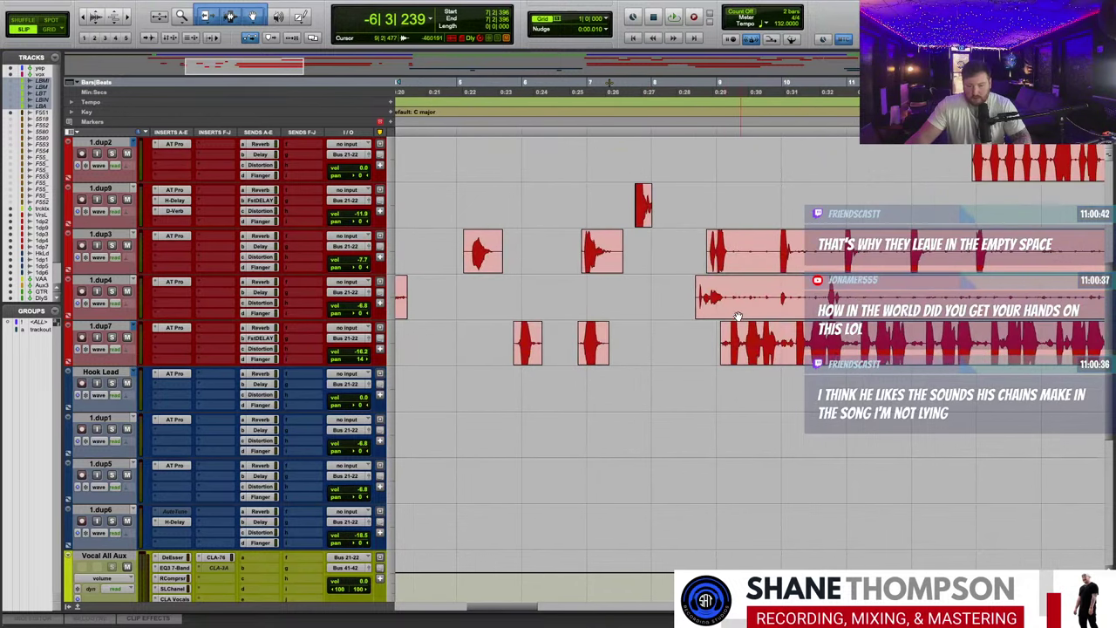
pyautogui.hscroll(5, 746, 272)
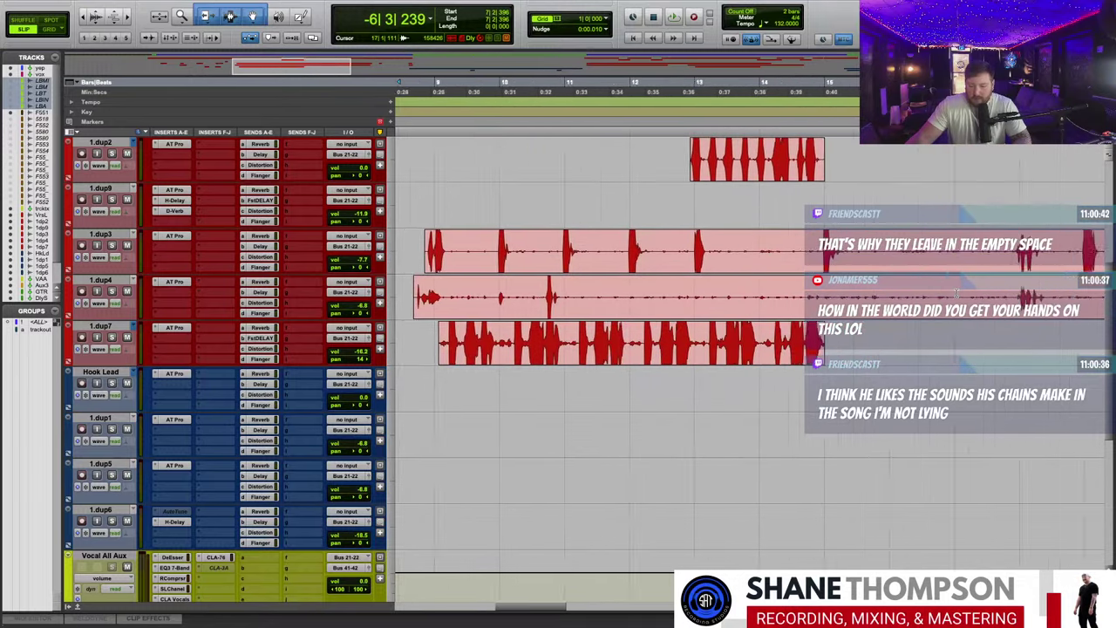
pyautogui.hscroll(-3, 698, 296)
pyautogui.moveTo(848, 290); pyautogui.dragTo(566, 307)
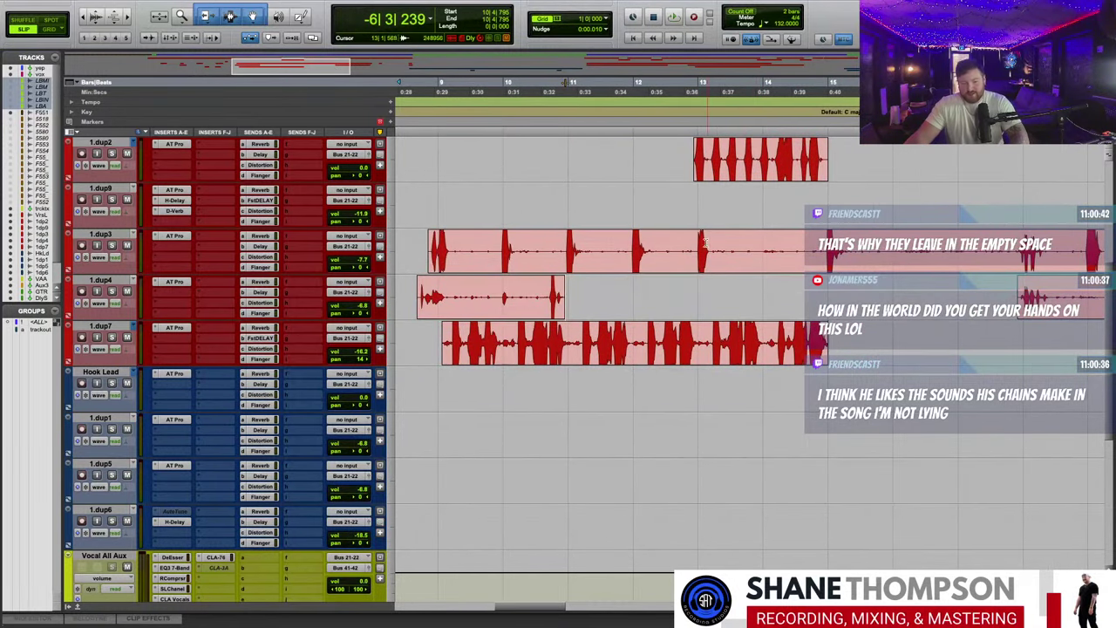
pyautogui.moveTo(712, 243); pyautogui.dragTo(815, 232)
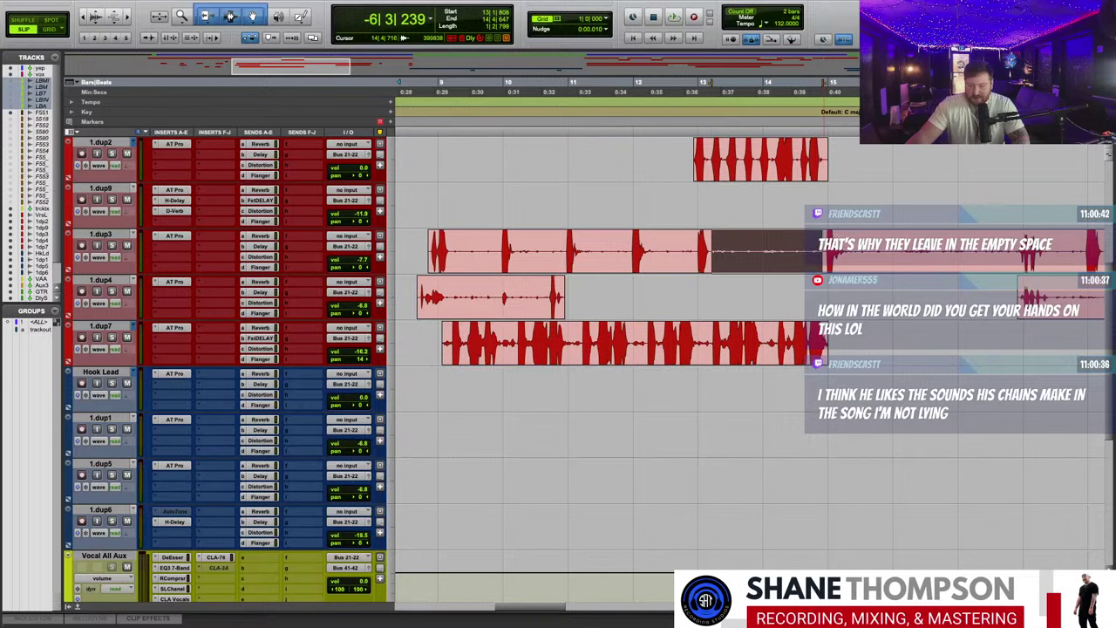
pyautogui.press('Delete')
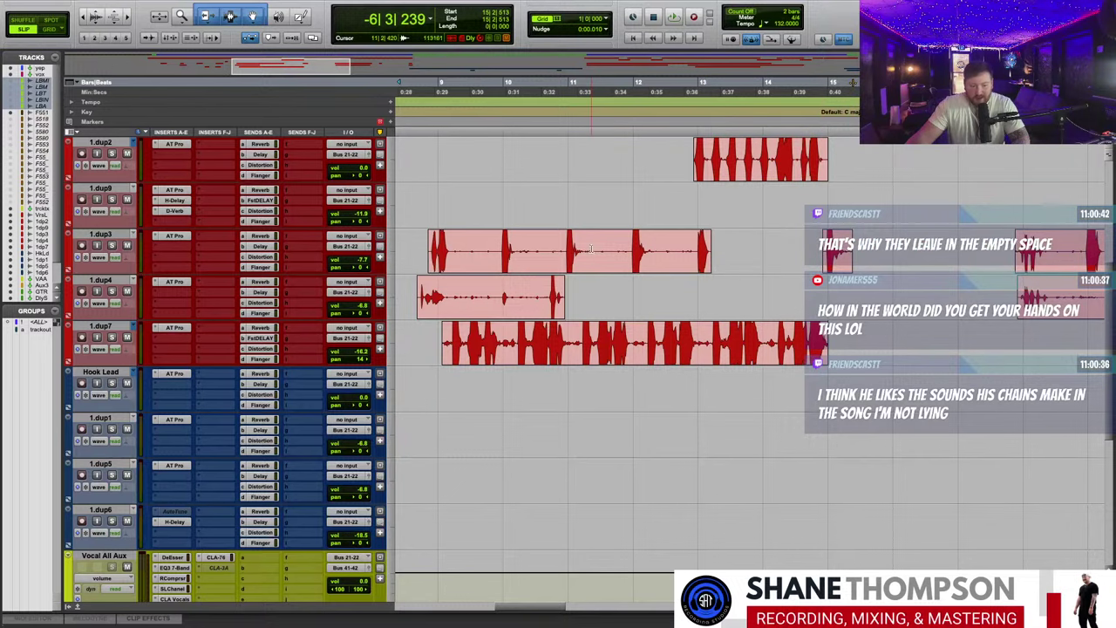
# - Delete the near-silent gaps between and after the 1.dup3 and 1.dup4 vocal hits around bars 18 to 21
pyautogui.hscroll(10, 764, 327)
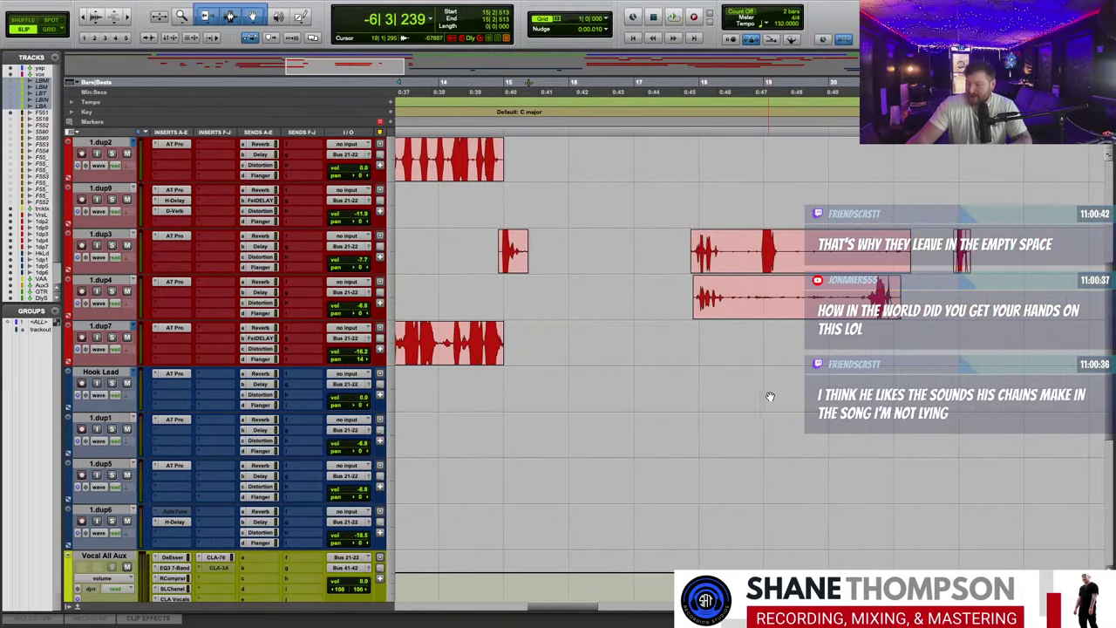
pyautogui.scroll(2, 770, 397)
pyautogui.moveTo(787, 340); pyautogui.dragTo(649, 330)
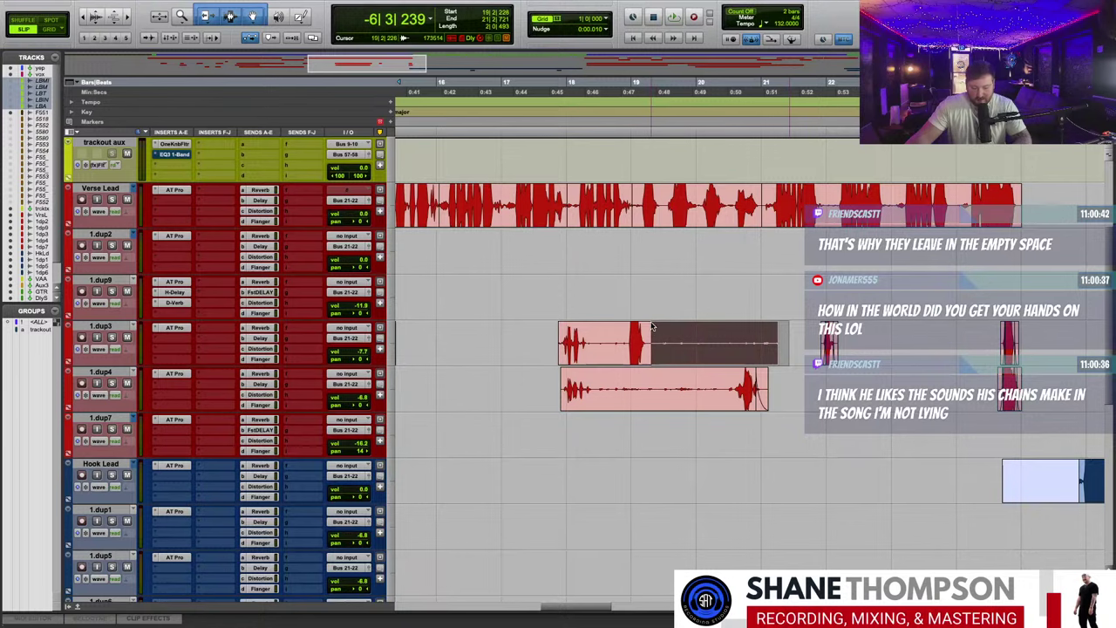
pyautogui.press('Delete')
pyautogui.moveTo(724, 382); pyautogui.dragTo(597, 382)
pyautogui.press('Delete')
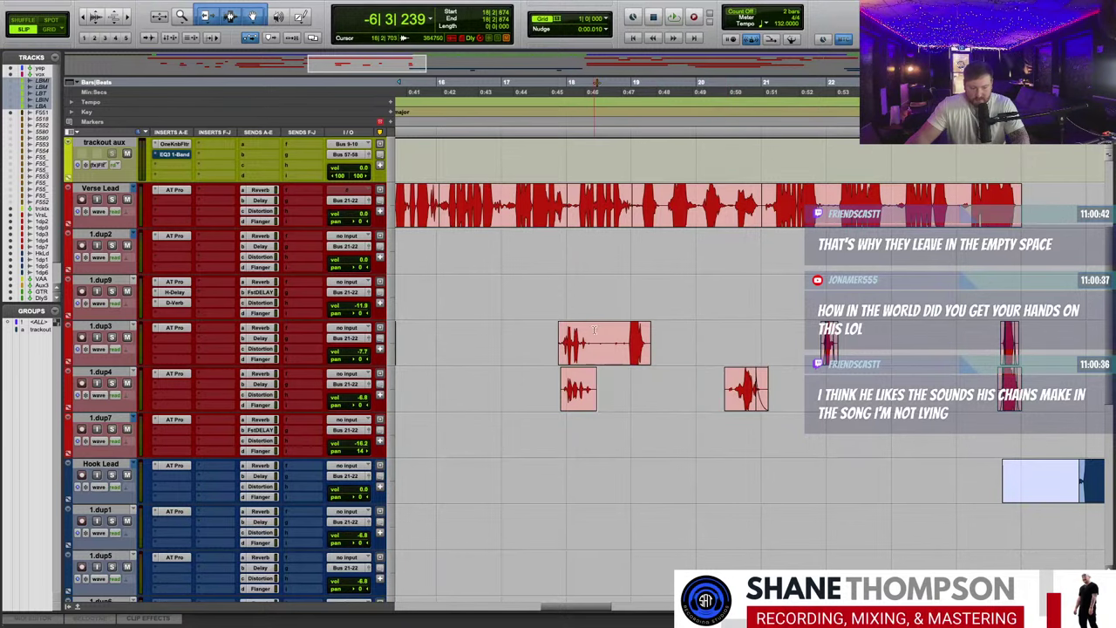
pyautogui.moveTo(595, 340); pyautogui.dragTo(643, 327)
pyautogui.press('Delete')
# - Delete the blank clip at the start of the Hook Lead track, around bar 25
pyautogui.scroll(2, 783, 512)
pyautogui.hscroll(5, 783, 512)
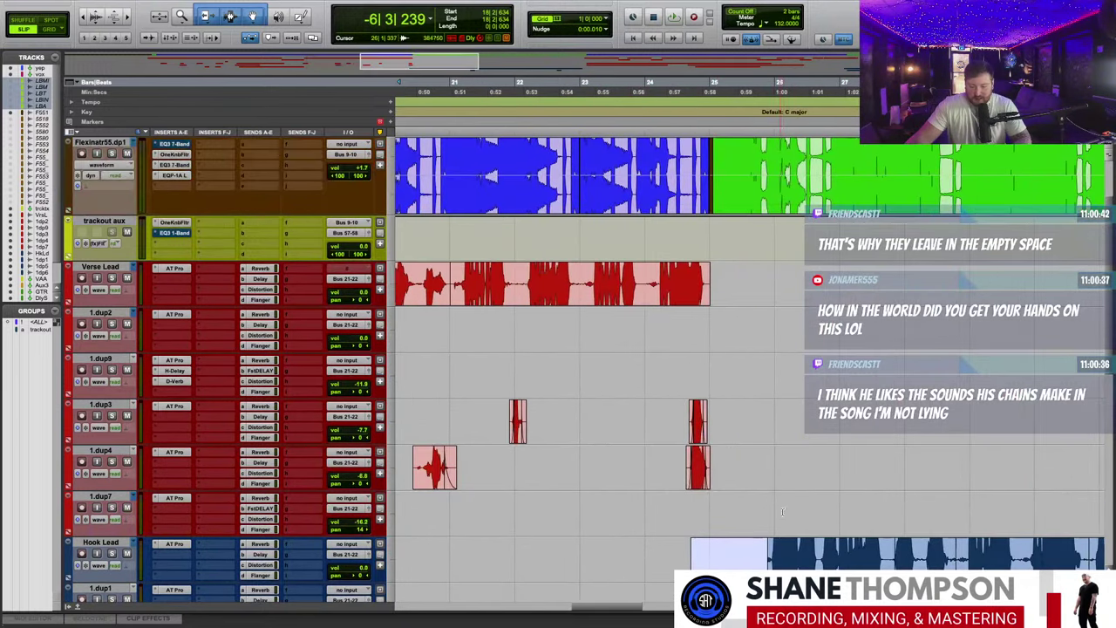
pyautogui.click(731, 558)
pyautogui.press('Delete')
pyautogui.click(790, 488)
# - Increase the height of all tracks in the session
pyautogui.scroll(2, 777, 431)
pyautogui.press('r')
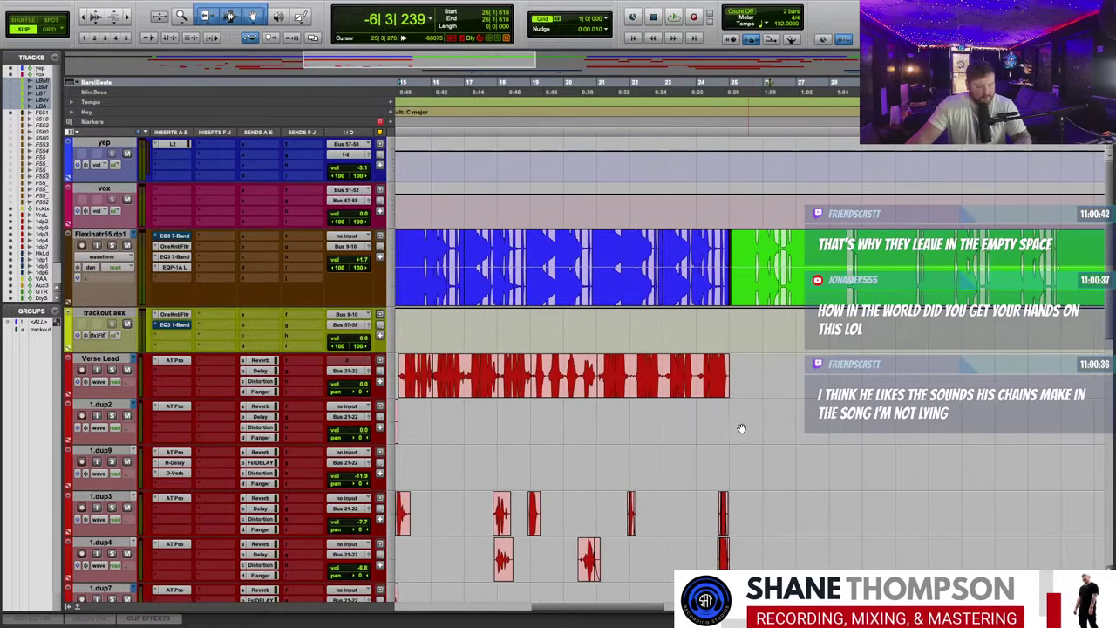
pyautogui.hscroll(-8, 740, 428)
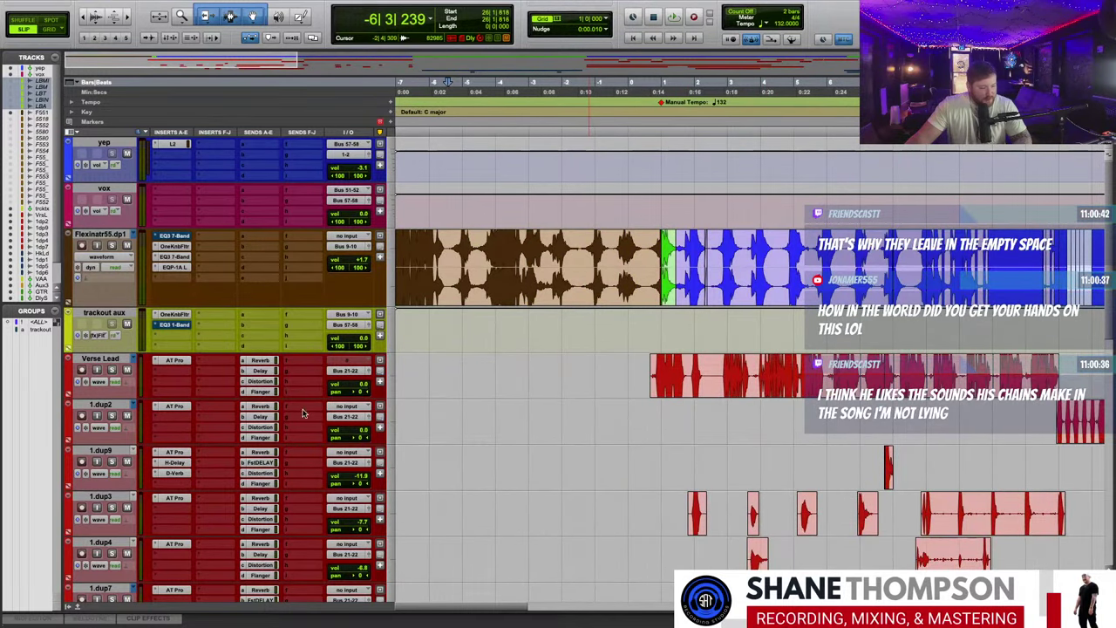
pyautogui.moveTo(276, 397)
pyautogui.mouseDown()
pyautogui.moveTo(277, 410)
pyautogui.moveTo(278, 394)
pyautogui.mouseUp()
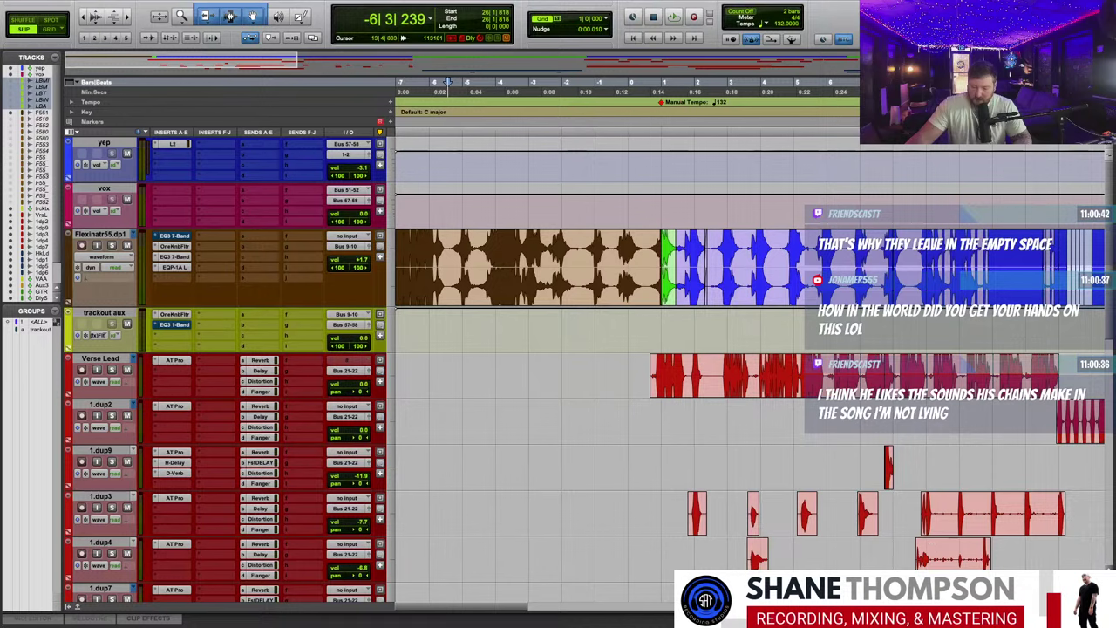
pyautogui.hotkey('ctrl', 'alt', 'Up')
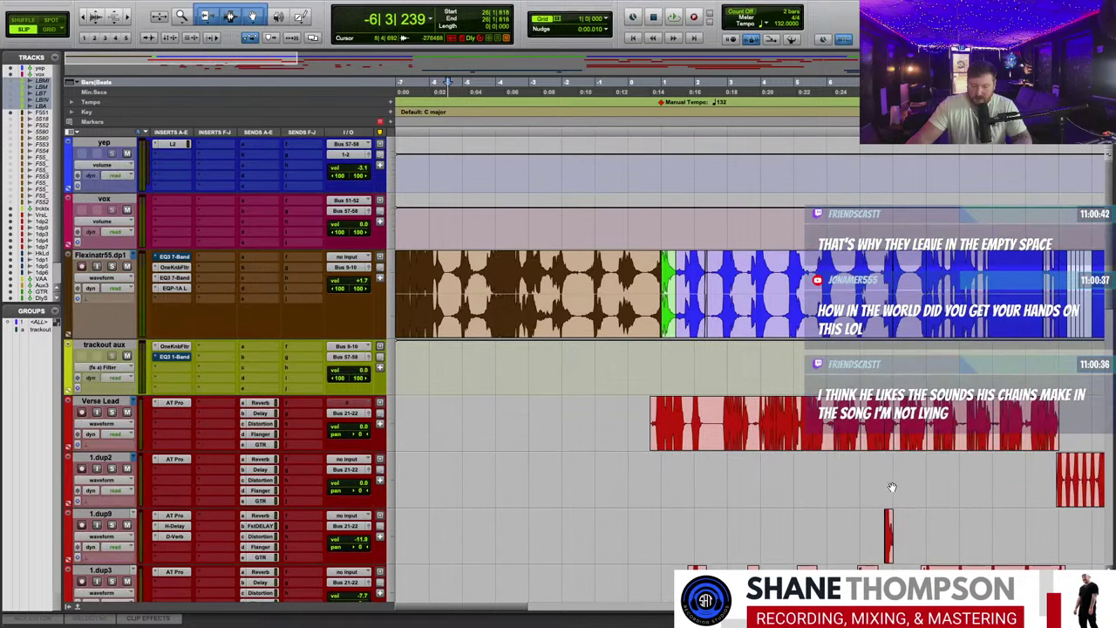
# - Play the song from about bar 1 and inspect the Auto-Tune Pro settings on the Verse Lead track
pyautogui.click(188, 402)
pyautogui.press('space')
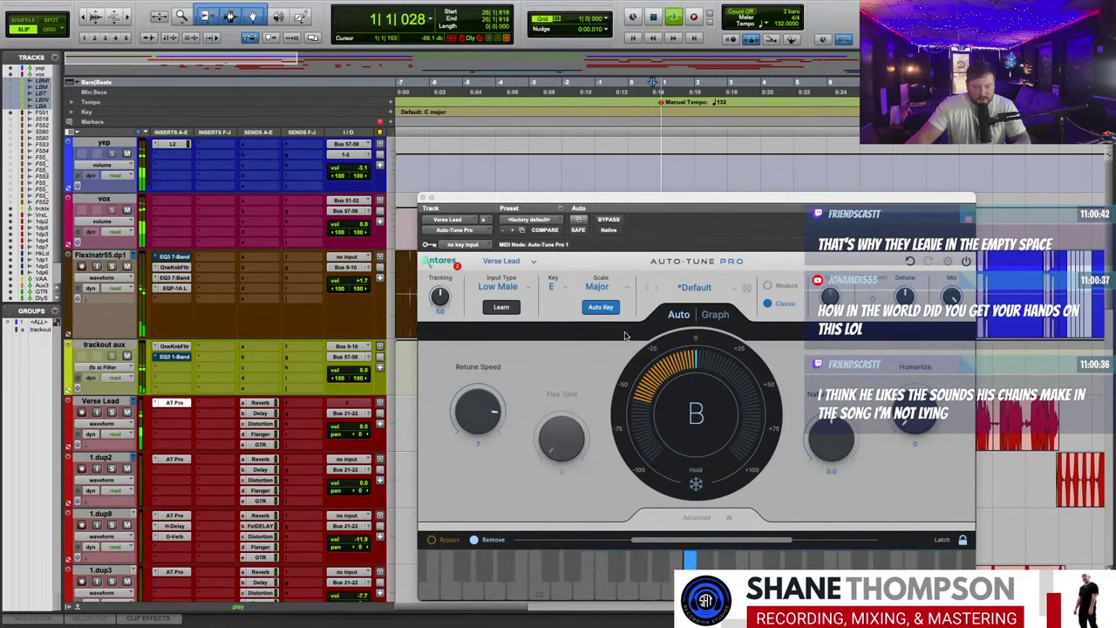
pyautogui.click(423, 197)
pyautogui.scroll(-1, 474, 316)
pyautogui.hscroll(3, 474, 316)
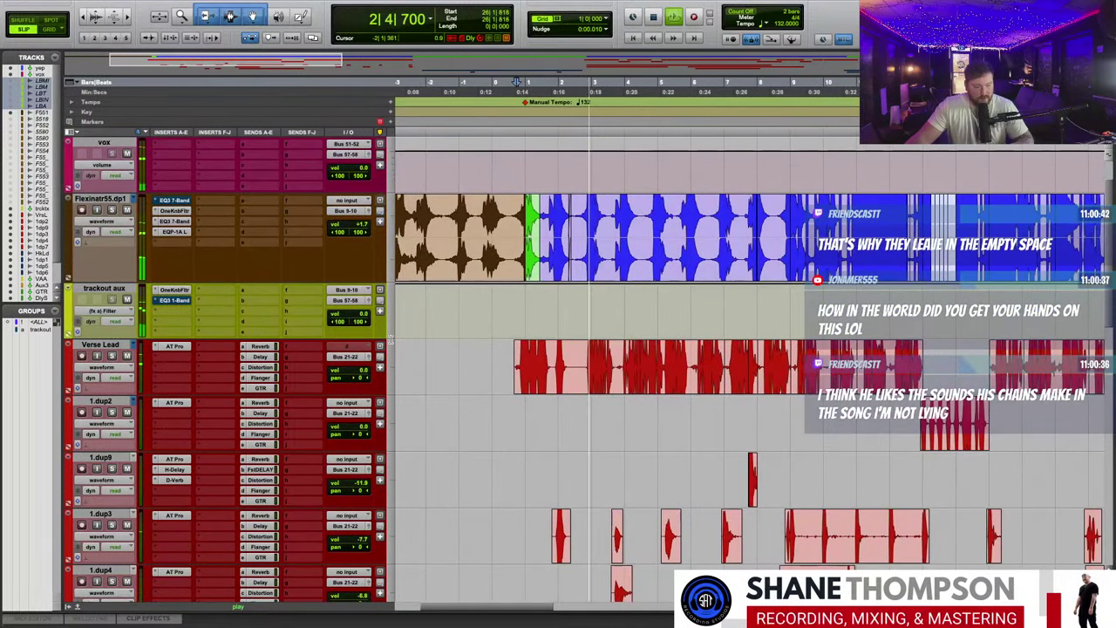
# - Check the Verse Lead's Reverb send, play from about bar 2, and set its Delay send level to -15.0
pyautogui.click(258, 346)
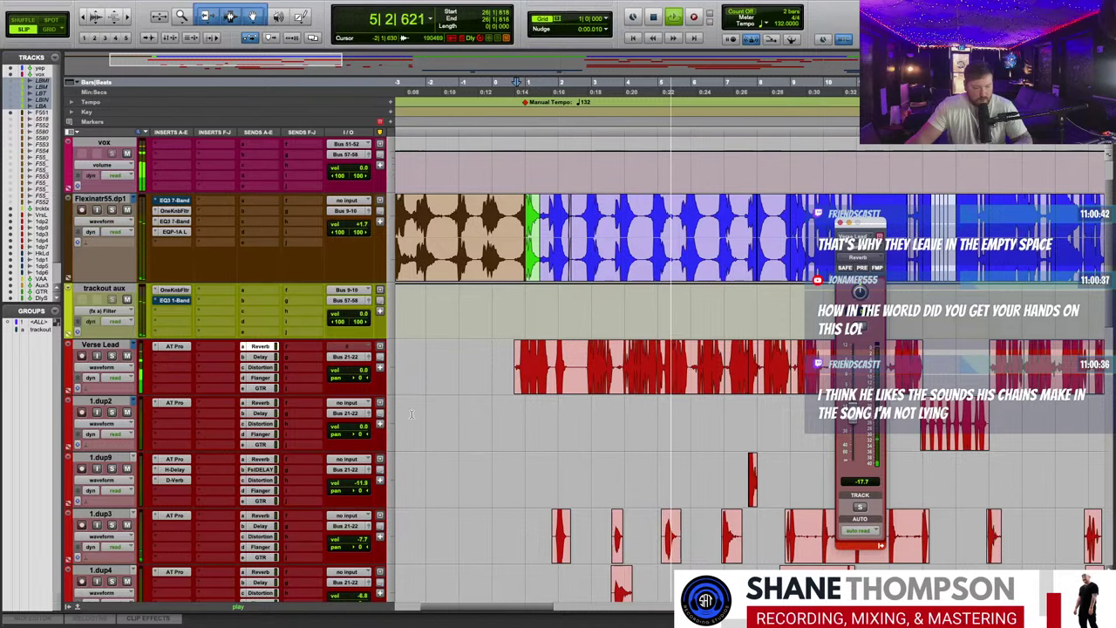
pyautogui.click(260, 357)
pyautogui.click(567, 82)
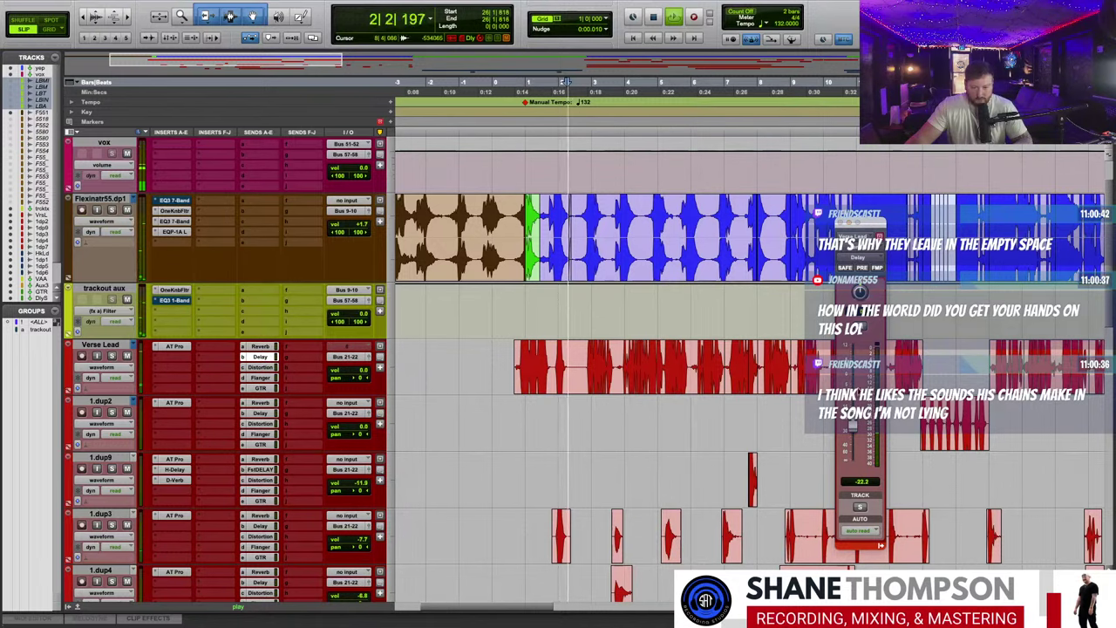
pyautogui.moveTo(853, 428)
pyautogui.mouseDown()
pyautogui.moveTo(862, 381)
pyautogui.moveTo(856, 417)
pyautogui.mouseUp()
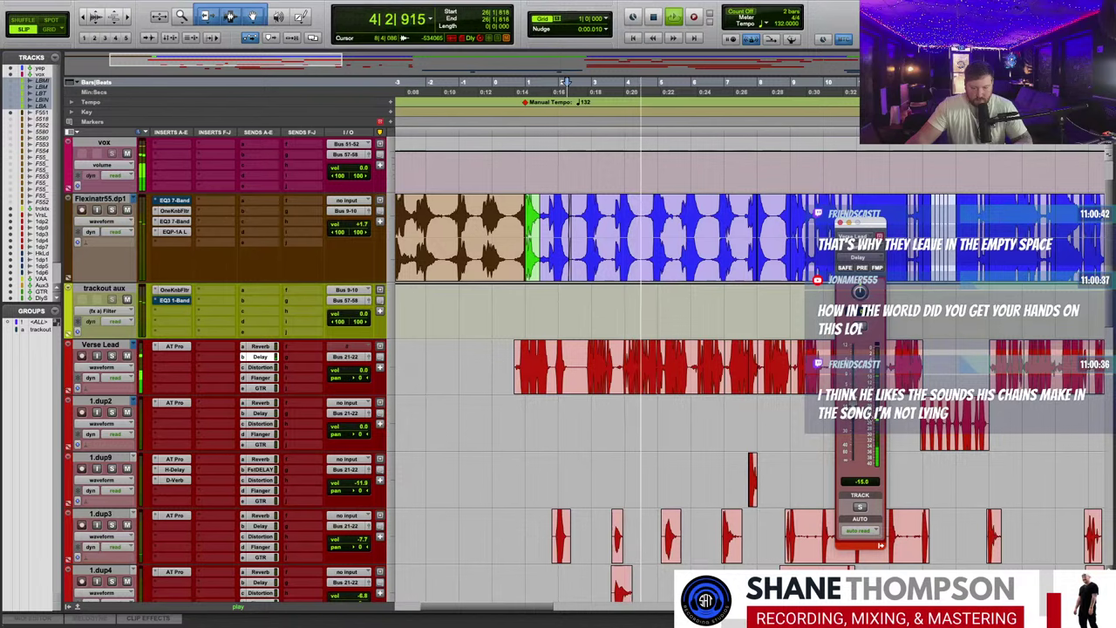
# - Audition the Verse Lead's GTR, Flanger and Distortion sends during playback, leaving each send level at -∞
pyautogui.click(270, 389)
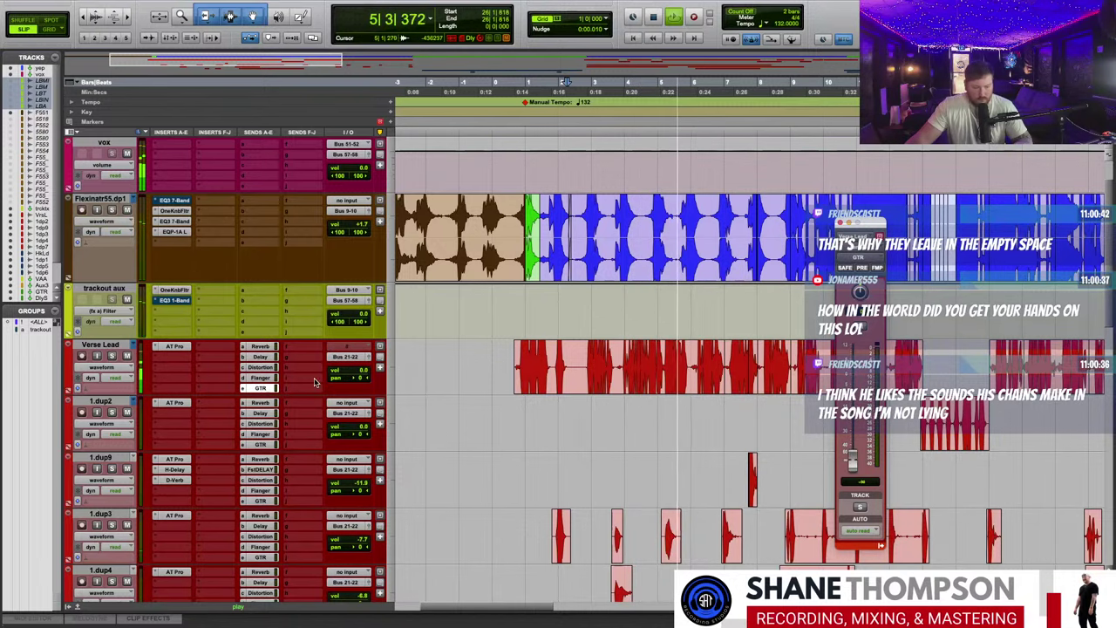
pyautogui.moveTo(855, 379); pyautogui.dragTo(854, 468)
pyautogui.press('space')
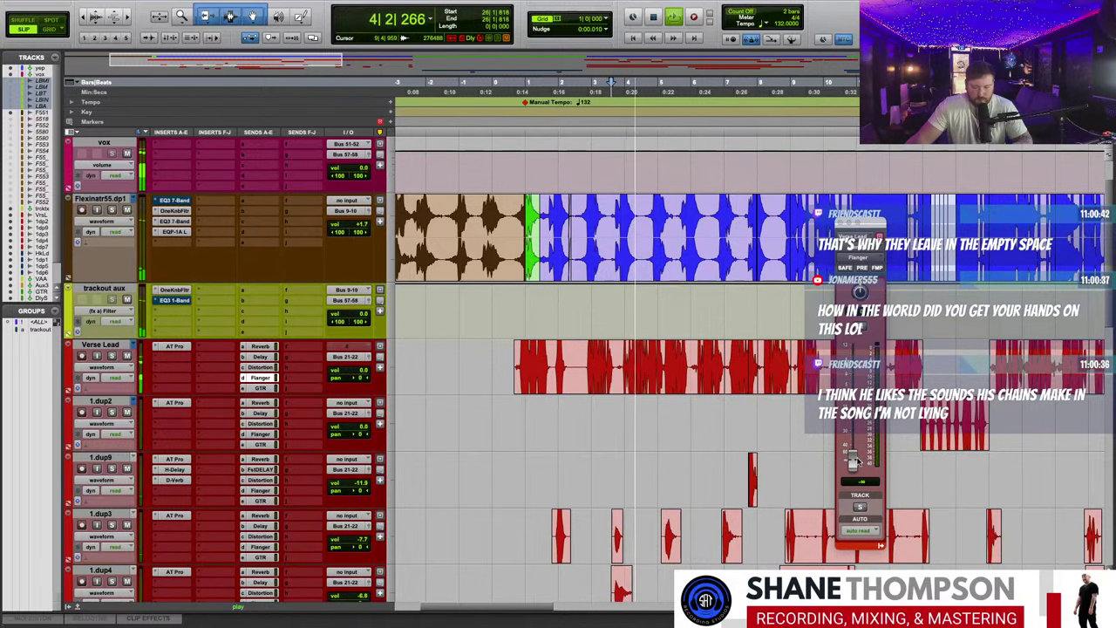
pyautogui.moveTo(856, 462)
pyautogui.mouseDown()
pyautogui.moveTo(855, 373)
pyautogui.moveTo(855, 458)
pyautogui.mouseUp()
pyautogui.click(258, 368)
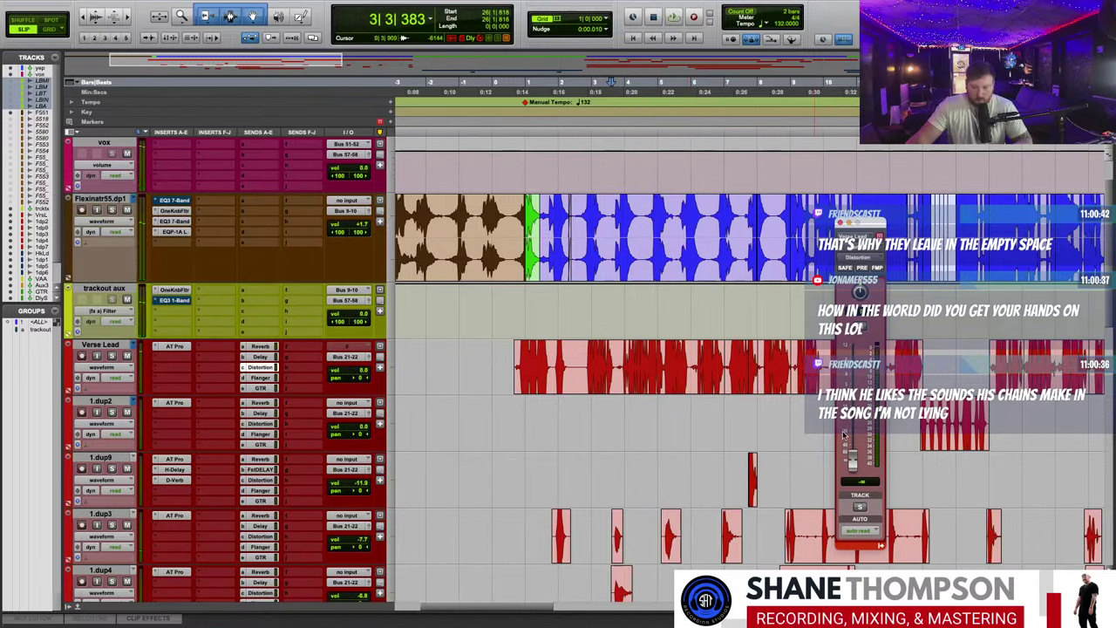
pyautogui.moveTo(853, 460)
pyautogui.mouseDown()
pyautogui.moveTo(869, 383)
pyautogui.moveTo(853, 460)
pyautogui.mouseUp()
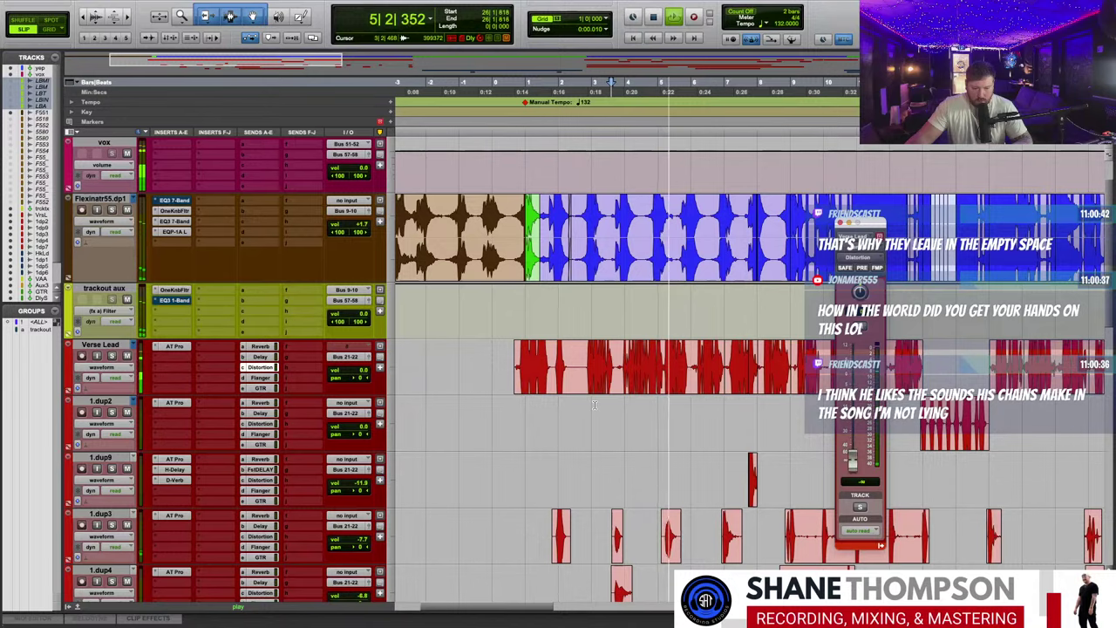
# - Search the plug-ins for "fir" and "76" from the Vocal All Aux's CLA-3A insert slot, leaving the insert as it is
pyautogui.scroll(-8, 496, 390)
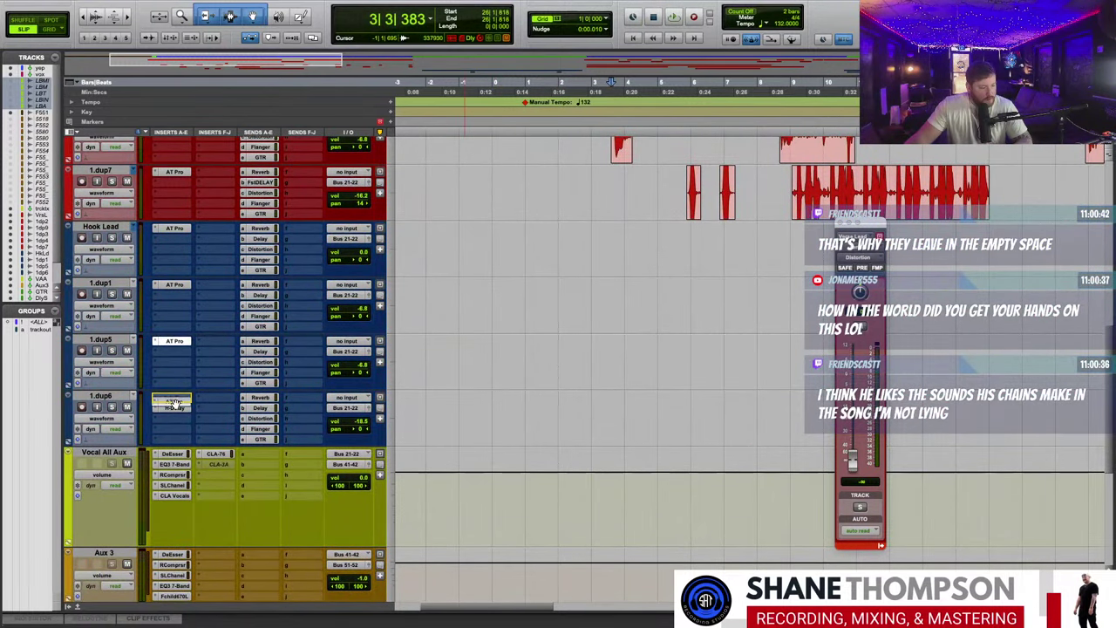
pyautogui.scroll(-2, 395, 404)
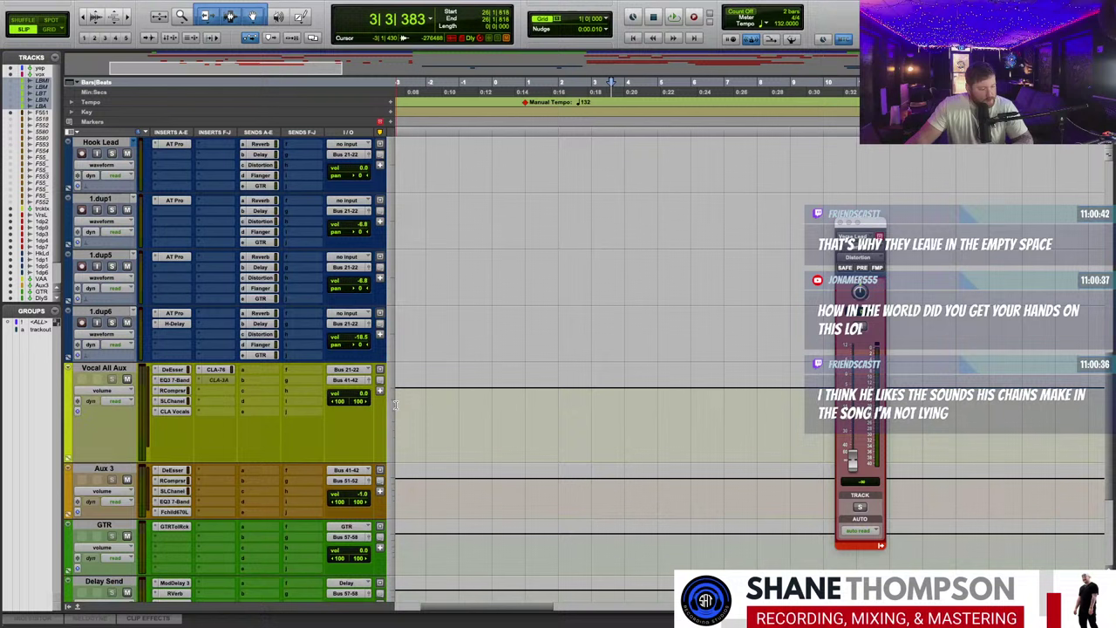
pyautogui.click(199, 379)
pyautogui.click(240, 363)
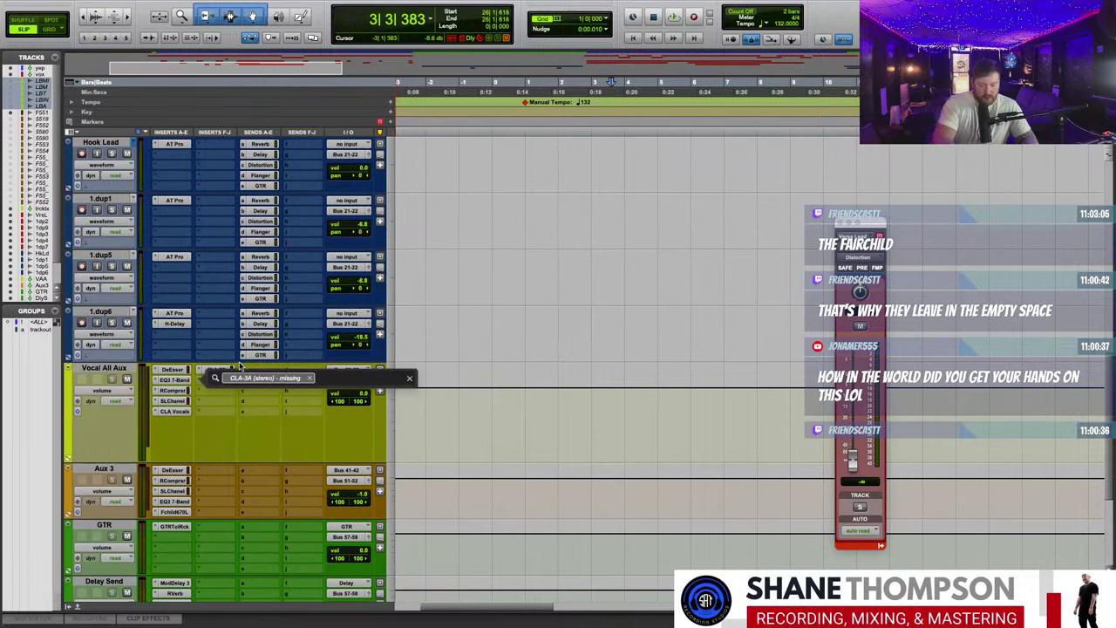
pyautogui.press('BackSpace')
pyautogui.write('fir')
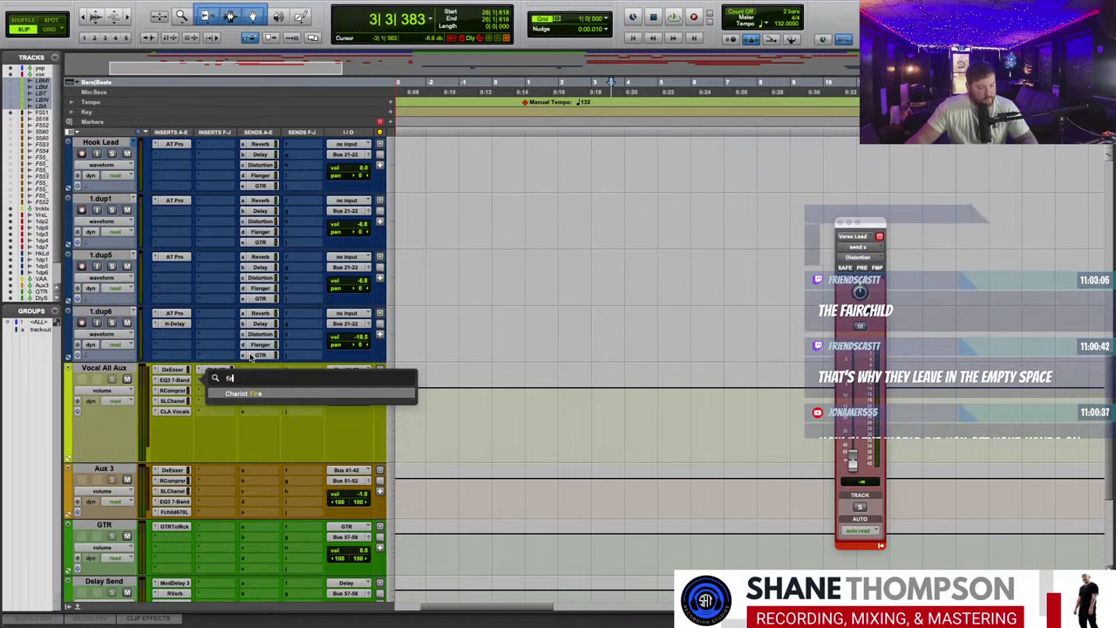
pyautogui.press('BackSpace')
pyautogui.press('BackSpace')
pyautogui.press('BackSpace')
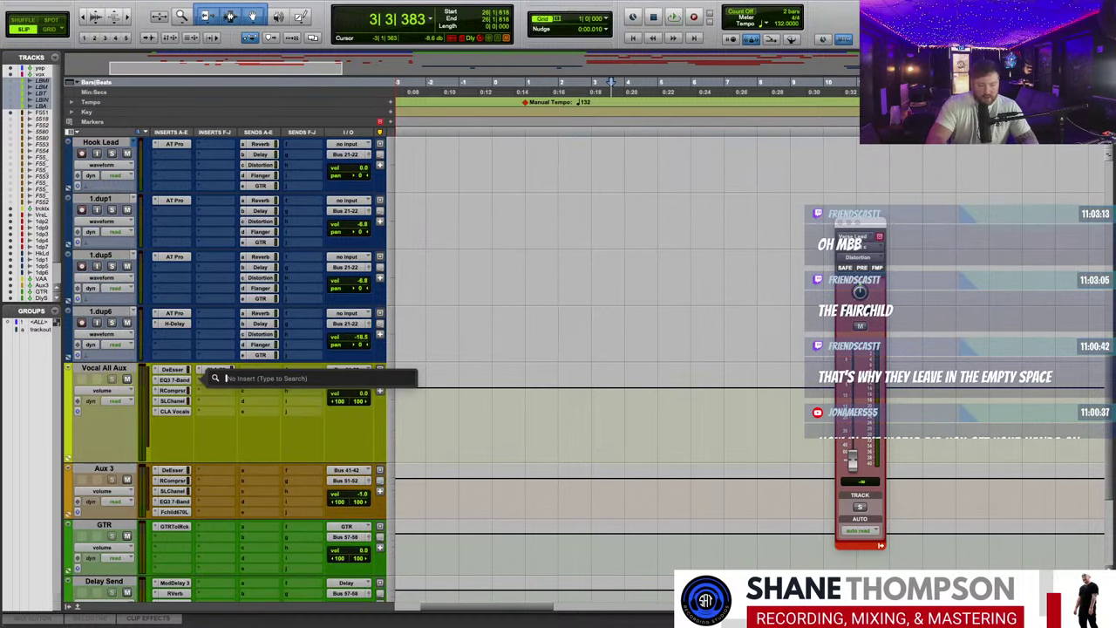
pyautogui.write('7')
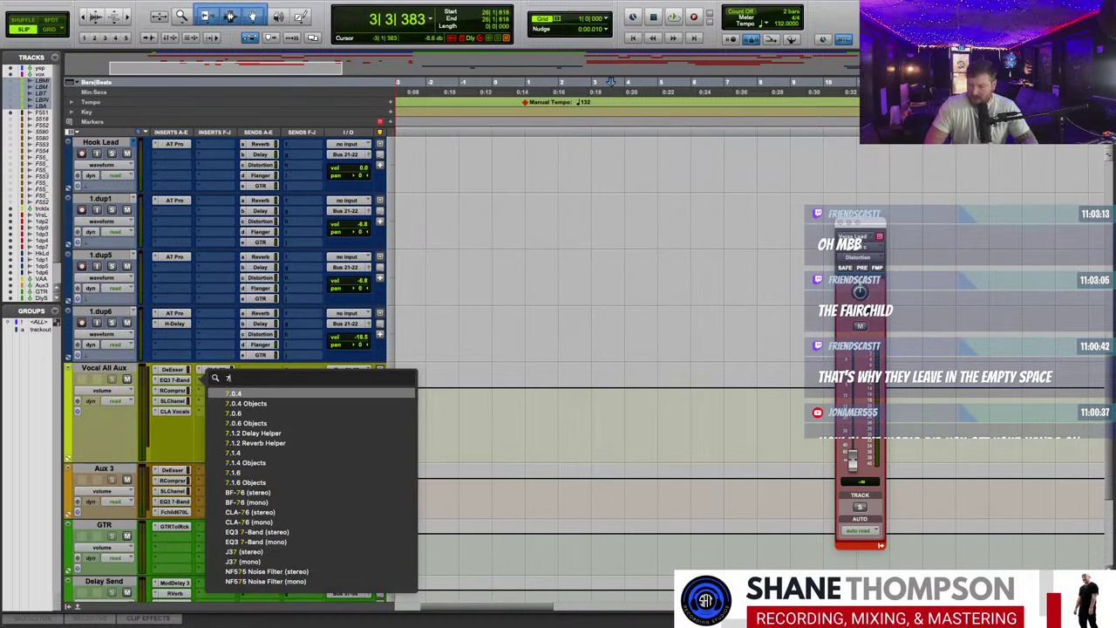
pyautogui.write('6')
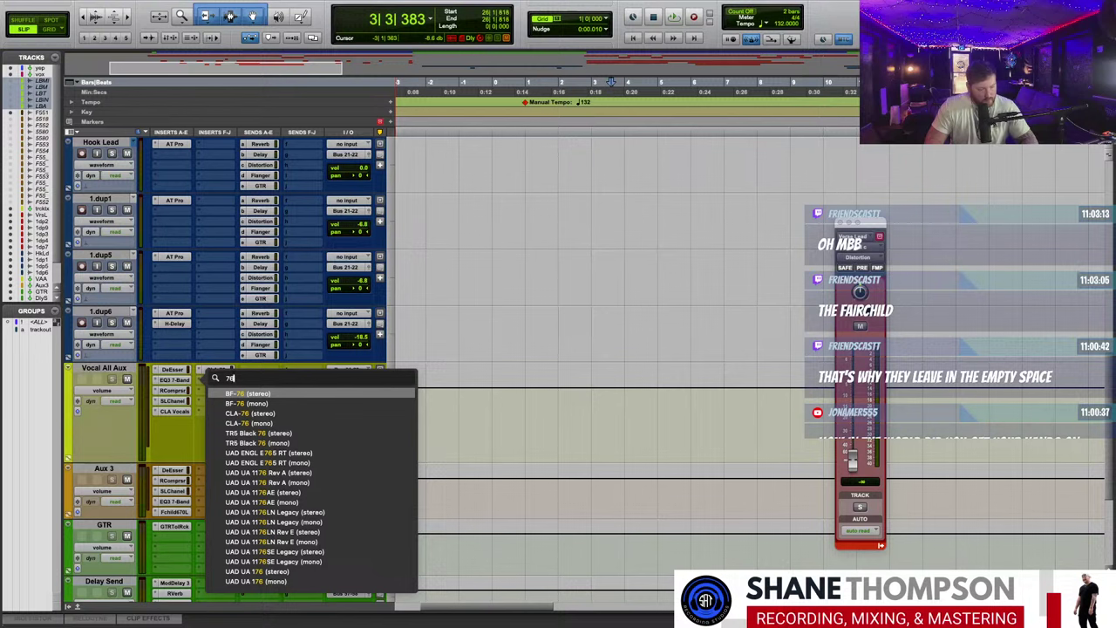
pyautogui.click(509, 302)
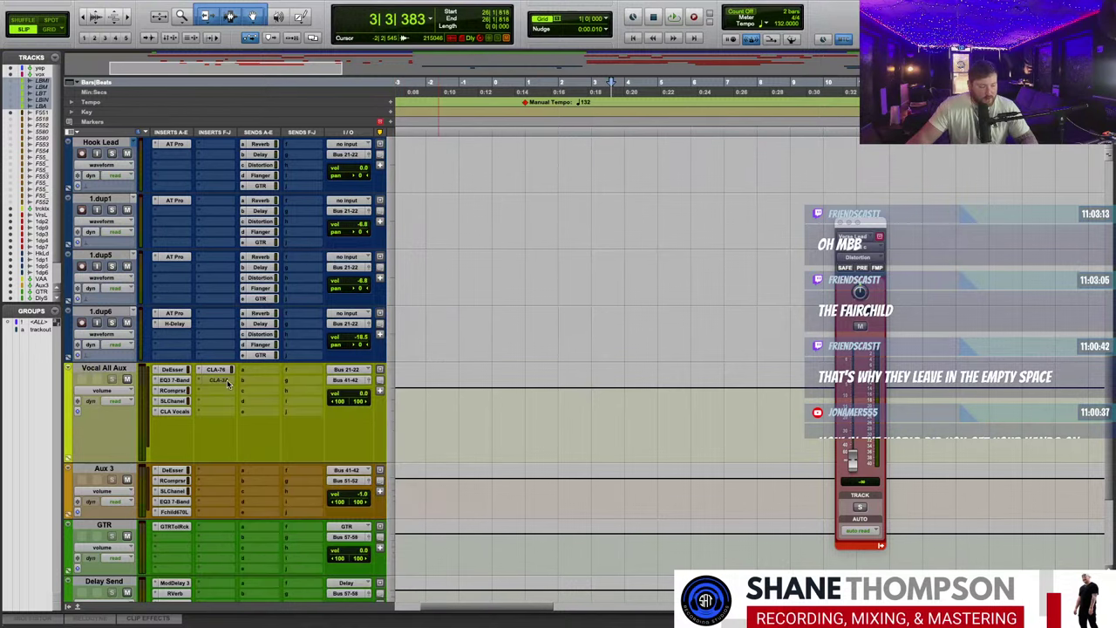
# - Browse the multichannel plug-ins by manufacturer, including Universal Audio, for the Vocal All Aux's CLA-3A slot without choosing one
pyautogui.click(198, 382)
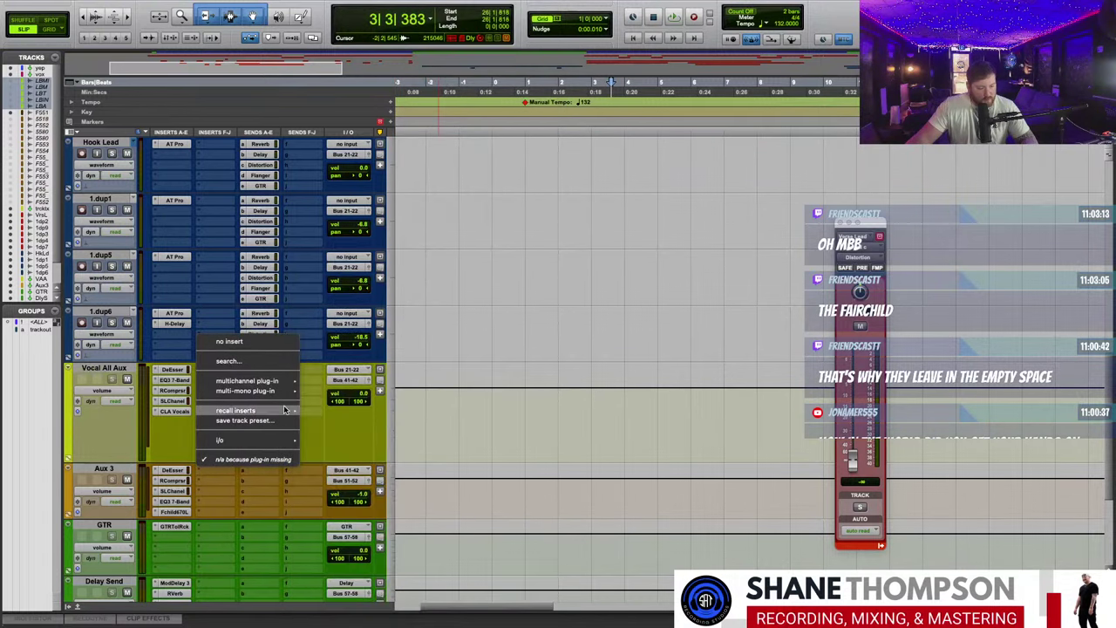
pyautogui.moveTo(262, 382)
pyautogui.moveTo(363, 578)
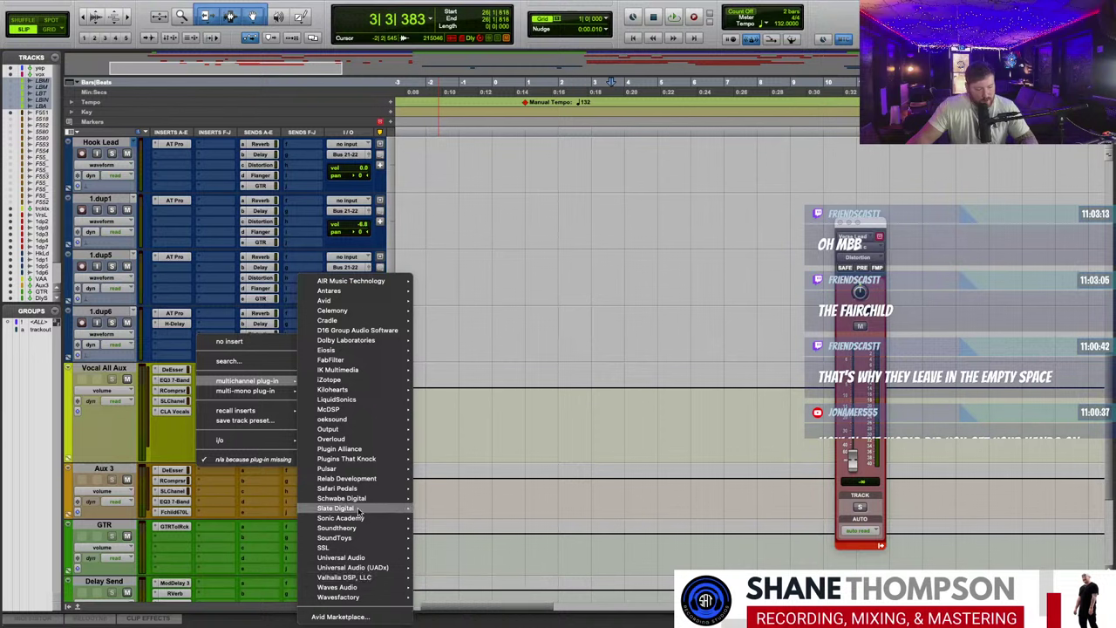
pyautogui.moveTo(357, 508)
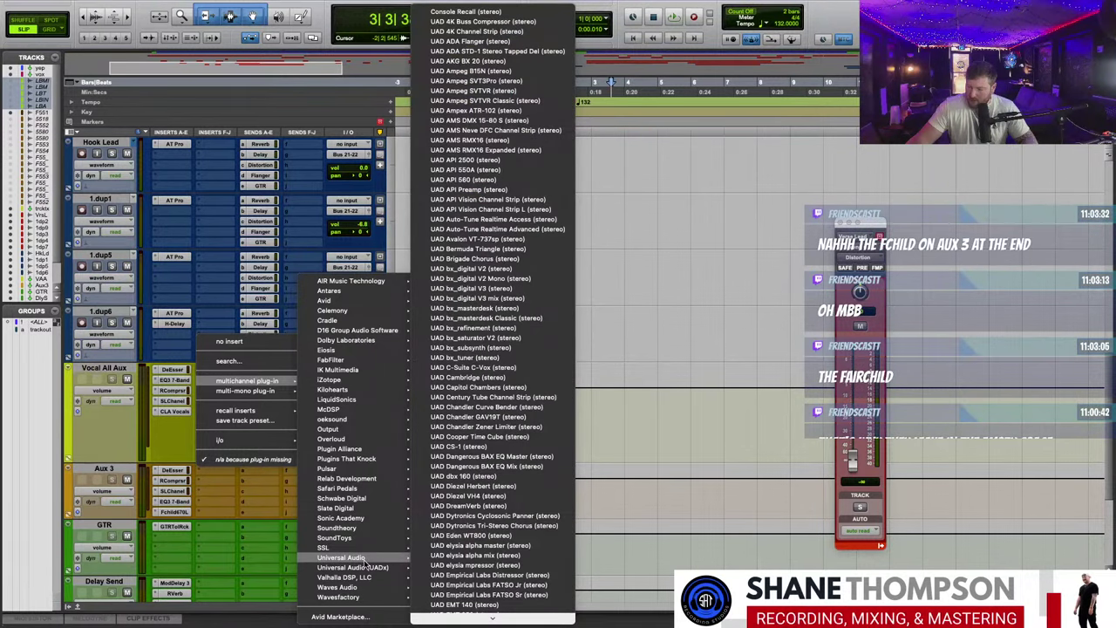
pyautogui.click(646, 335)
# - Inspect the UAD Fairchild 670 Legacy settings on Aux 3 and close the plug-in
pyautogui.scroll(-5, 650, 390)
pyautogui.scroll(3, 650, 389)
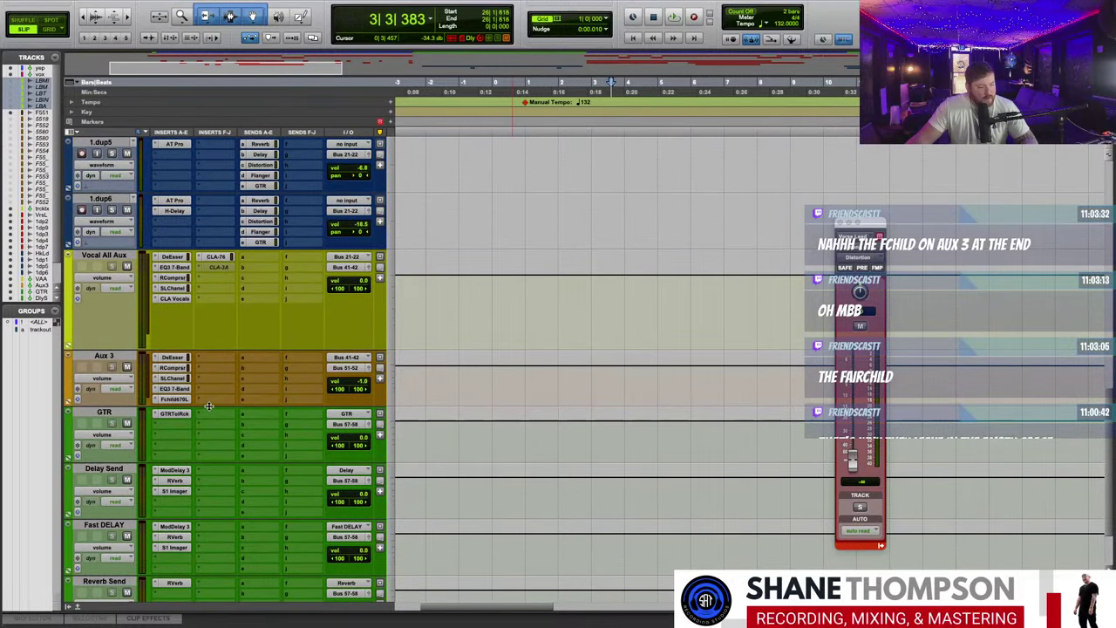
pyautogui.moveTo(209, 406); pyautogui.dragTo(210, 407)
pyautogui.click(171, 399)
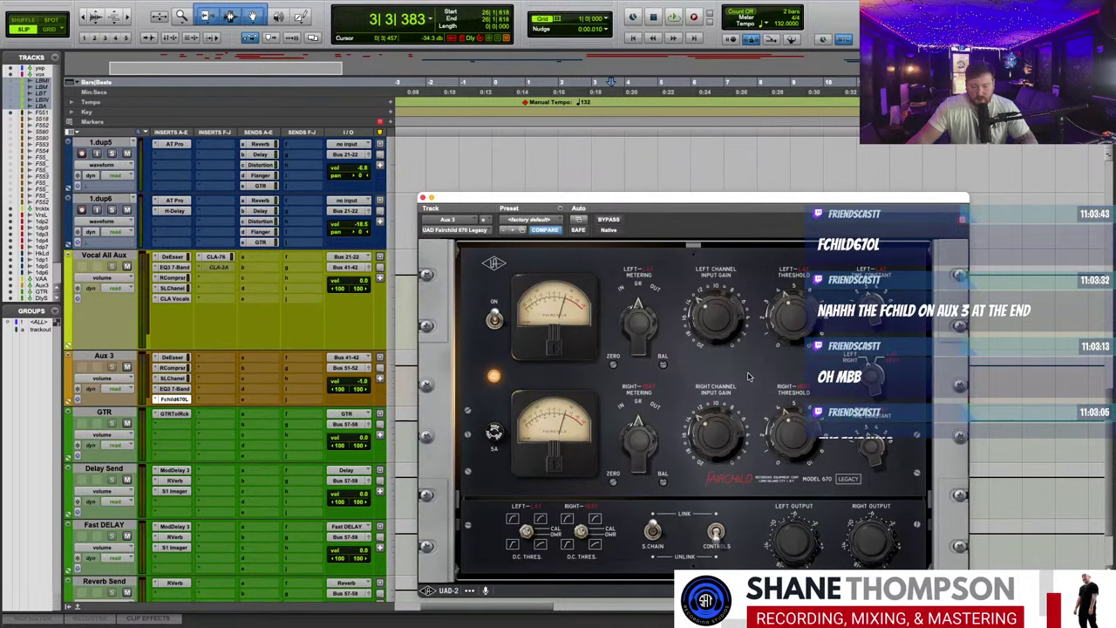
pyautogui.click(422, 199)
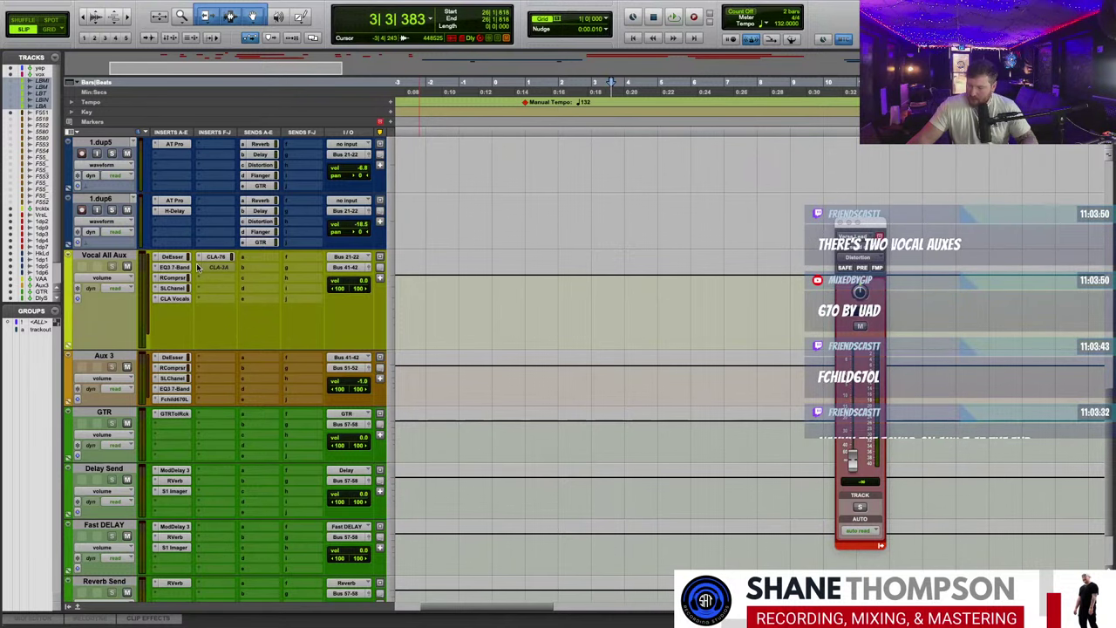
# - Examine the vocal tracks' output routing through Vocal All Aux and Aux 3 to the vox track
pyautogui.scroll(10, 197, 268)
pyautogui.scroll(-6, 833, 219)
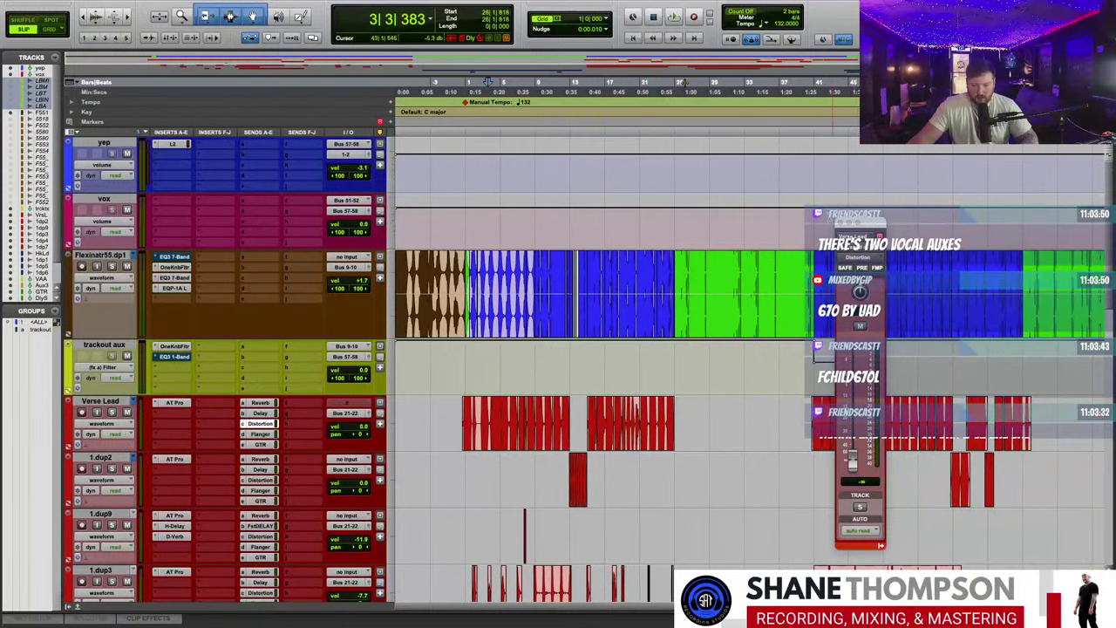
pyautogui.scroll(-7, 785, 340)
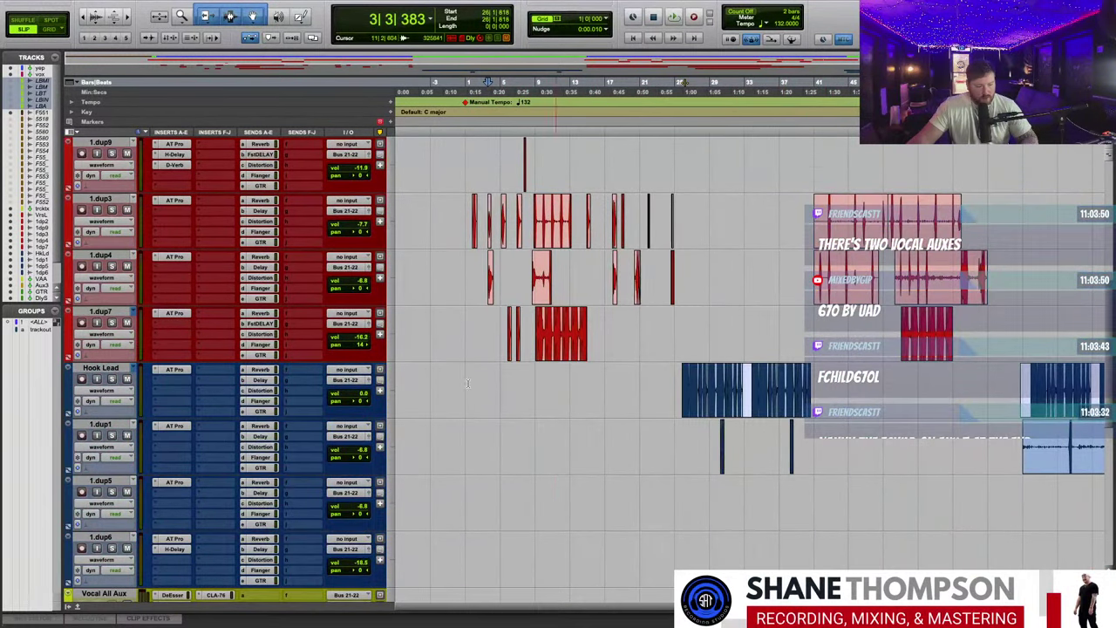
pyautogui.scroll(3, 346, 384)
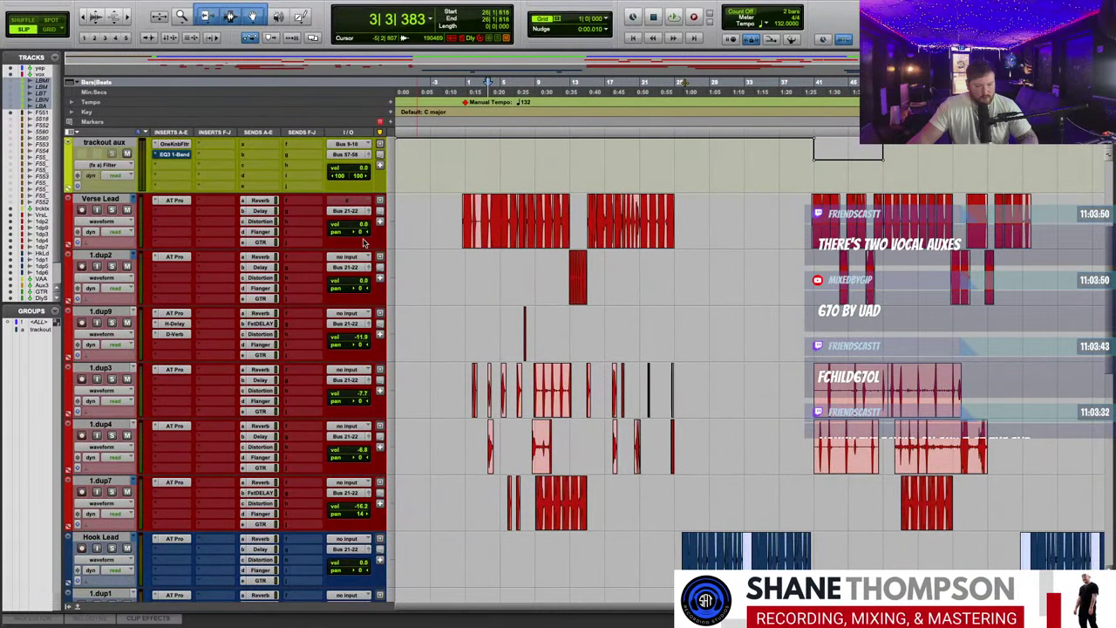
pyautogui.scroll(1, 353, 319)
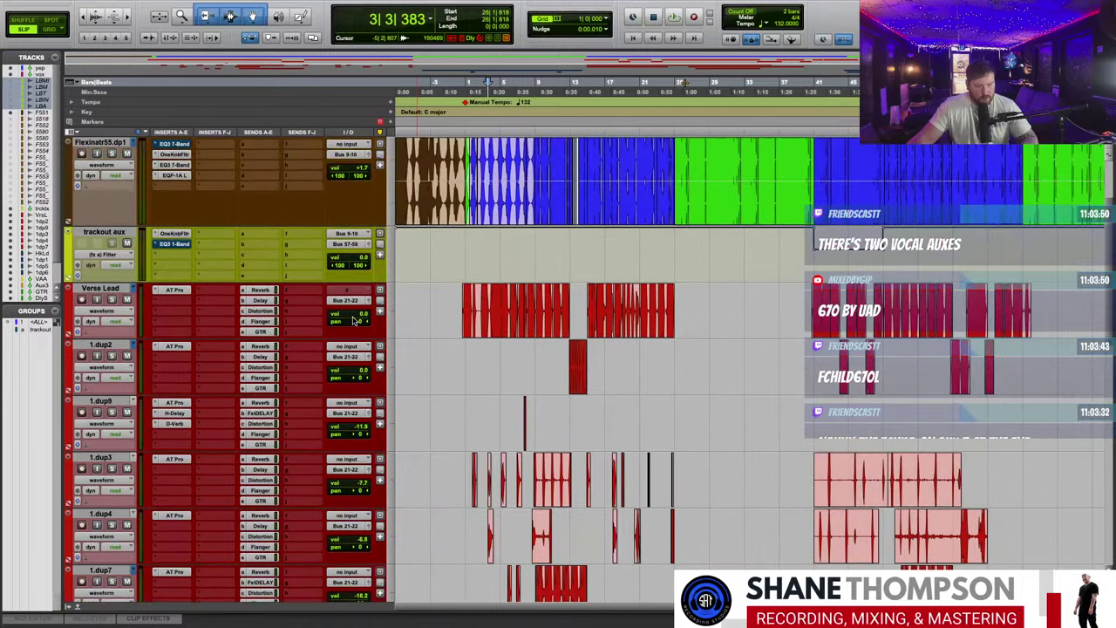
pyautogui.scroll(-8, 353, 321)
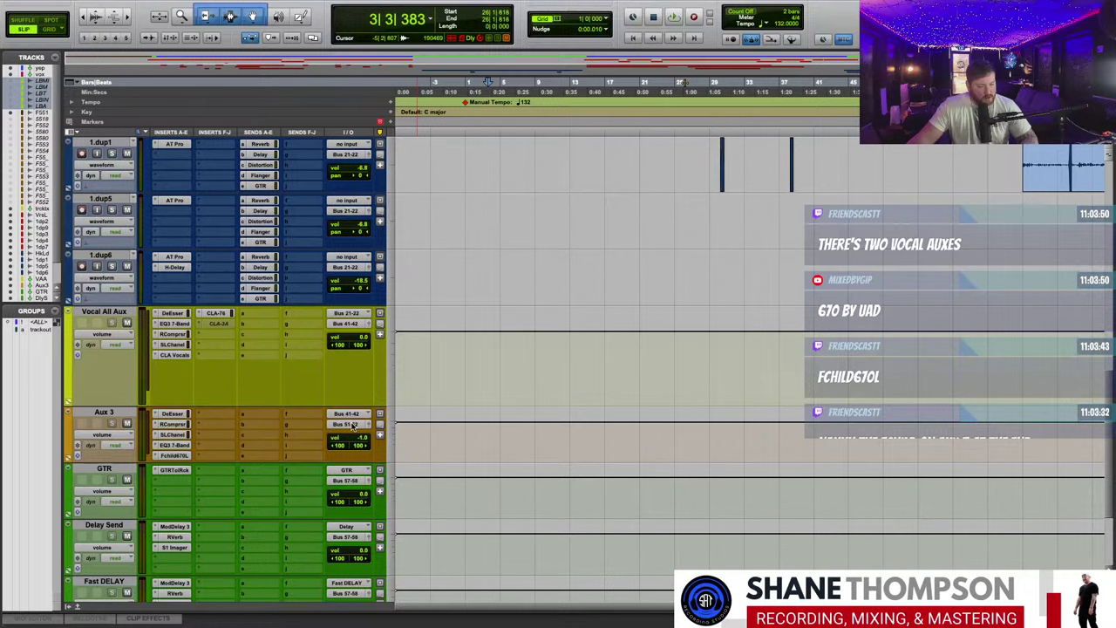
pyautogui.scroll(8, 353, 424)
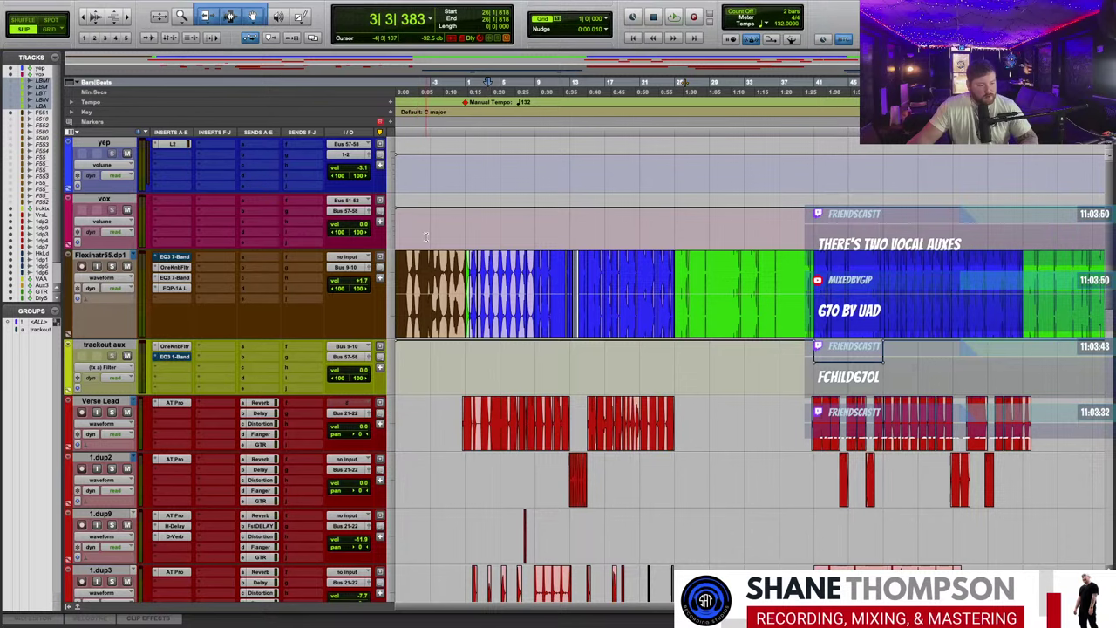
pyautogui.scroll(-10, 592, 286)
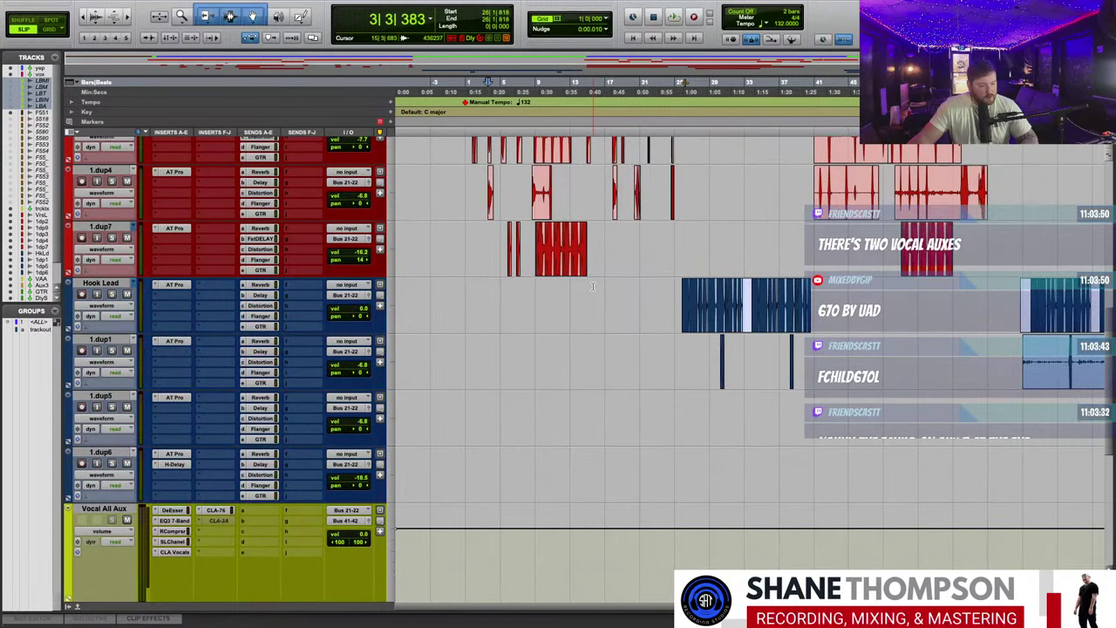
pyautogui.scroll(-4, 602, 296)
pyautogui.scroll(-5, 646, 348)
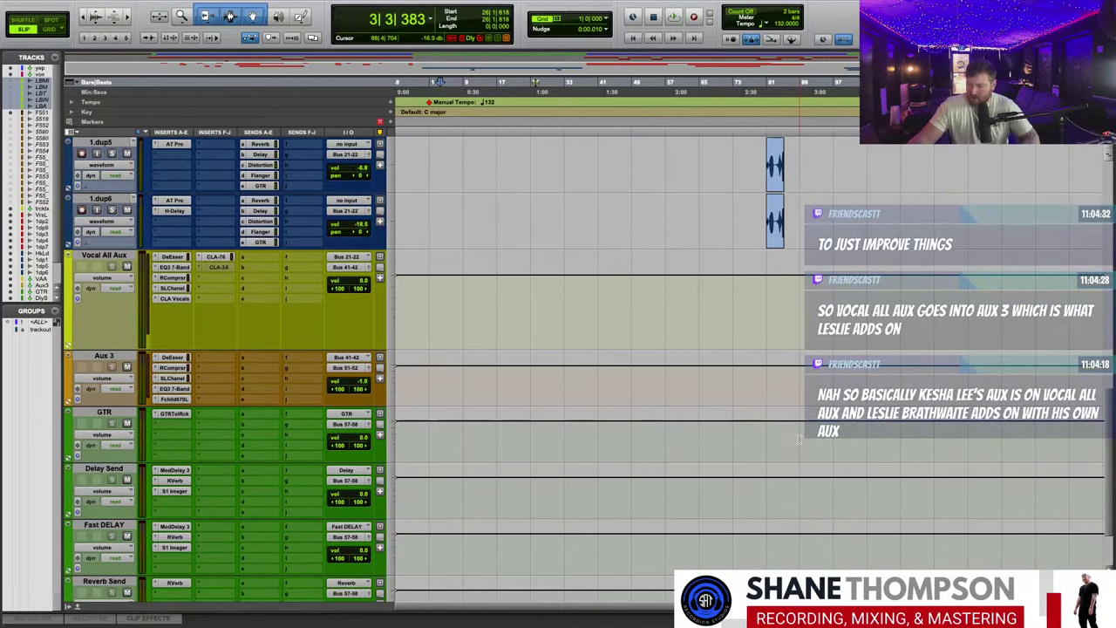
# - Play the song from just before bar 1 and watch the Vocal All Aux and Aux 3 tracks
pyautogui.scroll(10, 573, 389)
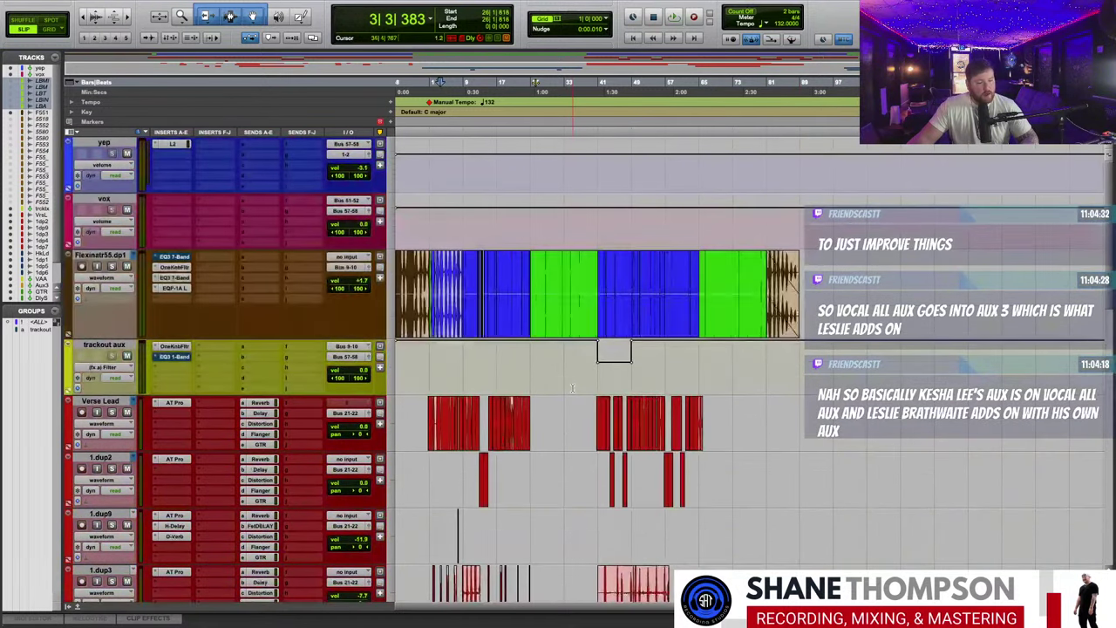
pyautogui.press('t')
pyautogui.press('t')
pyautogui.press('t')
pyautogui.scroll(-6, 581, 387)
pyautogui.hscroll(-3, 520, 189)
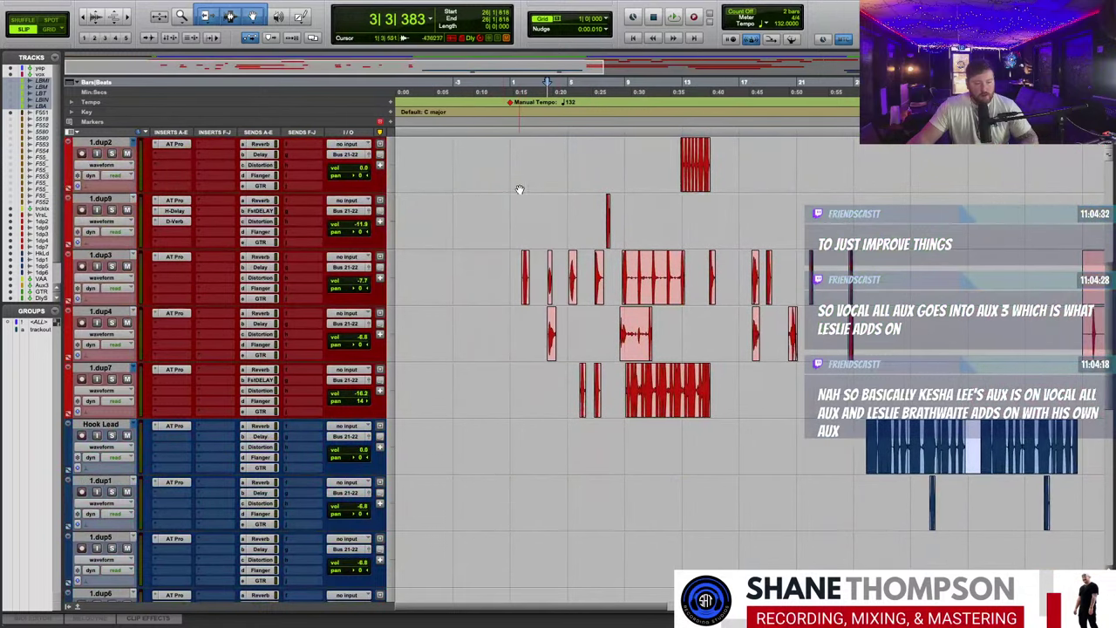
pyautogui.press('space')
pyautogui.scroll(8, 498, 101)
pyautogui.press('space')
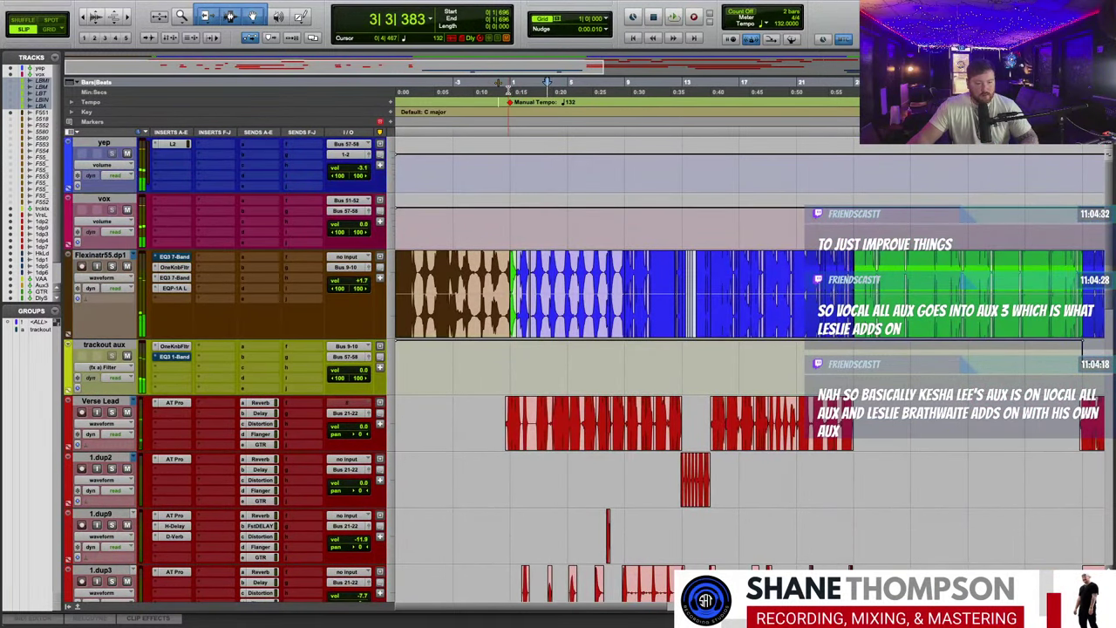
pyautogui.click(498, 101)
pyautogui.press('space')
pyautogui.scroll(-8, 619, 364)
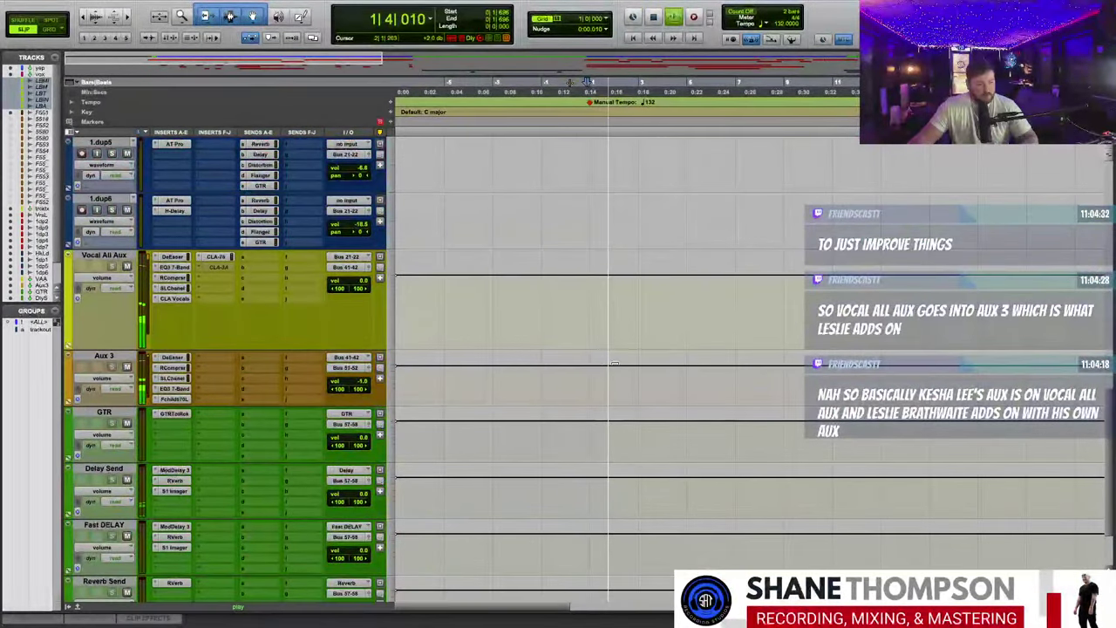
# - Stop playback and replace the missing CLA-3A on Vocal All Aux with the stereo CLA-2A
pyautogui.press('space')
pyautogui.click(198, 269)
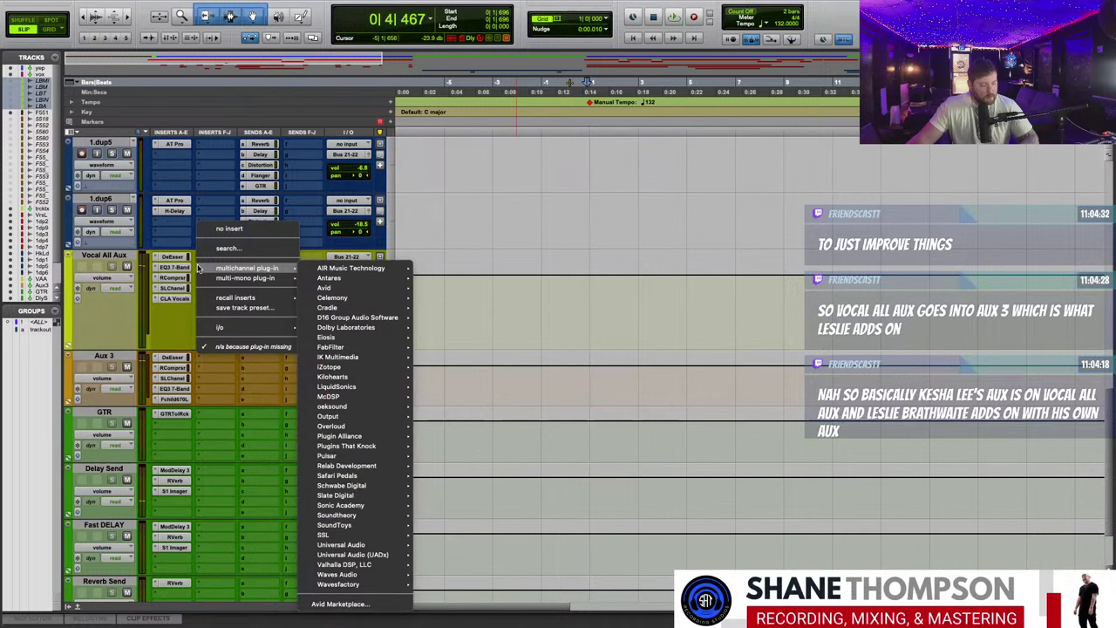
pyautogui.click(231, 249)
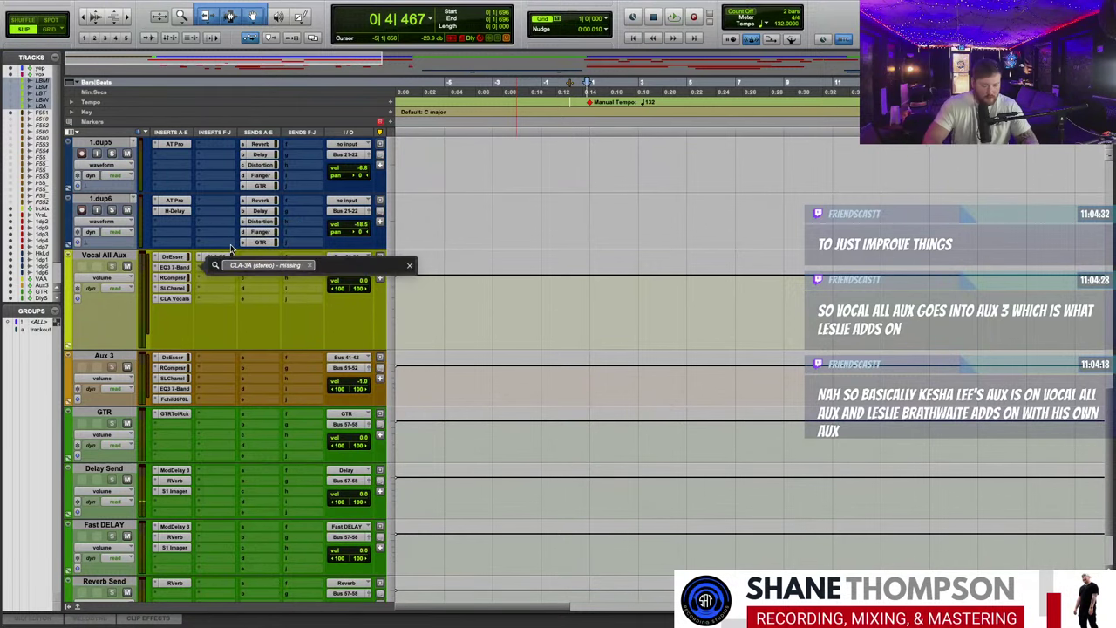
pyautogui.write('cla')
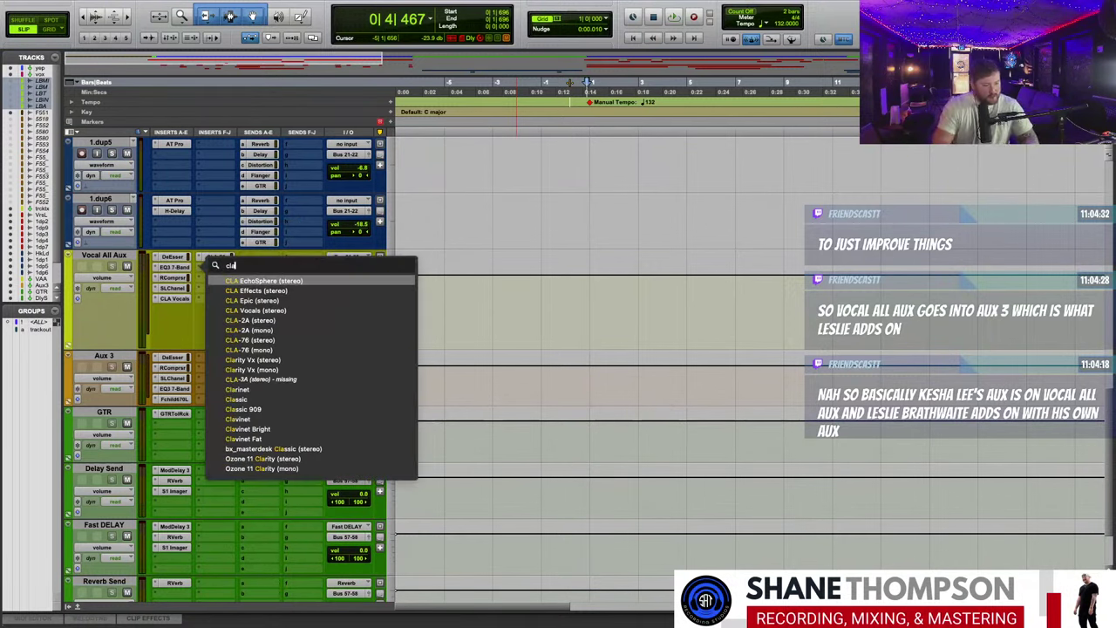
pyautogui.click(276, 321)
pyautogui.moveTo(609, 199); pyautogui.dragTo(625, 313)
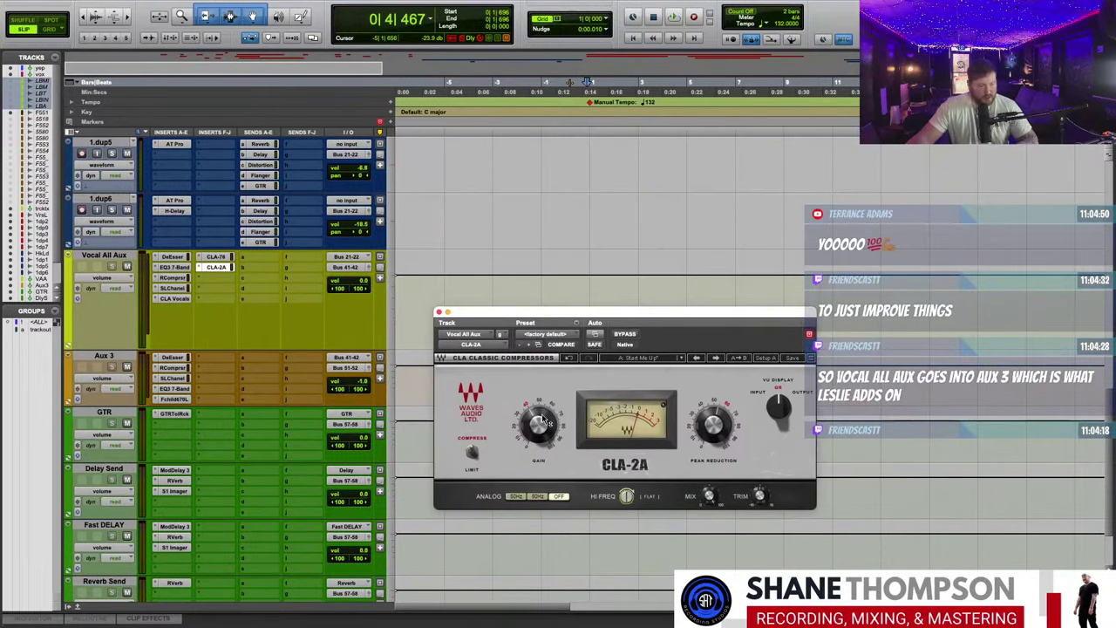
# - Play the song and adjust the CLA-2A's gain and peak reduction by ear on Vocal All Aux
pyautogui.press('space')
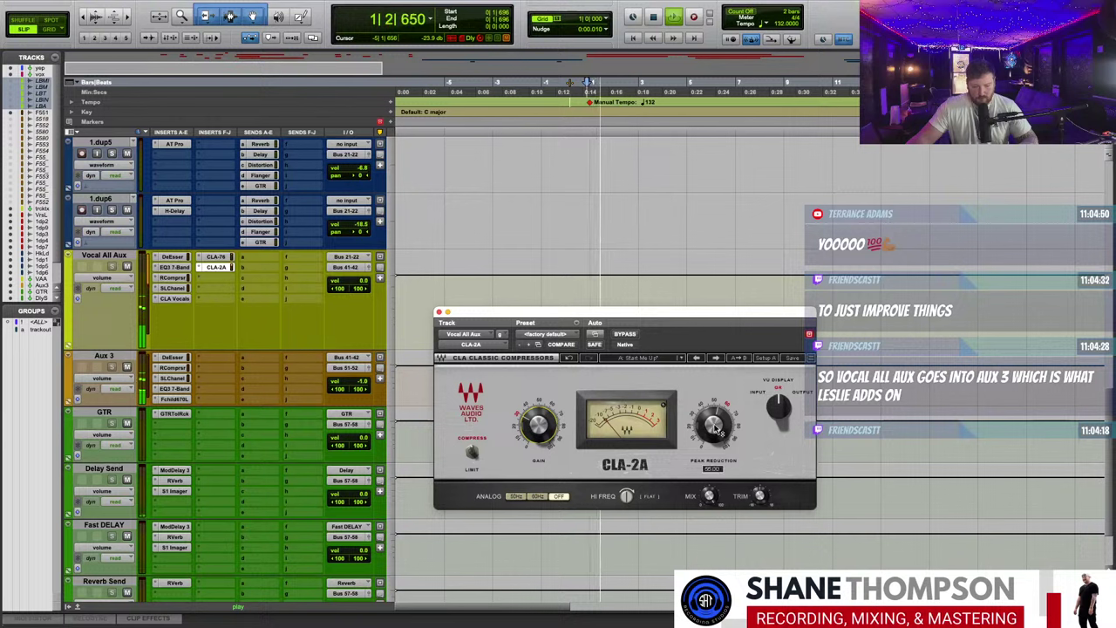
pyautogui.moveTo(715, 429); pyautogui.dragTo(716, 436)
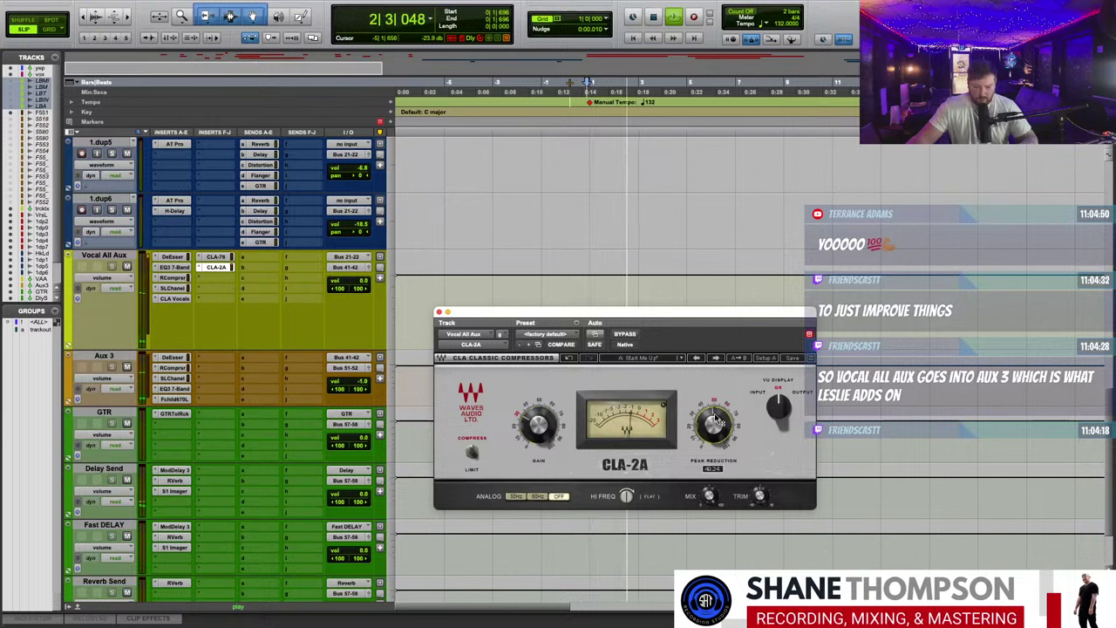
pyautogui.moveTo(539, 425); pyautogui.dragTo(539, 436)
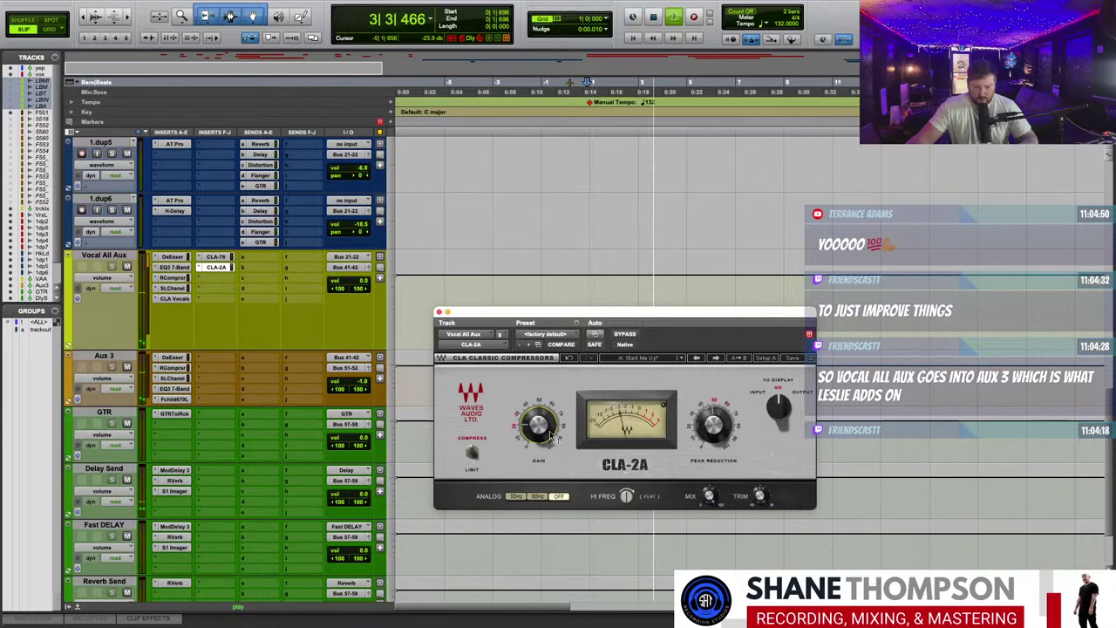
pyautogui.moveTo(714, 425); pyautogui.dragTo(713, 435)
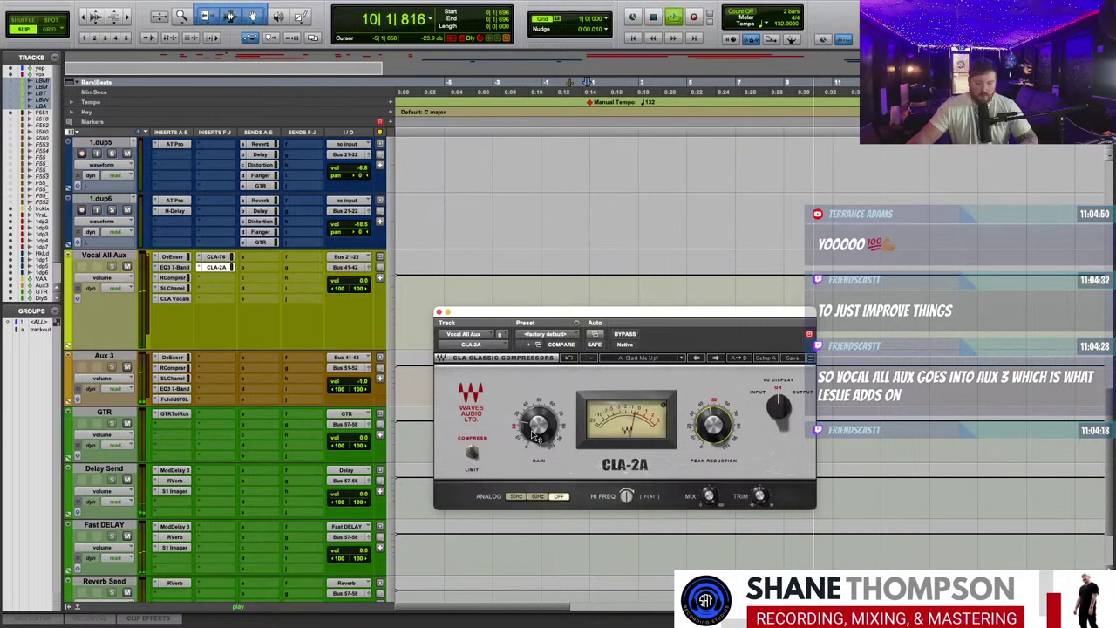
# - Fine-tune the CLA-2A while comparing it bypassed and active, leave it active, then stop playback and close the plug-in
pyautogui.click(625, 334)
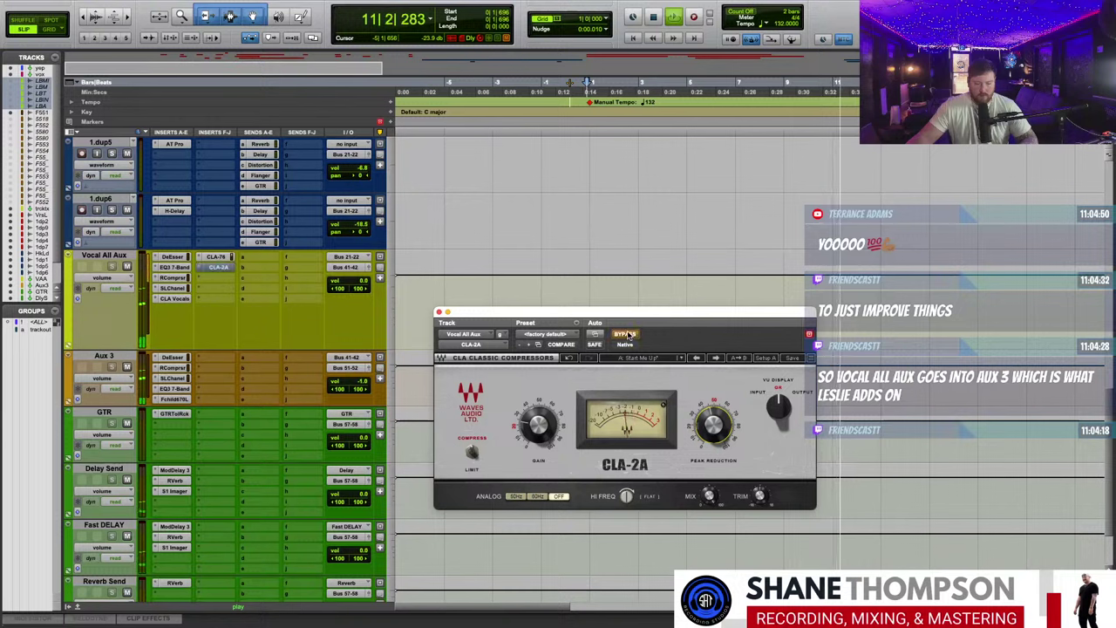
pyautogui.click(626, 334)
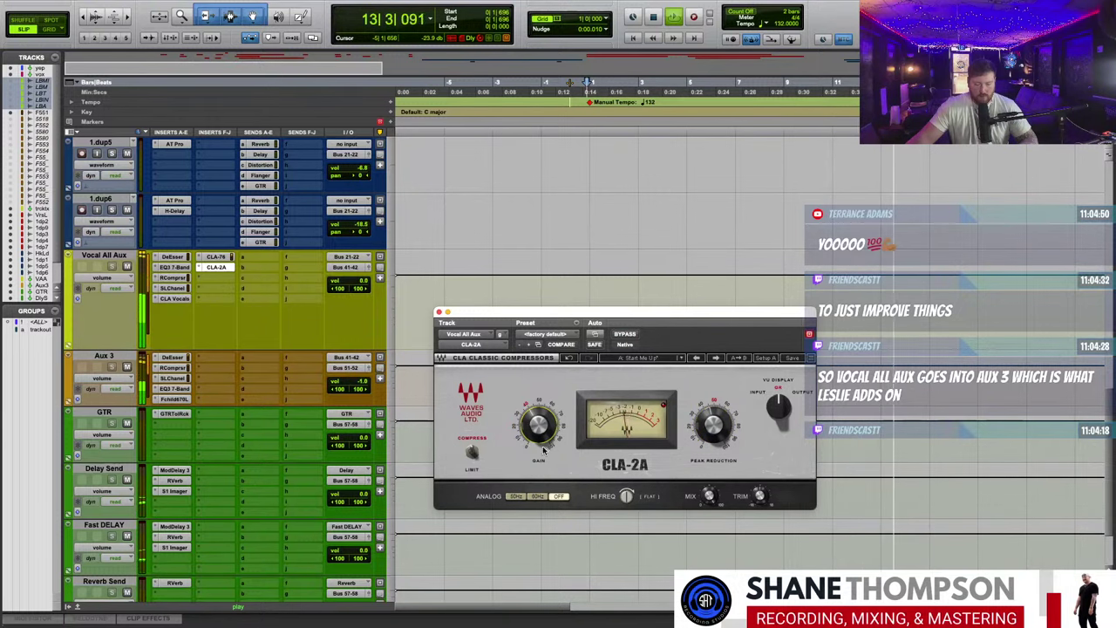
pyautogui.moveTo(714, 425)
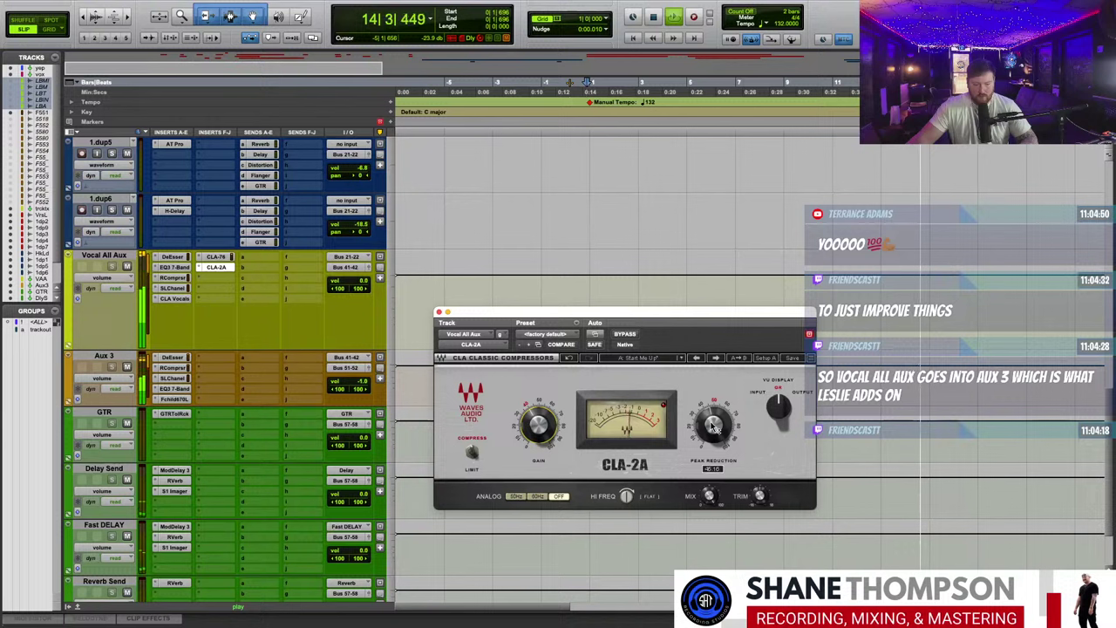
pyautogui.click(629, 335)
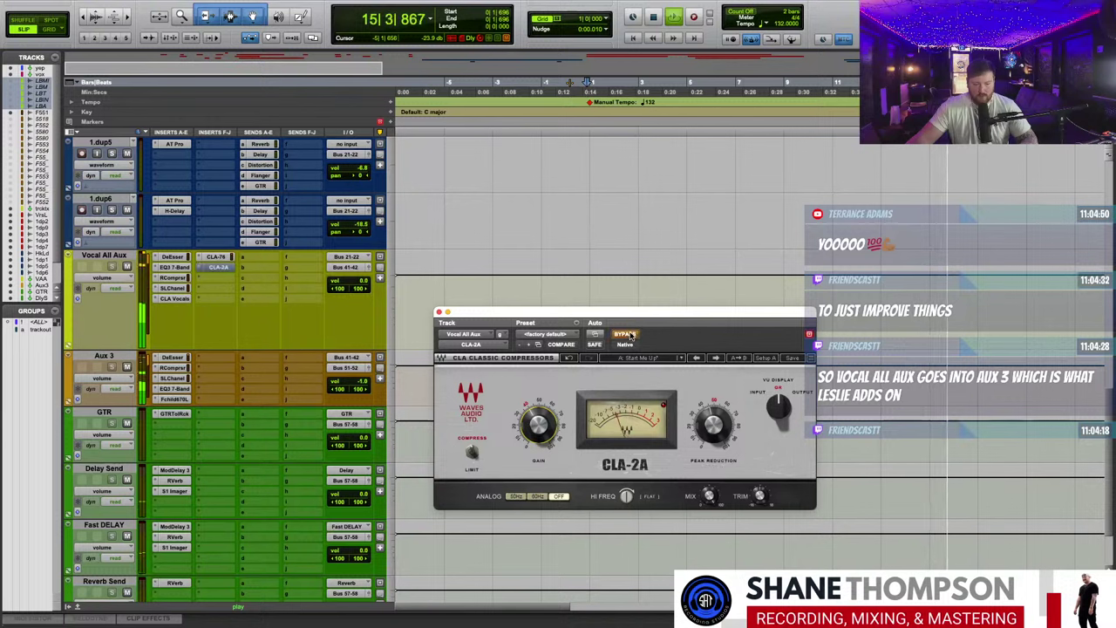
pyautogui.click(627, 334)
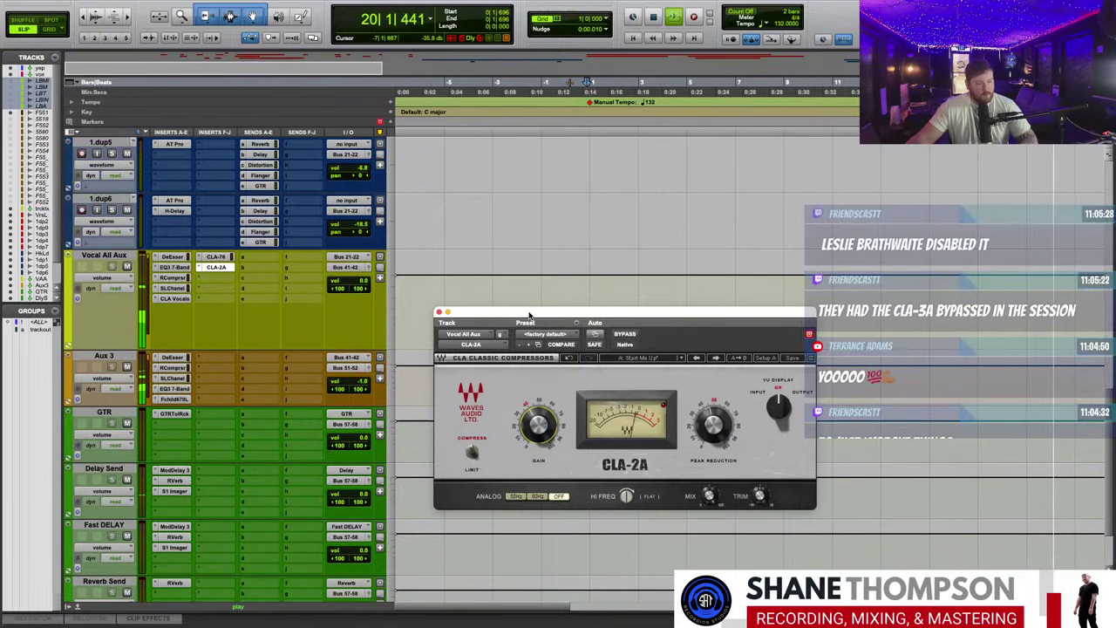
pyautogui.press('space')
pyautogui.moveTo(539, 315); pyautogui.dragTo(556, 290)
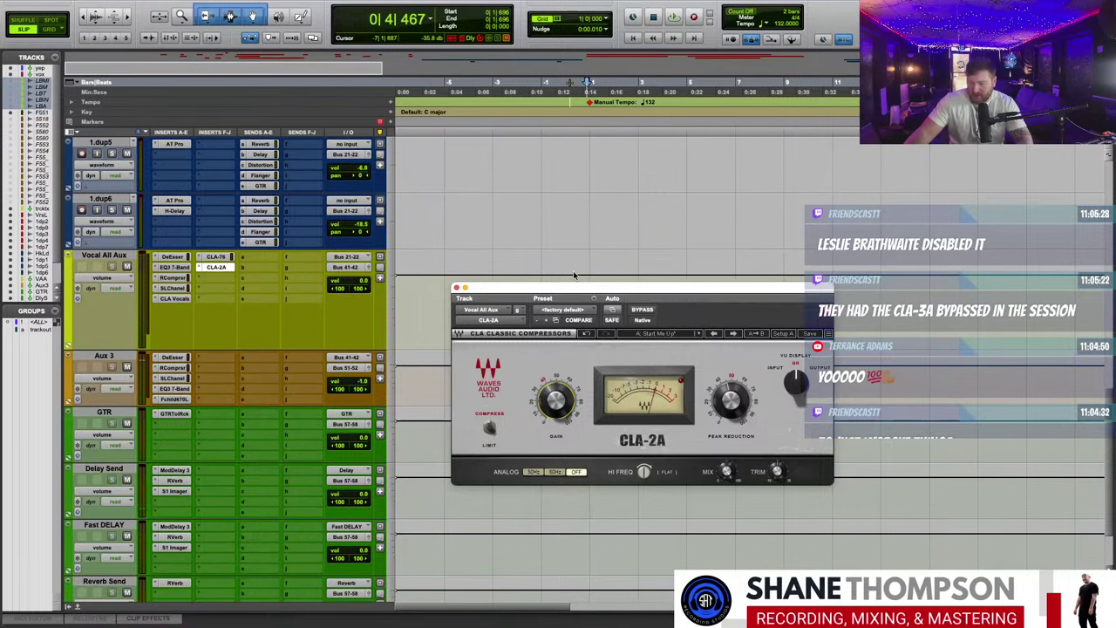
pyautogui.scroll(5, 455, 288)
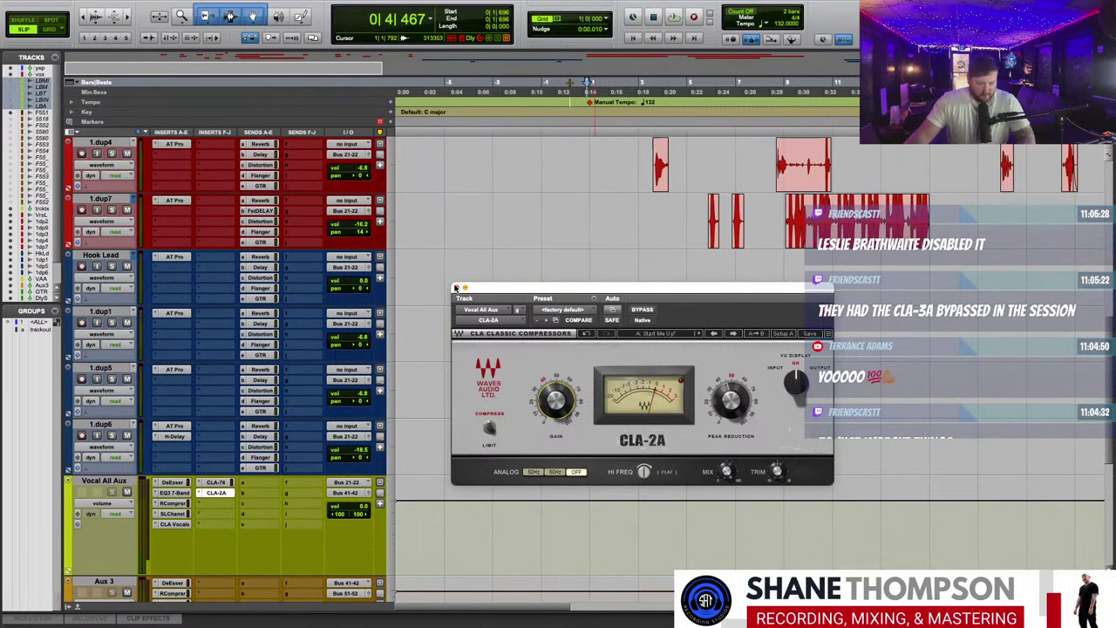
pyautogui.click(454, 288)
# - Play the song and remove the empty lead-in before the first phrase of the Verse Lead clip
pyautogui.scroll(-2, 587, 321)
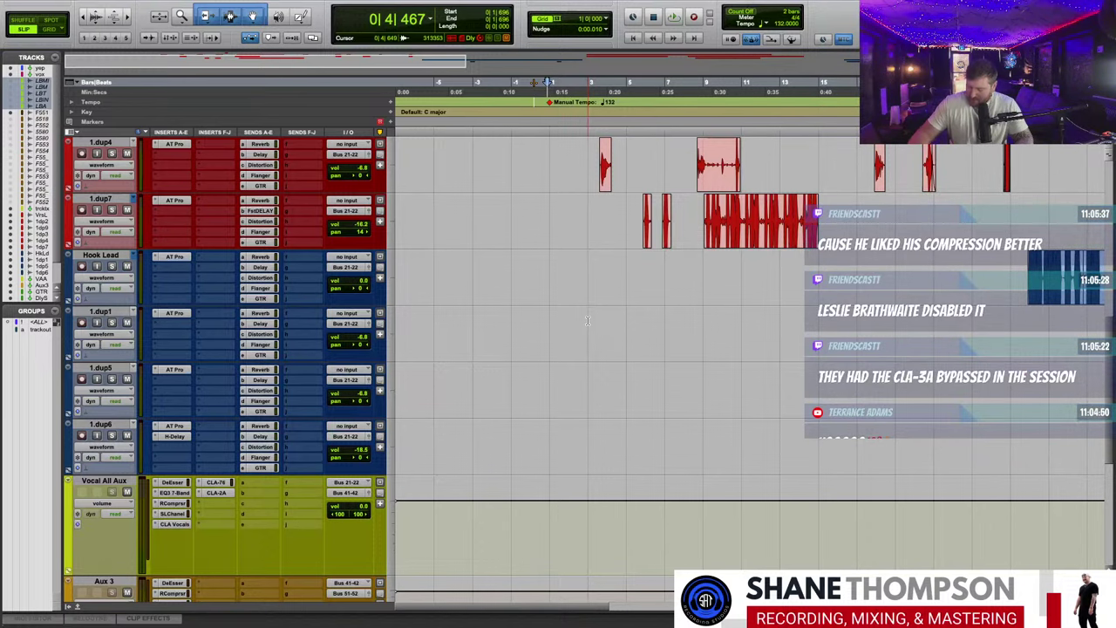
pyautogui.scroll(-1, 588, 321)
pyautogui.scroll(3, 593, 323)
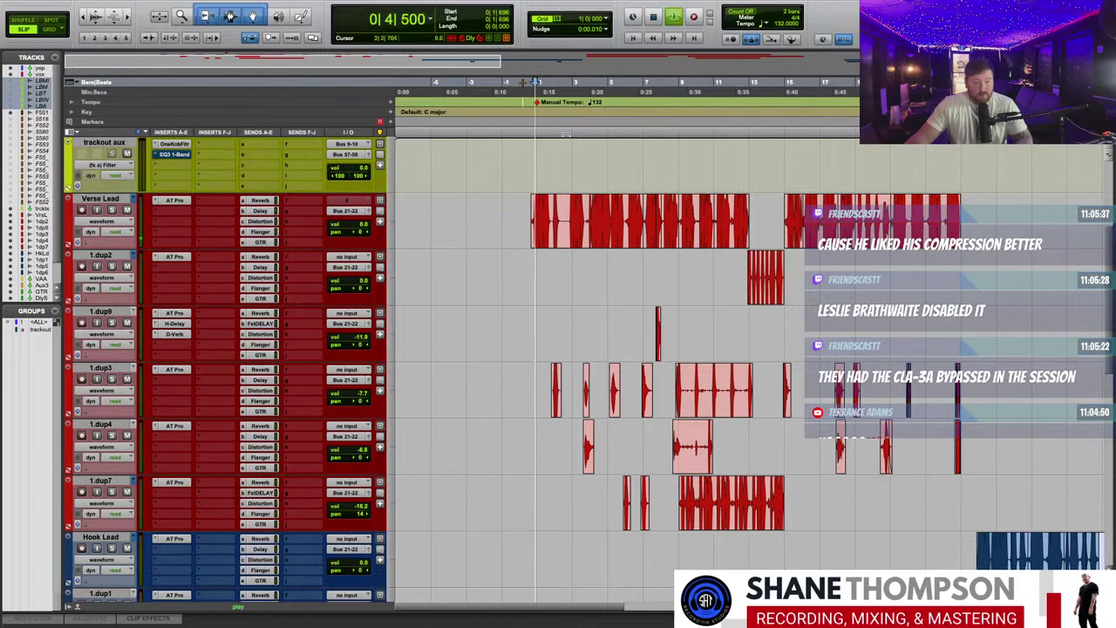
pyautogui.press('space')
pyautogui.press('t')
pyautogui.press('t')
pyautogui.press('t')
pyautogui.press('t')
pyautogui.press('t')
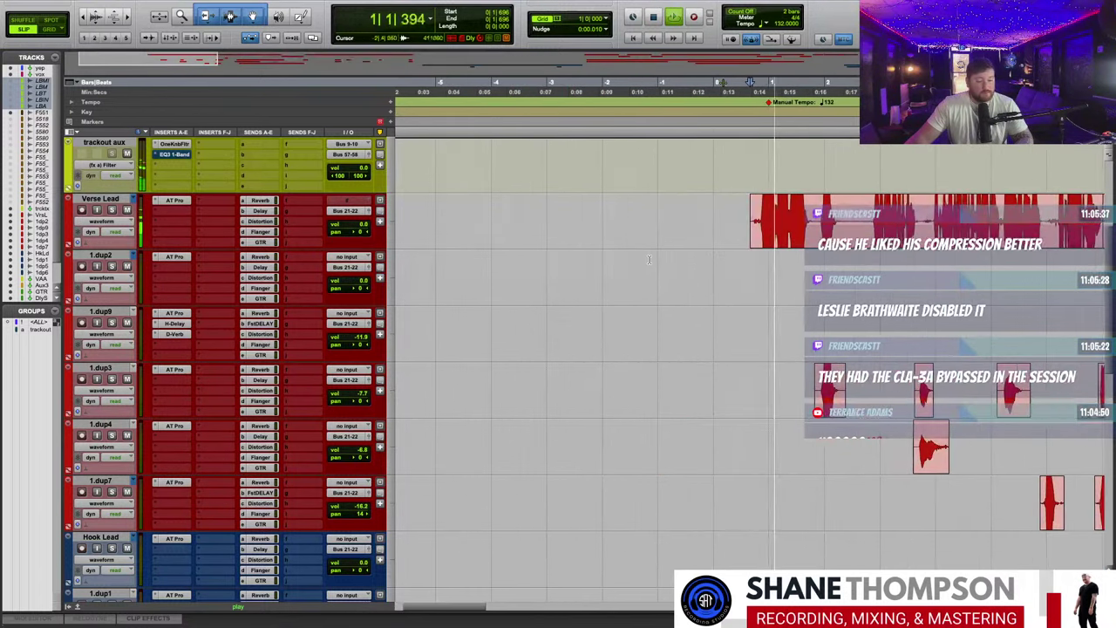
pyautogui.moveTo(599, 220); pyautogui.dragTo(658, 209)
pyautogui.press('Delete')
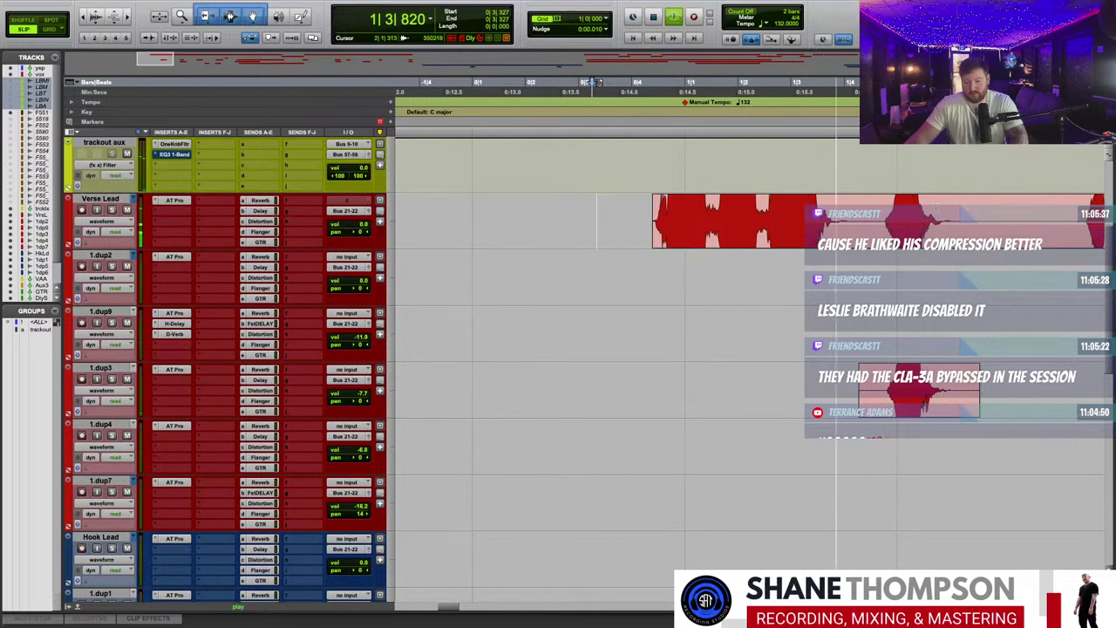
# - Delete the quiet stretch between the Verse Lead's first two phrases, from about 2|2 to 2|4
pyautogui.moveTo(1088, 219); pyautogui.dragTo(1082, 220)
pyautogui.press('Delete')
pyautogui.click(965, 220)
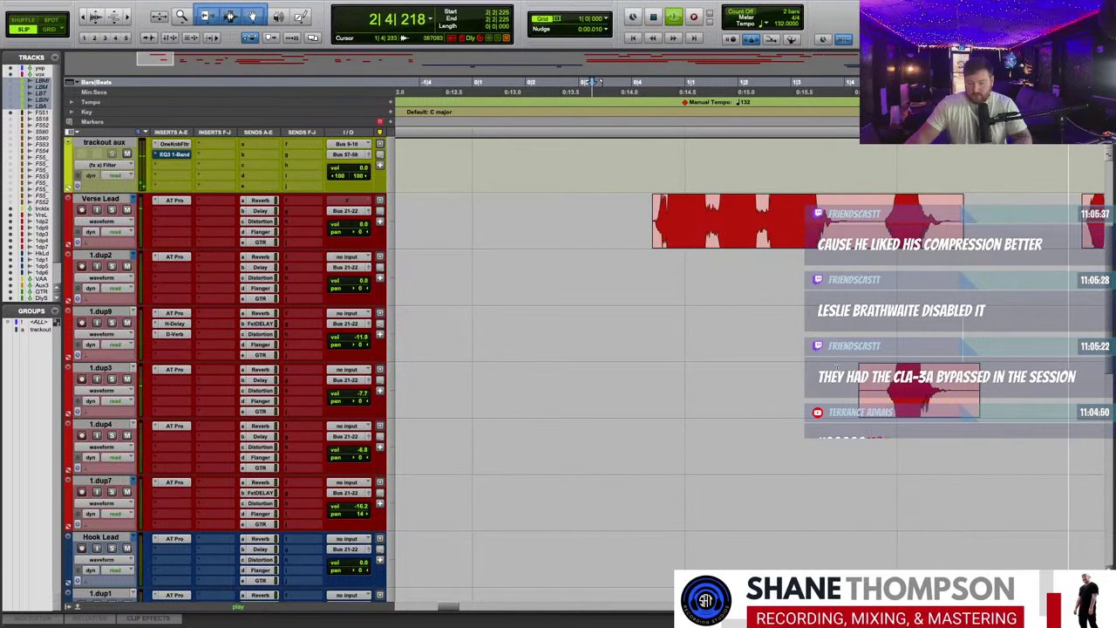
# - Delete the quiet stretch inside the 1.dup4 clip between its phrases at bars 9 and 10
pyautogui.hscroll(4, 700, 406)
pyautogui.scroll(-1, 798, 422)
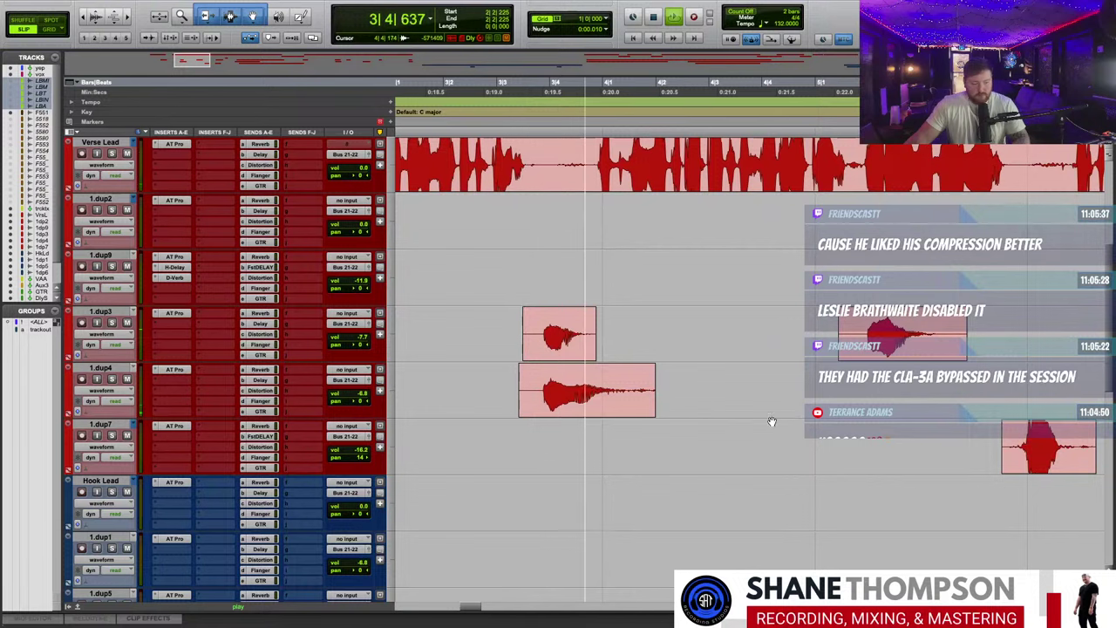
pyautogui.scroll(2, 759, 417)
pyautogui.scroll(-8, 737, 414)
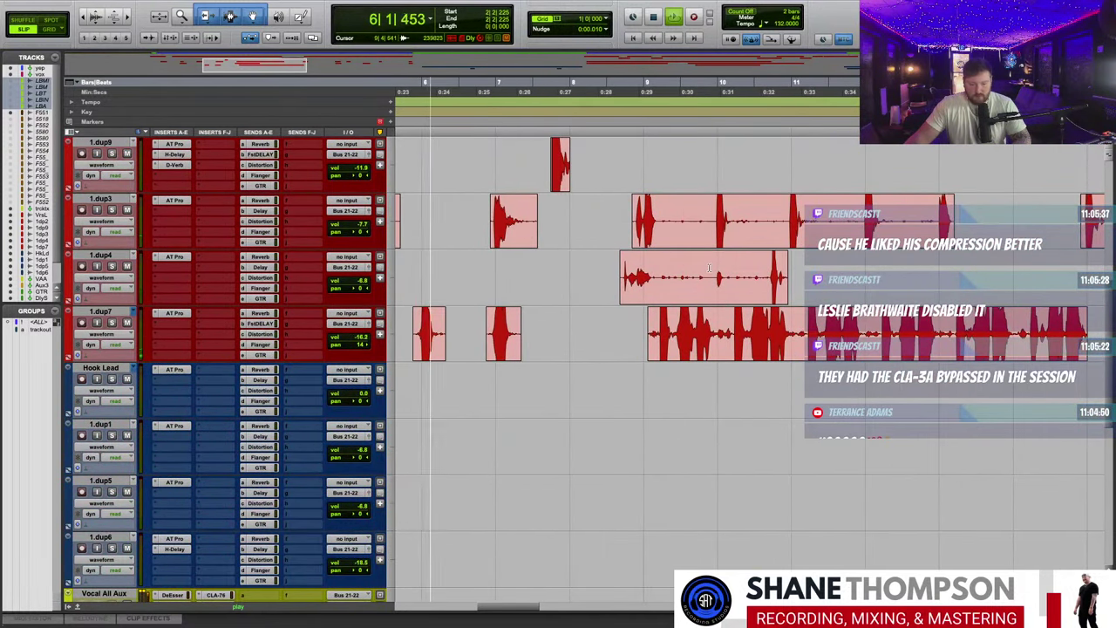
pyautogui.moveTo(711, 262); pyautogui.dragTo(660, 260)
pyautogui.press('Delete')
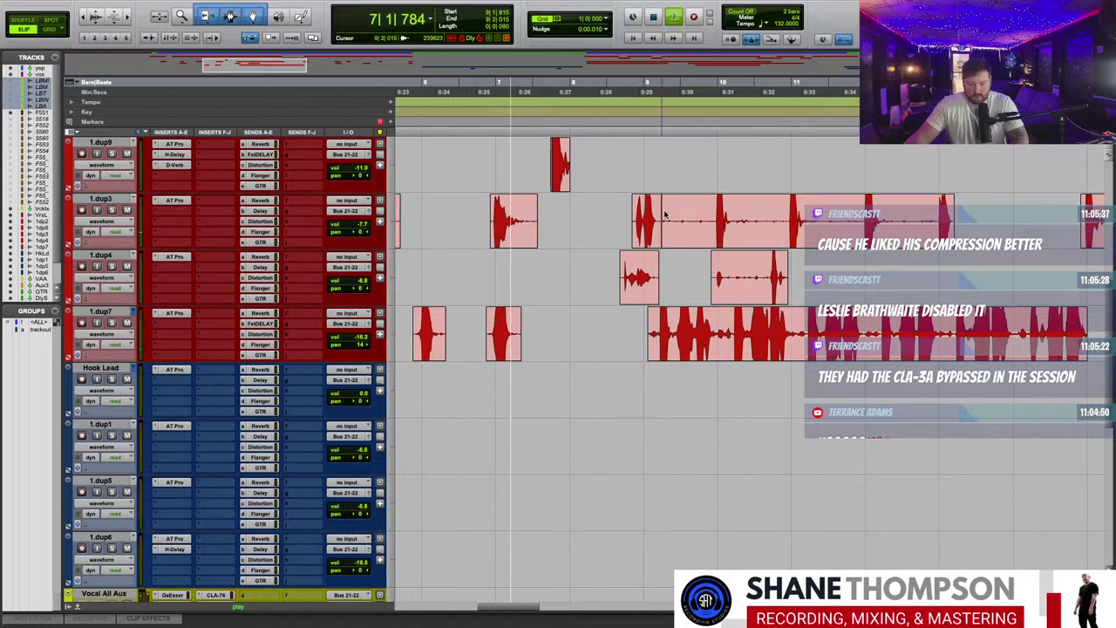
# - Delete the quiet stretches in the 1.dup3 clip after its phrases at bars 9 and 10
pyautogui.press('p')
pyautogui.press('Delete')
pyautogui.moveTo(788, 213); pyautogui.dragTo(753, 214)
pyautogui.press('Delete')
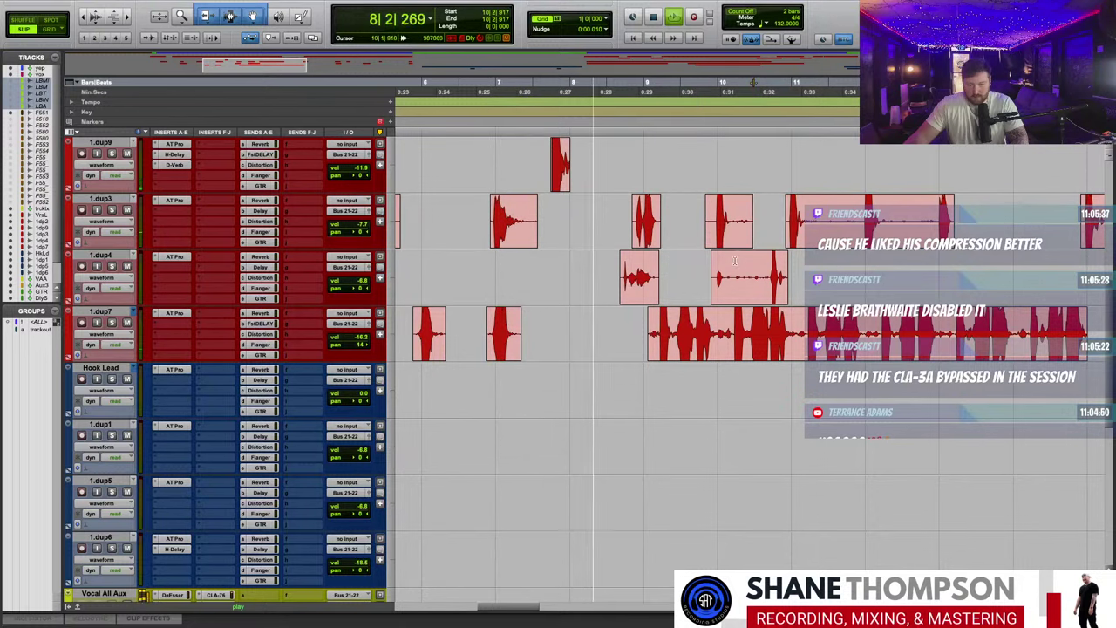
# - Delete the quiet gap in 1.dup4 during bar 10 and the gaps between 1.dup3's phrases in bars 11 and 12
pyautogui.moveTo(727, 262); pyautogui.dragTo(767, 258)
pyautogui.press('Delete')
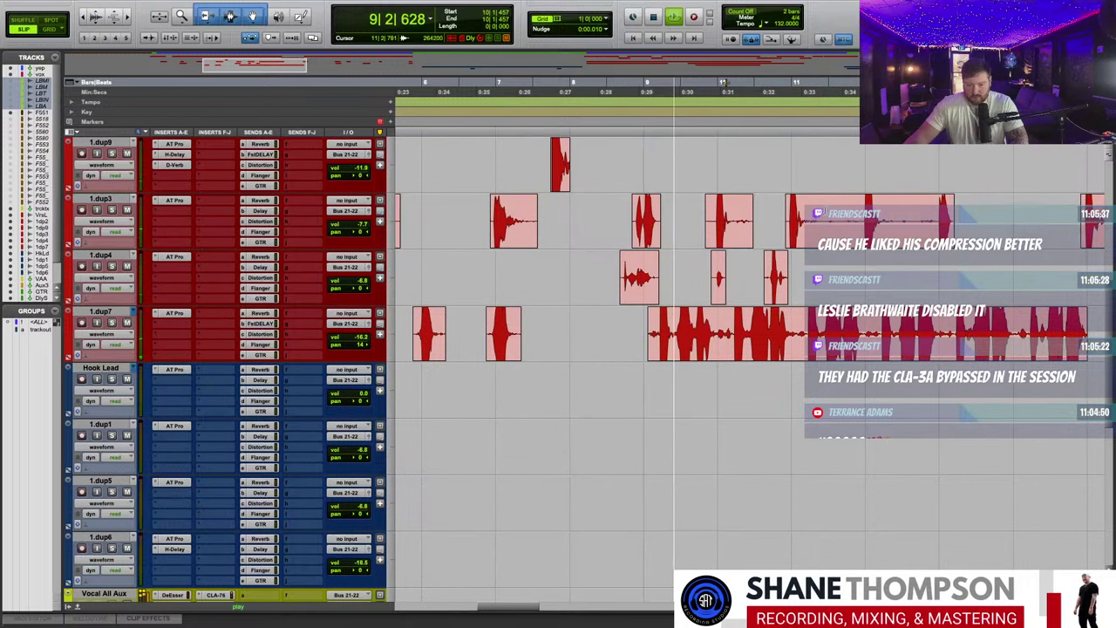
pyautogui.moveTo(824, 216); pyautogui.dragTo(940, 214)
pyautogui.press('Delete')
pyautogui.press('Delete')
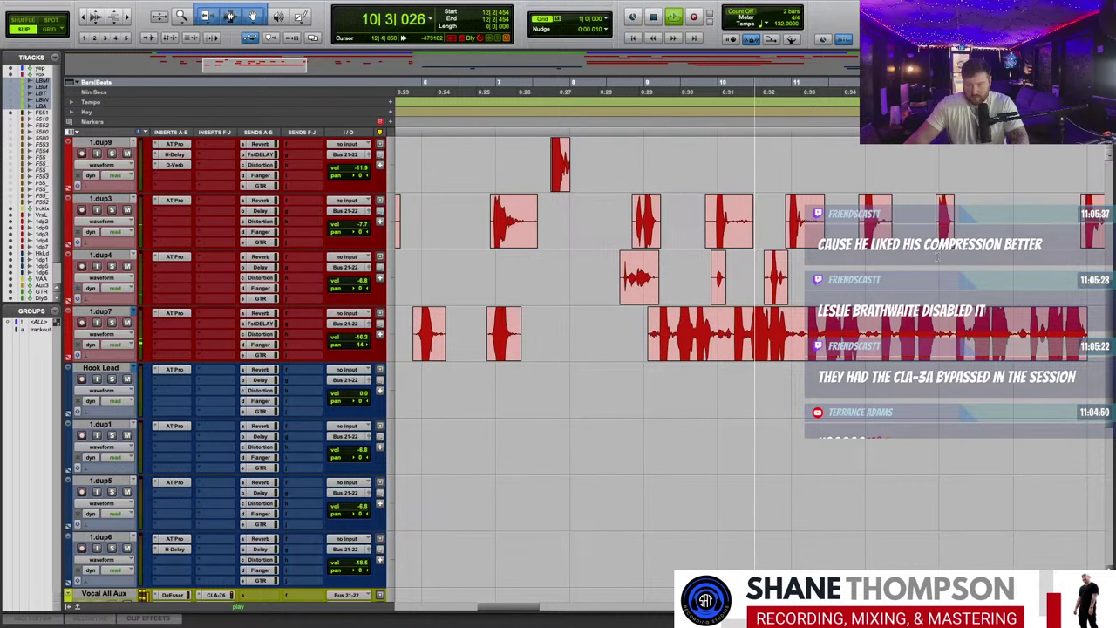
# - Check the backing vocal clips after bar 12 and select the 1.dup3 clip near bar 18
pyautogui.hscroll(4, 907, 213)
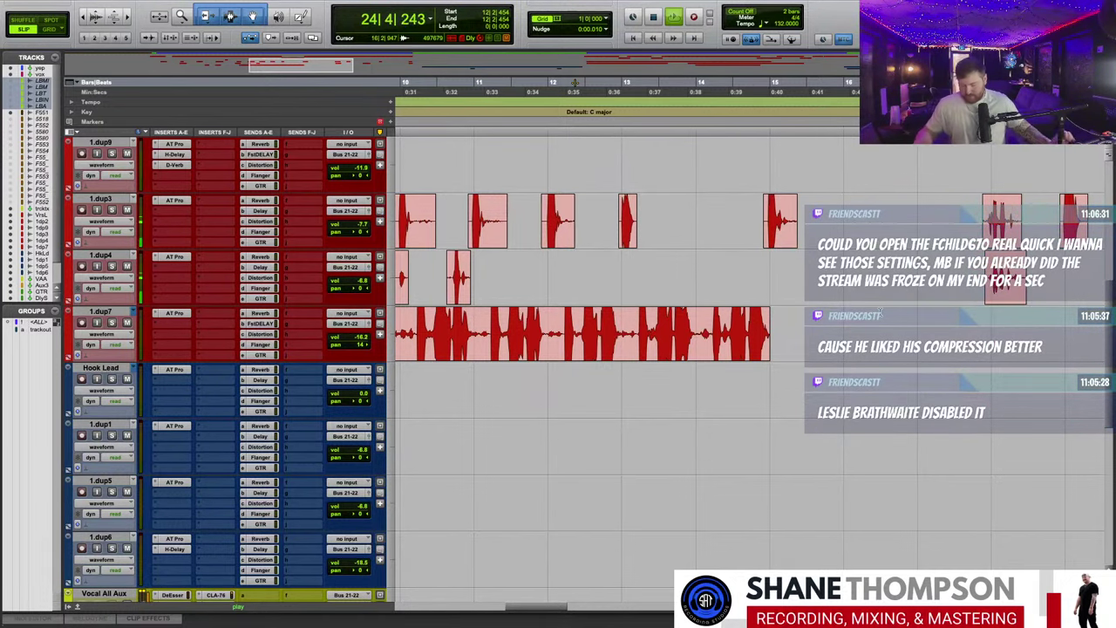
pyautogui.scroll(1, 873, 361)
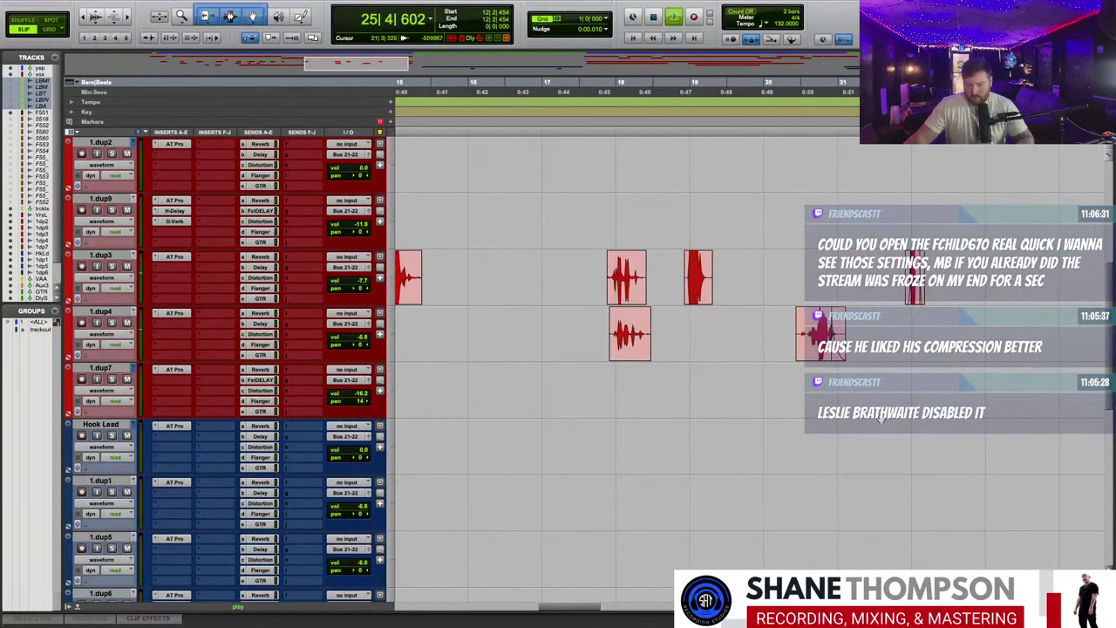
pyautogui.hscroll(1, 737, 371)
pyautogui.click(598, 284)
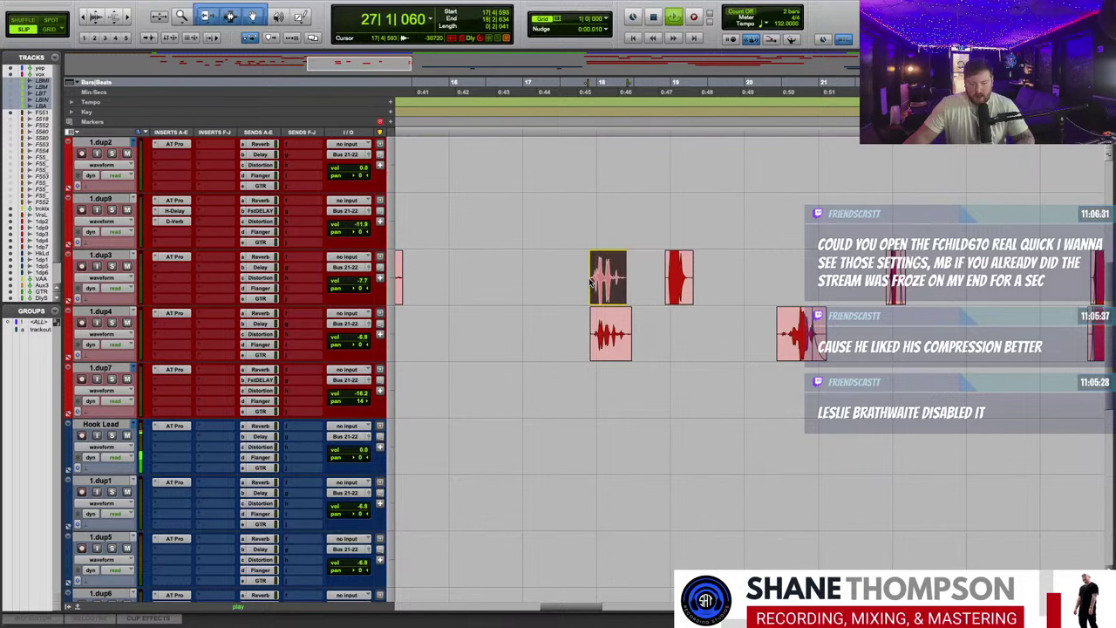
# - Trim the start of the Hook Lead's first clip just before bar 26
pyautogui.hscroll(6, 620, 292)
pyautogui.scroll(-2, 715, 351)
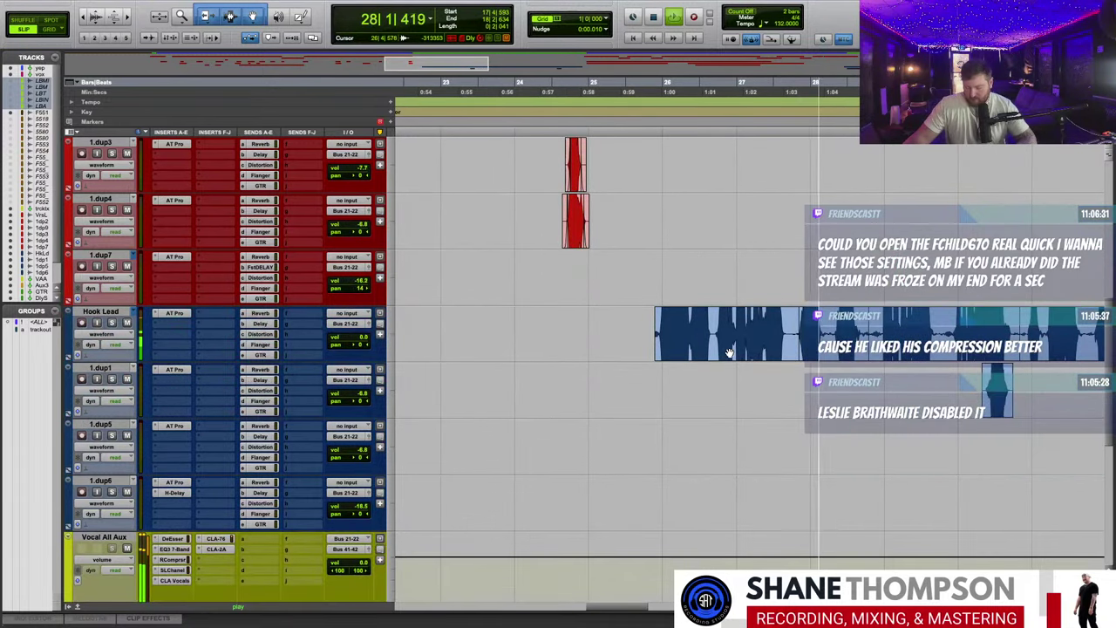
pyautogui.scroll(2, 746, 382)
pyautogui.scroll(1, 667, 389)
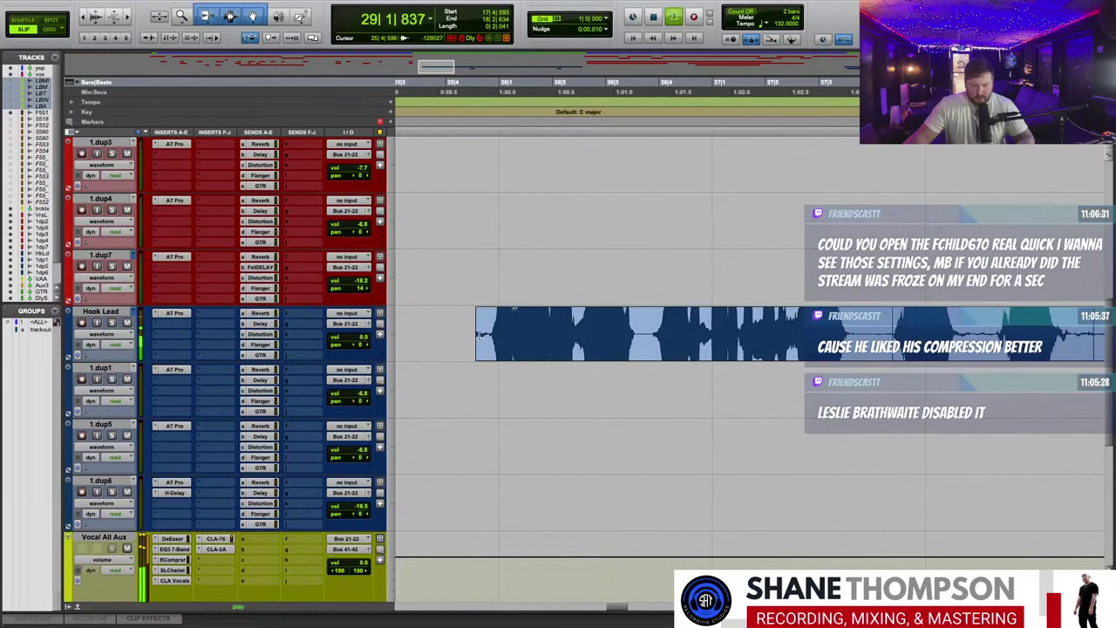
pyautogui.moveTo(480, 335); pyautogui.dragTo(489, 335)
# - Stop playback and delete the quiet section of the Hook Lead between about 32|4 and 33|4
pyautogui.scroll(-1, 698, 367)
pyautogui.hscroll(3, 697, 366)
pyautogui.click(909, 444)
pyautogui.press('space')
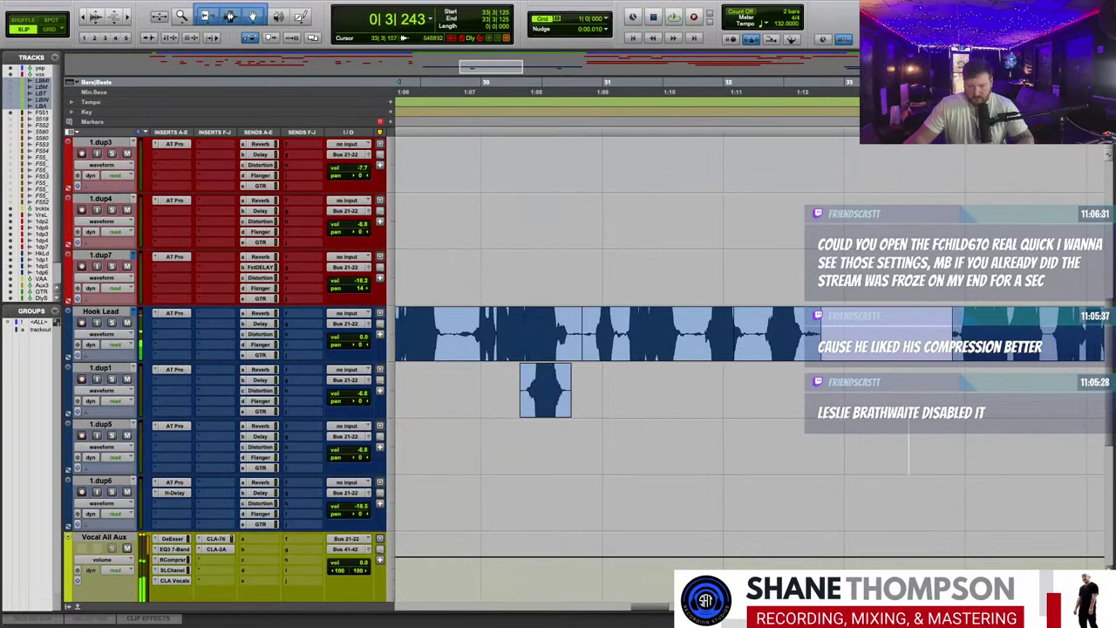
pyautogui.click(892, 355)
pyautogui.press('Delete')
# - Examine the 1.dup3 and 1.dup4 clips starting at bar 41 and restart playback from just before bar 1
pyautogui.hscroll(5, 887, 368)
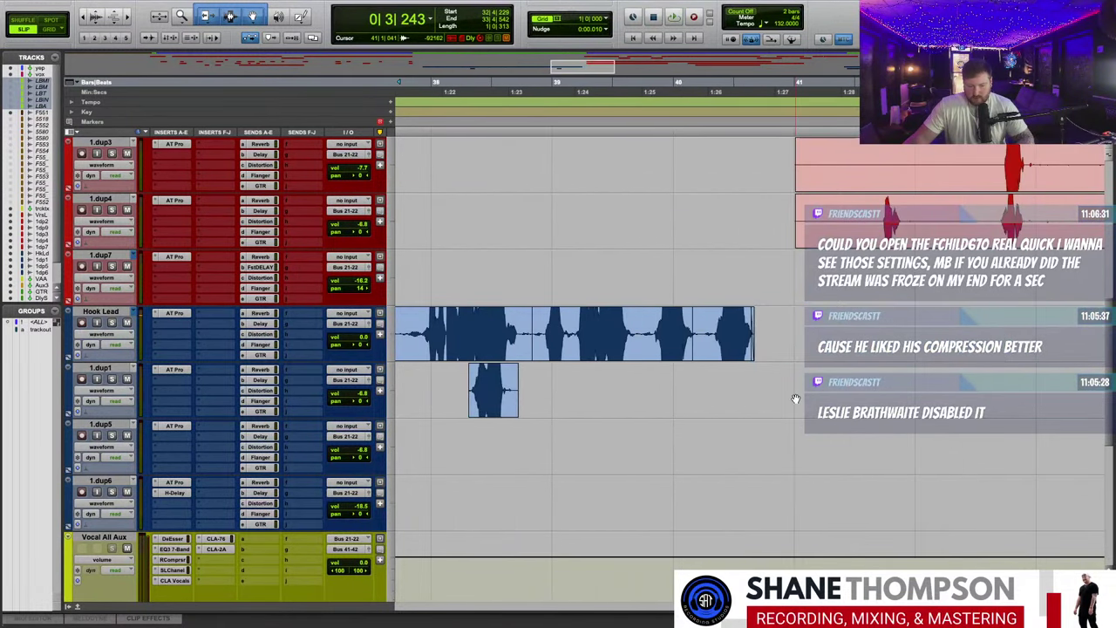
pyautogui.hscroll(4, 591, 351)
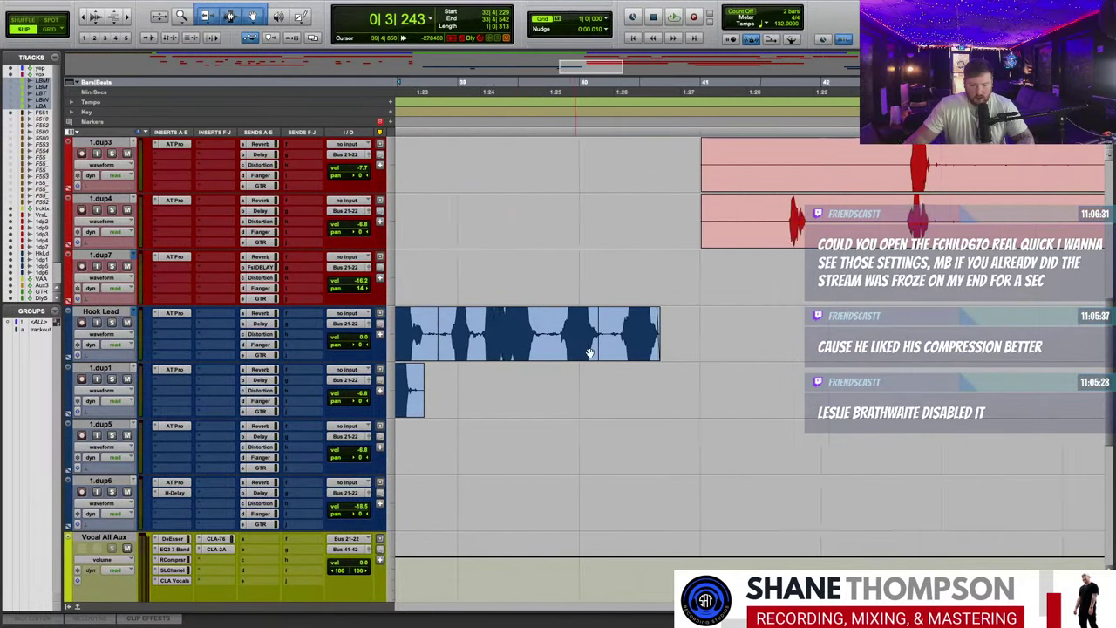
pyautogui.scroll(-2, 697, 390)
pyautogui.press('space')
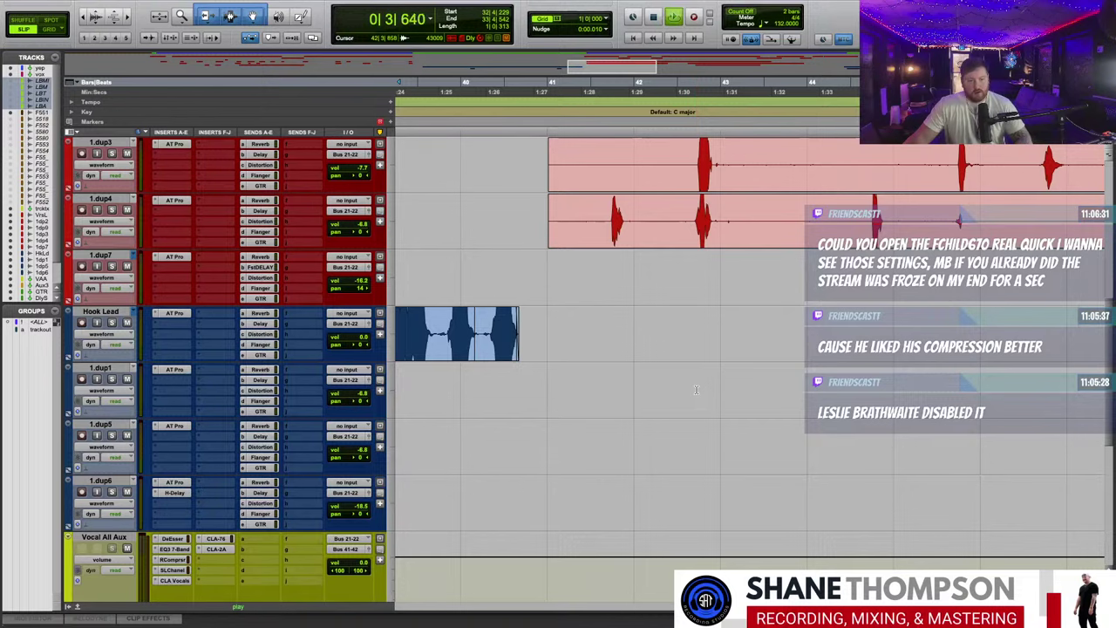
# - Delete the silent start of the 1.dup3 and 1.dup4 clips near bar 41 and the quiet parts before their phrases at about 42|3
pyautogui.scroll(3, 696, 390)
pyautogui.moveTo(507, 321); pyautogui.dragTo(605, 388)
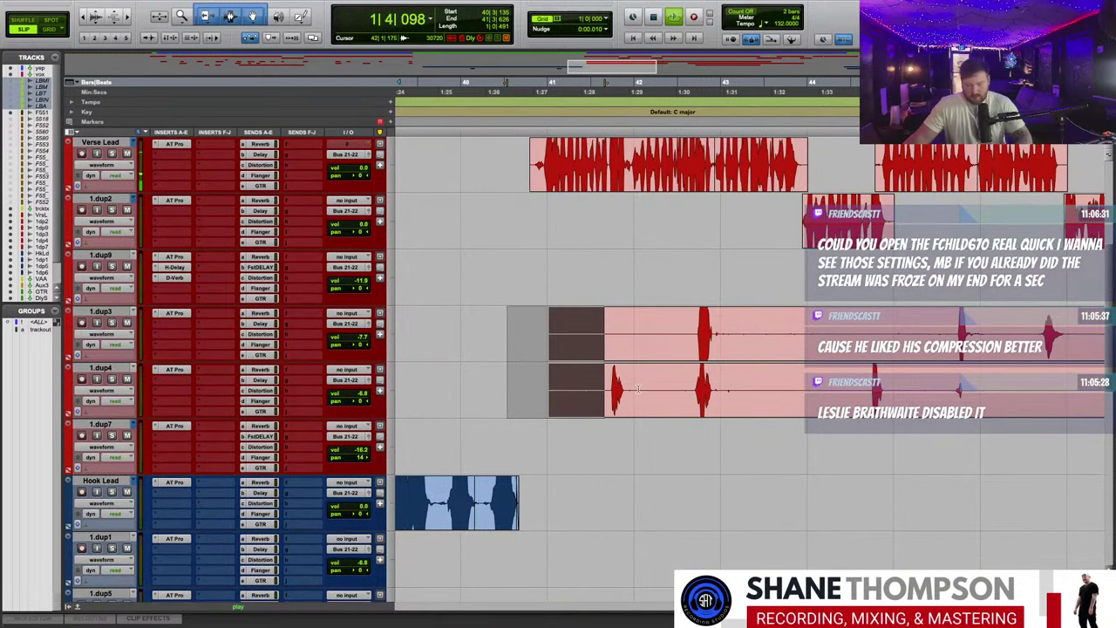
pyautogui.press('Delete')
pyautogui.moveTo(587, 319); pyautogui.dragTo(687, 315)
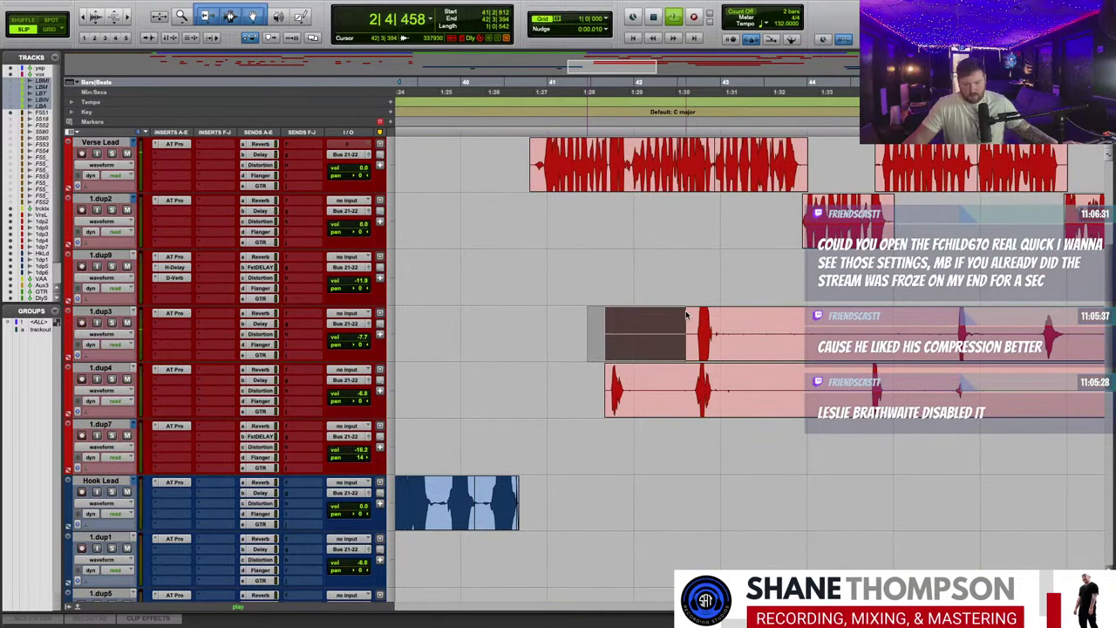
pyautogui.press('Delete')
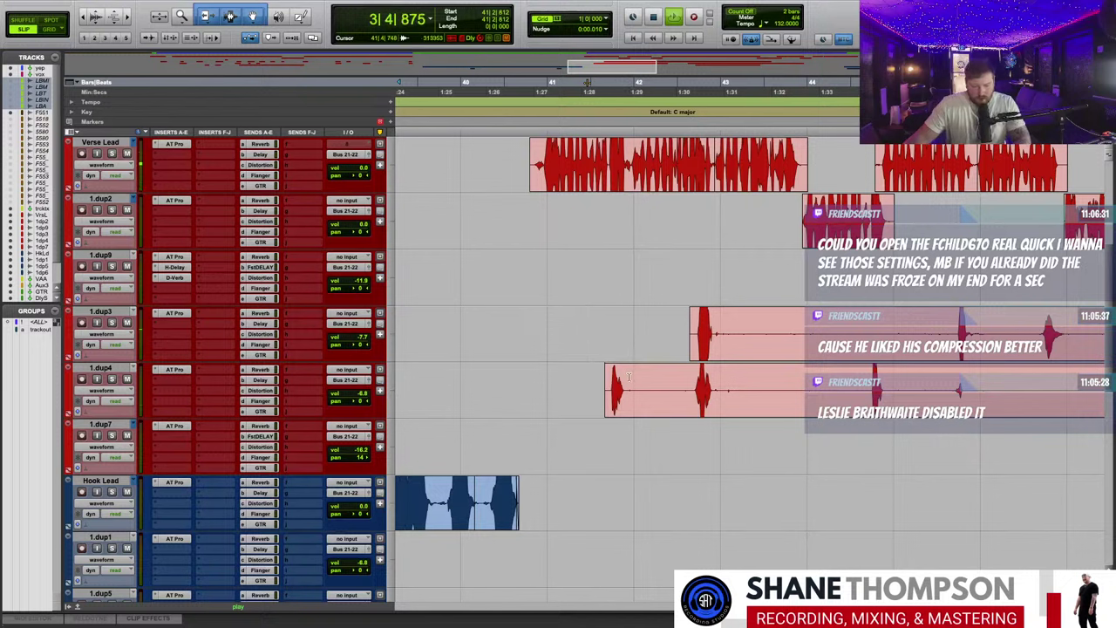
pyautogui.moveTo(629, 377); pyautogui.dragTo(689, 374)
pyautogui.press('Delete')
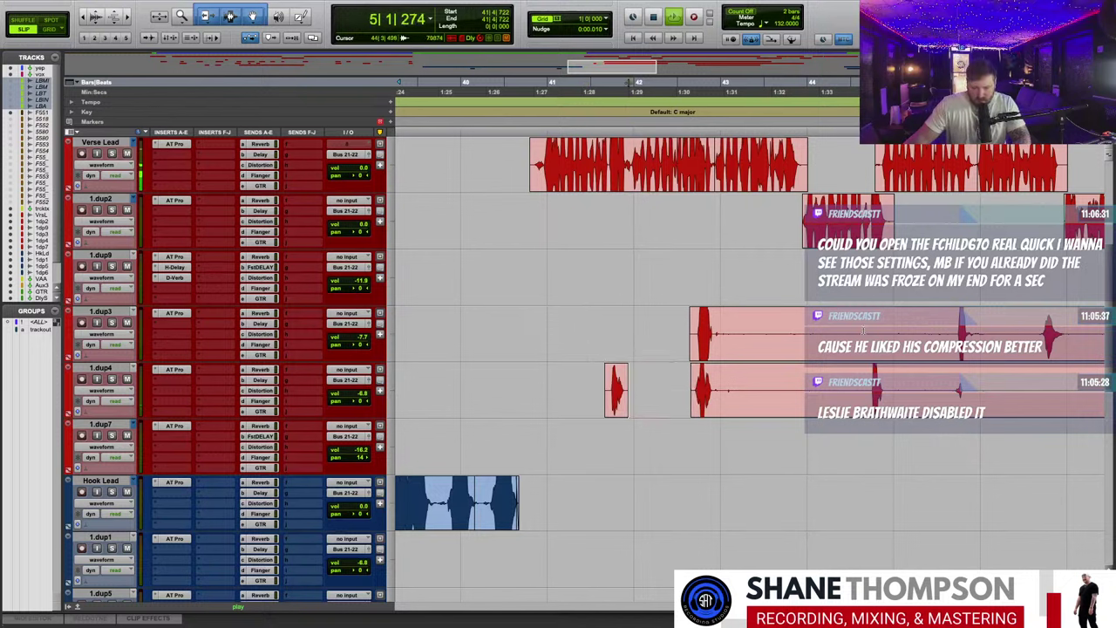
# - Delete the quiet stretches of 1.dup3 and 1.dup4 between about 42|4 and 45|3, keeping the 1.dup4 phrase near 44|3
pyautogui.moveTo(863, 332); pyautogui.dragTo(723, 403)
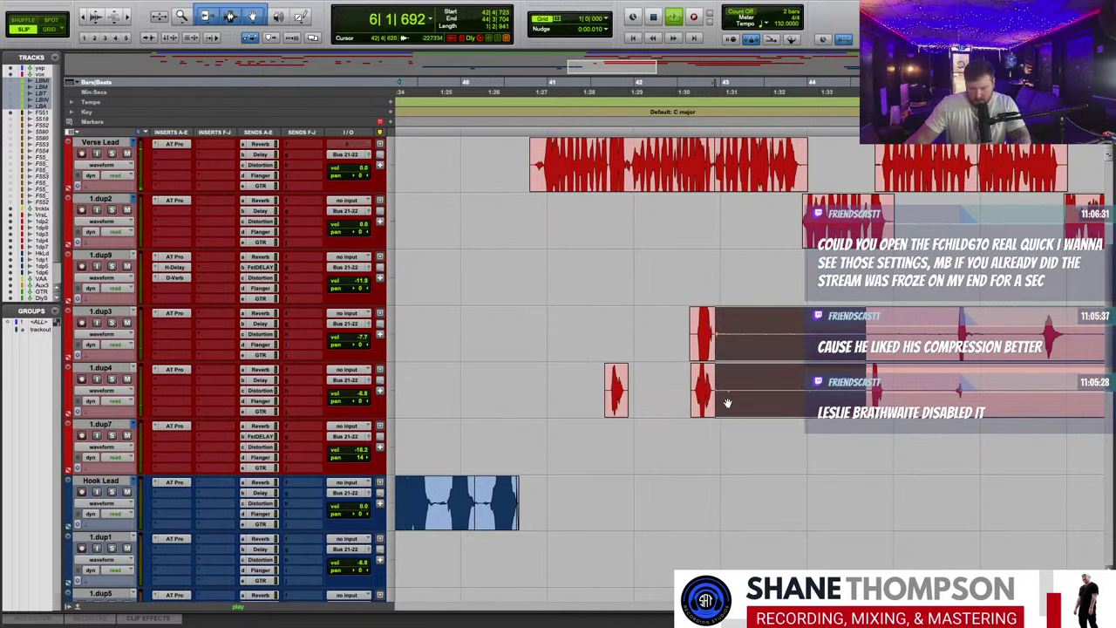
pyautogui.press('Delete')
pyautogui.moveTo(868, 336); pyautogui.dragTo(955, 336)
pyautogui.press('Delete')
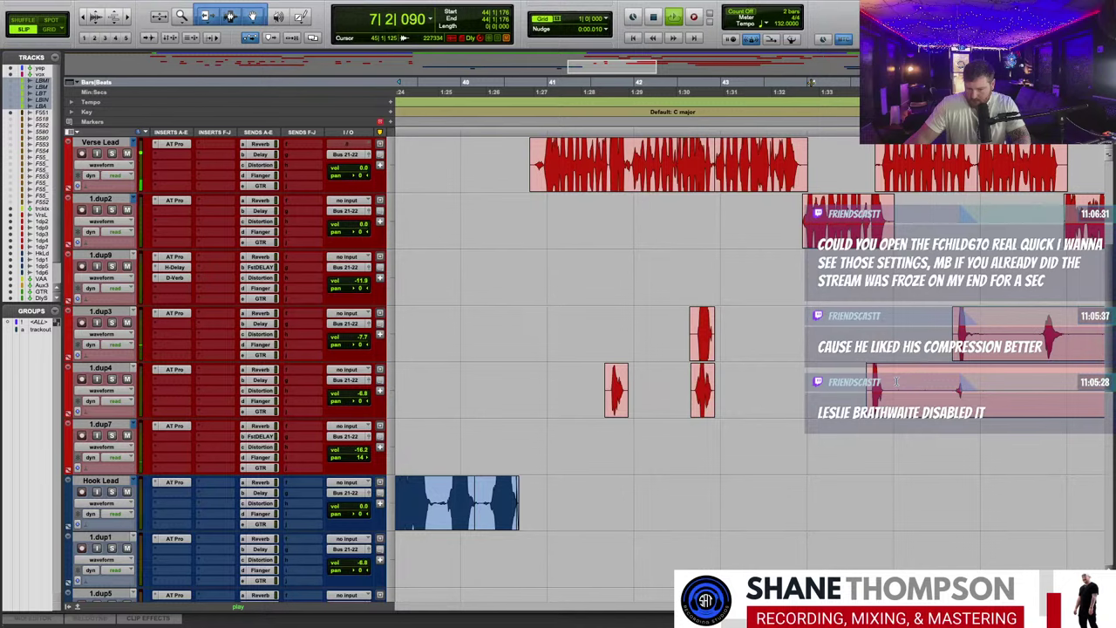
pyautogui.moveTo(893, 381); pyautogui.dragTo(949, 381)
pyautogui.press('Delete')
# - Delete the quiet gaps after the 1.dup3 phrases near 45|3 and 46|3 and after the 1.dup4 phrase near 45|3
pyautogui.moveTo(985, 336); pyautogui.dragTo(1040, 336)
pyautogui.press('Delete')
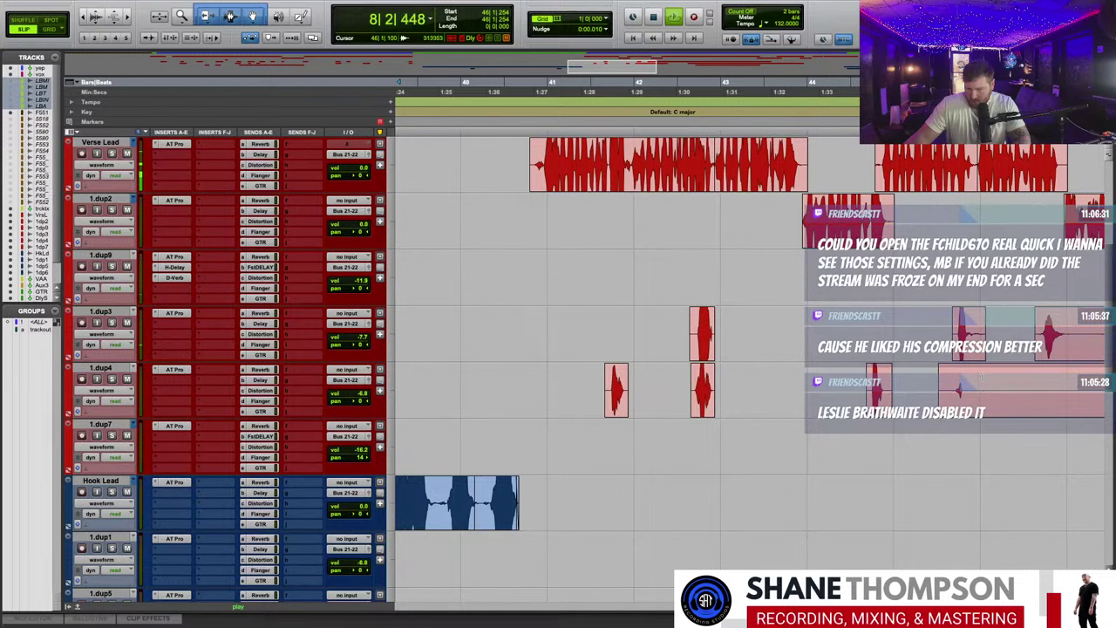
pyautogui.moveTo(977, 381); pyautogui.dragTo(1062, 381)
pyautogui.press('Delete')
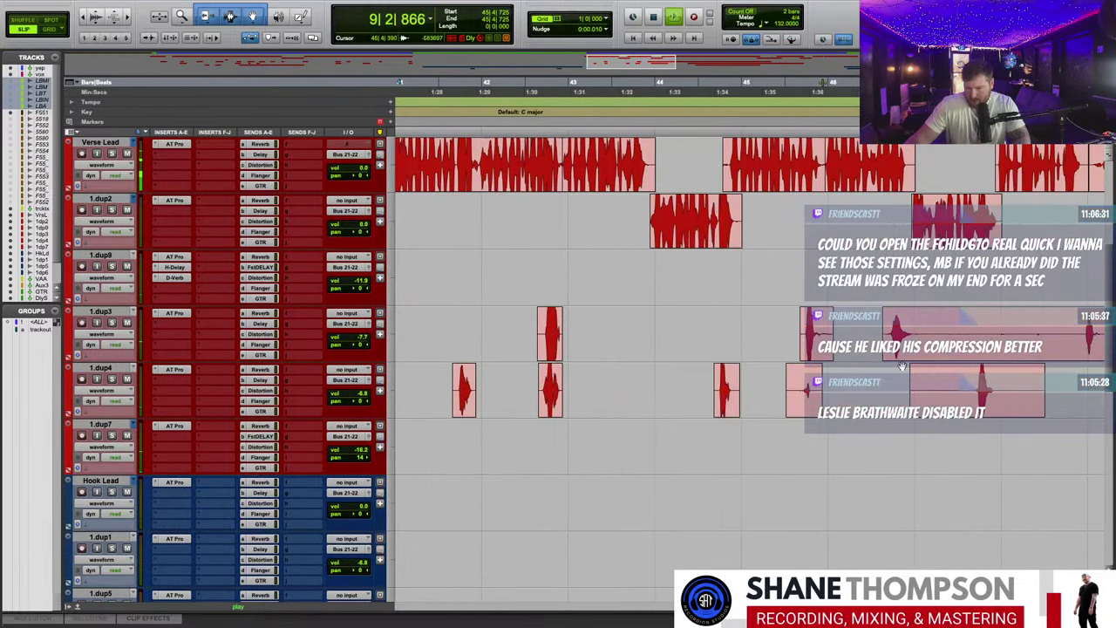
pyautogui.moveTo(922, 331); pyautogui.dragTo(761, 336)
pyautogui.press('Delete')
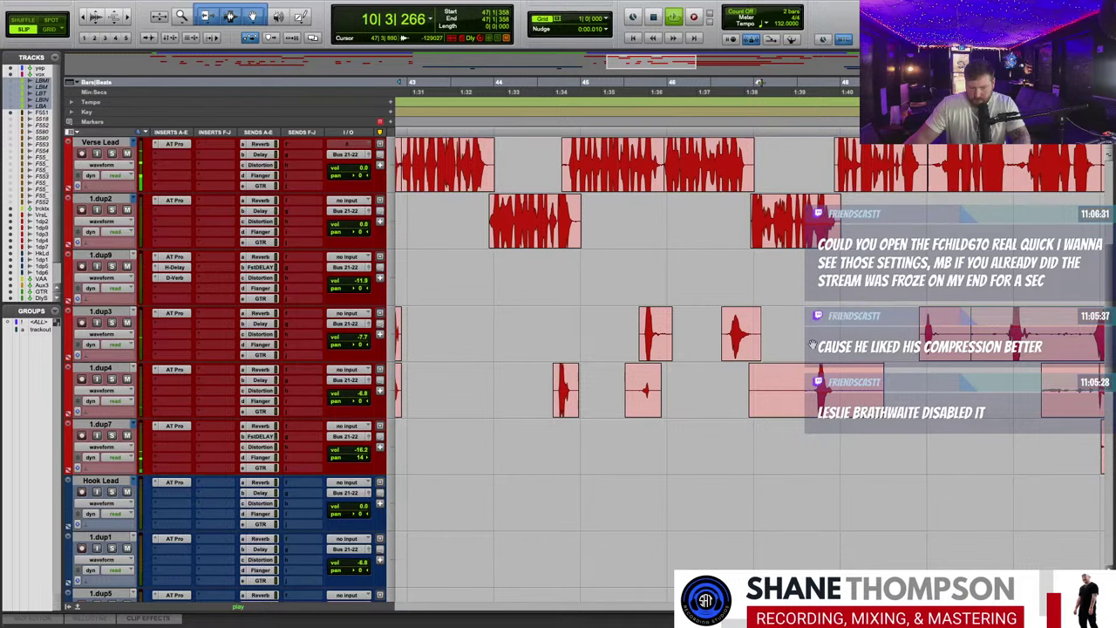
# - Remove the silence before the 1.dup4 phrase near 47|3 and the 1.dup3 gap between about 49|1 and 49|4
pyautogui.moveTo(726, 384); pyautogui.dragTo(816, 386)
pyautogui.press('Delete')
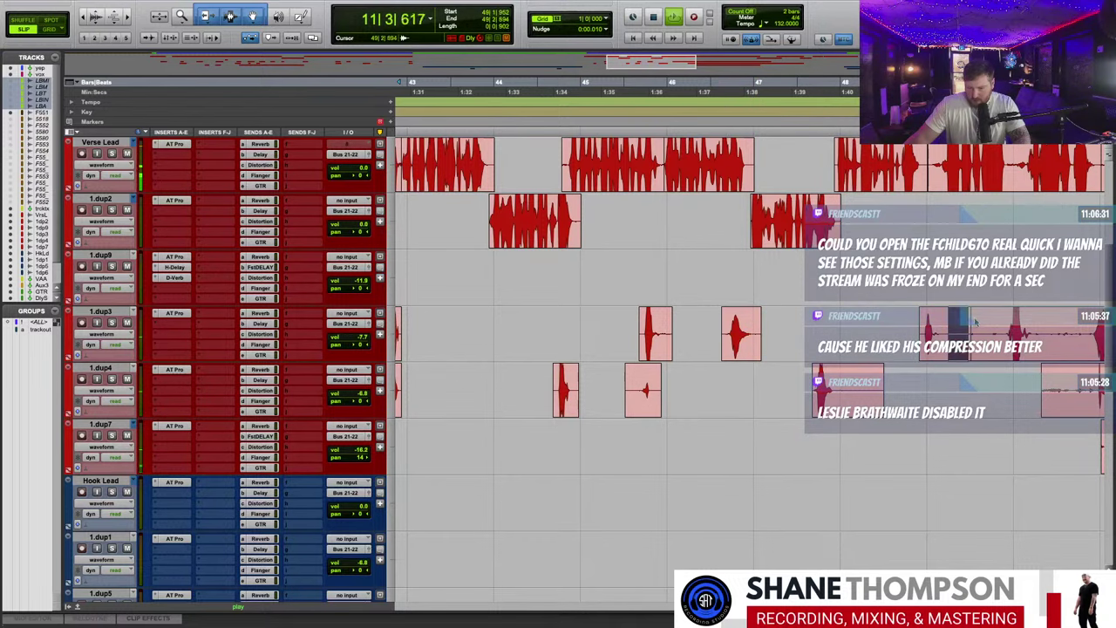
pyautogui.moveTo(975, 323); pyautogui.dragTo(1000, 330)
pyautogui.press('Delete')
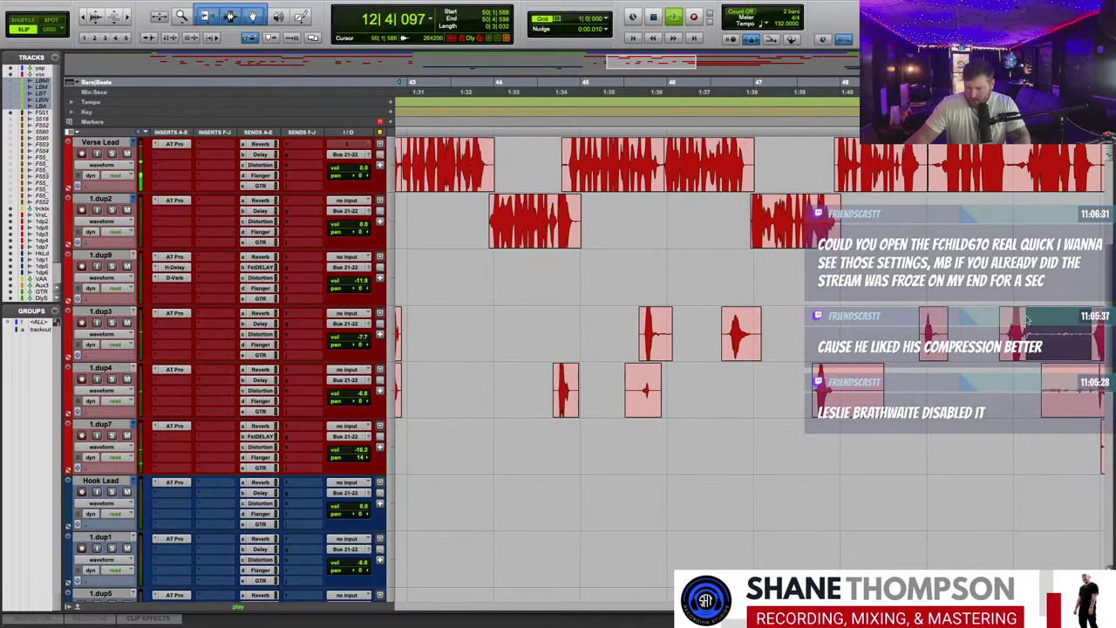
# - Open the UAD Fairchild 670 compressor on Aux 3 and reposition its window to examine the settings
pyautogui.scroll(1, 875, 313)
pyautogui.scroll(-3, 875, 313)
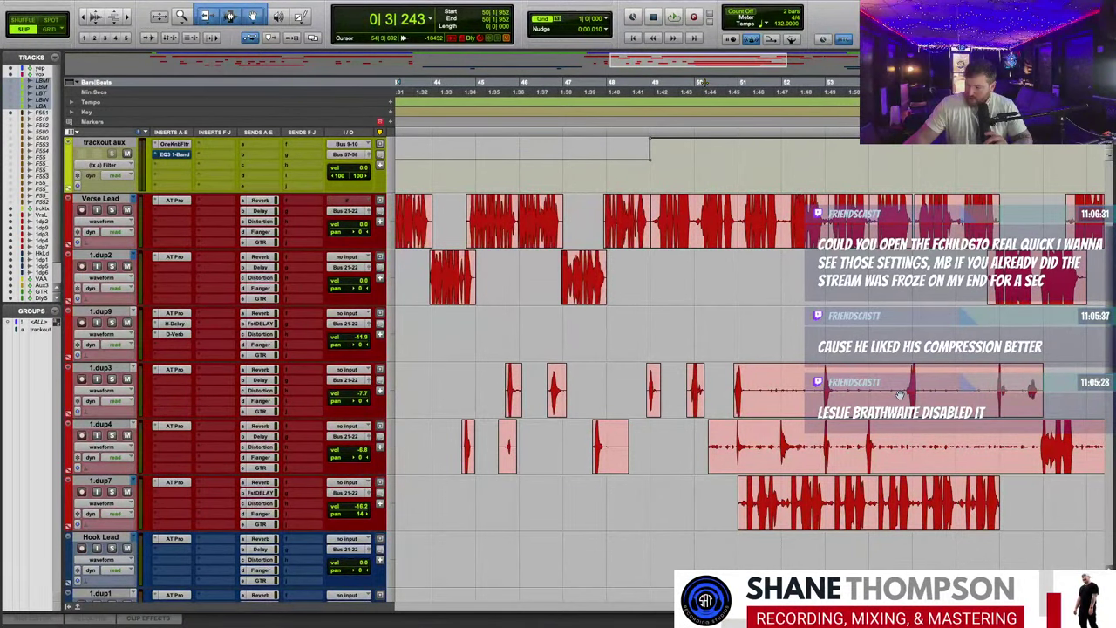
pyautogui.scroll(-5, 900, 396)
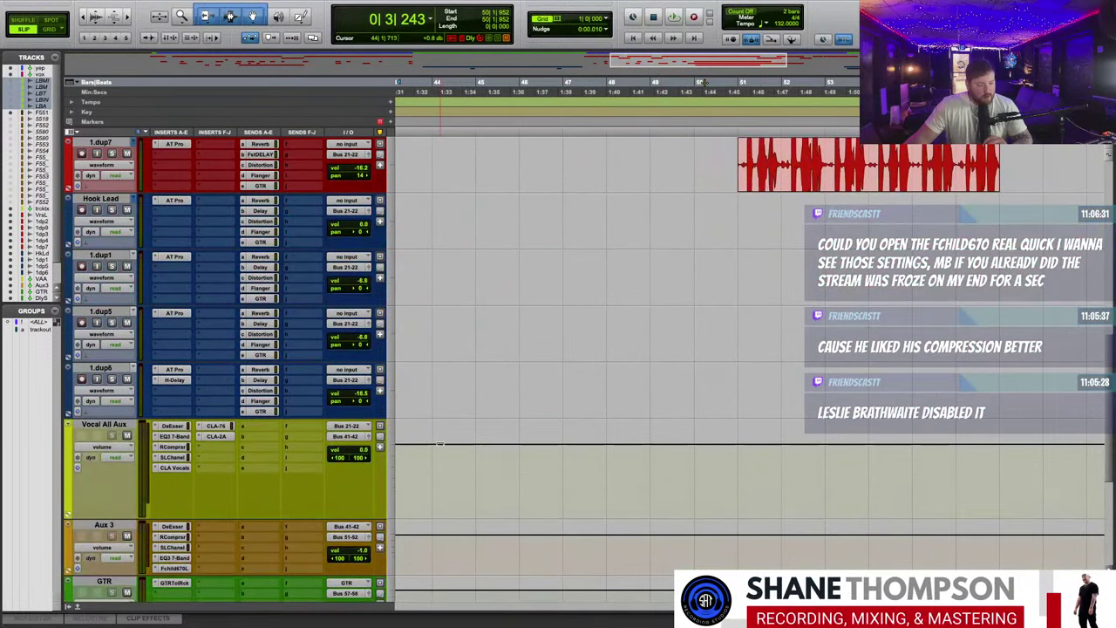
pyautogui.scroll(-2, 235, 452)
pyautogui.click(176, 455)
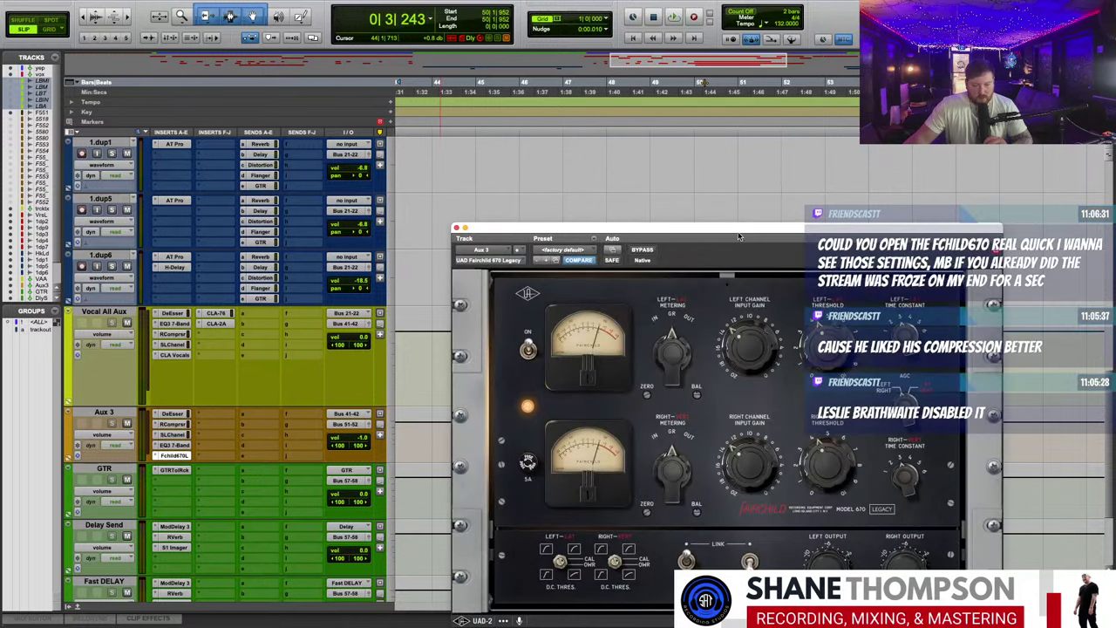
pyautogui.moveTo(737, 233); pyautogui.dragTo(710, 190)
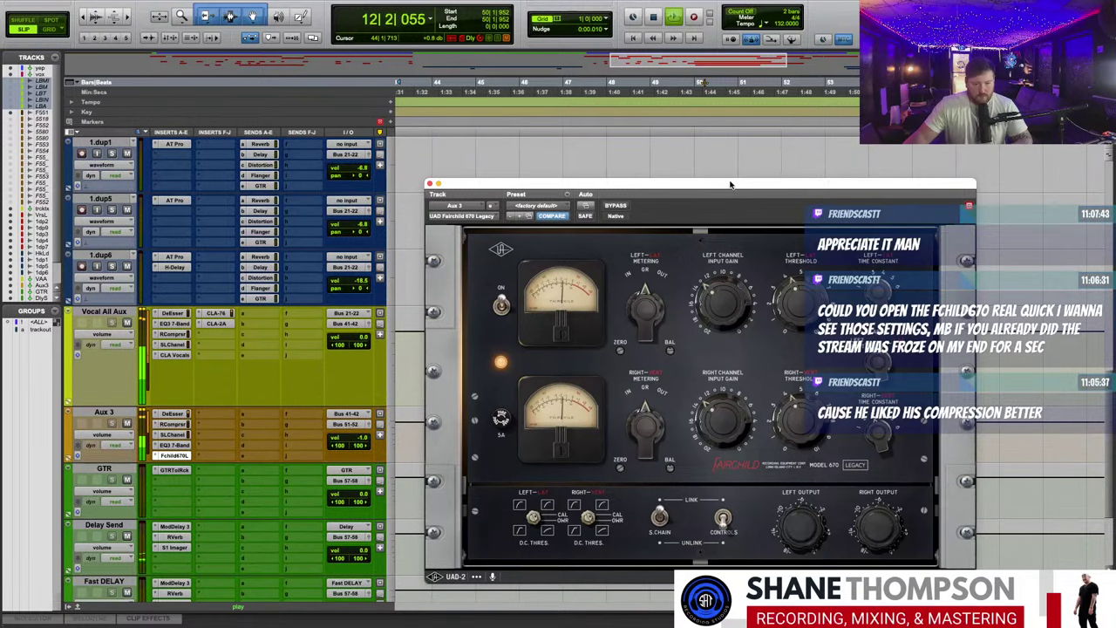
# - Move the Fairchild window off the clips and survey the verse, backing and hook vocal clips across the song during playback
pyautogui.moveTo(731, 184); pyautogui.dragTo(733, 415)
pyautogui.press('r')
pyautogui.press('r')
pyautogui.press('r')
pyautogui.scroll(6, 703, 289)
pyautogui.hscroll(2, 687, 266)
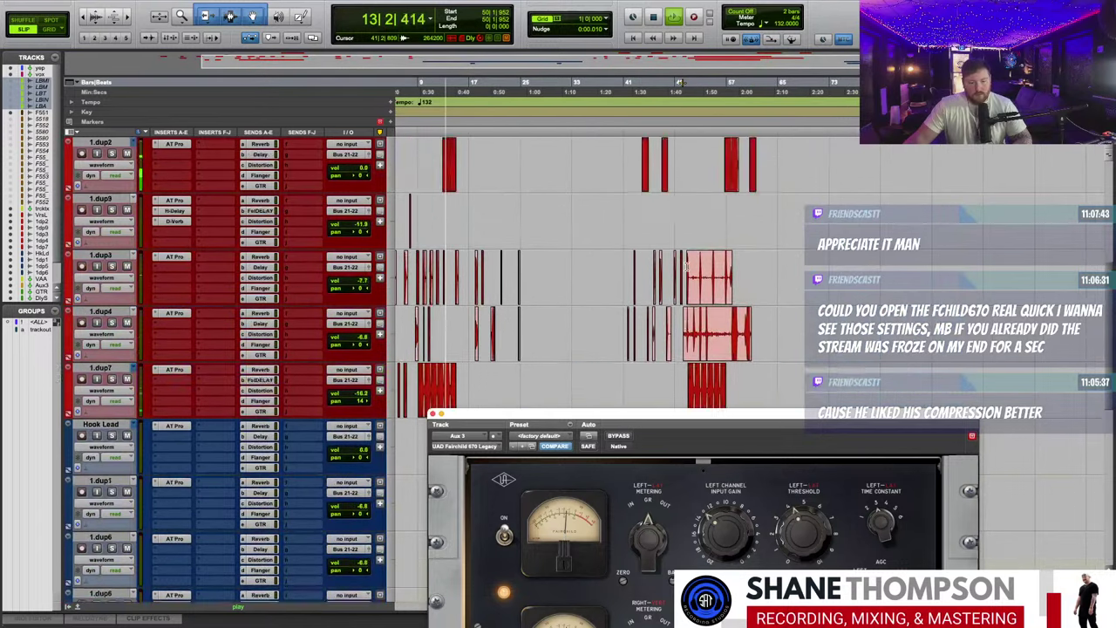
pyautogui.scroll(5, 687, 266)
pyautogui.scroll(-10, 688, 266)
pyautogui.hscroll(-2, 687, 266)
pyautogui.press('t')
pyautogui.scroll(4, 699, 330)
pyautogui.hscroll(3, 699, 329)
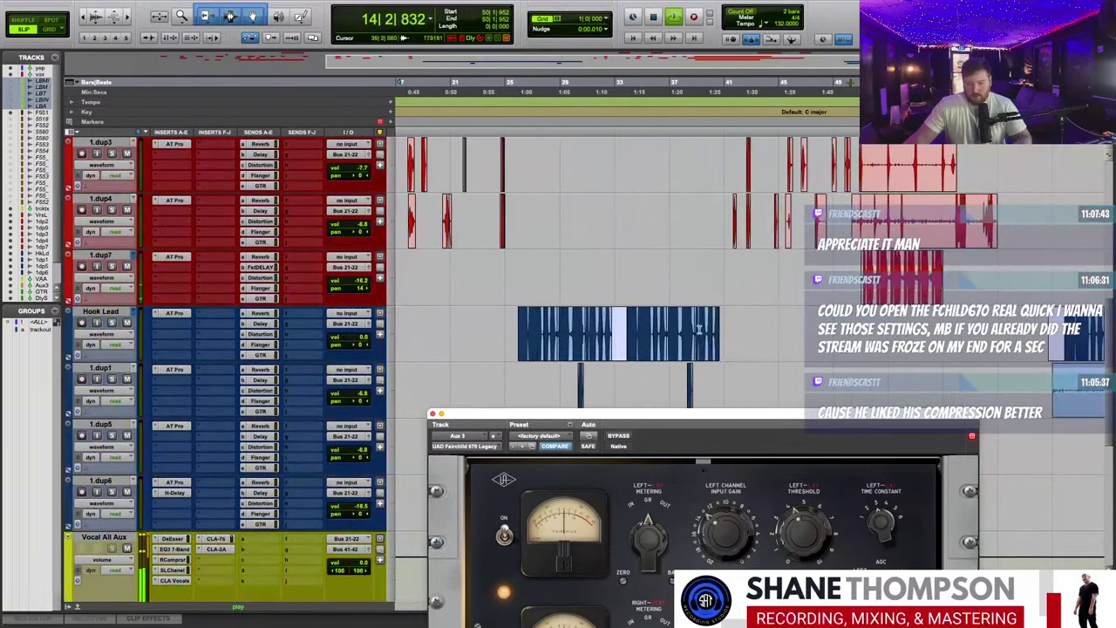
pyautogui.click(756, 352)
pyautogui.hscroll(5, 756, 351)
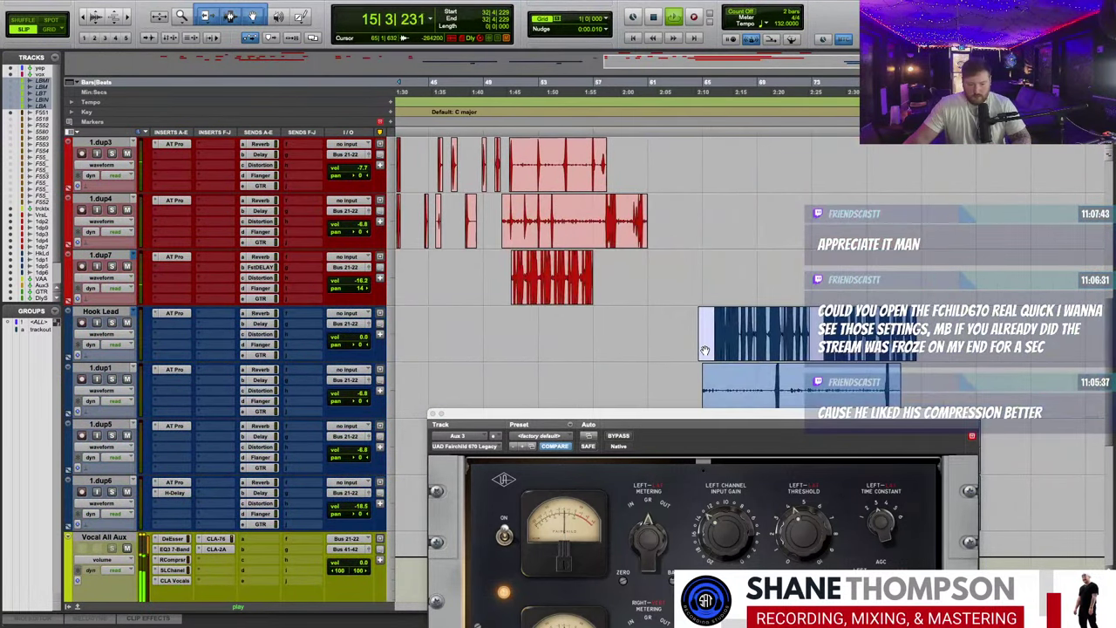
pyautogui.click(706, 349)
pyautogui.scroll(10, 706, 262)
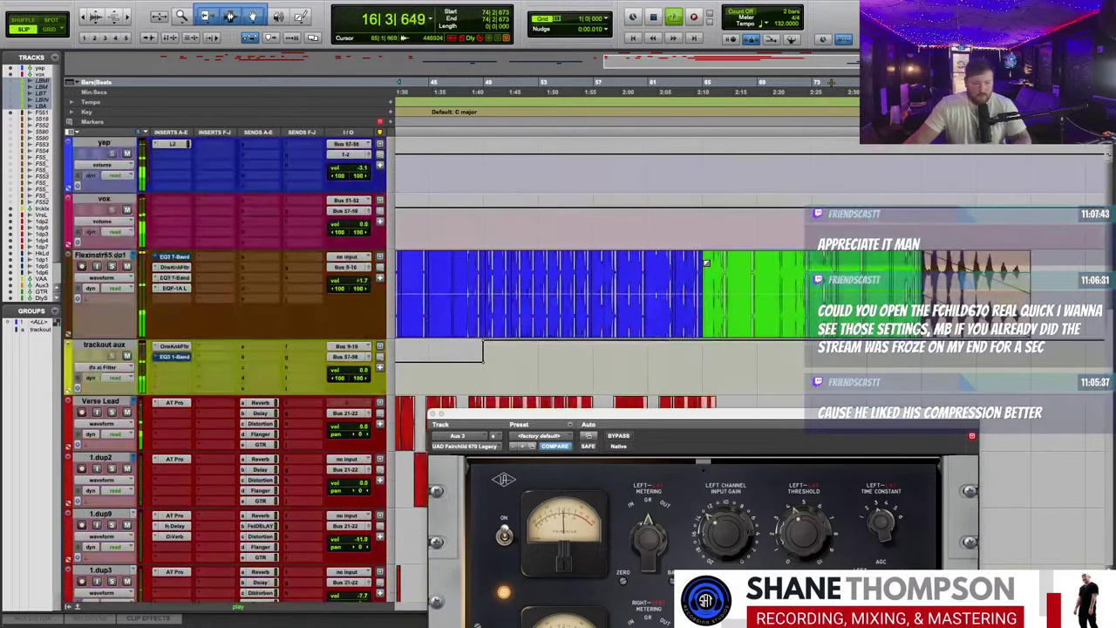
pyautogui.hscroll(-10, 706, 264)
pyautogui.scroll(-1, 706, 265)
pyautogui.press('t')
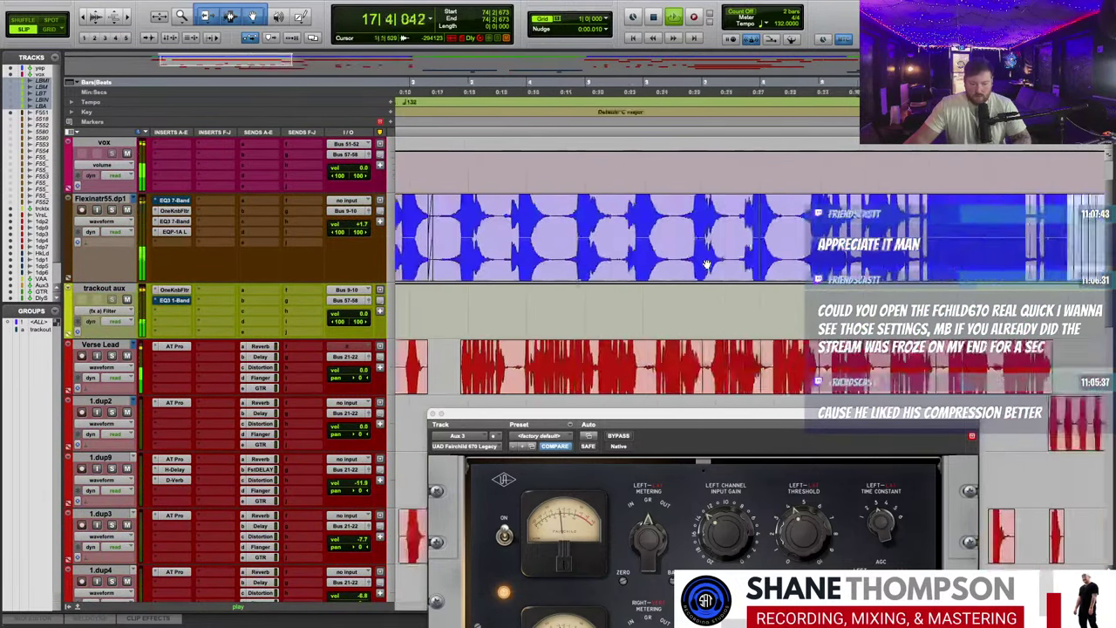
pyautogui.scroll(-5, 706, 262)
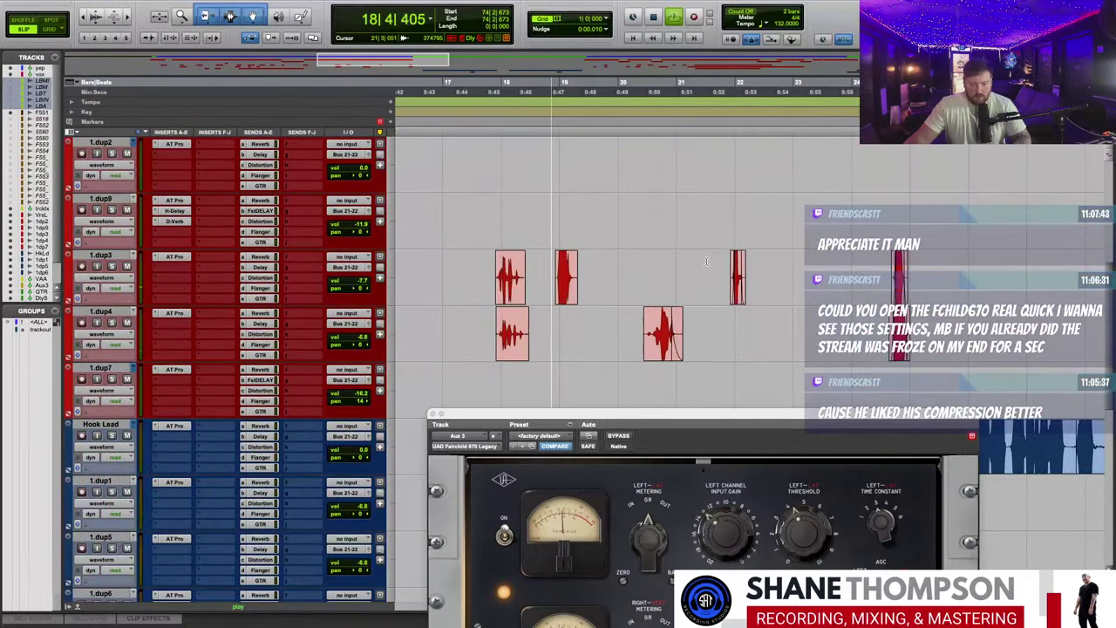
# - Stop playback and close the UAD Fairchild 670 window
pyautogui.moveTo(735, 420); pyautogui.dragTo(707, 202)
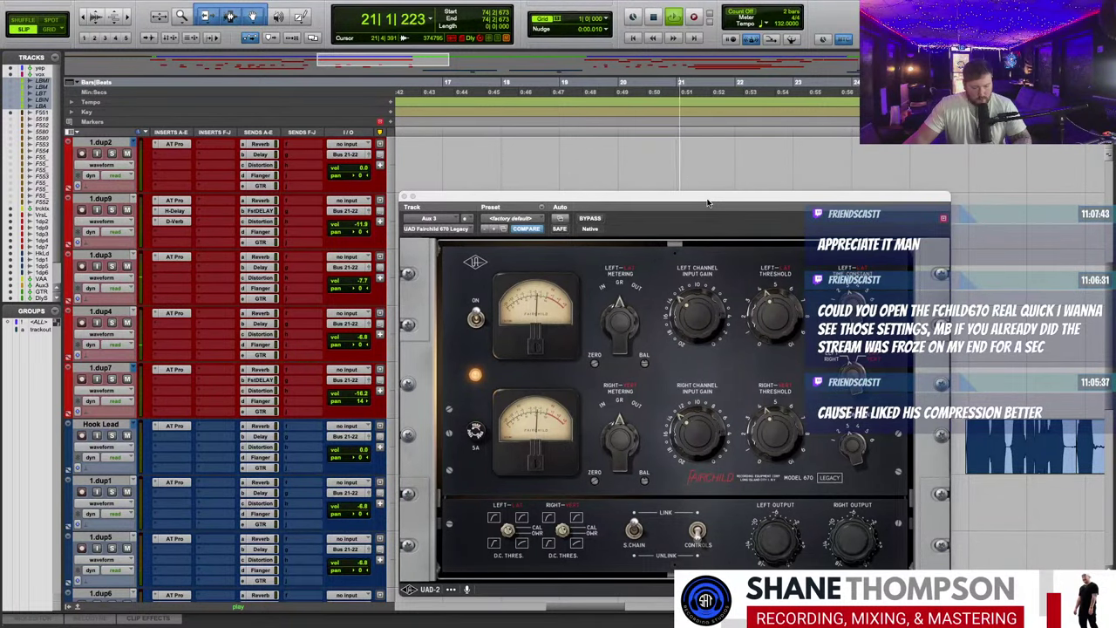
pyautogui.press('space')
pyautogui.moveTo(433, 199); pyautogui.dragTo(475, 329)
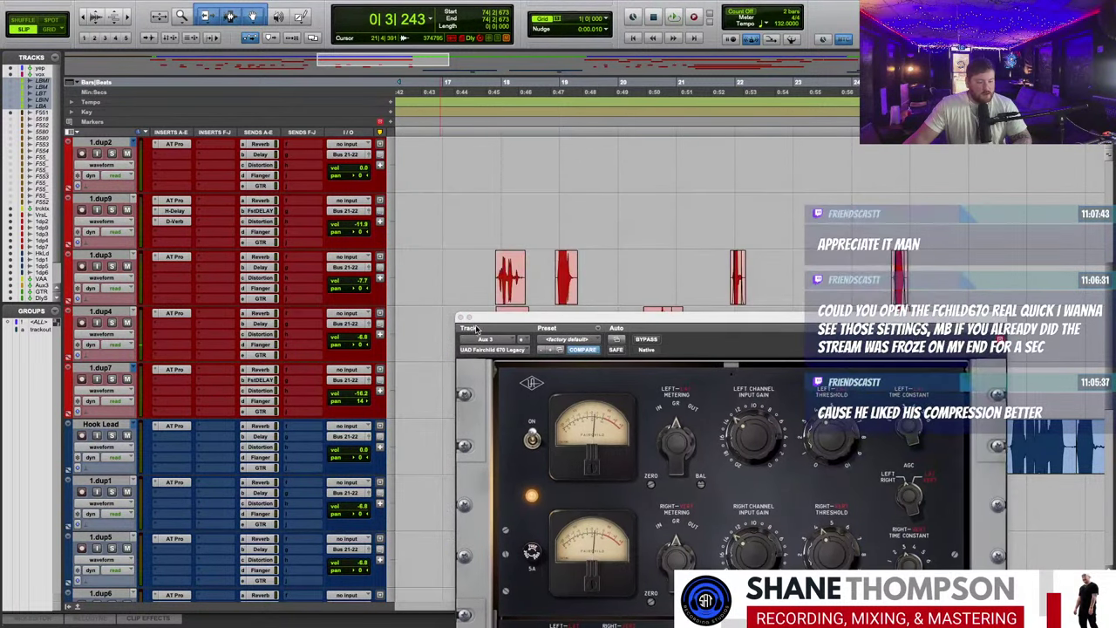
pyautogui.click(463, 318)
# - Check the vocal clips between about bars 19 and 28 and start playback from bar 17
pyautogui.hscroll(5, 707, 364)
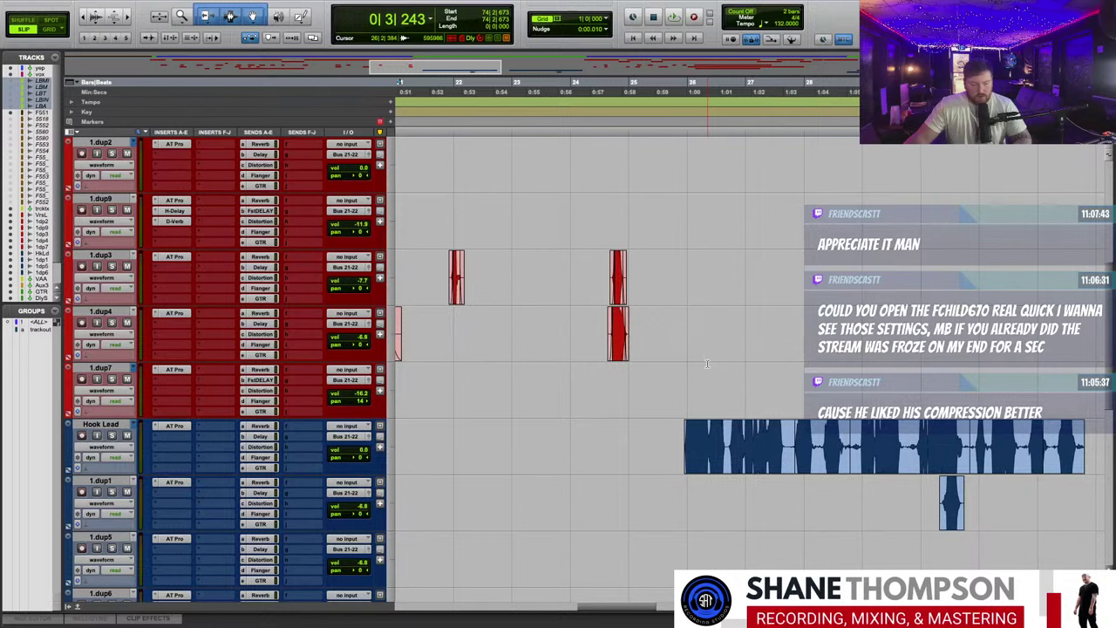
pyautogui.scroll(5, 707, 364)
pyautogui.scroll(-3, 707, 364)
pyautogui.scroll(3, 710, 364)
pyautogui.hscroll(-5, 713, 365)
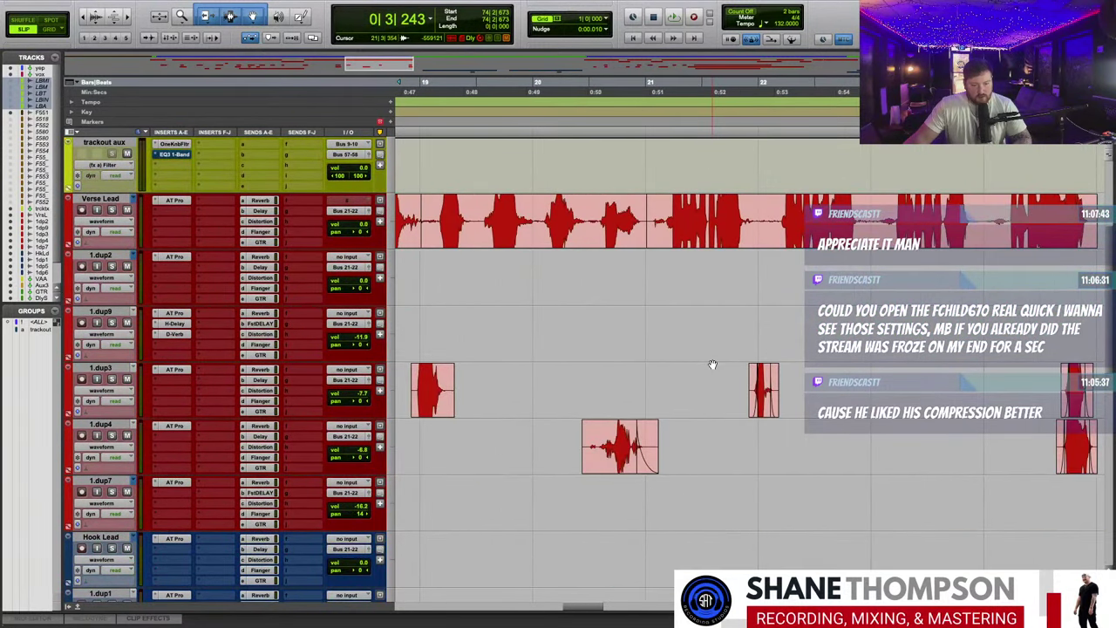
pyautogui.hscroll(-3, 712, 365)
pyautogui.press('space')
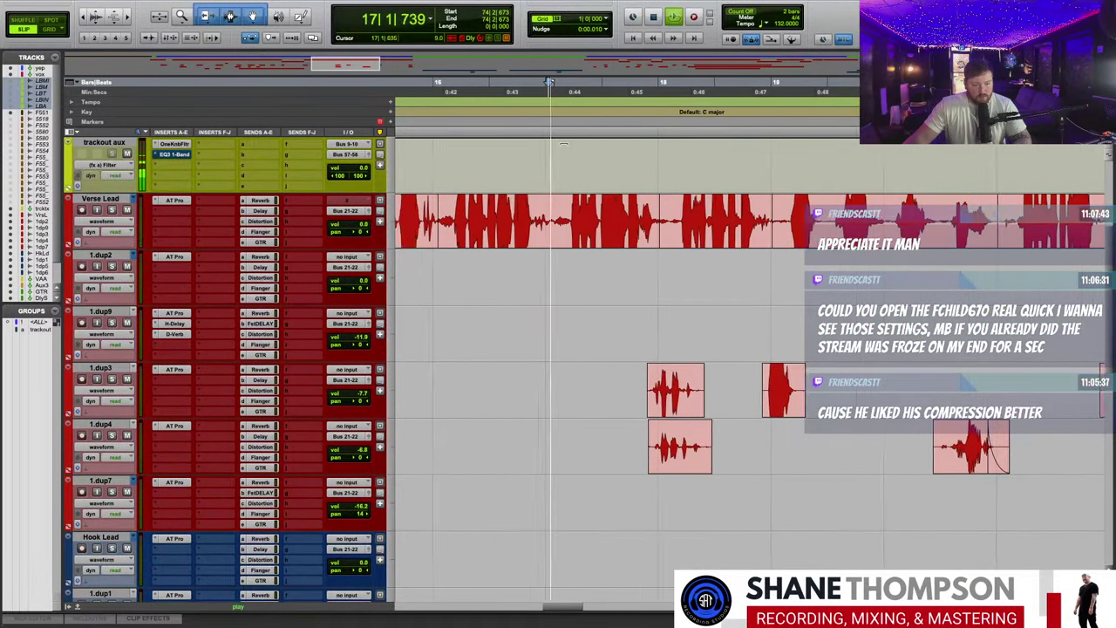
# - Restart playback just before bar 15 and trim the start of the Verse Lead clip there to about 15|1|782
pyautogui.hscroll(-3, 522, 82)
pyautogui.click(591, 82)
pyautogui.press('t')
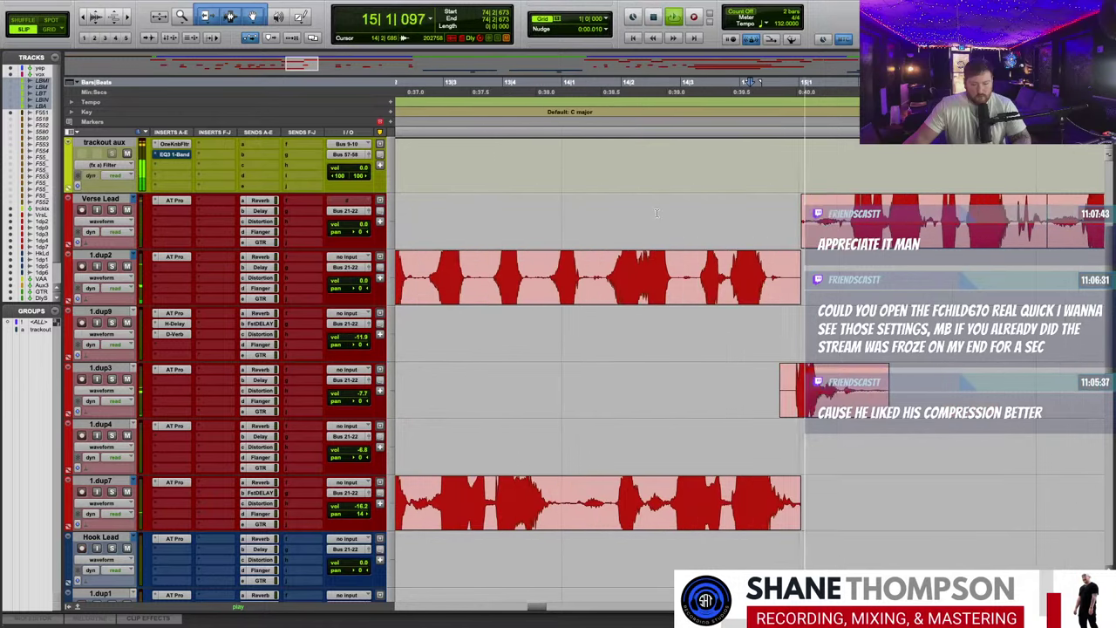
pyautogui.moveTo(800, 223); pyautogui.dragTo(847, 223)
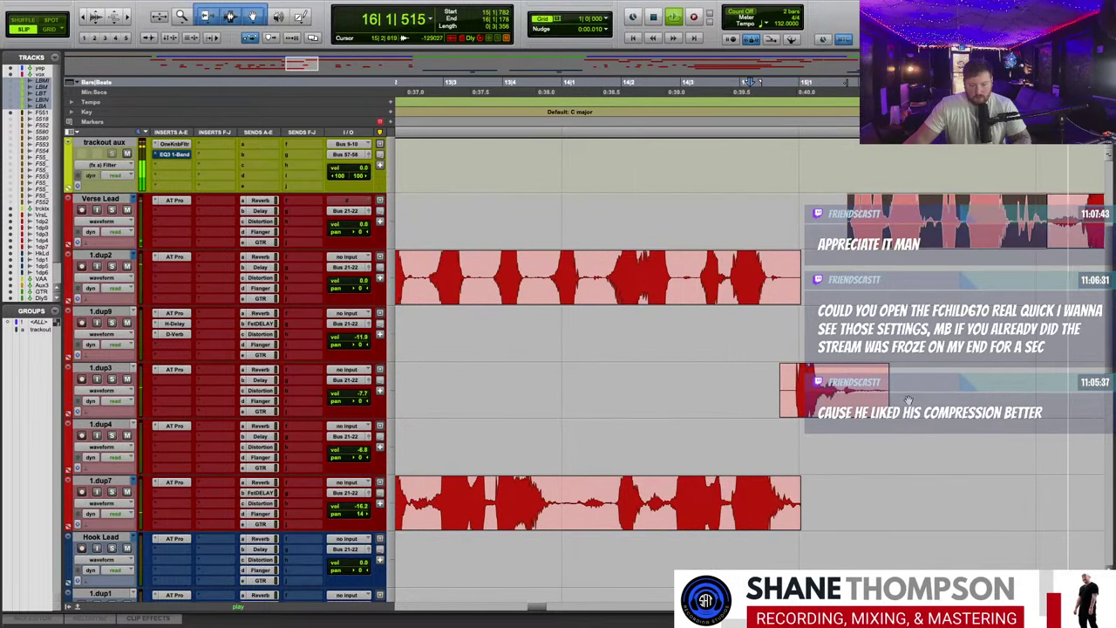
pyautogui.press('space')
# - Play from about 10|3 and trim the start of the Verse Lead clip at bar 11 to about 11|1|758
pyautogui.hscroll(-5, 790, 434)
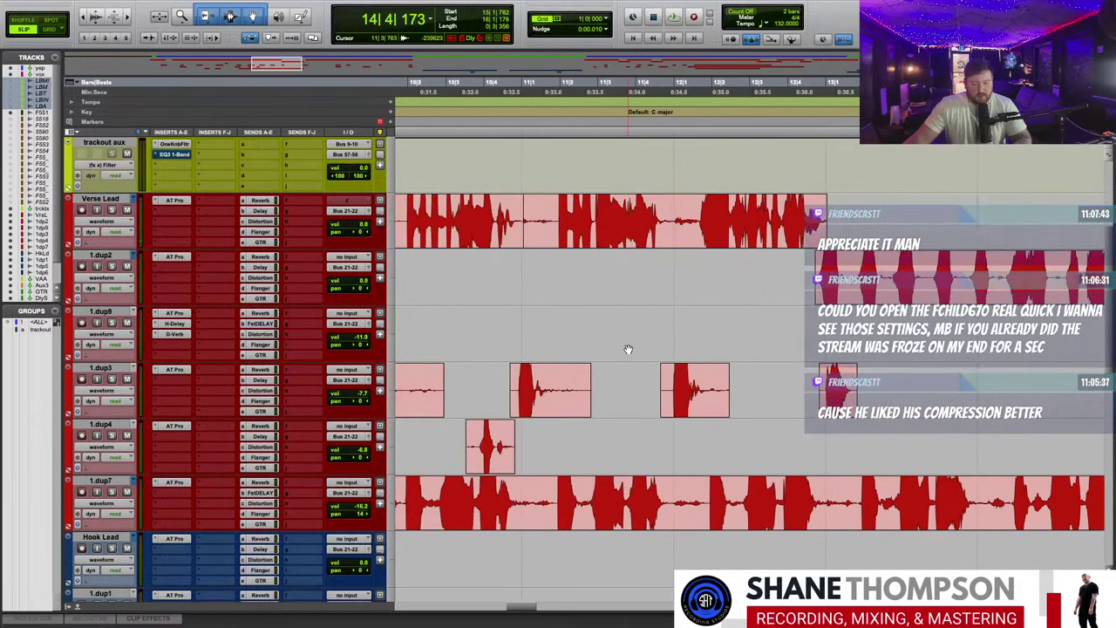
pyautogui.press('space')
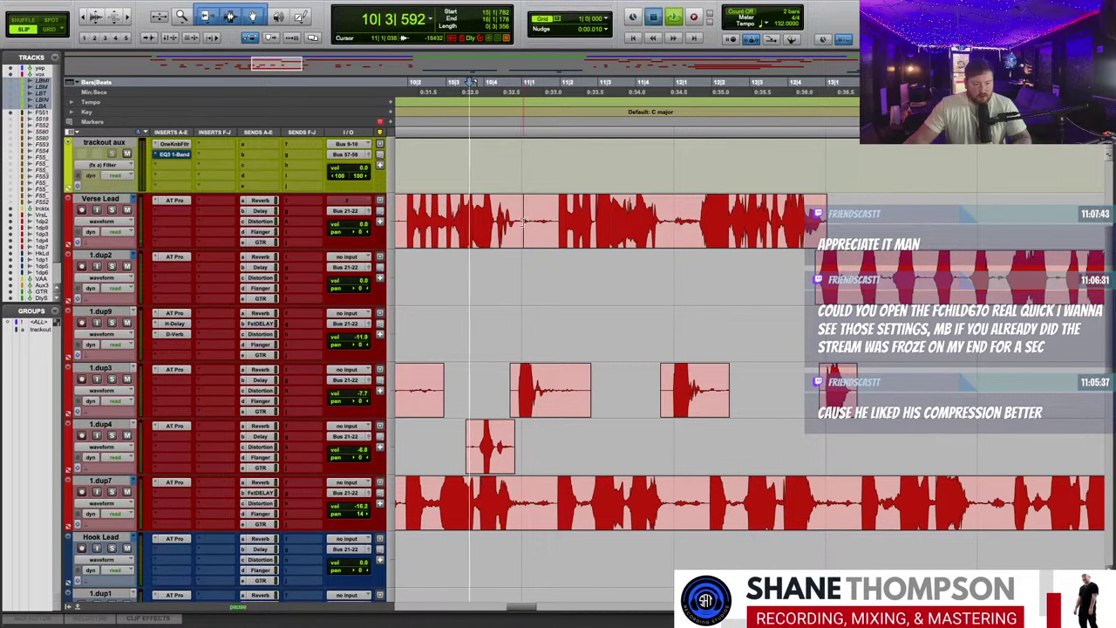
pyautogui.moveTo(525, 233); pyautogui.dragTo(551, 234)
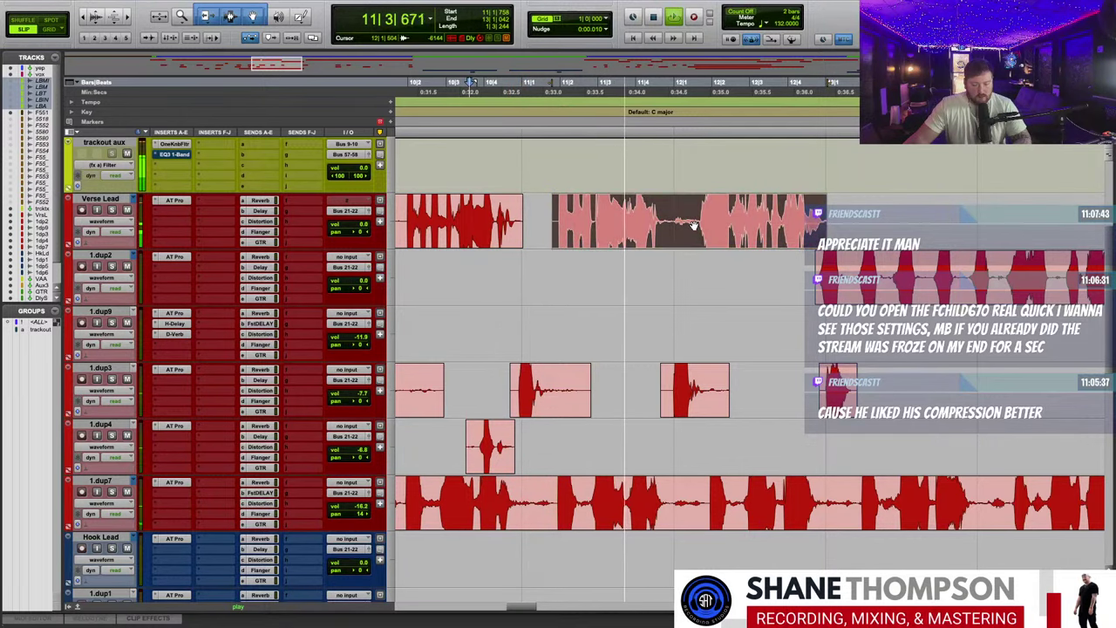
pyautogui.hscroll(5, 631, 364)
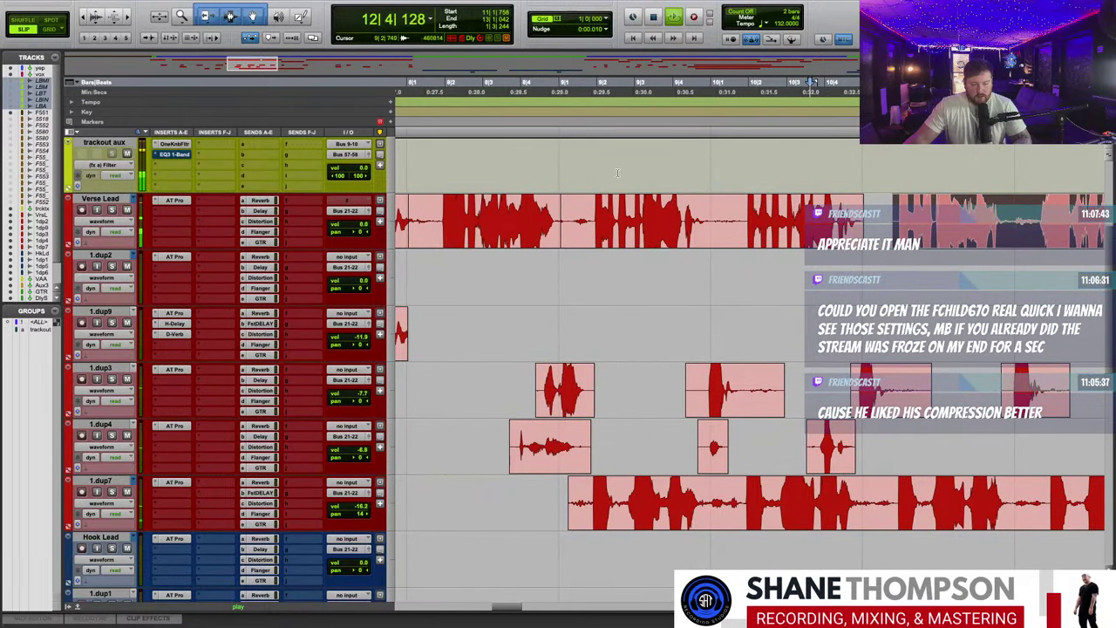
# - Restart playback from about 8|3 and check the lead and backing vocal clips up to bar 15
pyautogui.press('space')
pyautogui.press('space')
pyautogui.click(497, 91)
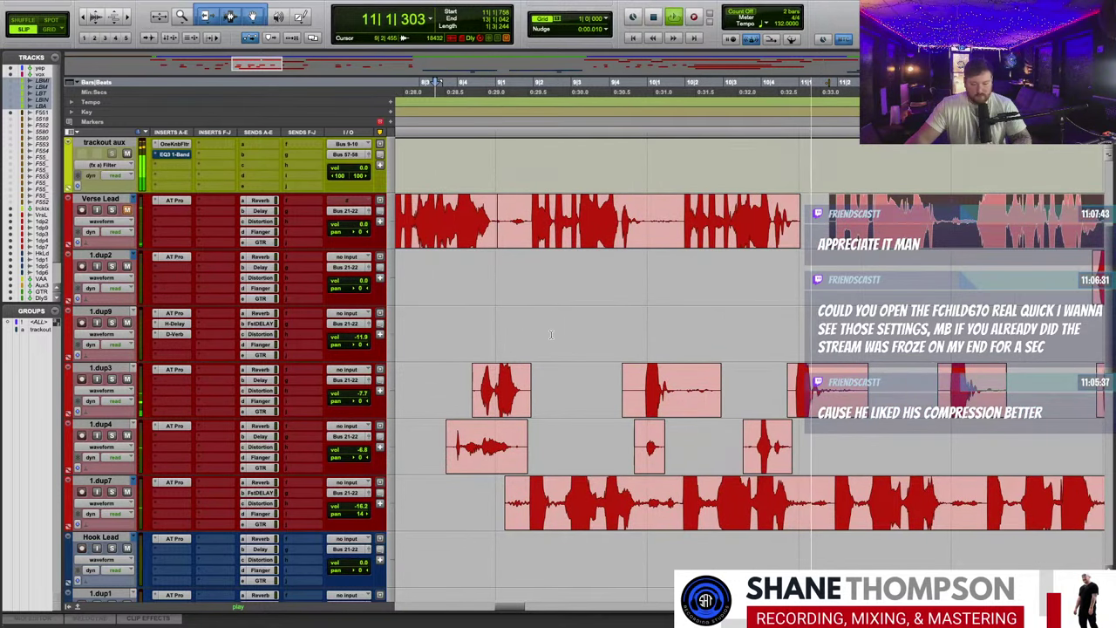
pyautogui.scroll(-5, 551, 335)
pyautogui.scroll(1, 551, 335)
pyautogui.scroll(-3, 564, 349)
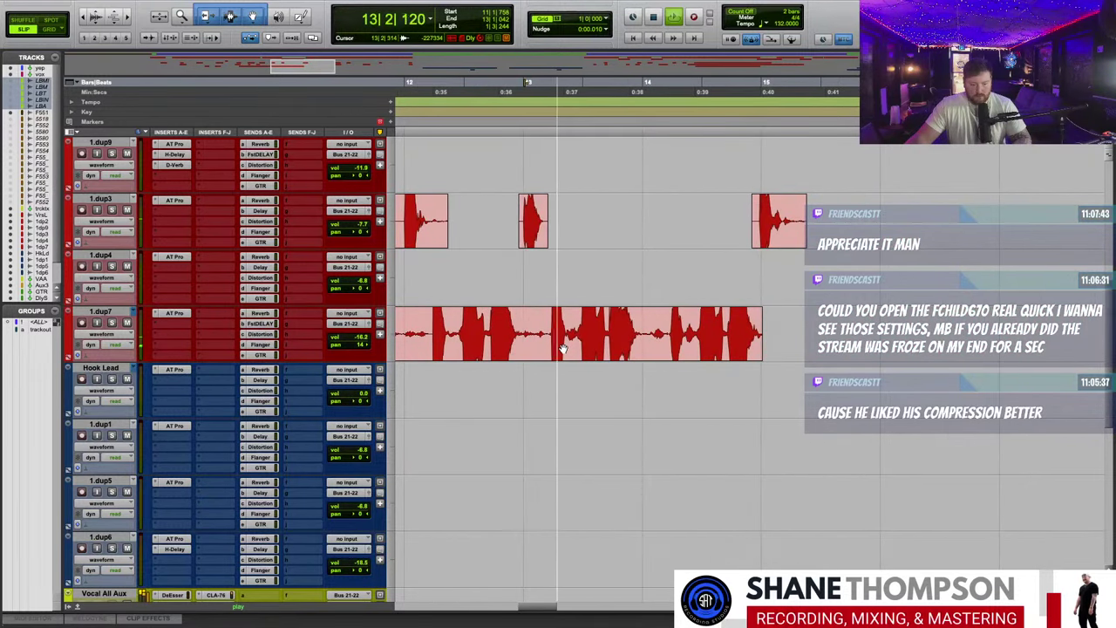
pyautogui.scroll(6, 562, 348)
pyautogui.scroll(-3, 567, 349)
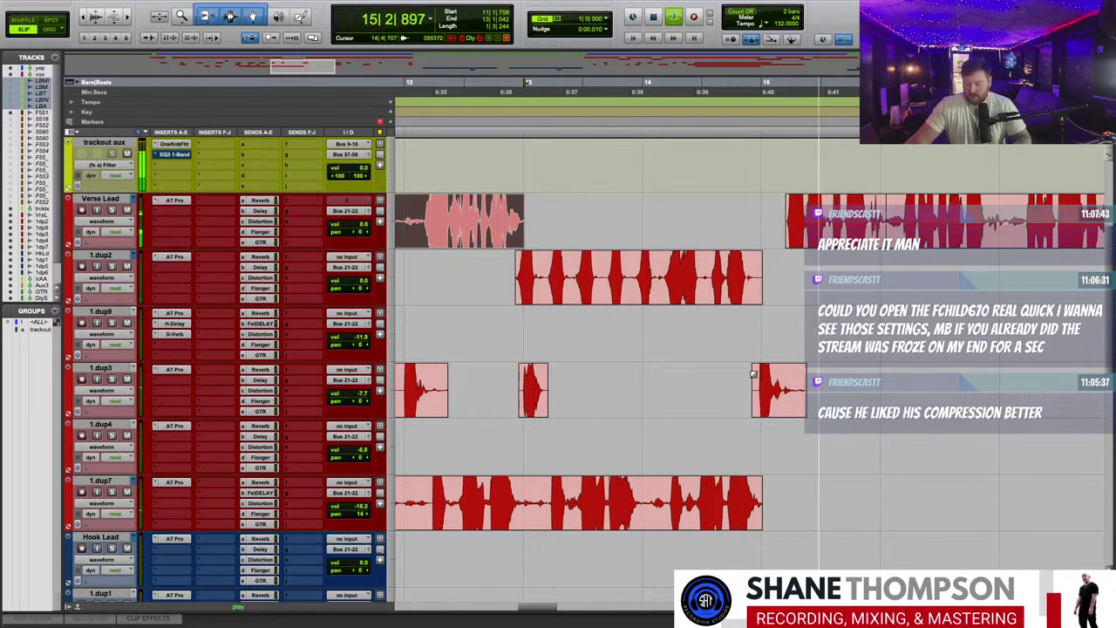
# - Check the lead and backing vocal clips from bar 16 to the first hook, restarting playback from about 8|3
pyautogui.scroll(-1, 773, 376)
pyautogui.scroll(-2, 772, 377)
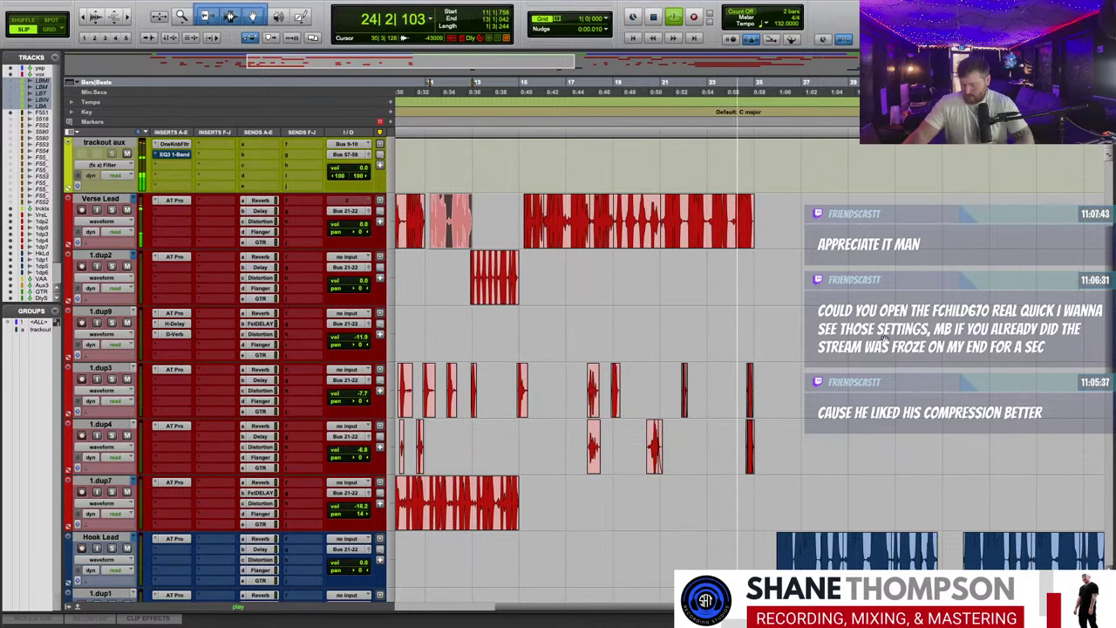
pyautogui.press('r')
pyautogui.click(861, 380)
pyautogui.scroll(-4, 862, 380)
pyautogui.press('space')
pyautogui.press('space')
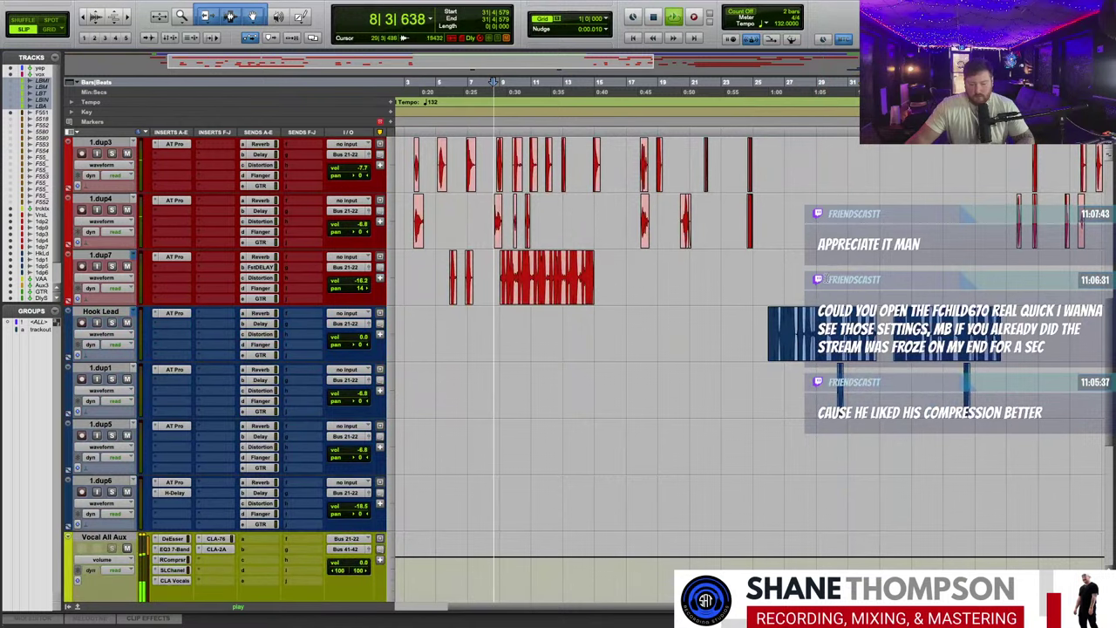
# - Restart playback near the end of bar 25 and check the Hook Lead clips through about bar 30
pyautogui.press('space')
pyautogui.click(763, 258)
pyautogui.press('space')
pyautogui.press('t')
pyautogui.press('t')
pyautogui.press('t')
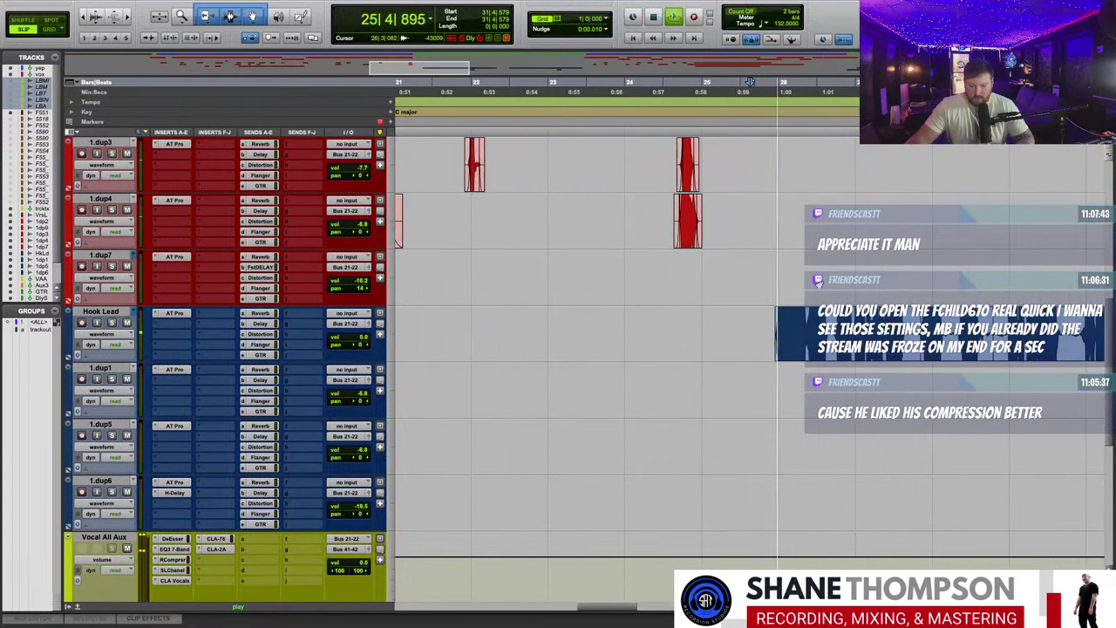
pyautogui.hscroll(3, 784, 258)
pyautogui.press('t')
pyautogui.hscroll(2, 650, 398)
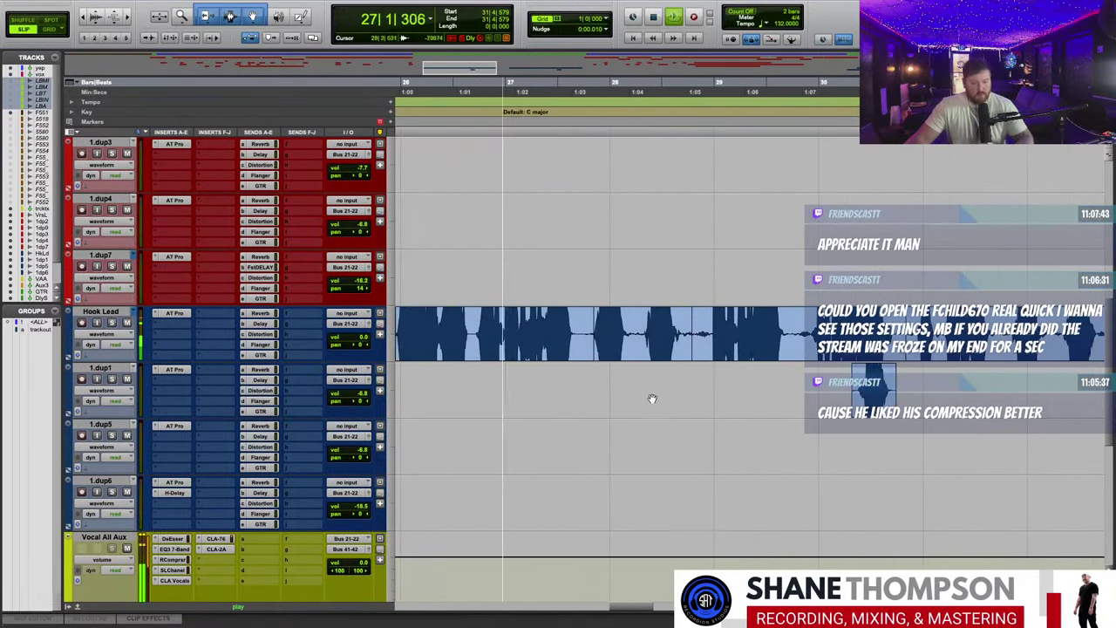
# - Play the hook from about bar 27 and set the Hook Lead track's GTR send level to -7.8 dB
pyautogui.click(260, 355)
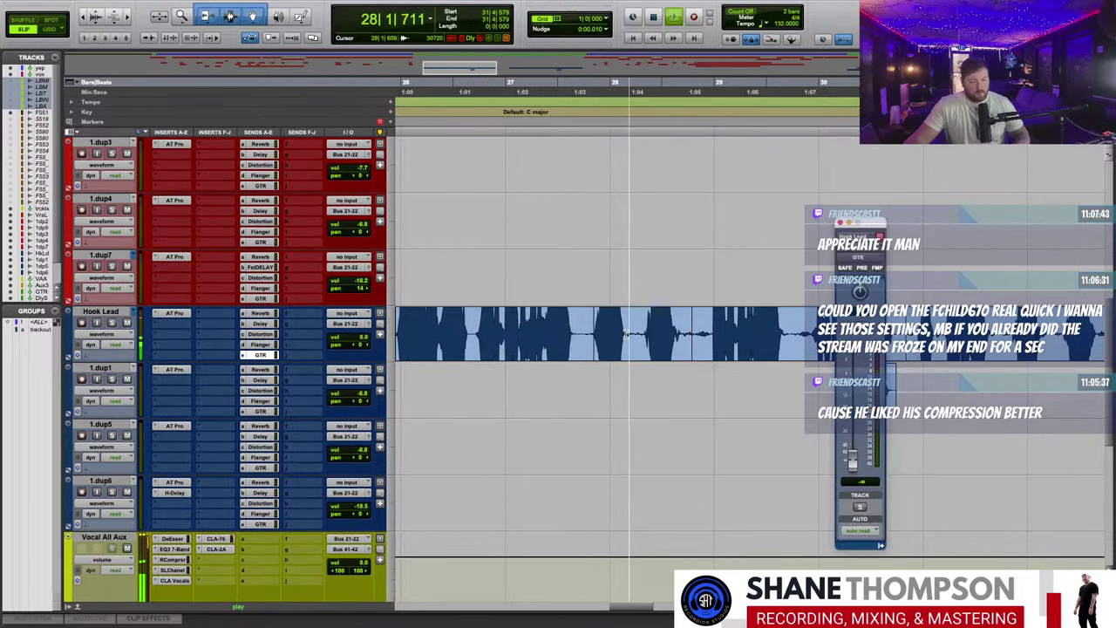
pyautogui.moveTo(844, 457); pyautogui.dragTo(851, 398)
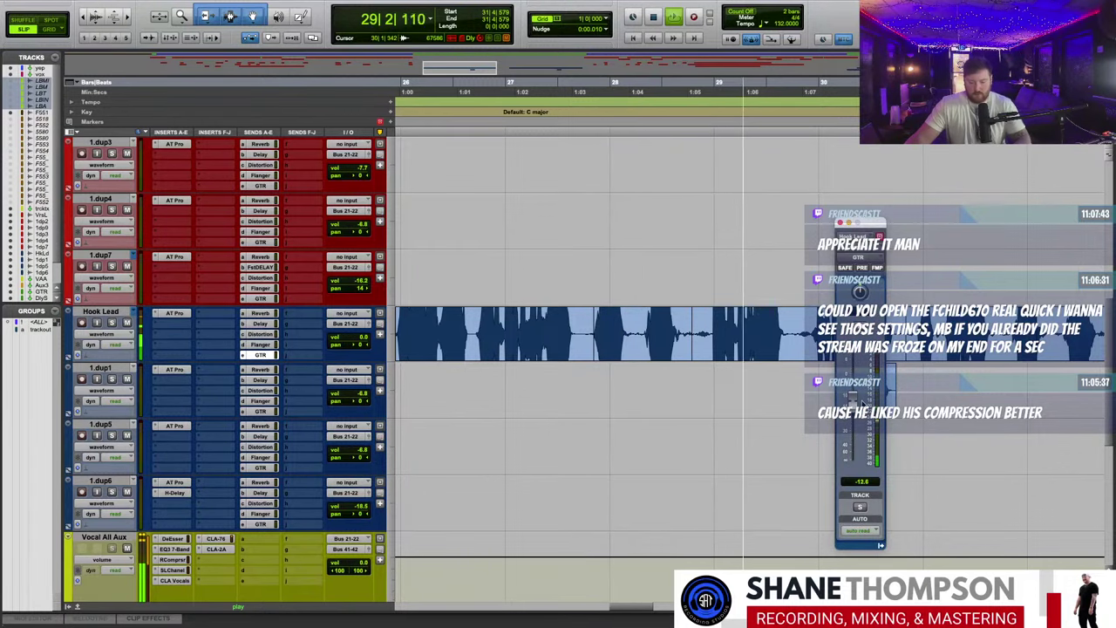
pyautogui.click(264, 6)
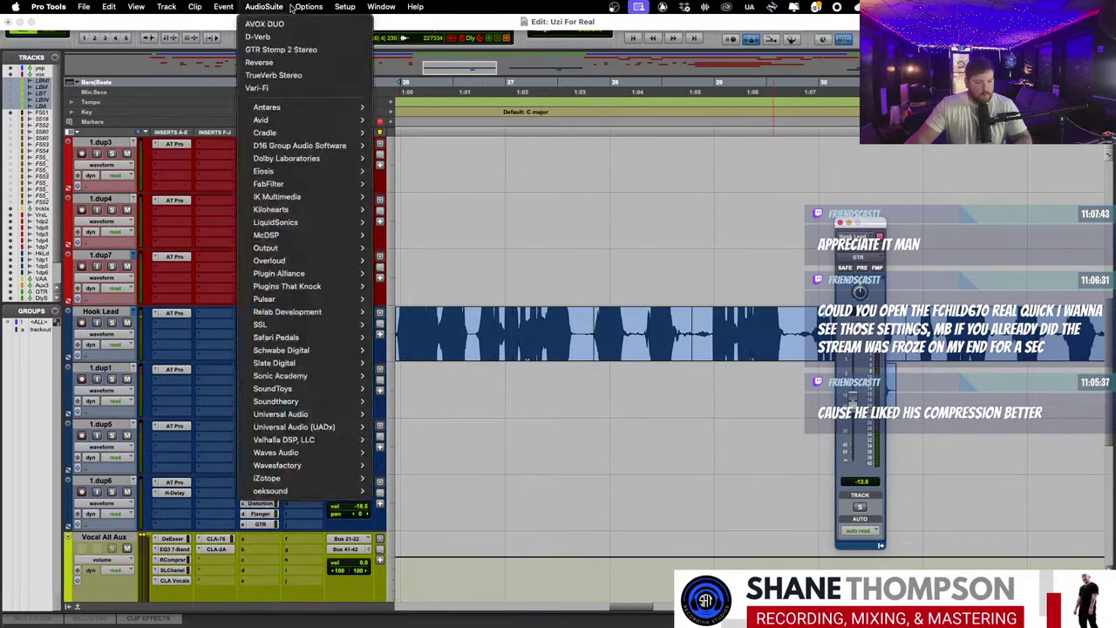
pyautogui.moveTo(305, 8)
pyautogui.click(723, 216)
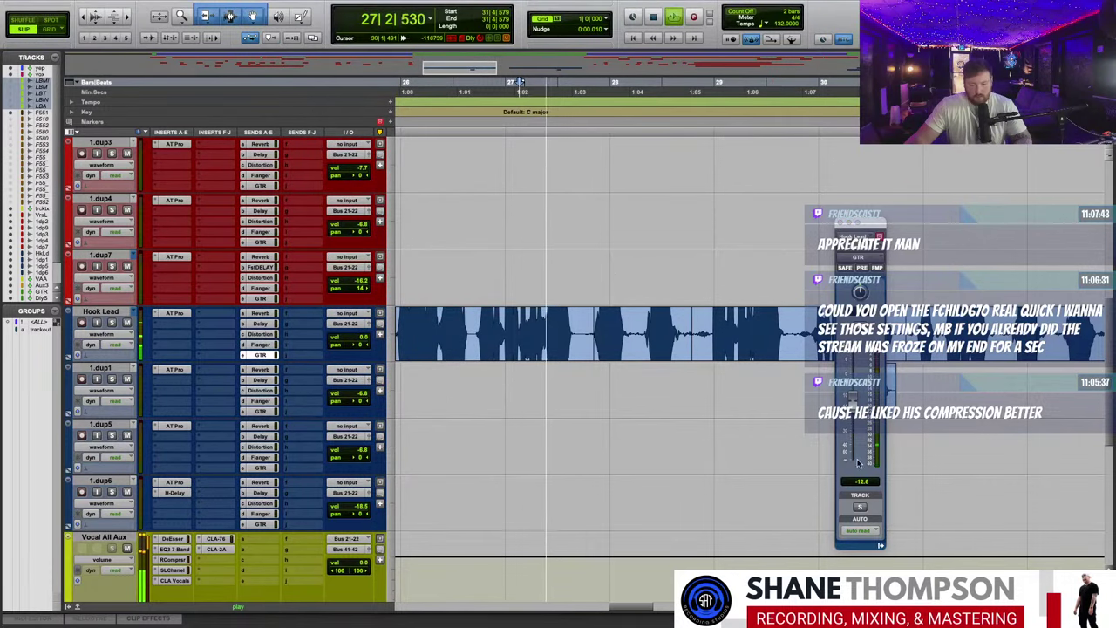
pyautogui.keyDown('alt'); pyautogui.click(856, 393); pyautogui.keyUp('alt')
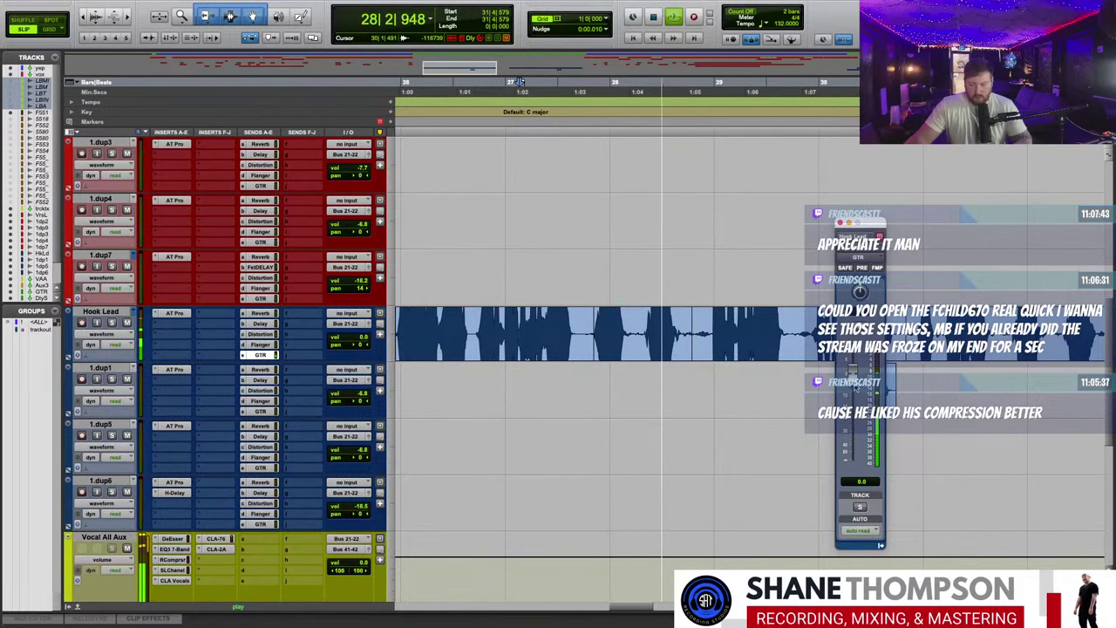
pyautogui.moveTo(854, 372); pyautogui.dragTo(858, 398)
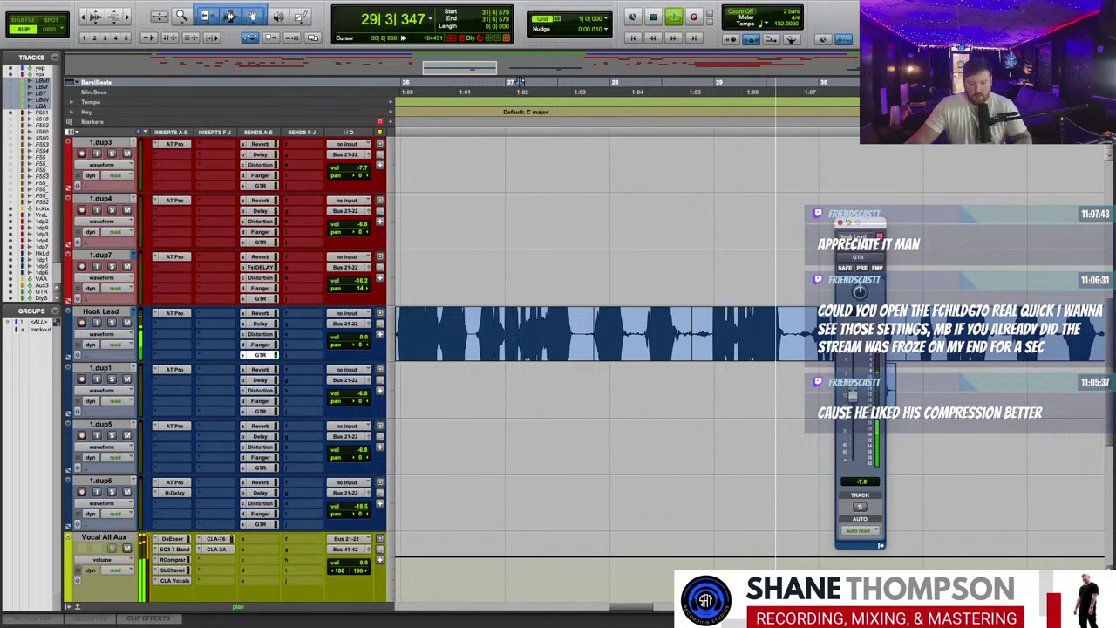
pyautogui.click(840, 222)
# - Delete the silent stretch of the 1.dup3 clip from about 51|1|787 to just before bar 53
pyautogui.hscroll(3, 745, 460)
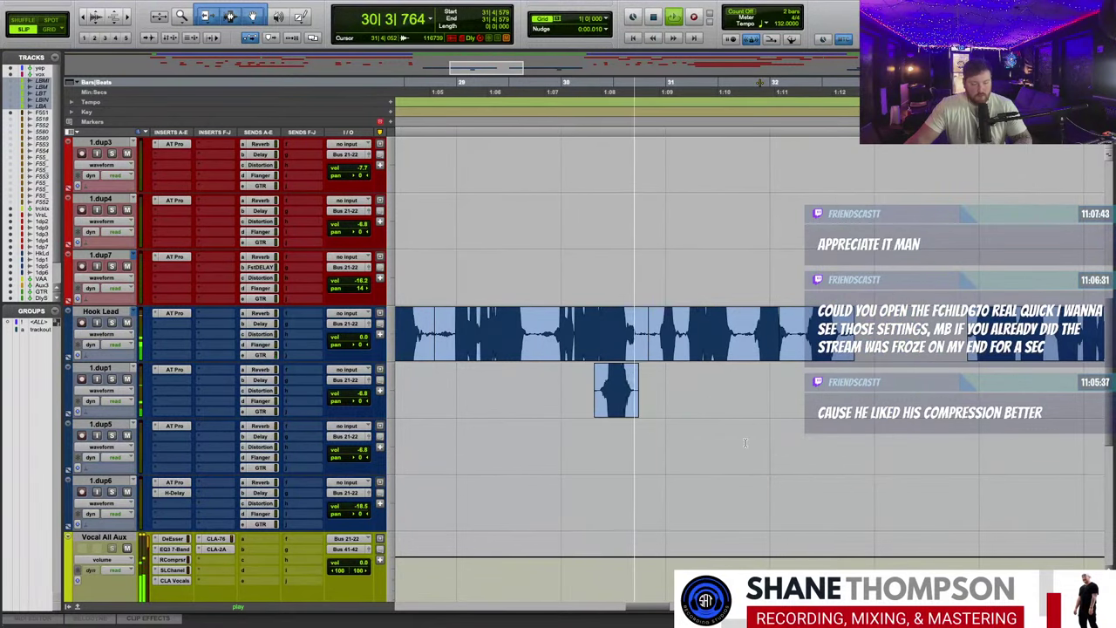
pyautogui.hscroll(6, 745, 451)
pyautogui.press('r')
pyautogui.press('r')
pyautogui.scroll(2, 745, 443)
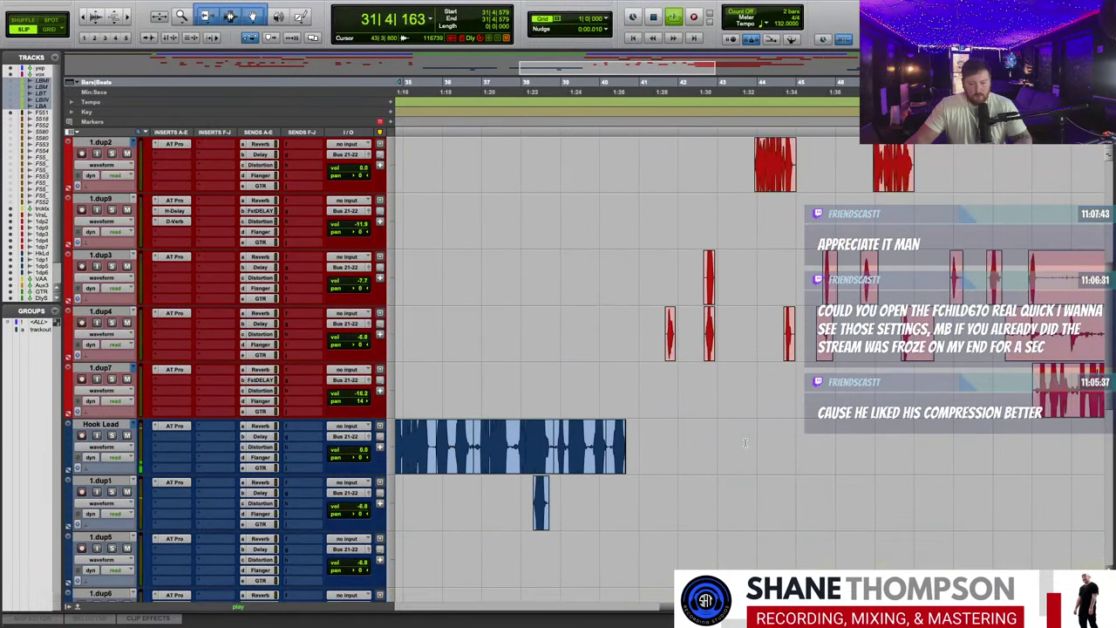
pyautogui.hscroll(3, 714, 340)
pyautogui.moveTo(634, 265); pyautogui.dragTo(699, 266)
pyautogui.press('Delete')
pyautogui.press('t')
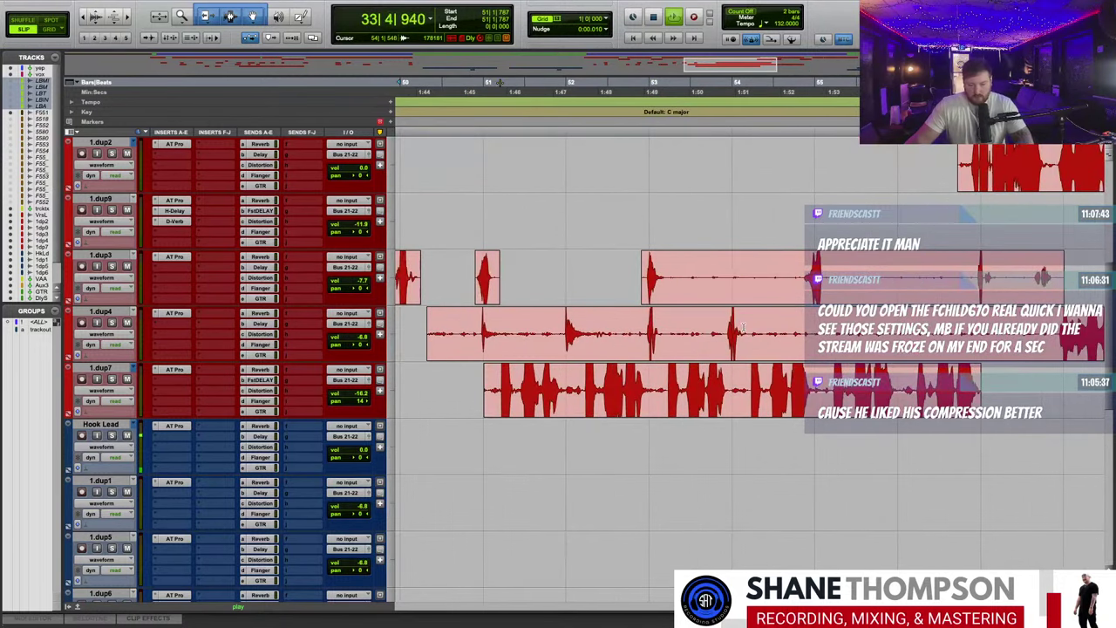
# - Open the RX 10 Spectral De-noise AudioSuite processor and select the 1.dup3 clip from 52|4|597 to 58|1|042
pyautogui.click(598, 261)
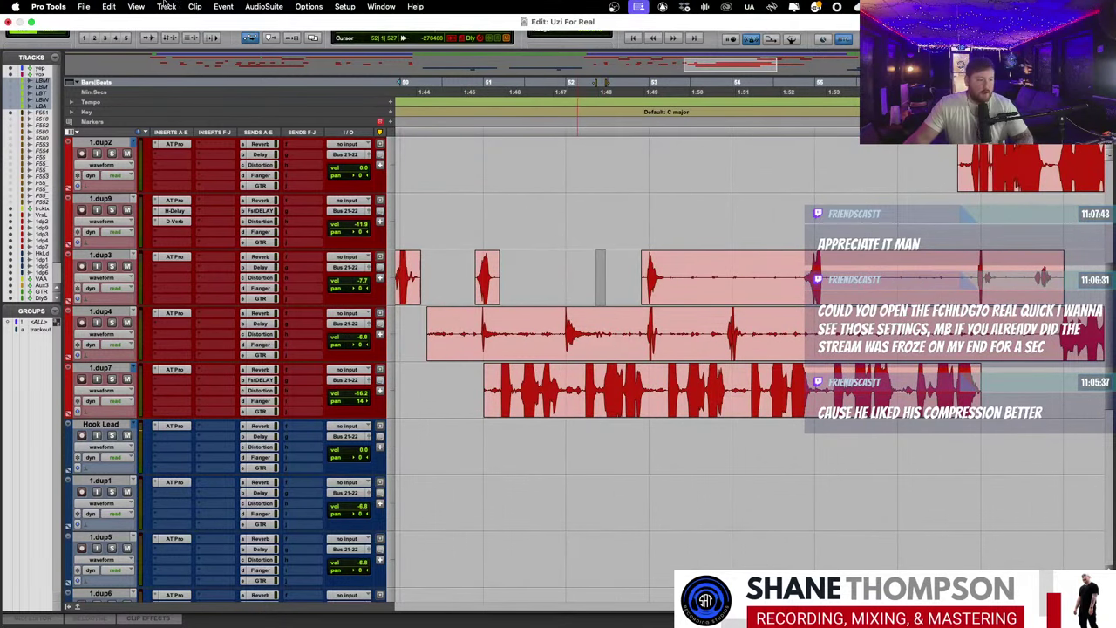
pyautogui.click(262, 7)
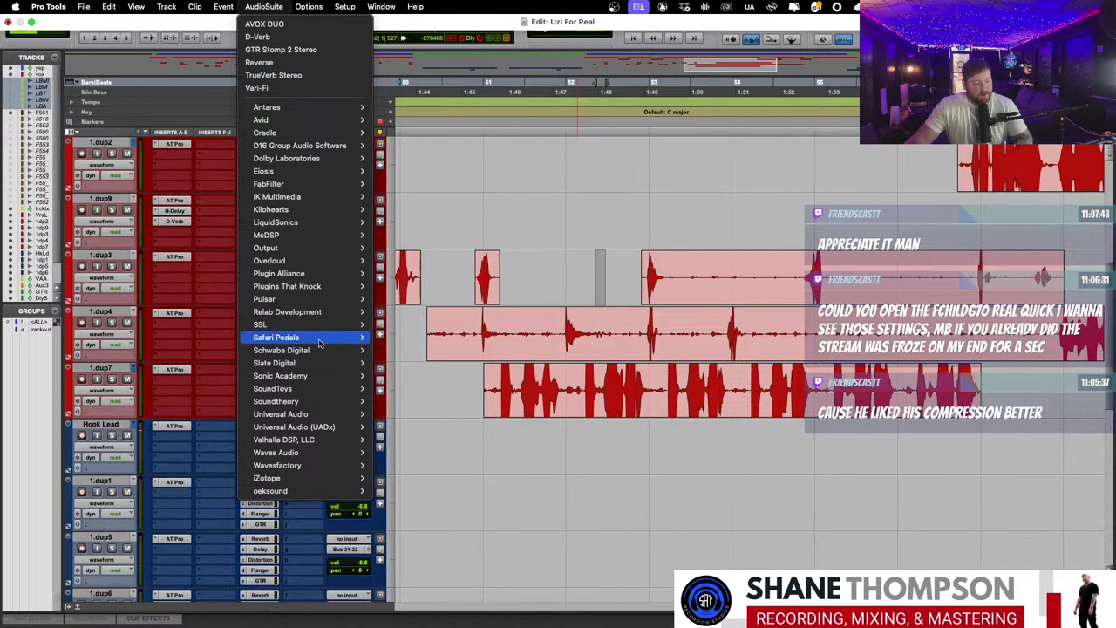
pyautogui.moveTo(279, 478)
pyautogui.scroll(-8, 441, 480)
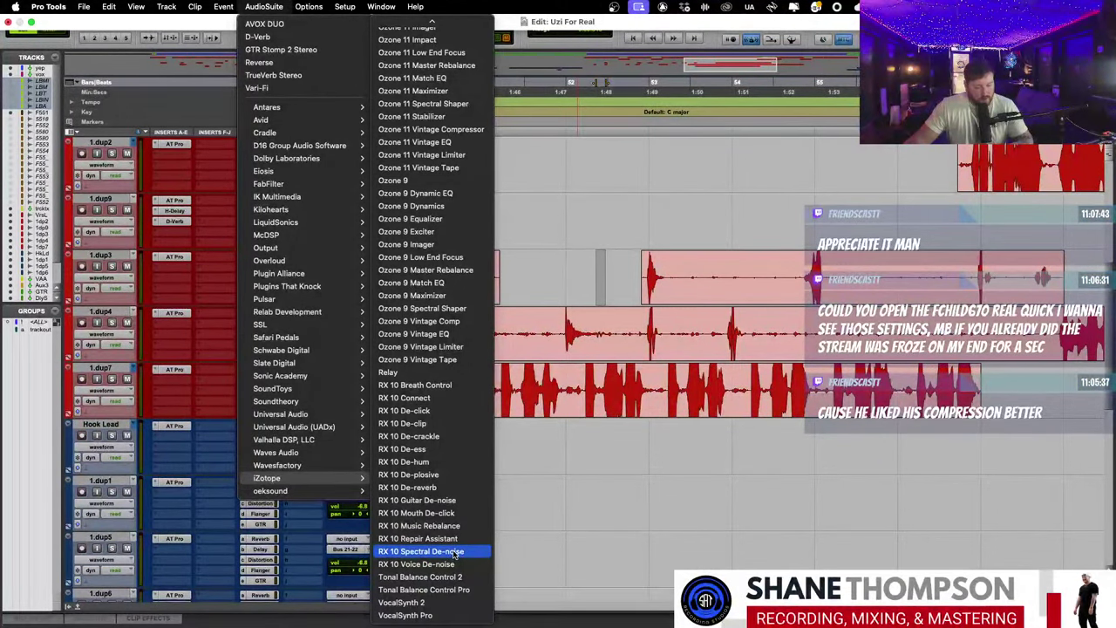
pyautogui.click(453, 553)
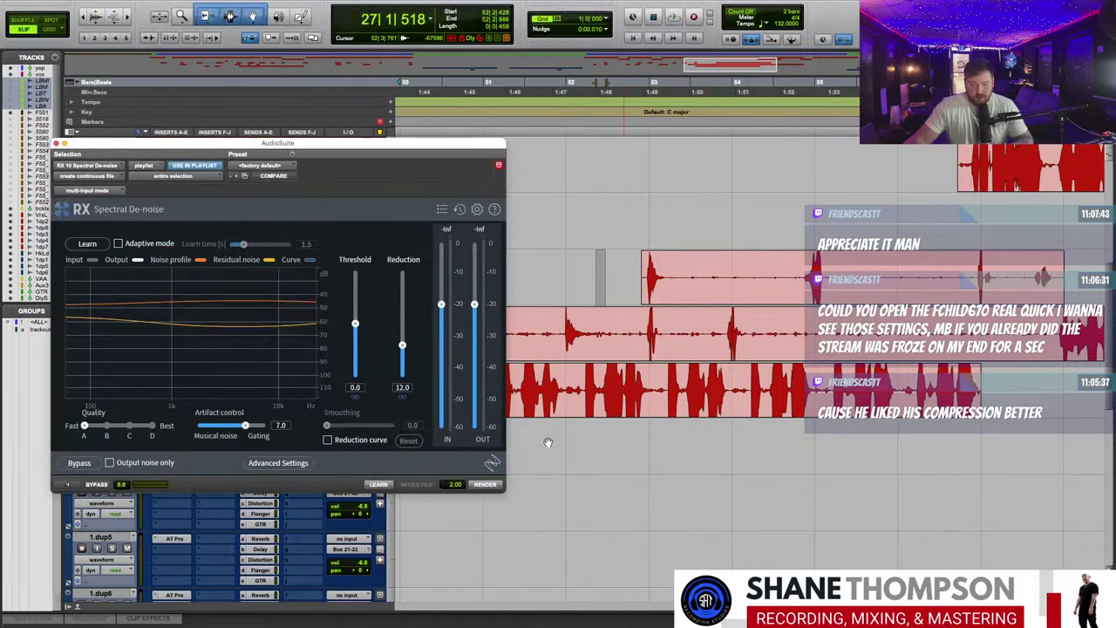
pyautogui.click(711, 286)
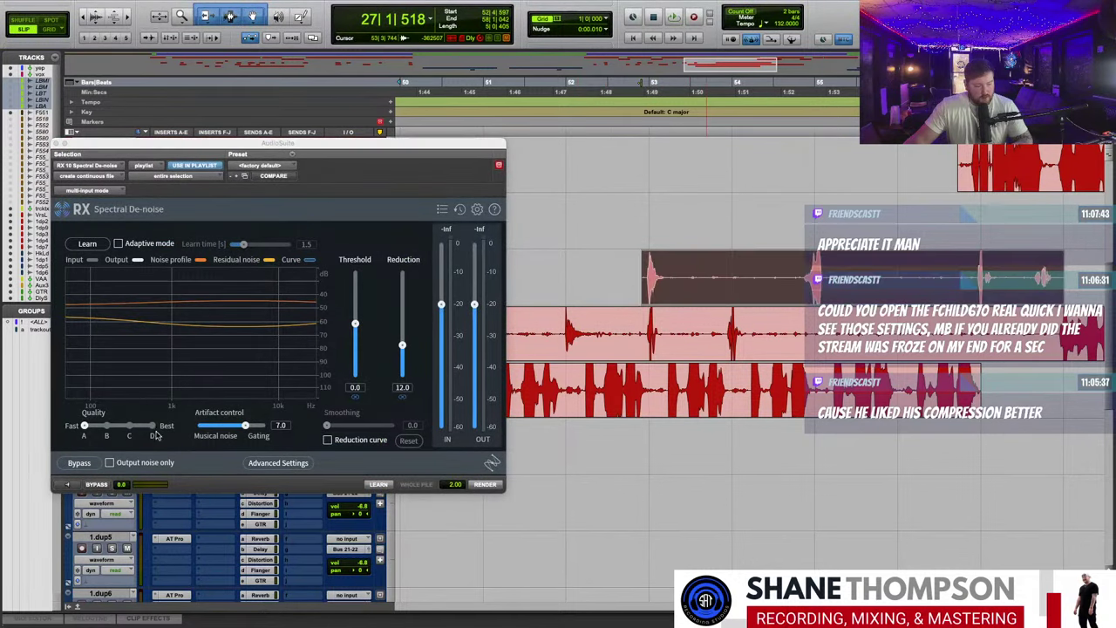
pyautogui.moveTo(422, 146); pyautogui.dragTo(534, 164)
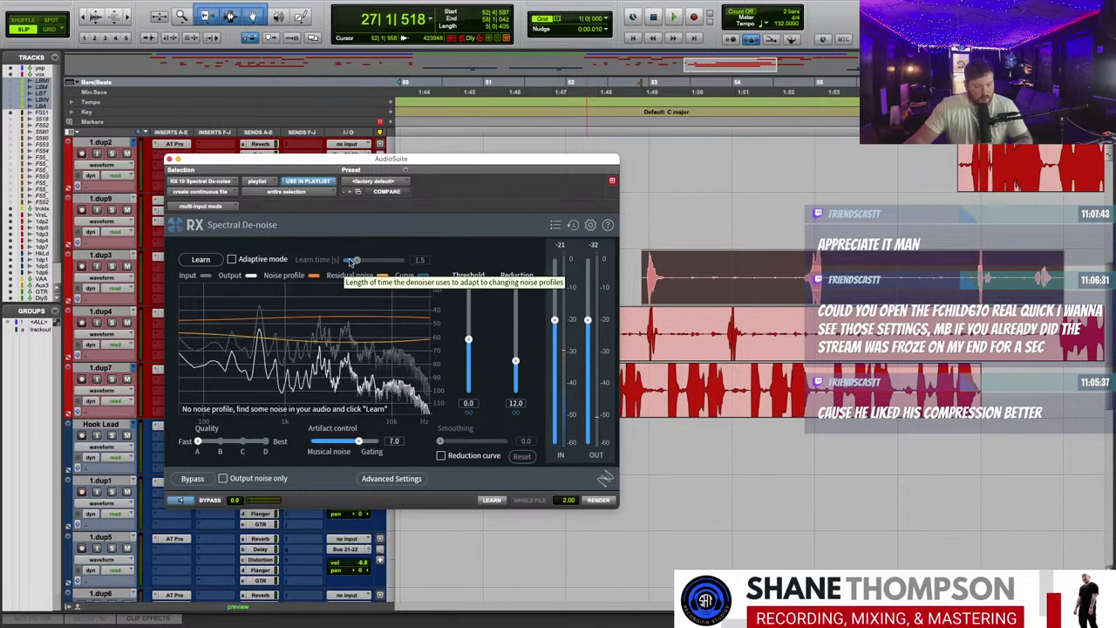
# - Set the de-noiser's artifact control to 6.9 and reduction to 0.0, and play briefly from 52|4|339
pyautogui.moveTo(358, 442); pyautogui.dragTo(322, 443)
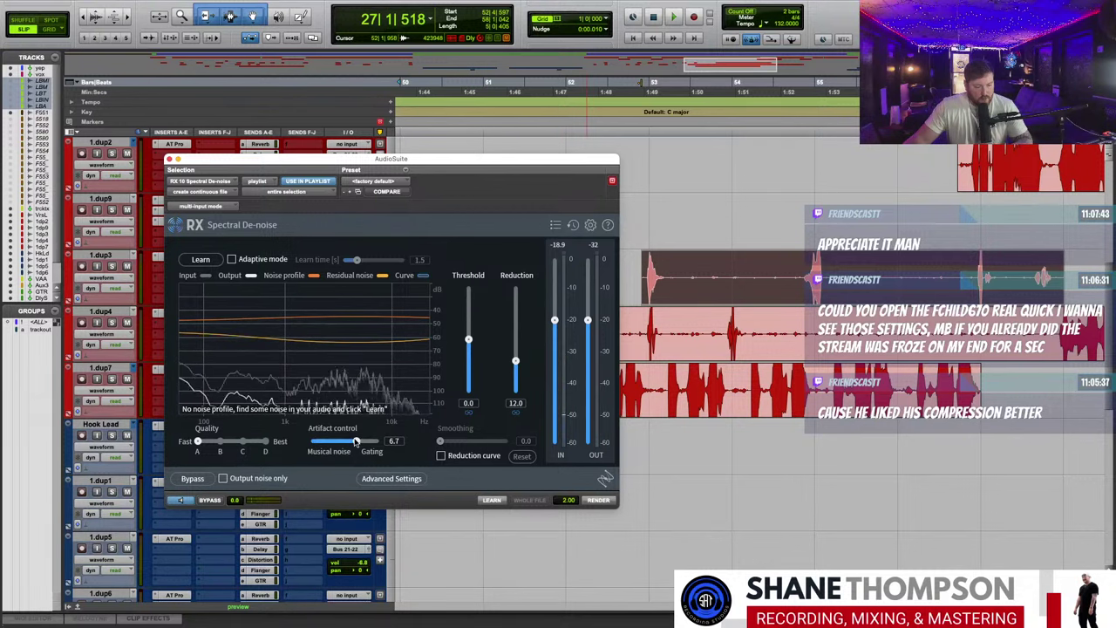
pyautogui.moveTo(516, 357); pyautogui.dragTo(525, 446)
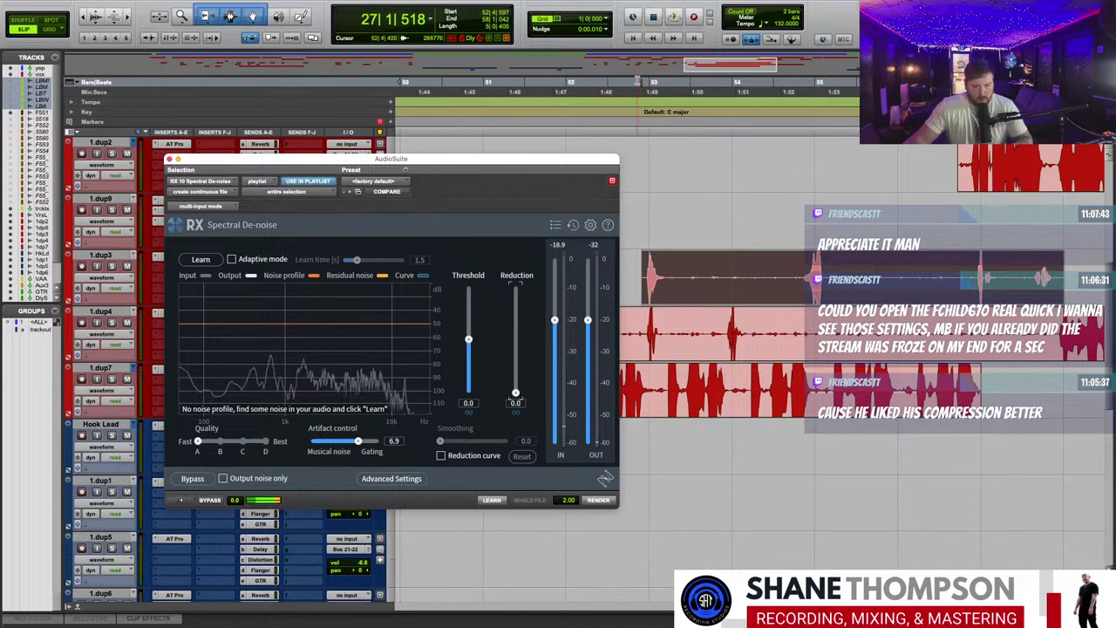
pyautogui.click(636, 81)
pyautogui.press('space')
pyautogui.press('space')
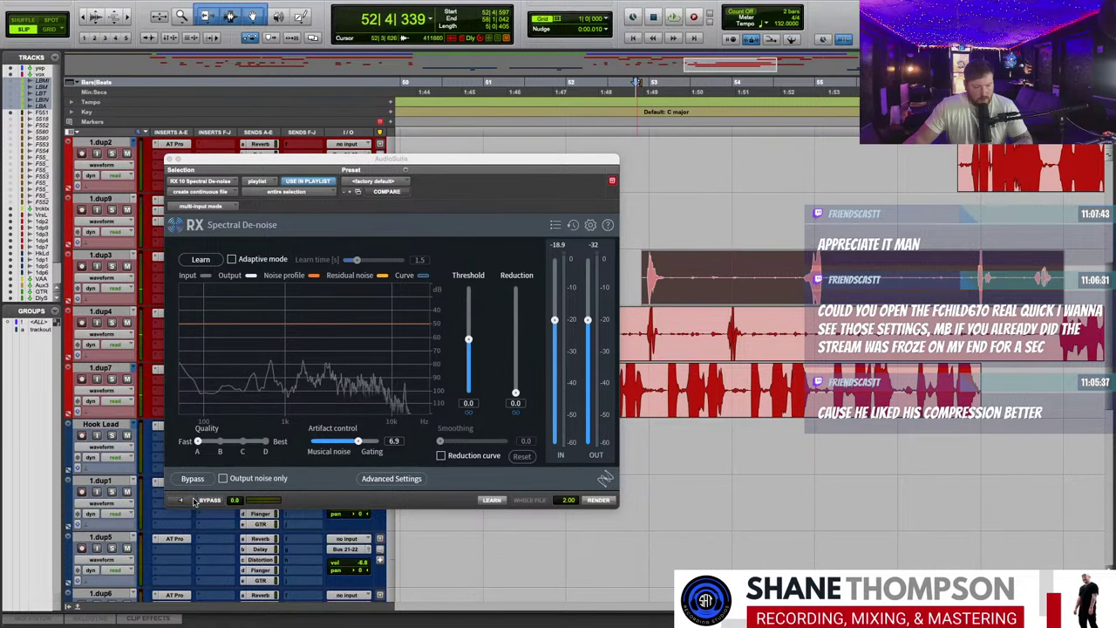
# - Preview the de-noise processing on the selected 1.dup3 clip and set the reduction to 7.9
pyautogui.click(183, 499)
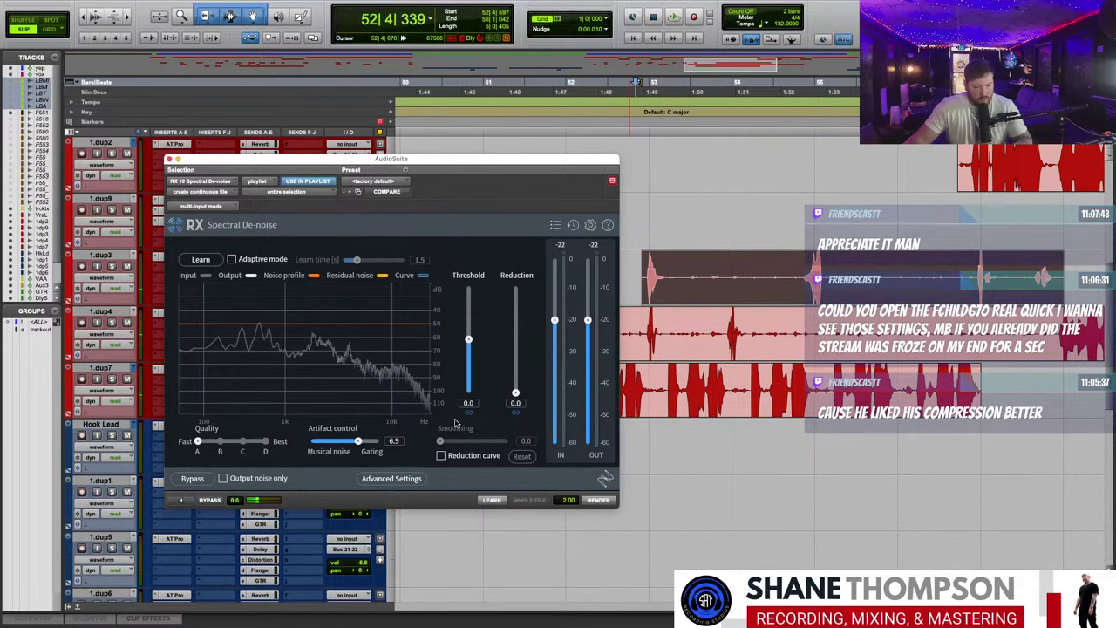
pyautogui.click(181, 501)
pyautogui.click(181, 499)
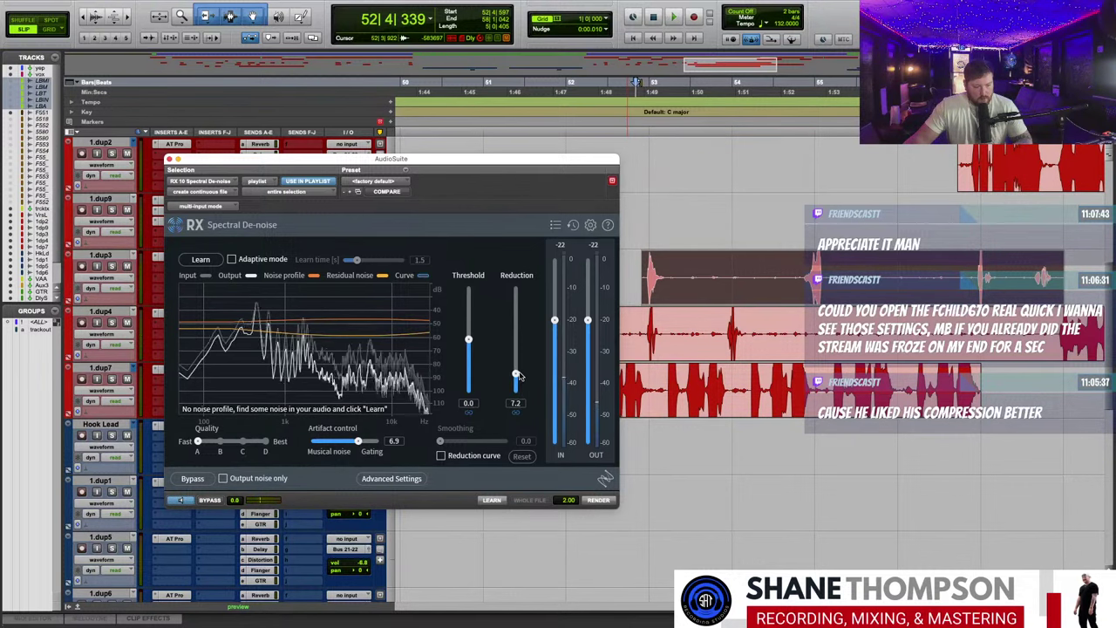
pyautogui.moveTo(516, 373); pyautogui.dragTo(516, 372)
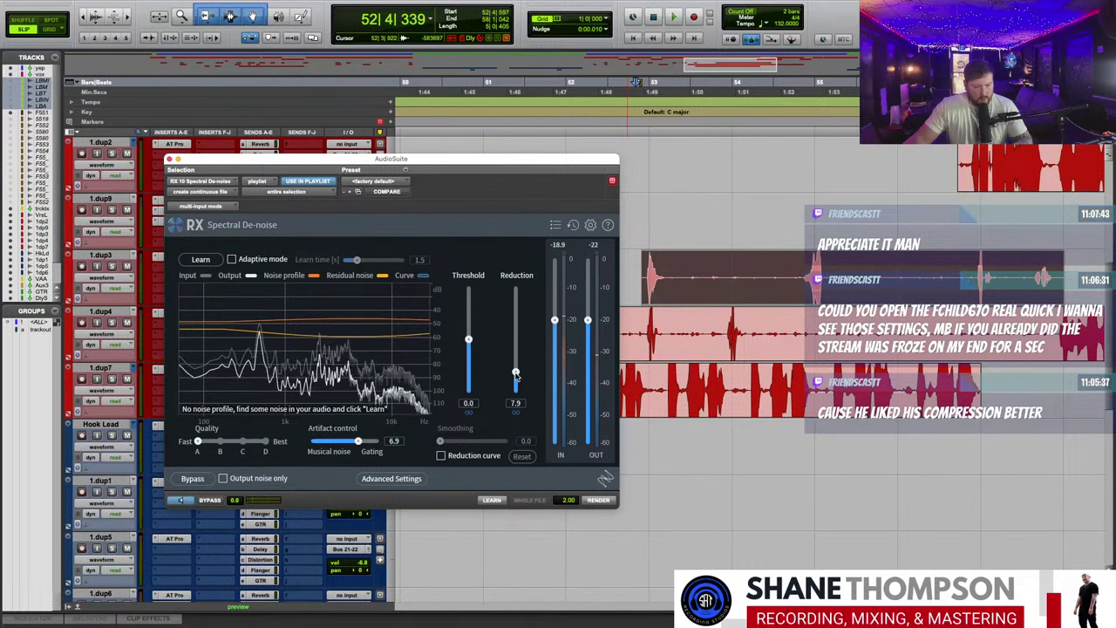
# - Set the RX Spectral De-noise threshold to 6.0 and the reduction to 8.3 for the selected 1.dup3 clip
pyautogui.moveTo(467, 308); pyautogui.dragTo(471, 276)
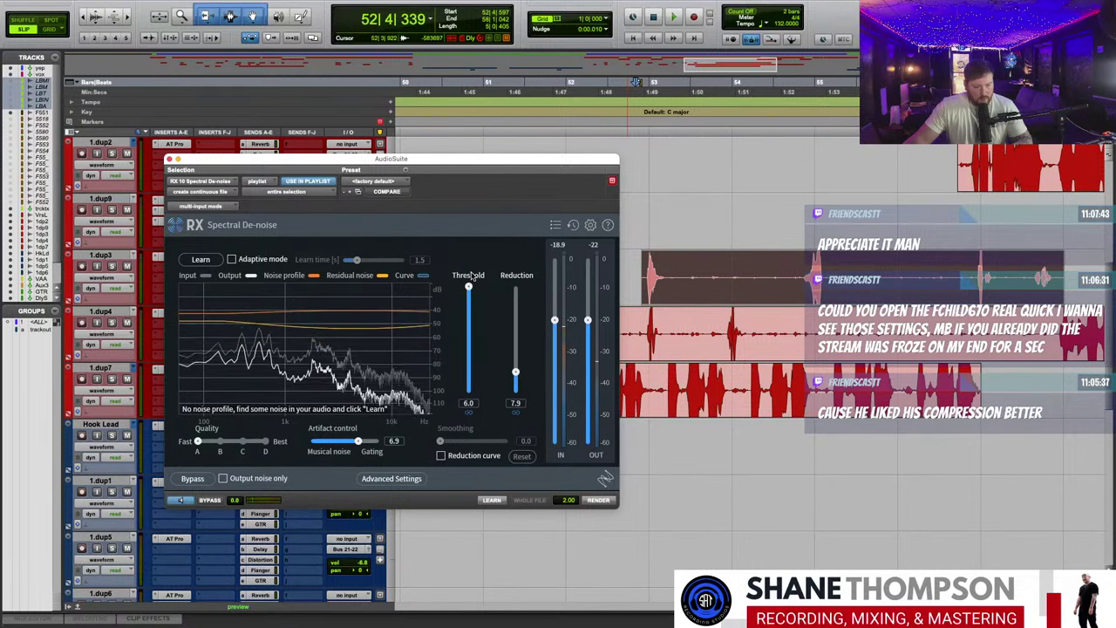
pyautogui.moveTo(515, 374)
pyautogui.mouseDown()
pyautogui.moveTo(513, 331)
pyautogui.moveTo(515, 397)
pyautogui.moveTo(517, 374)
pyautogui.mouseUp()
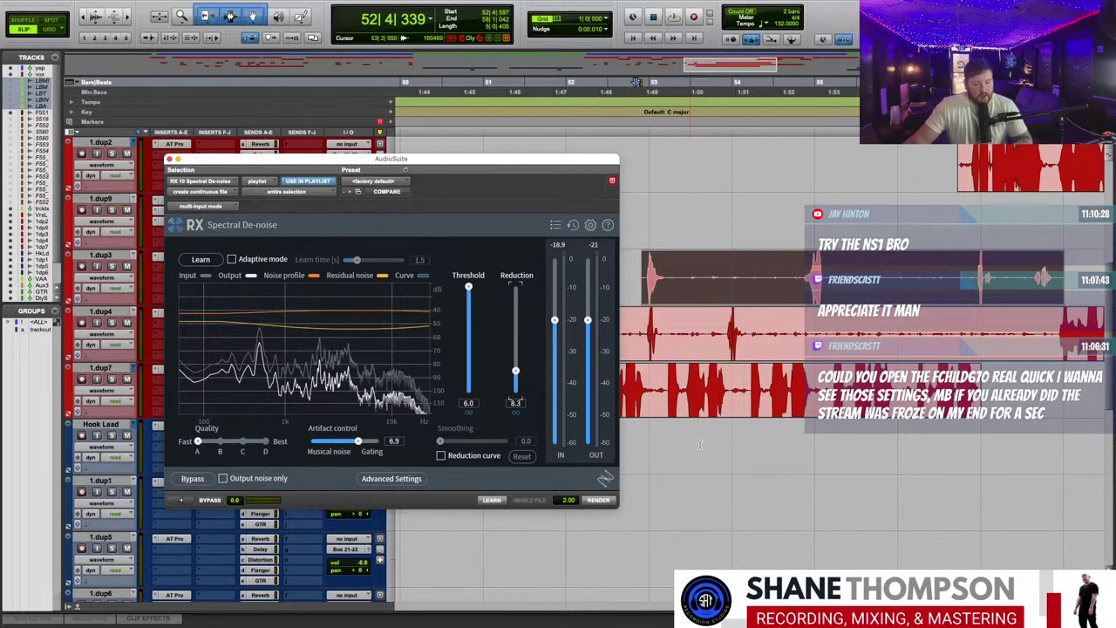
pyautogui.moveTo(593, 158); pyautogui.dragTo(569, 214)
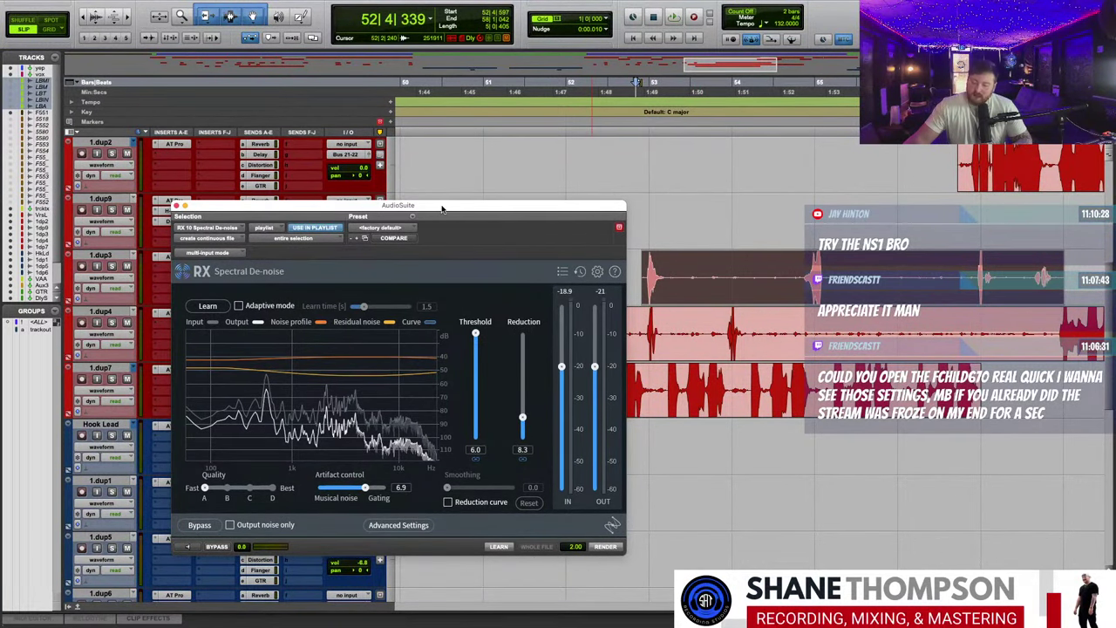
pyautogui.moveTo(442, 210); pyautogui.dragTo(449, 199)
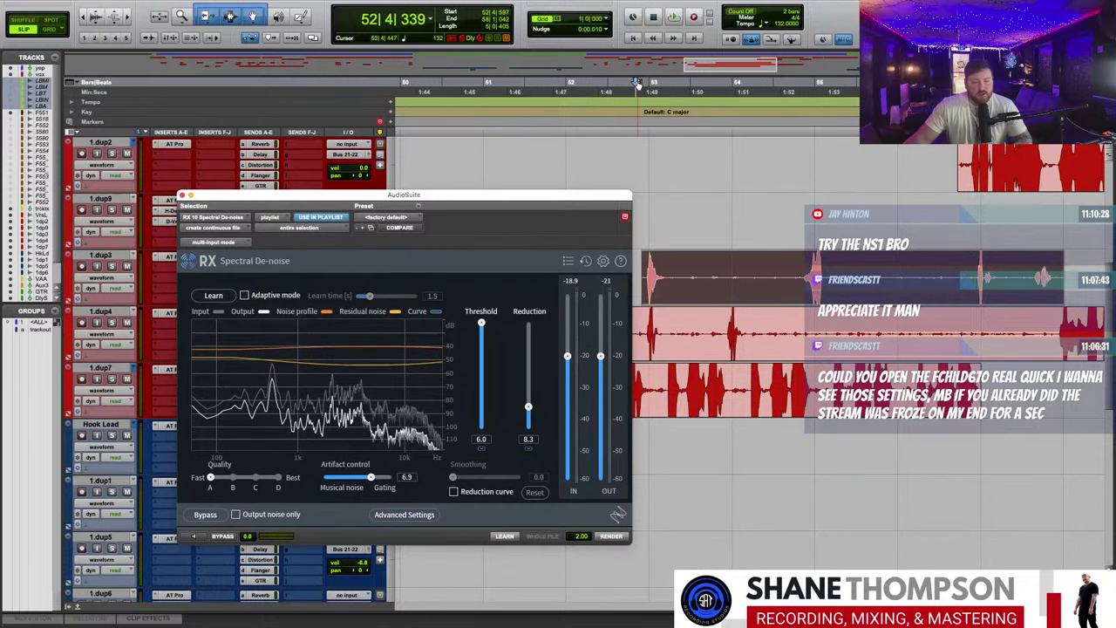
# - Listen to the vocals from just before the selected 1.dup3 clip and preview it through Spectral De-noise
pyautogui.click(630, 82)
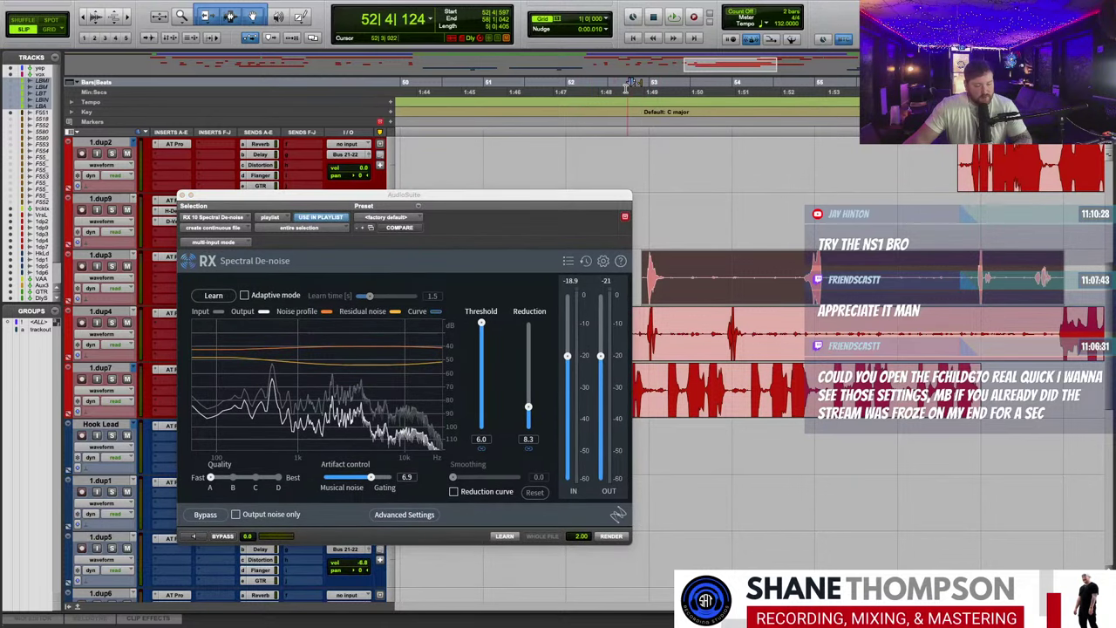
pyautogui.press('space')
pyautogui.press('space')
pyautogui.click(199, 537)
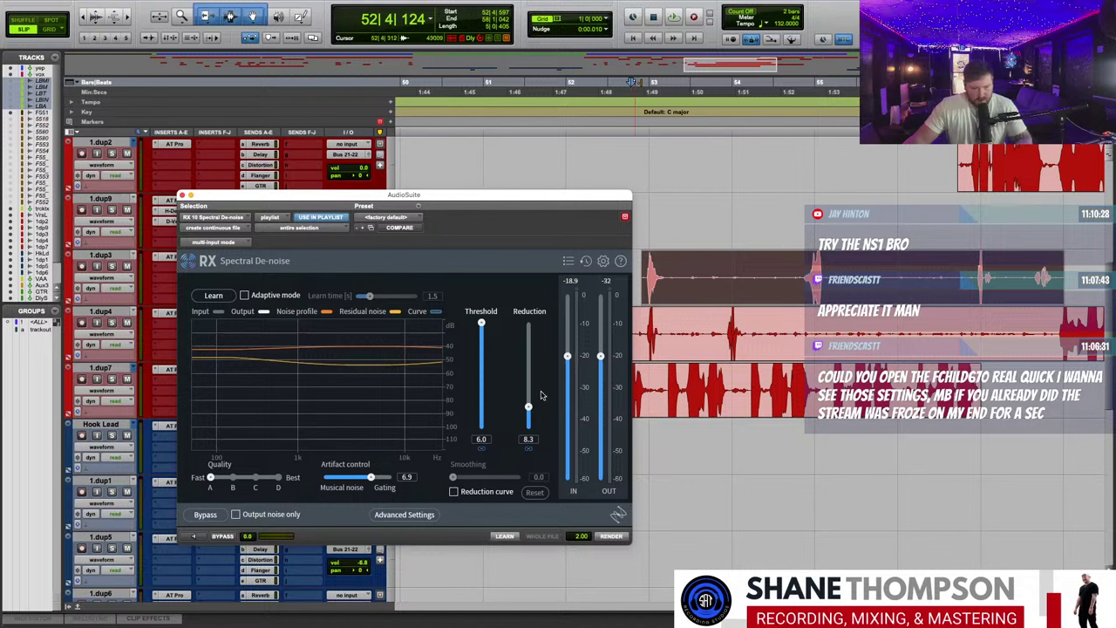
# - Lower the Spectral De-noise reduction to 4.4 and render the effect onto the selected 1.dup3 clip
pyautogui.click(627, 83)
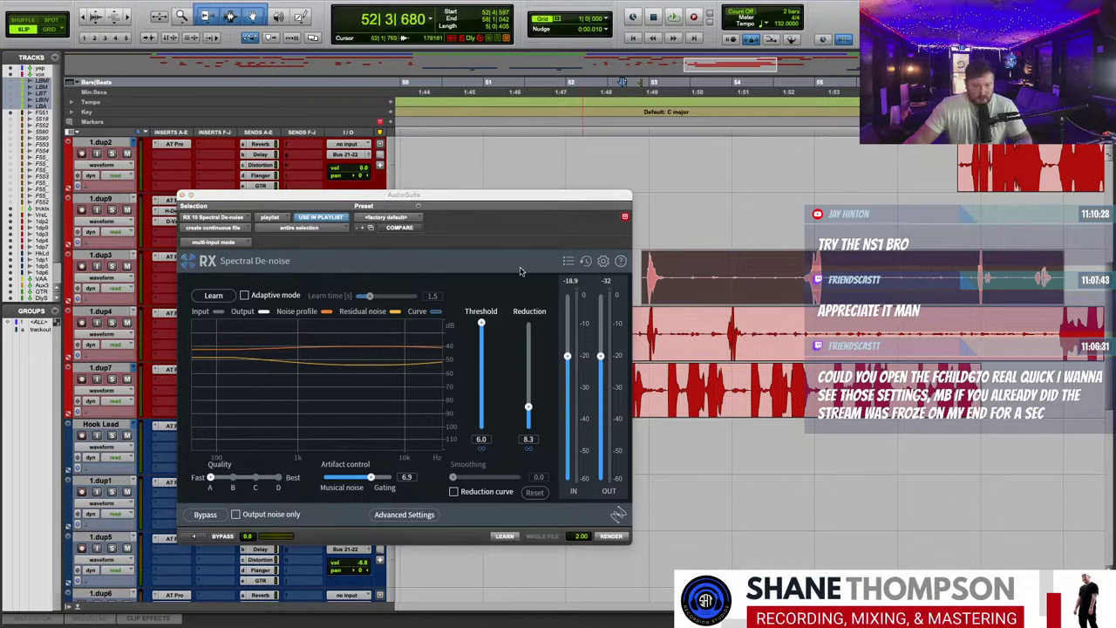
pyautogui.click(532, 420)
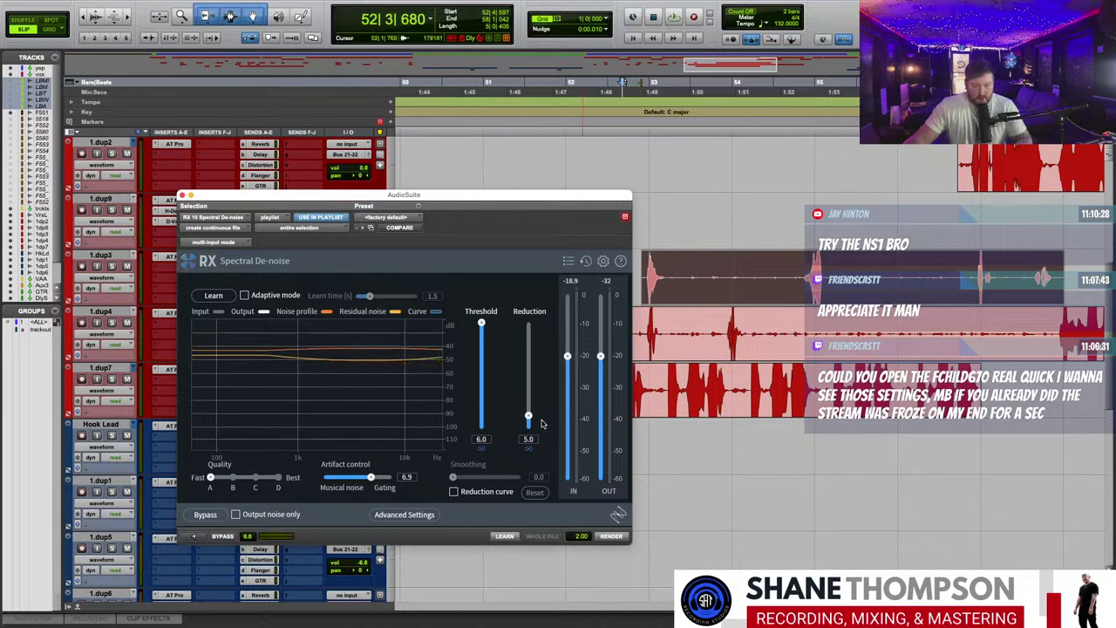
pyautogui.click(623, 538)
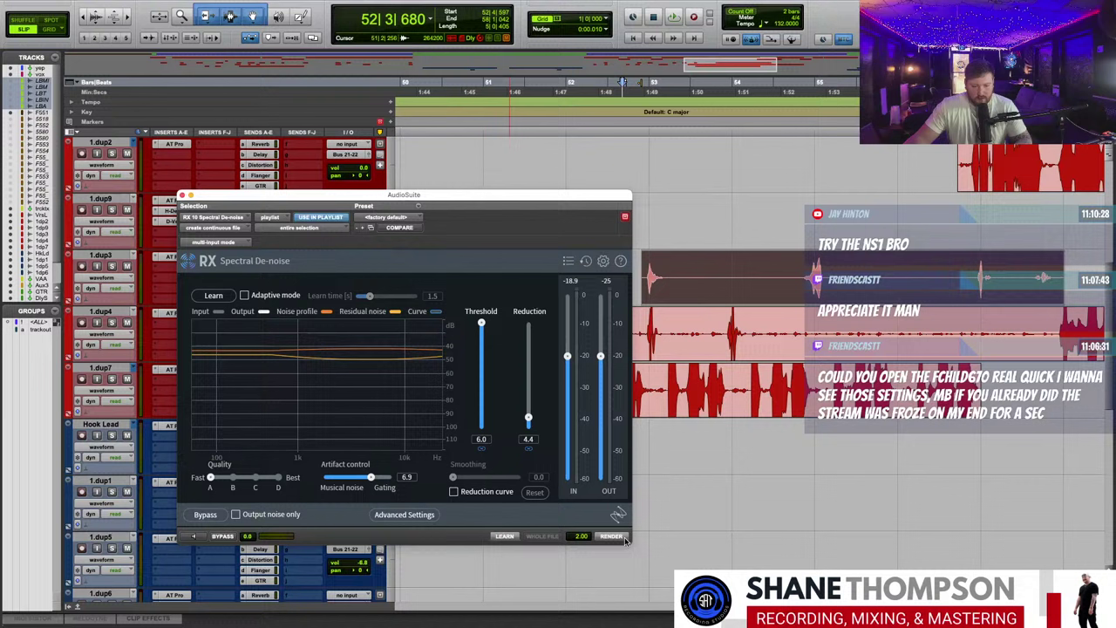
# - Solo the 1.dup3 track, play back the rendered clip from just before its start, and close Spectral De-noise
pyautogui.click(638, 85)
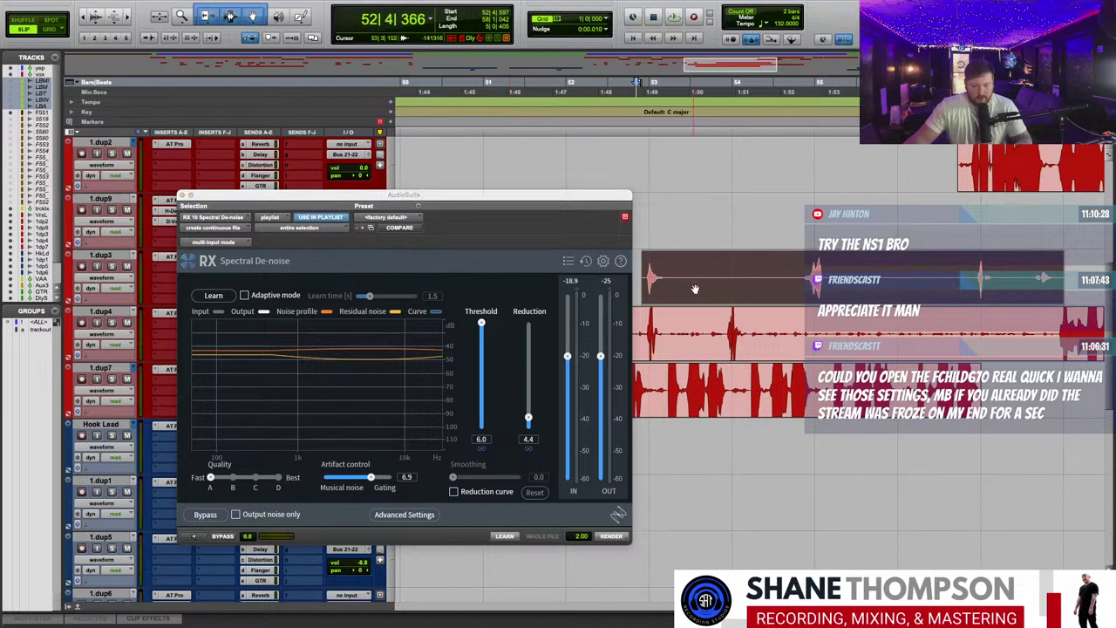
pyautogui.press('space')
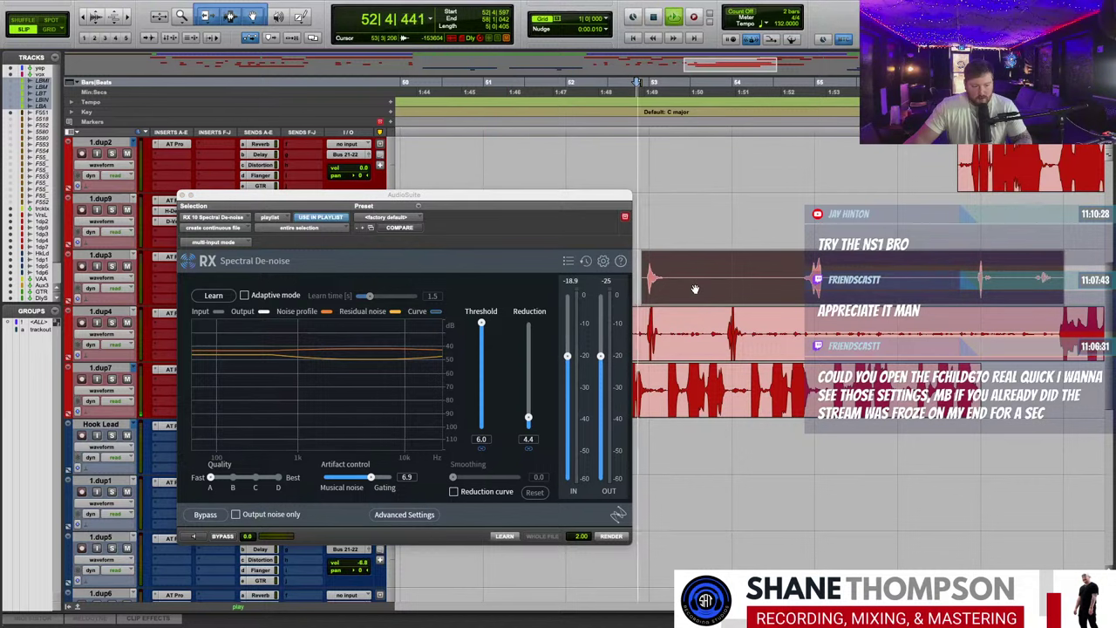
pyautogui.press('space')
pyautogui.press('space')
pyautogui.click(111, 266)
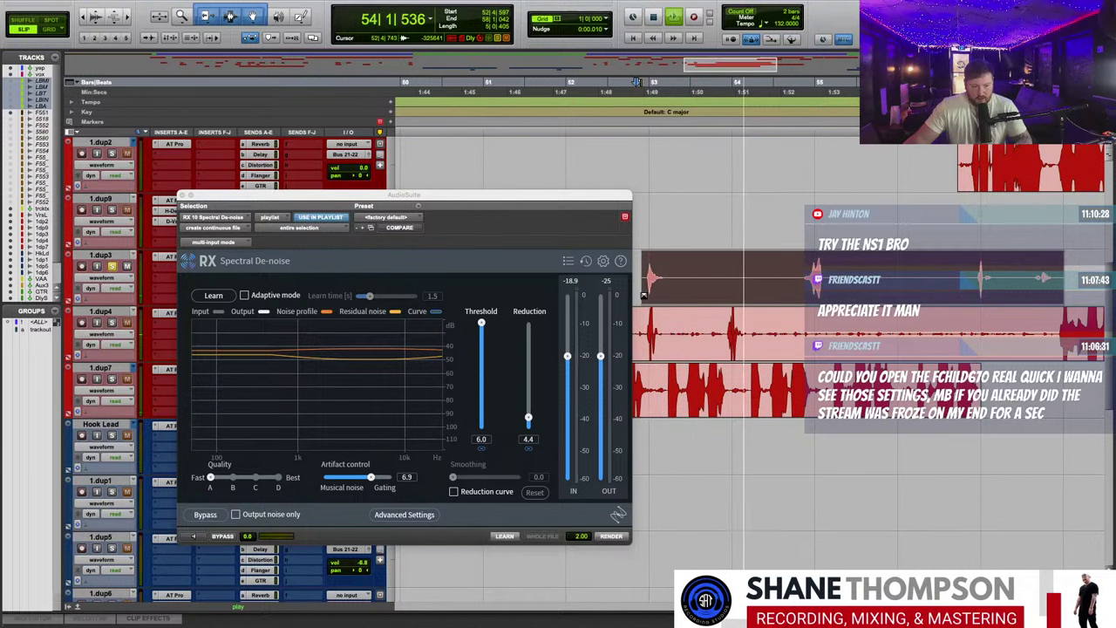
pyautogui.press('space')
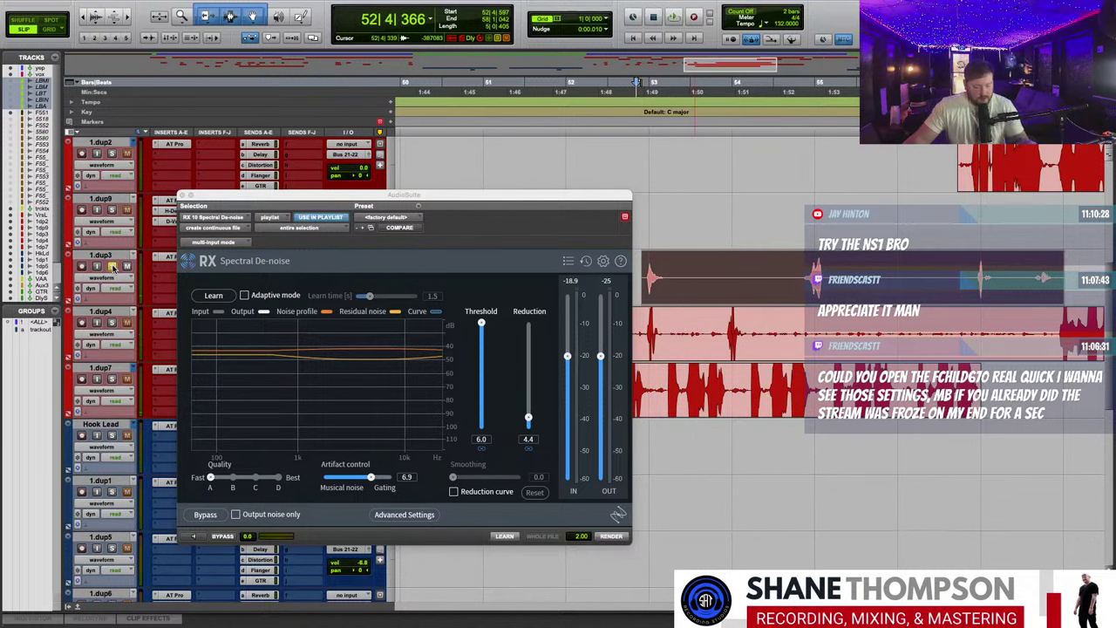
pyautogui.press('space')
pyautogui.press('space')
pyautogui.press('space')
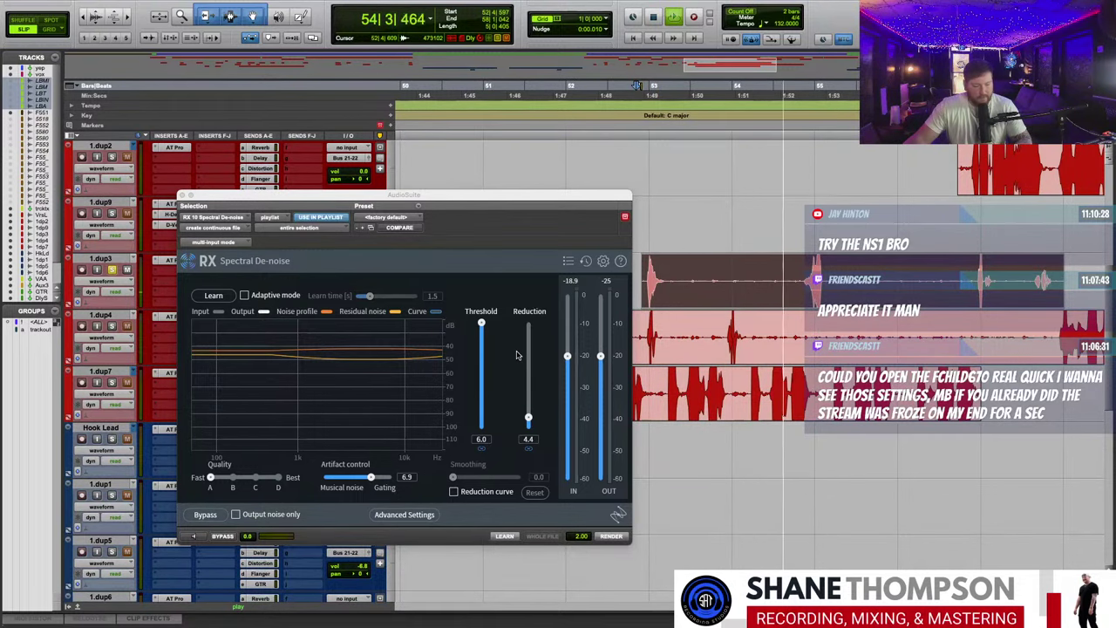
pyautogui.press('space')
pyautogui.click(185, 197)
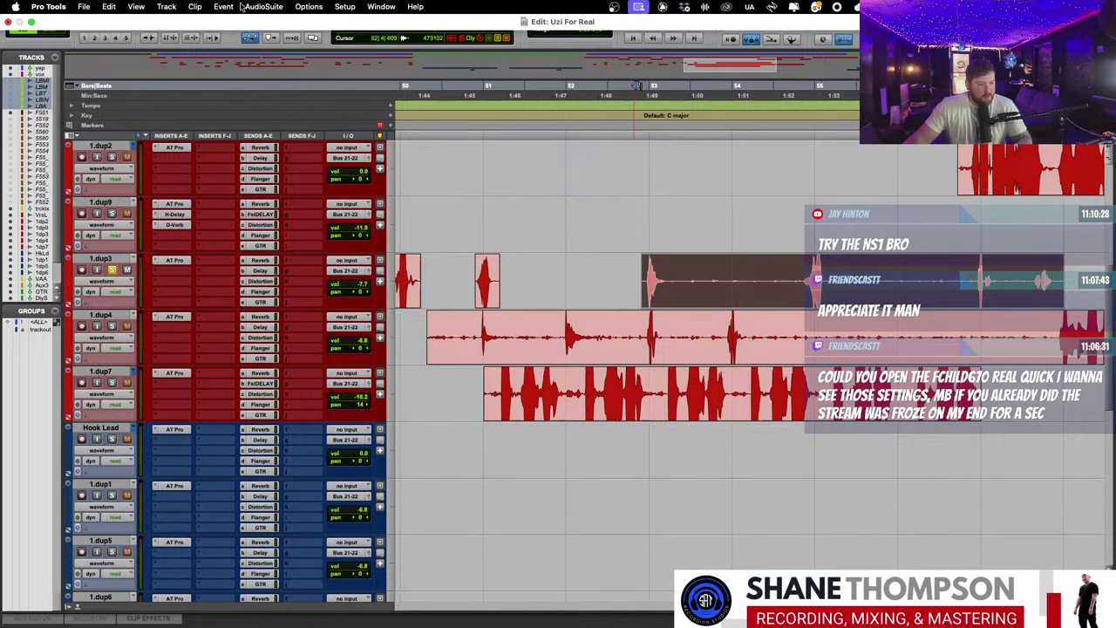
# - Open the iZotope RX 10 Voice De-noise AudioSuite plug-in for the selected 1.dup3 clip
pyautogui.click(263, 7)
pyautogui.moveTo(288, 478)
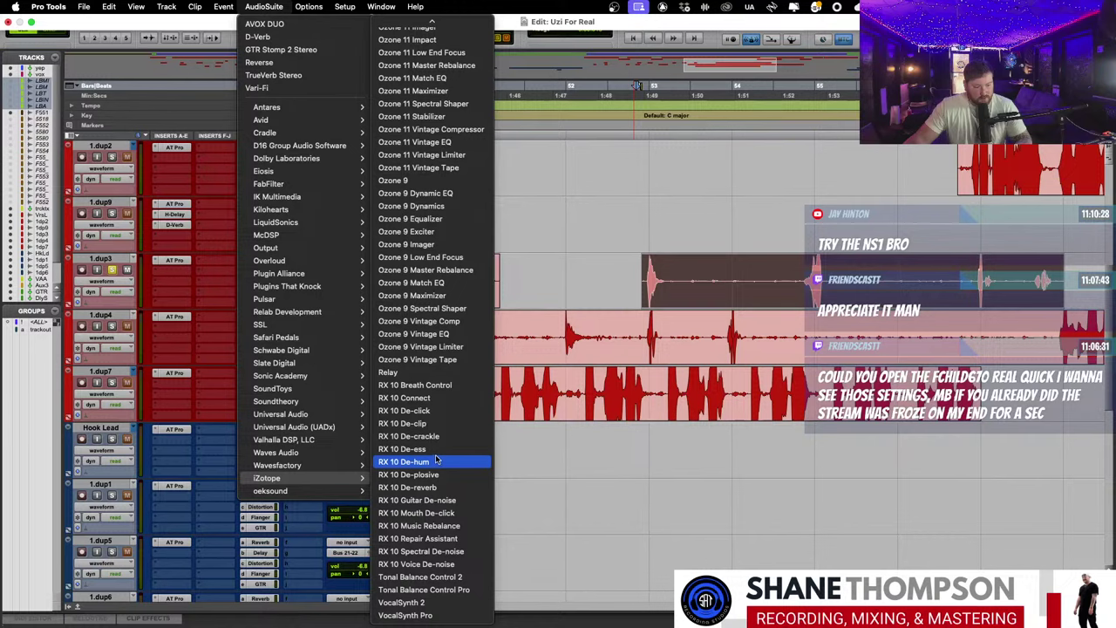
pyautogui.click(417, 564)
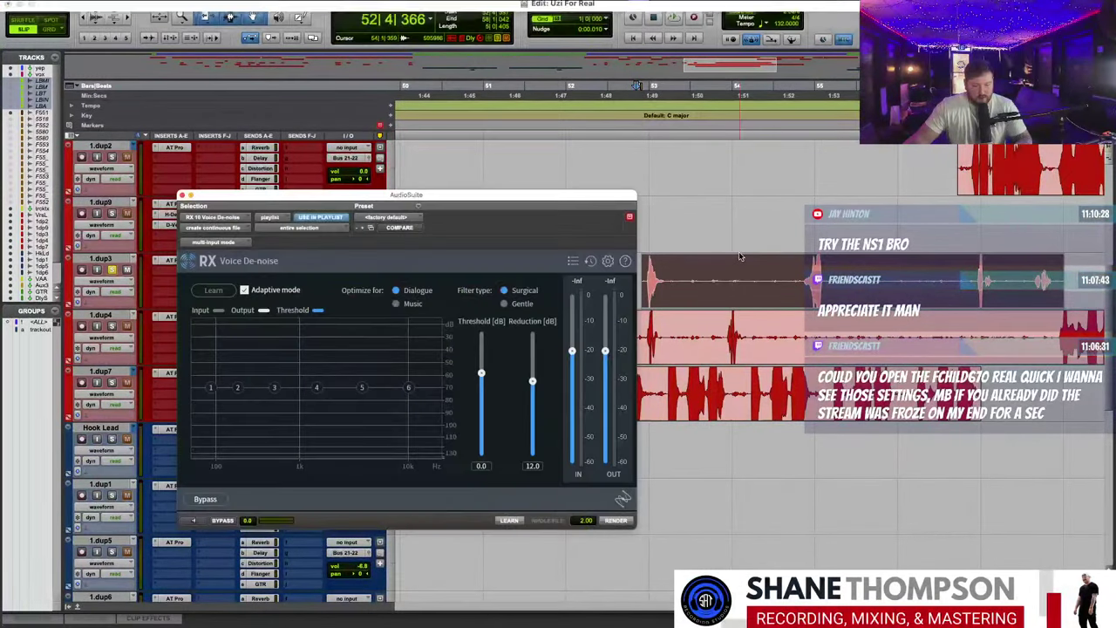
pyautogui.click(181, 195)
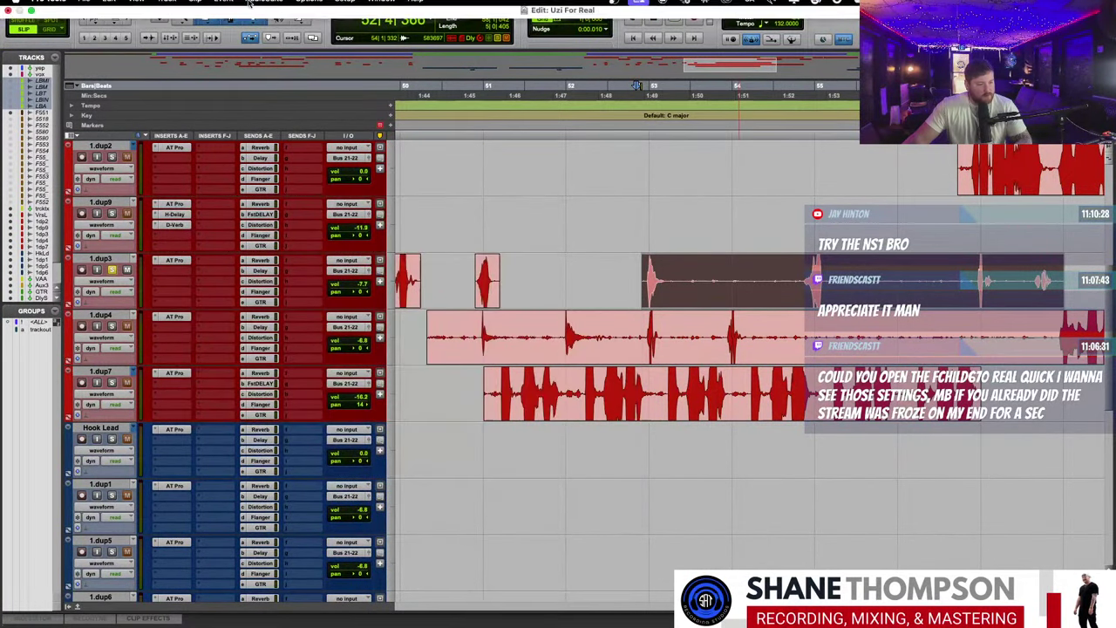
pyautogui.click(263, 6)
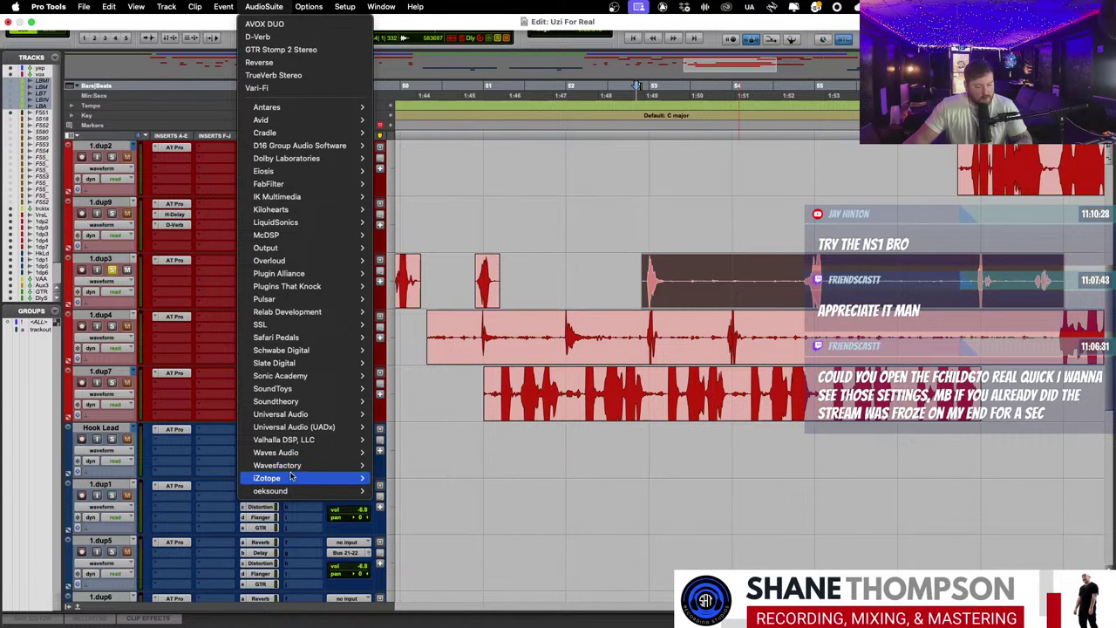
pyautogui.scroll(-5, 445, 540)
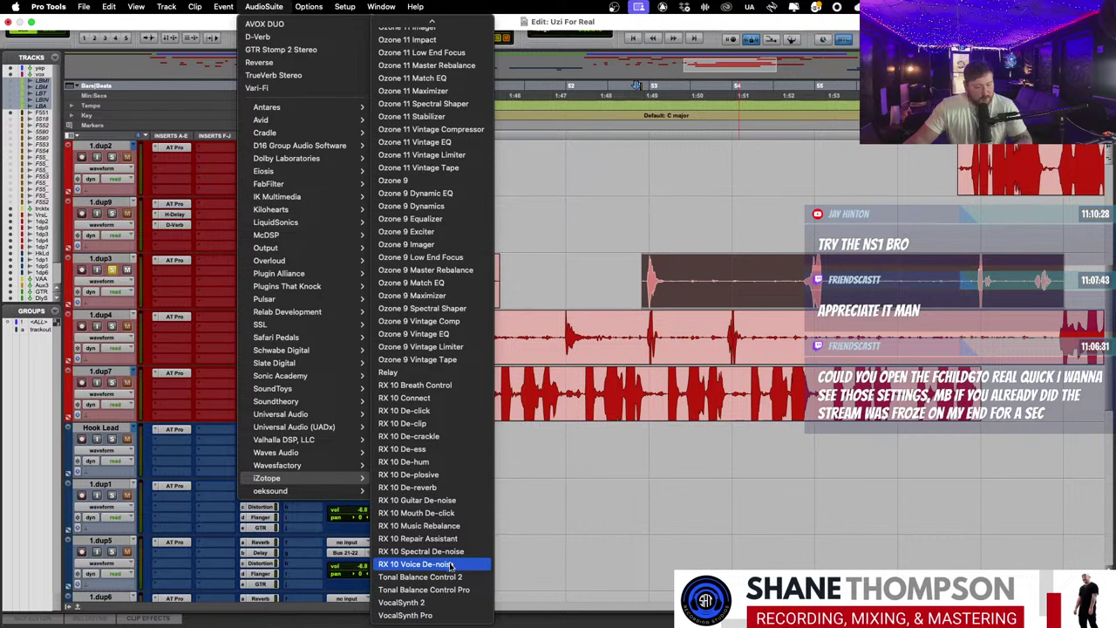
pyautogui.click(451, 565)
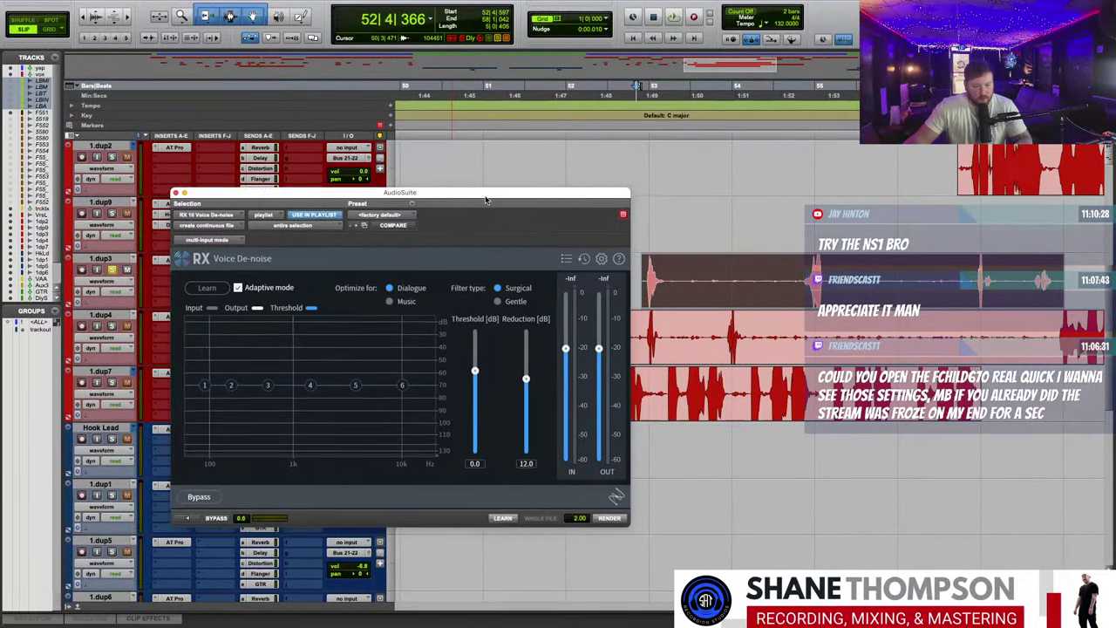
# - Preview the clip through Voice De-noise optimized for Music with reduction at 0.0, and close the plug-in without rendering
pyautogui.moveTo(491, 195); pyautogui.dragTo(418, 188)
pyautogui.click(626, 87)
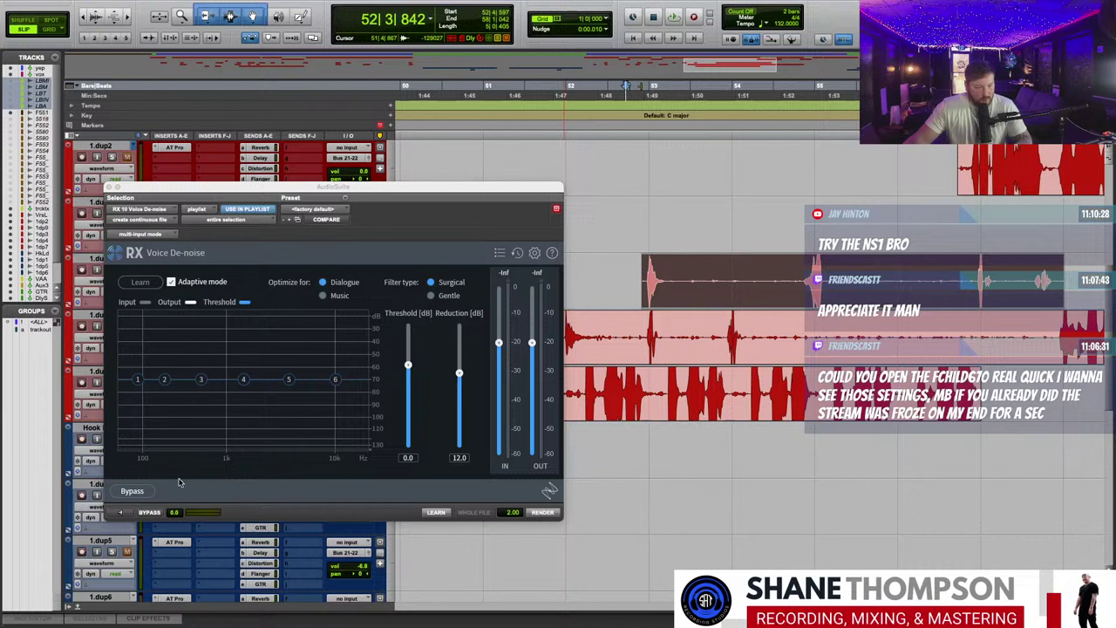
pyautogui.click(121, 512)
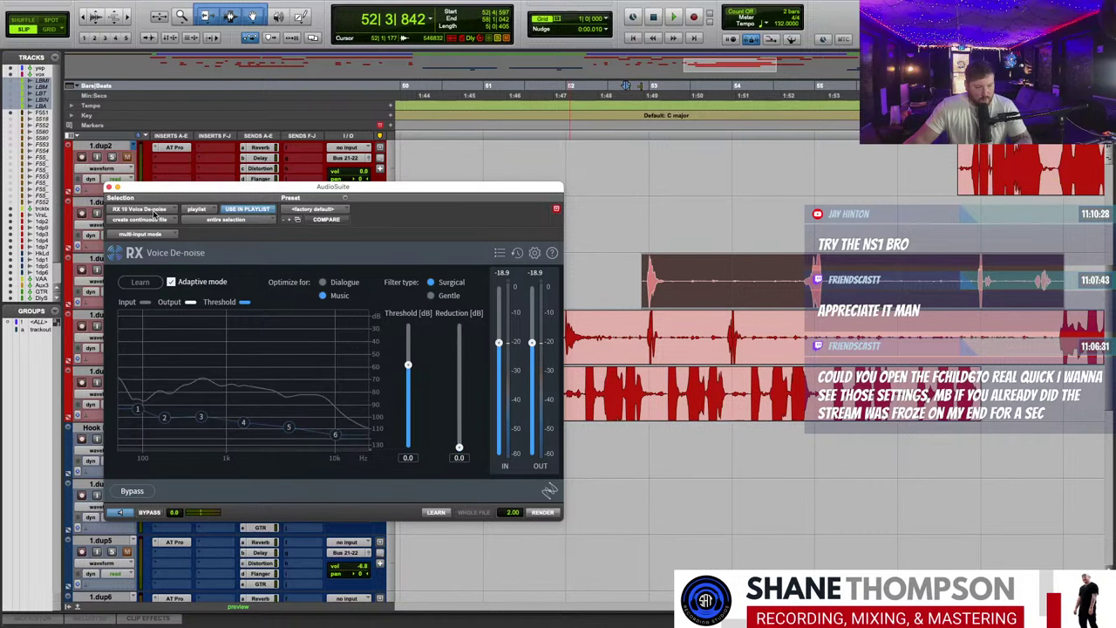
pyautogui.click(112, 188)
# - Preview and render RX 10 De-crackle at Low quality and strength 5.0 on the 1.dup3 clip, and play it back
pyautogui.click(266, 7)
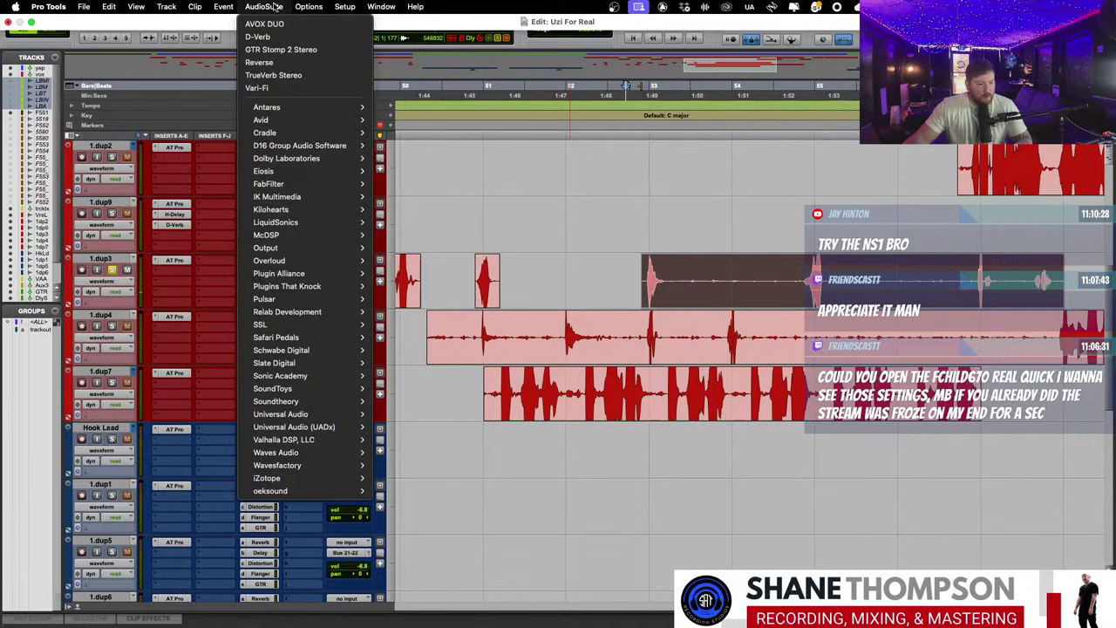
pyautogui.moveTo(349, 477)
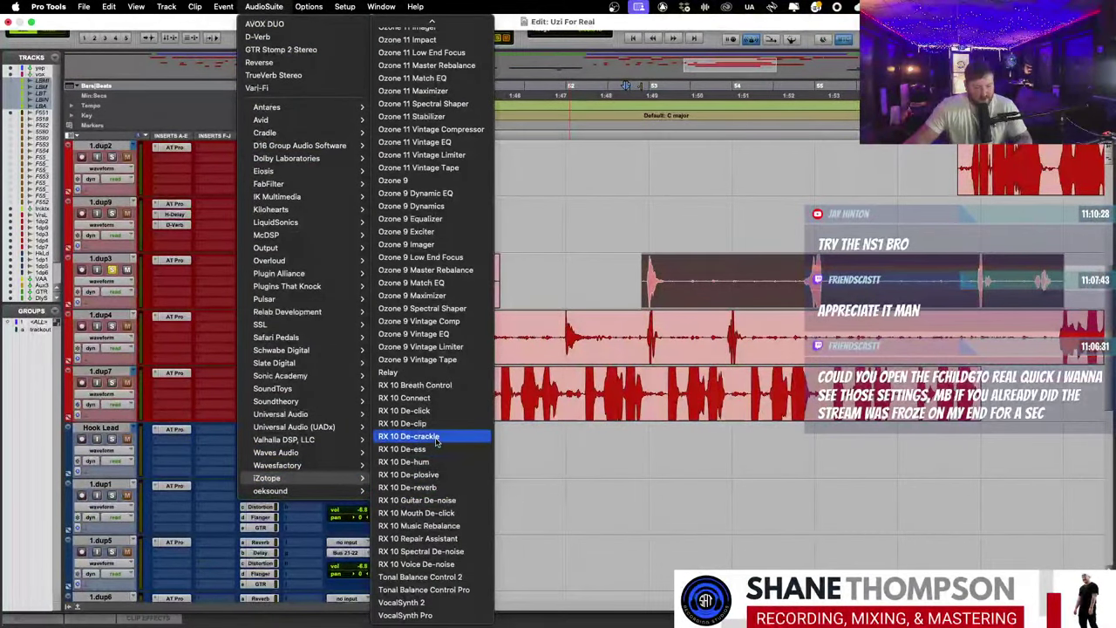
pyautogui.click(437, 438)
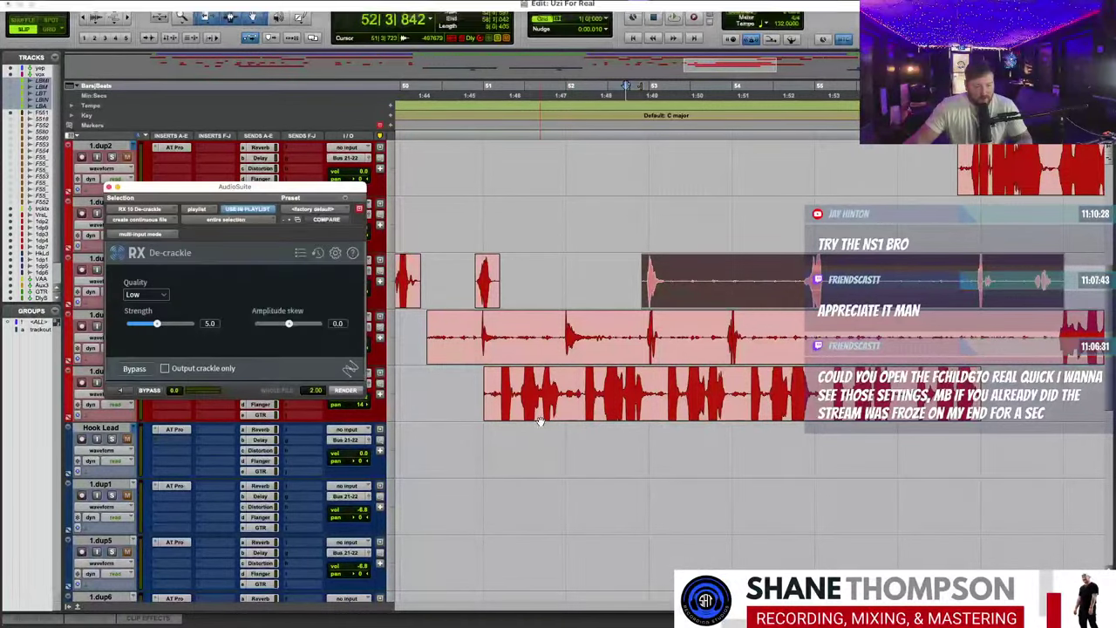
pyautogui.moveTo(333, 188); pyautogui.dragTo(521, 240)
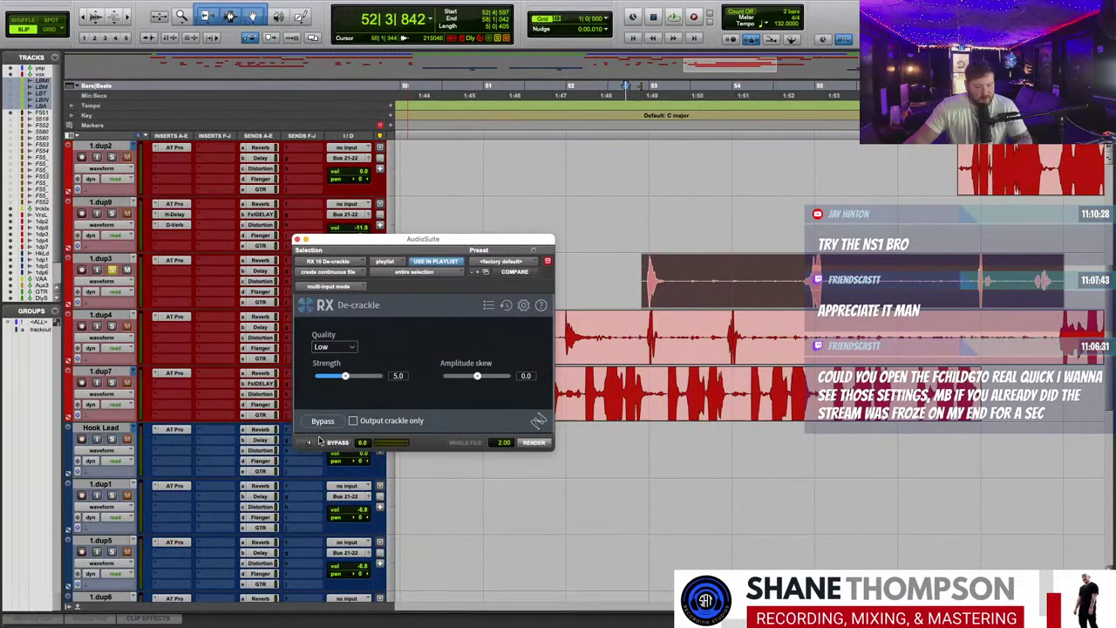
pyautogui.click(315, 443)
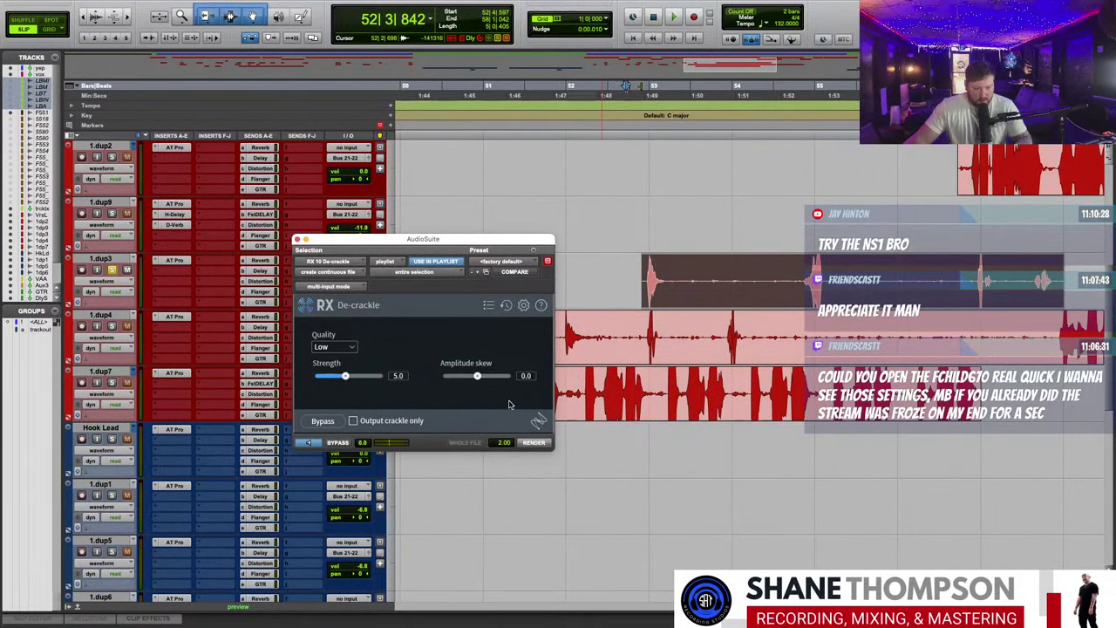
pyautogui.click(536, 442)
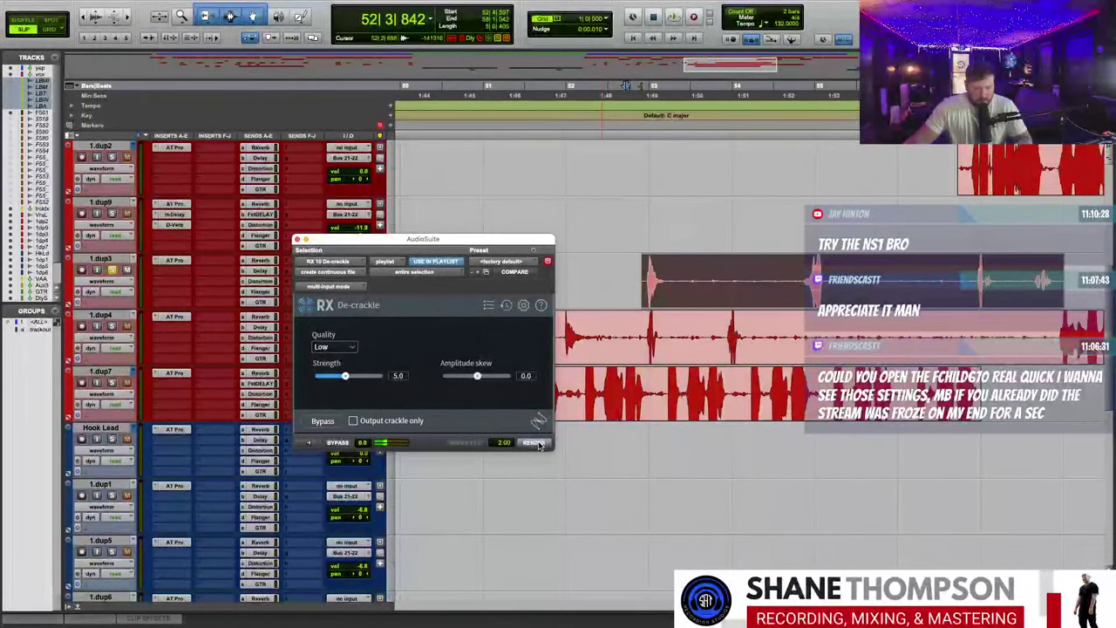
pyautogui.press('space')
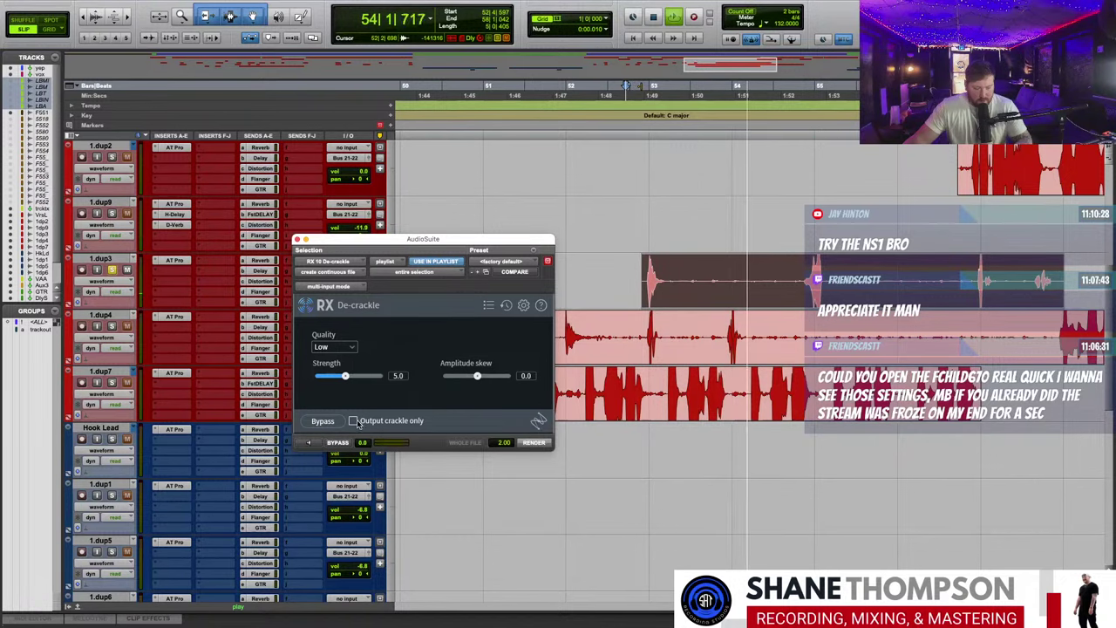
pyautogui.press('space')
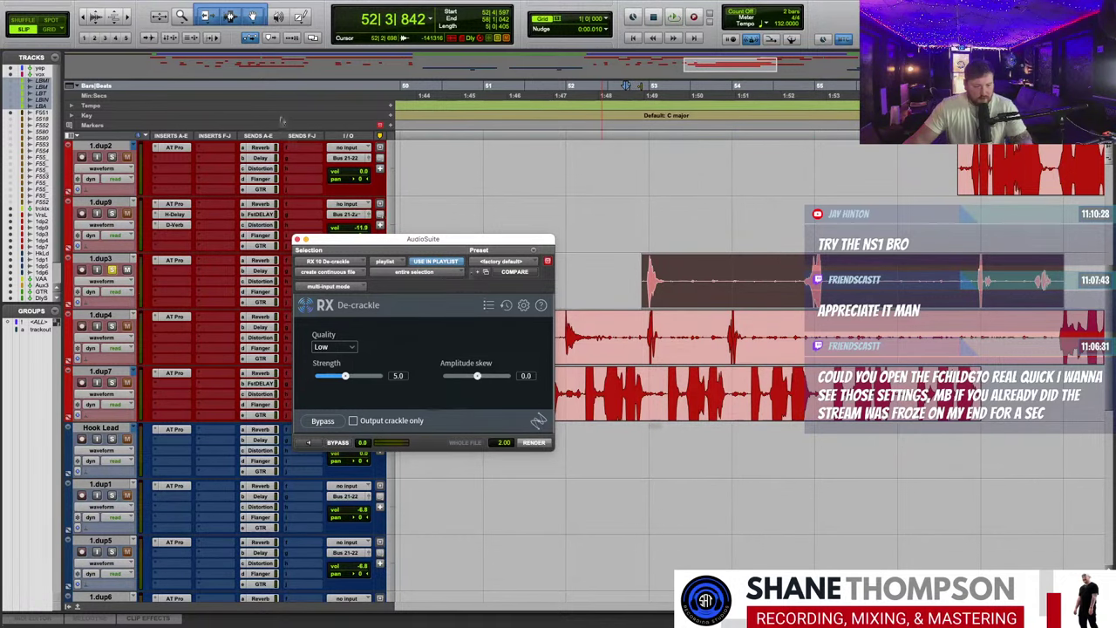
# - Open the iZotope RX 10 De-click AudioSuite plug-in for the selected 1.dup3 clip
pyautogui.moveTo(212, 5)
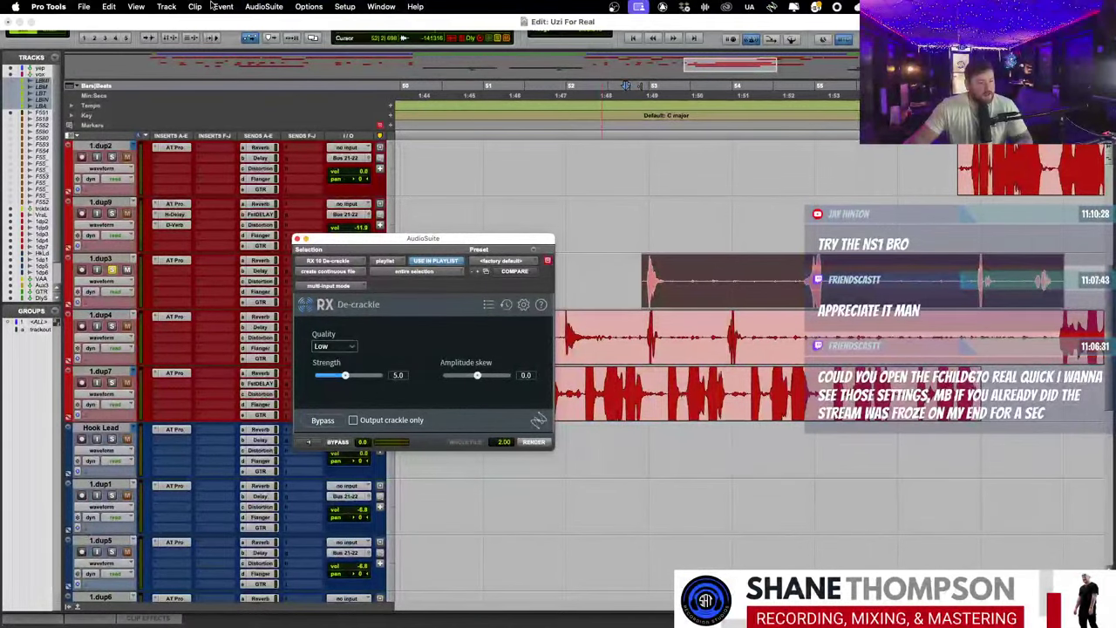
pyautogui.click(262, 6)
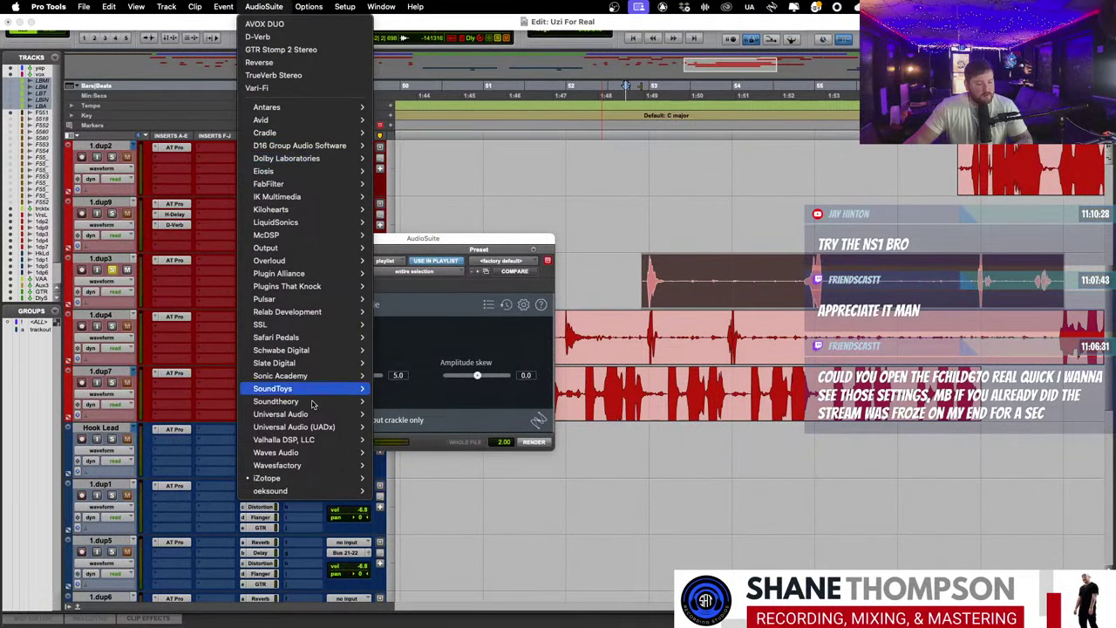
pyautogui.scroll(-5, 427, 481)
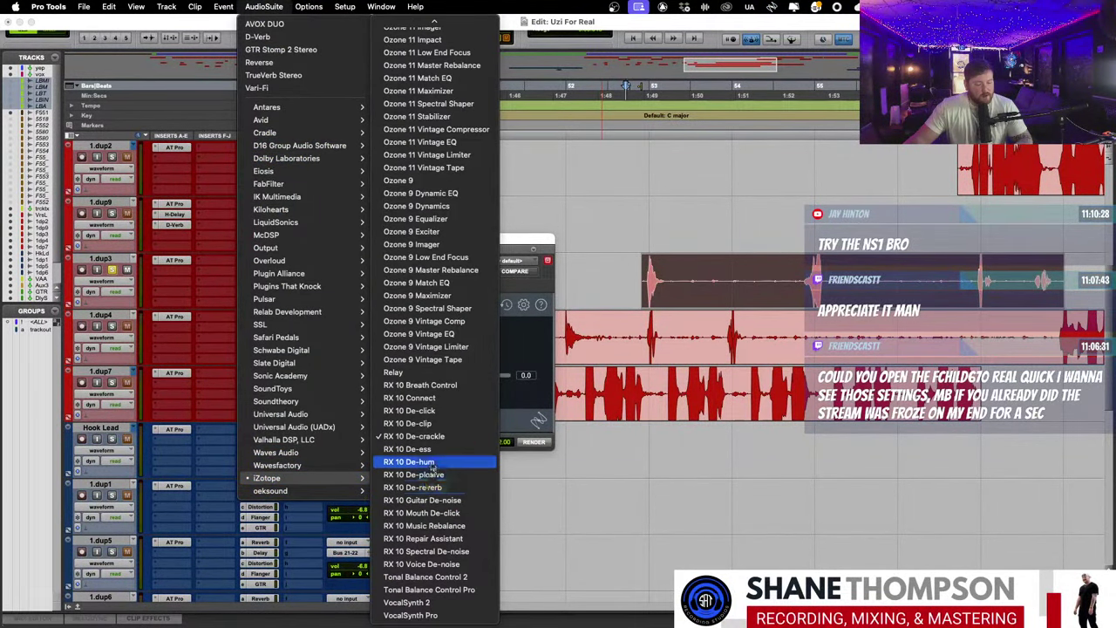
pyautogui.click(463, 409)
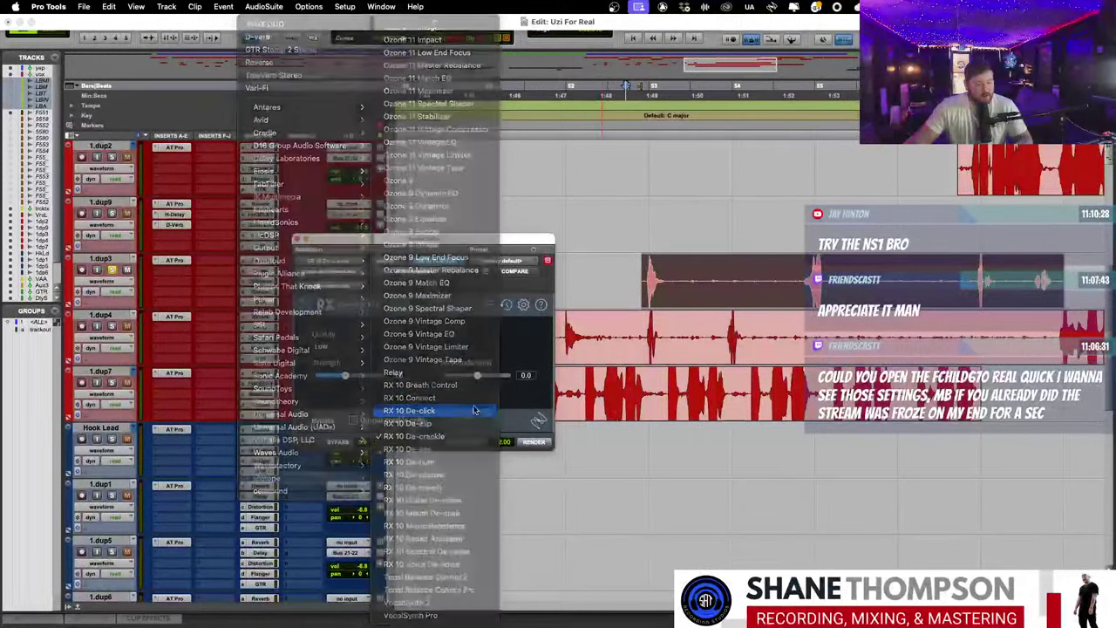
# - Render RX 10 De-click on the 1.dup3 clip with the Single-band algorithm and sensitivity 5.0, play it back, and close the plug-in
pyautogui.moveTo(483, 249); pyautogui.dragTo(403, 245)
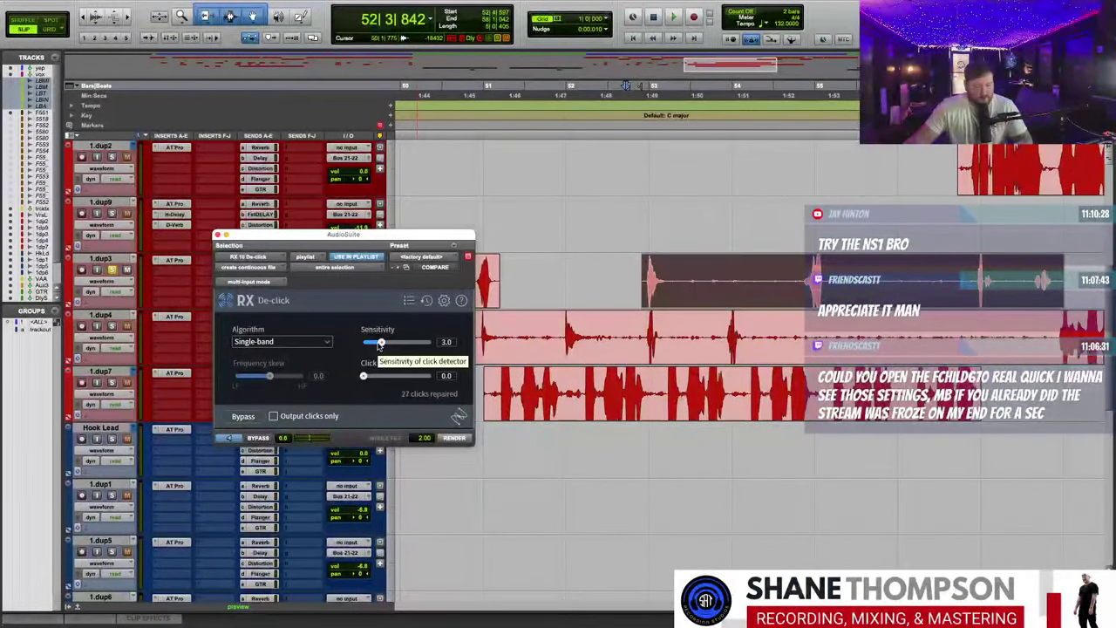
pyautogui.moveTo(380, 344); pyautogui.dragTo(394, 345)
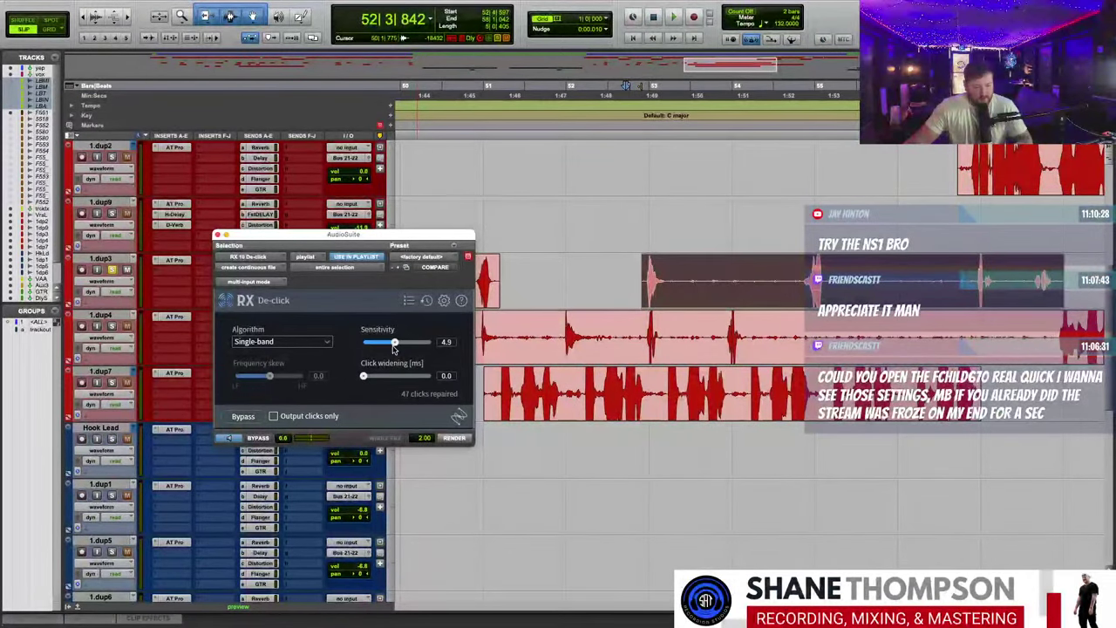
pyautogui.click(455, 438)
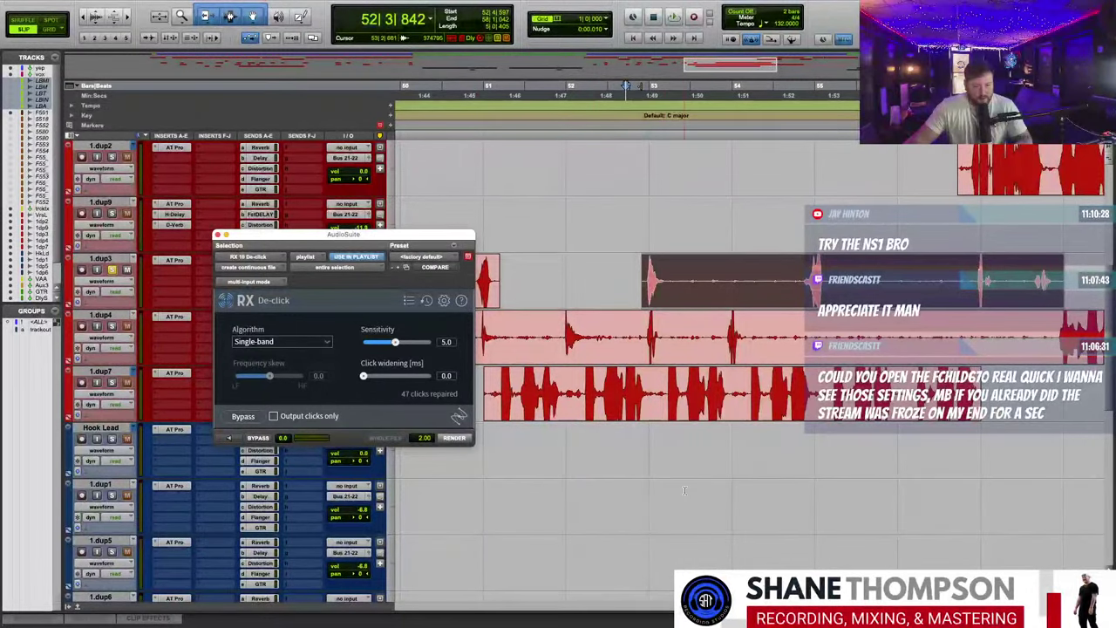
pyautogui.press('space')
pyautogui.press('space')
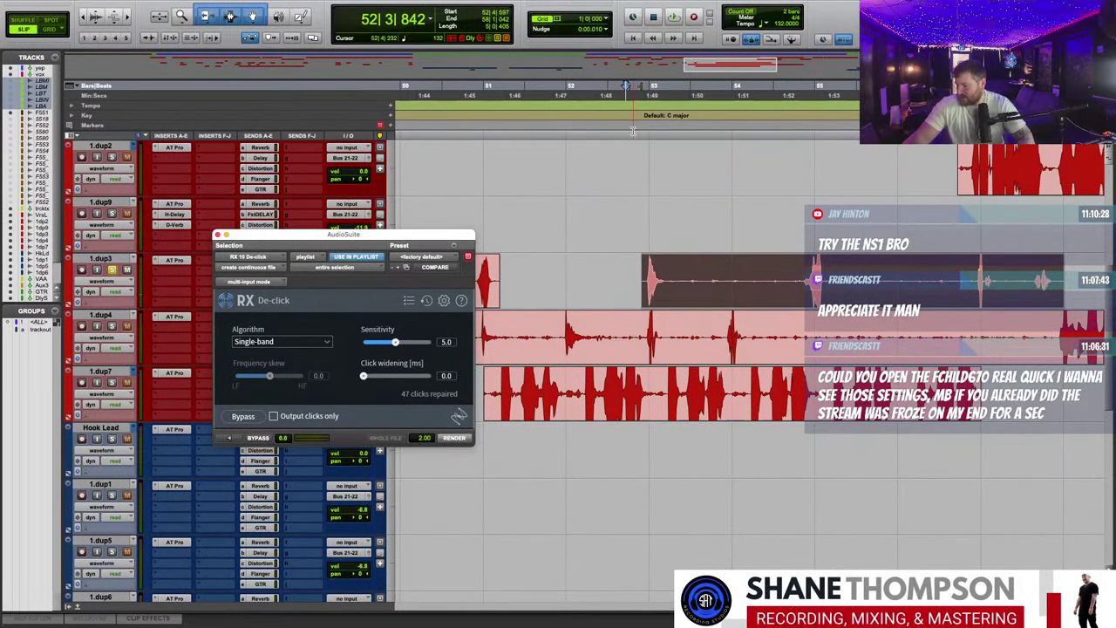
pyautogui.click(219, 236)
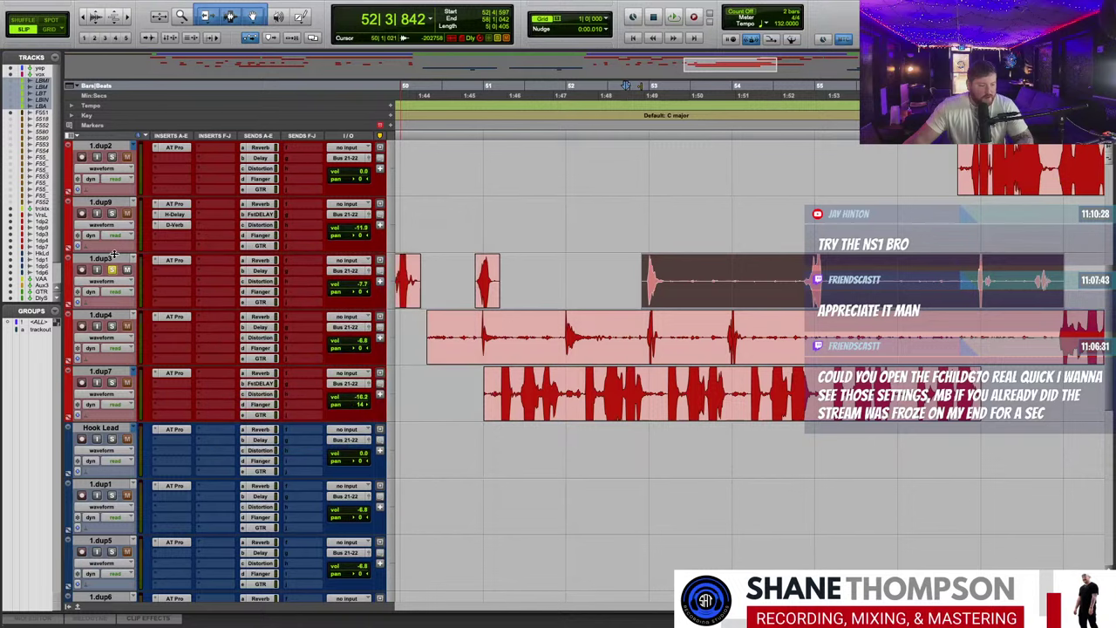
# - Trim the start of the 1.dup4 clip to its first phrase near bar 51 and delete the quiet stretch between bars 54 and 57
pyautogui.moveTo(429, 335); pyautogui.dragTo(479, 335)
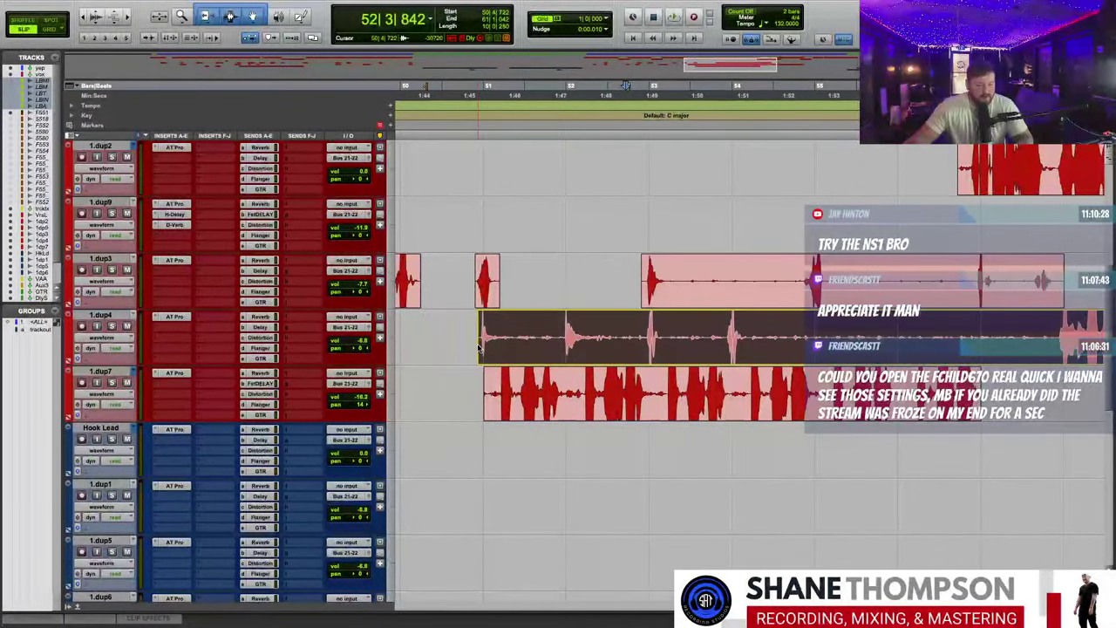
pyautogui.press('space')
pyautogui.press('space')
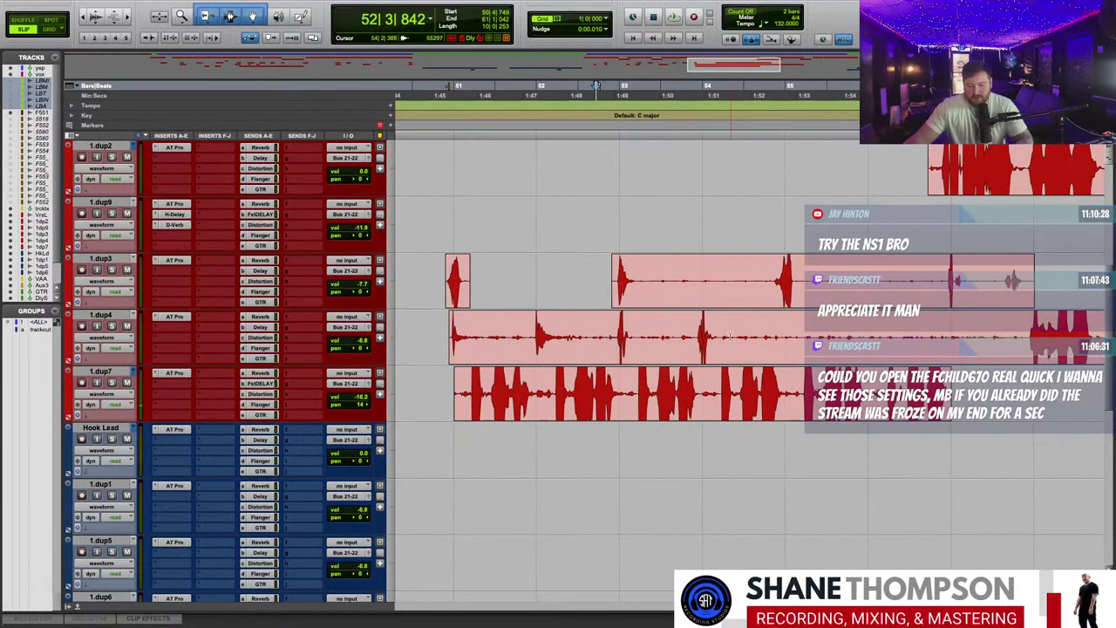
pyautogui.moveTo(721, 332); pyautogui.dragTo(1033, 334)
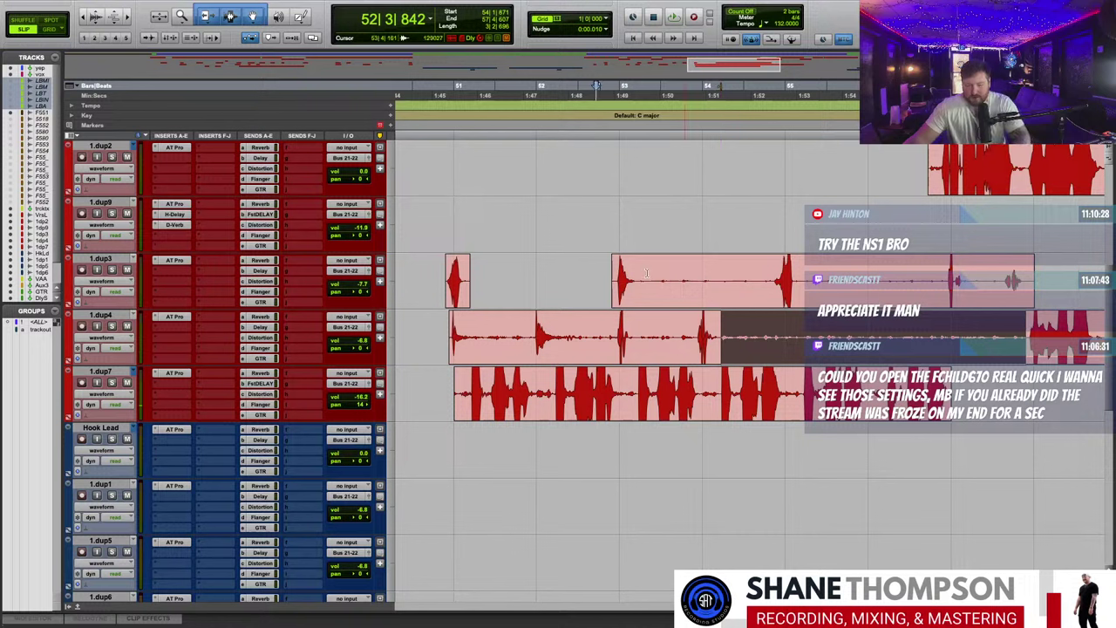
pyautogui.press('Delete')
# - Delete the quiet stretches between the vocal phrases in the 1.dup3 clip from bar 53 to bar 57
pyautogui.moveTo(639, 273); pyautogui.dragTo(943, 258)
pyautogui.press('Delete')
pyautogui.press('Delete')
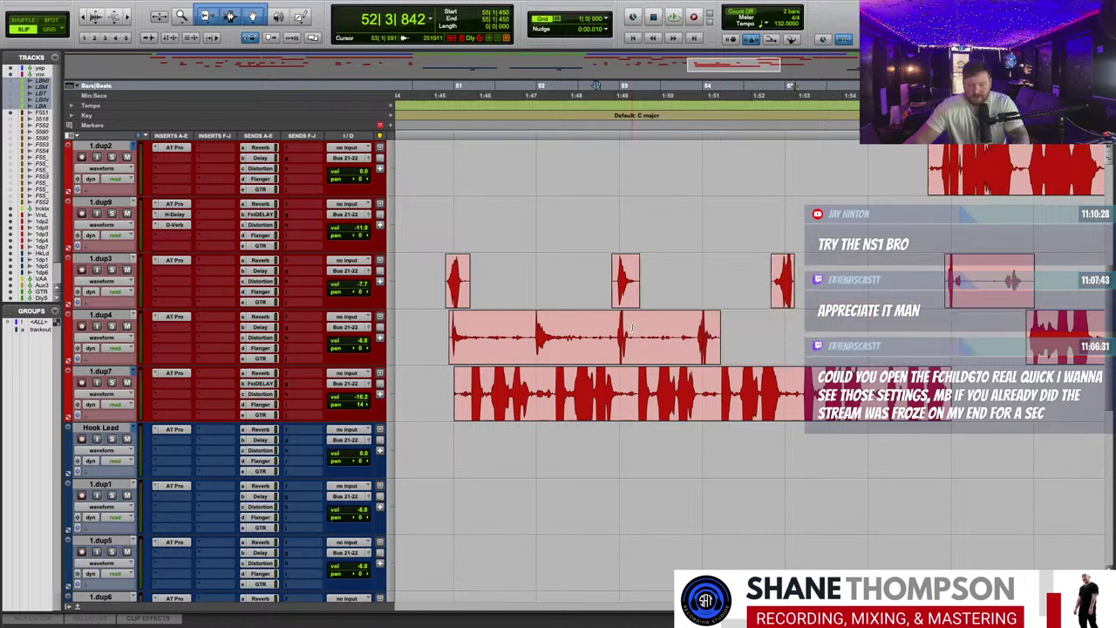
# - Delete the quiet gaps in the 1.dup4 clips between bars 53 and 54 and just before bar 60
pyautogui.moveTo(635, 330); pyautogui.dragTo(698, 329)
pyautogui.press('Delete')
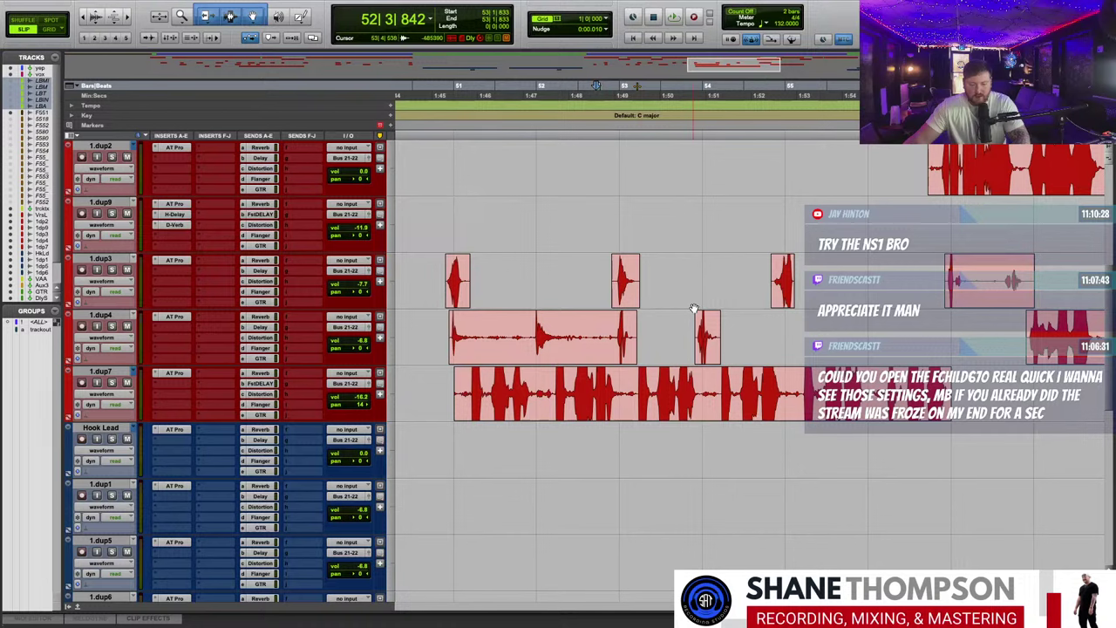
pyautogui.hscroll(5, 694, 309)
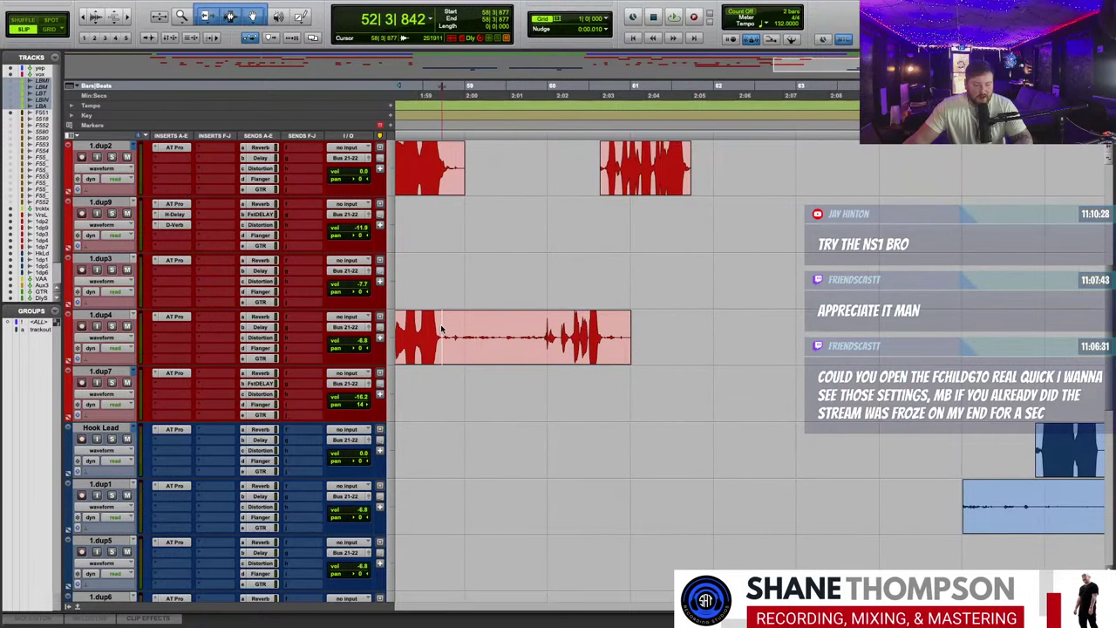
pyautogui.moveTo(440, 324); pyautogui.dragTo(542, 322)
pyautogui.press('Delete')
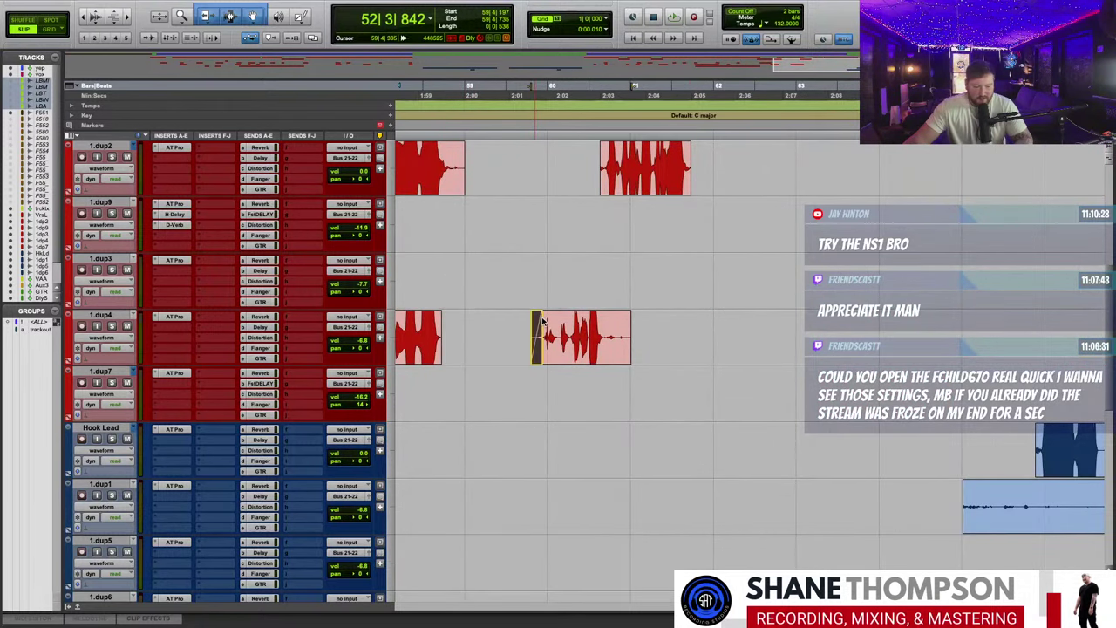
# - Cut away the quiet audio around the vocal phrases on the 1.dup1 track, keeping only the phrases near bars 70 and 78
pyautogui.hscroll(8, 671, 436)
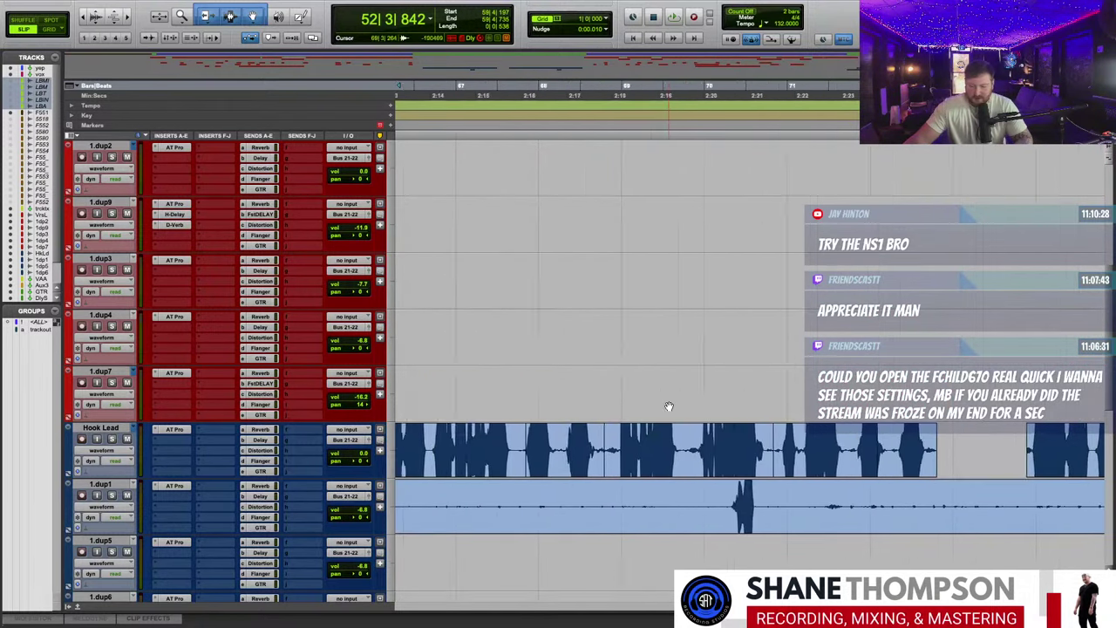
pyautogui.click(679, 495)
pyautogui.press('a')
pyautogui.moveTo(713, 499); pyautogui.dragTo(863, 519)
pyautogui.press('Delete')
pyautogui.moveTo(1026, 521); pyautogui.dragTo(891, 522)
pyautogui.press('Delete')
pyautogui.hscroll(5, 916, 534)
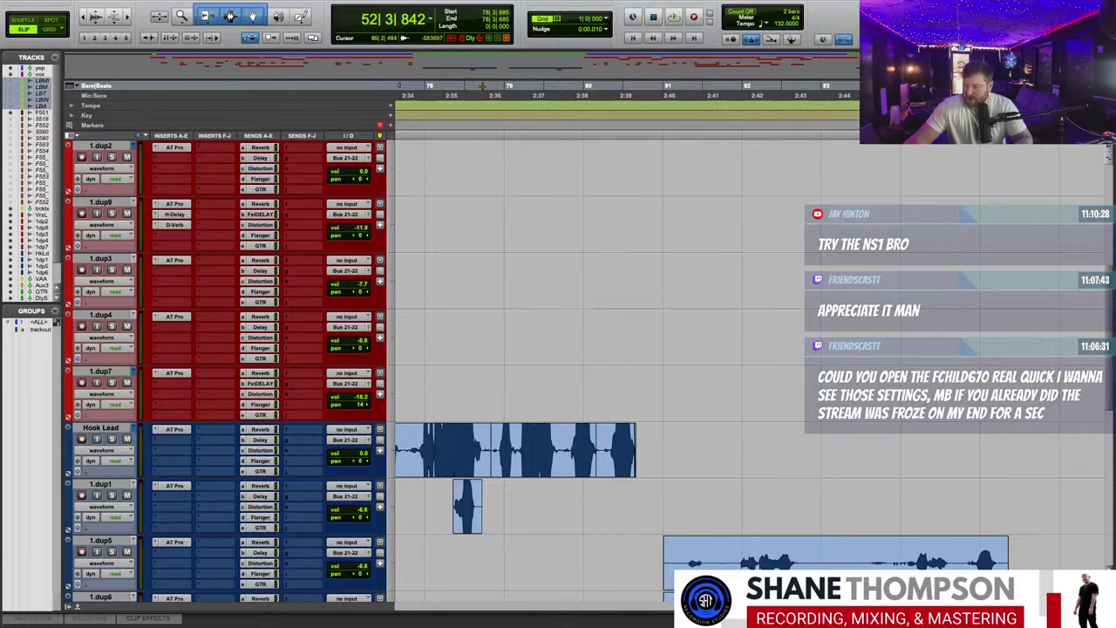
# - Return to the beginning of the song and play the full mix from there
pyautogui.scroll(-4, 745, 522)
pyautogui.scroll(15, 634, 338)
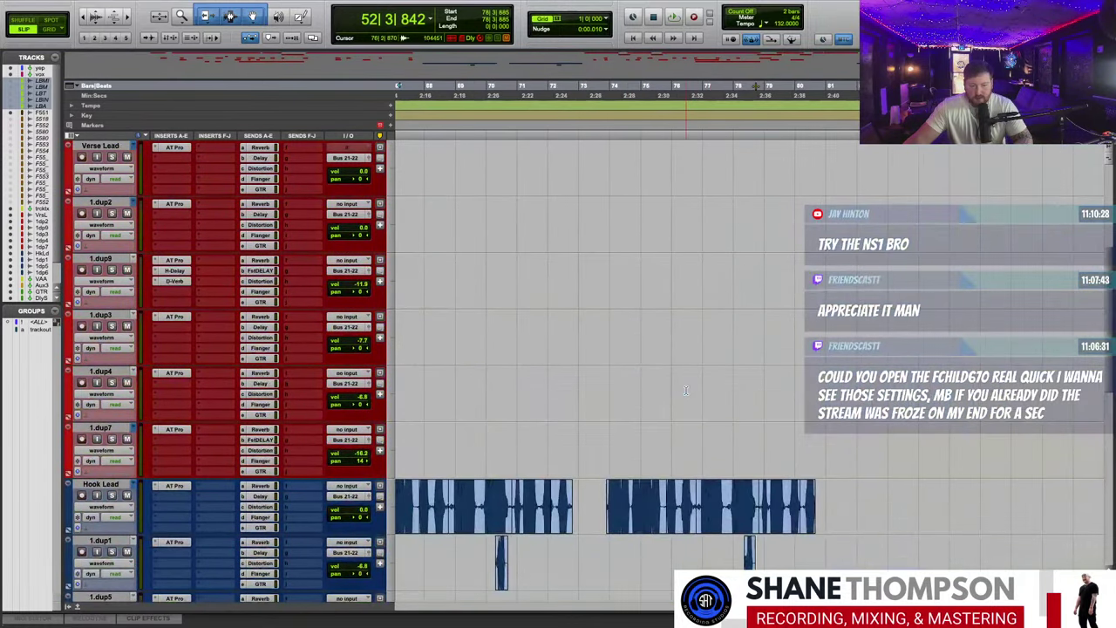
pyautogui.scroll(-5, 710, 434)
pyautogui.hscroll(-10, 716, 432)
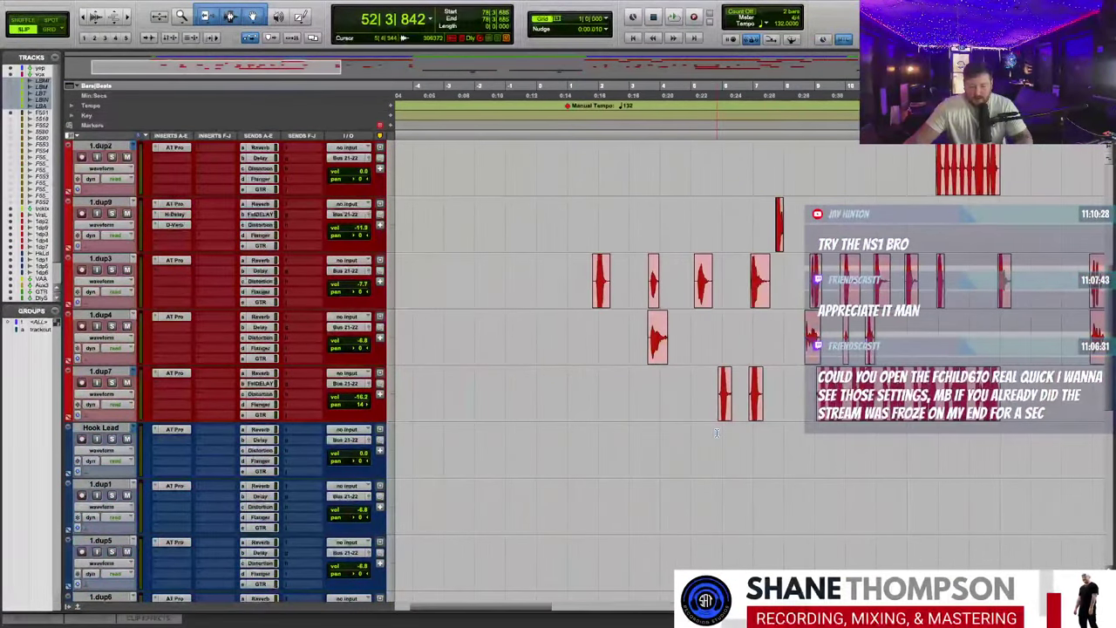
pyautogui.hscroll(2, 446, 378)
pyautogui.scroll(5, 447, 379)
pyautogui.press('space')
pyautogui.press('space')
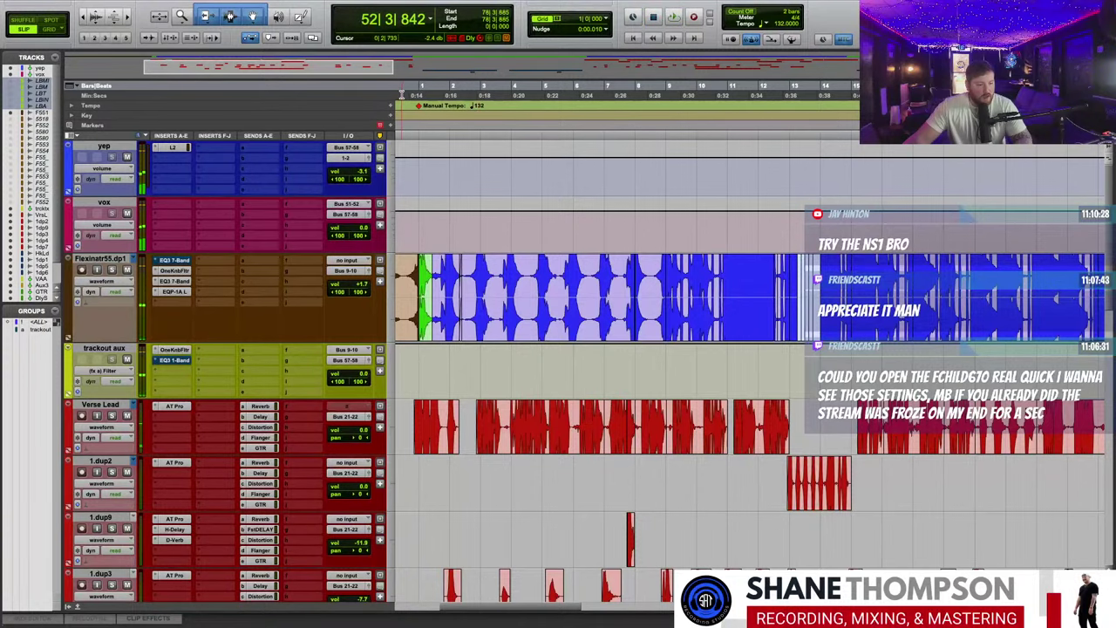
pyautogui.press('Return')
pyautogui.press('space')
pyautogui.scroll(-2, 720, 342)
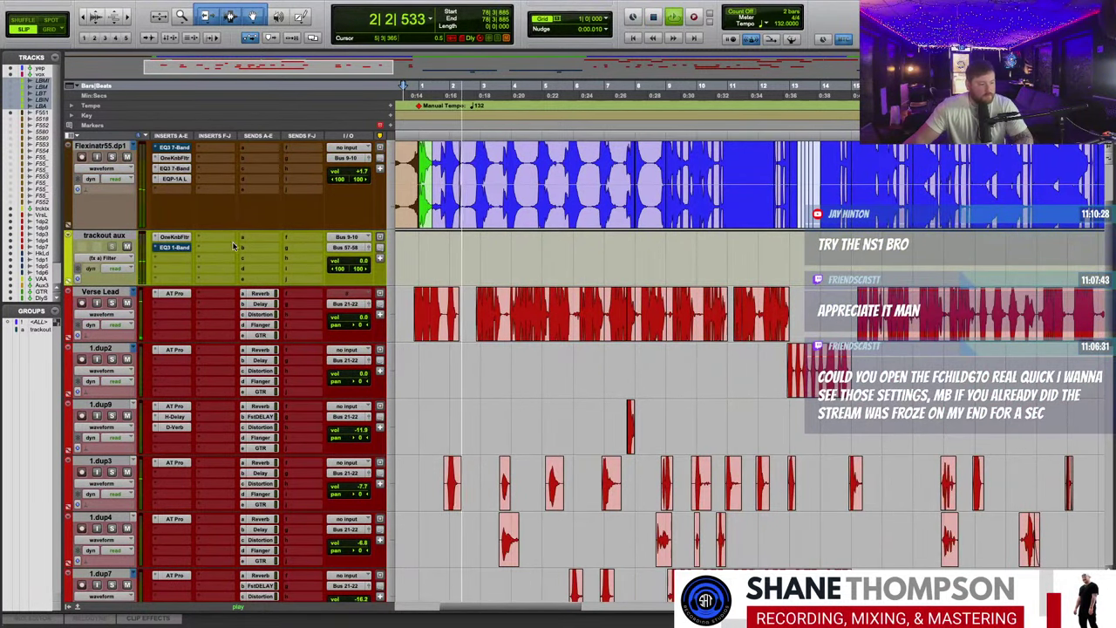
# - Review the trackout aux OneKnob Filter and the Flexinatr 55.dup1 EQ inserts during playback, toggling the bypass of its first EQ3 7-Band
pyautogui.click(173, 237)
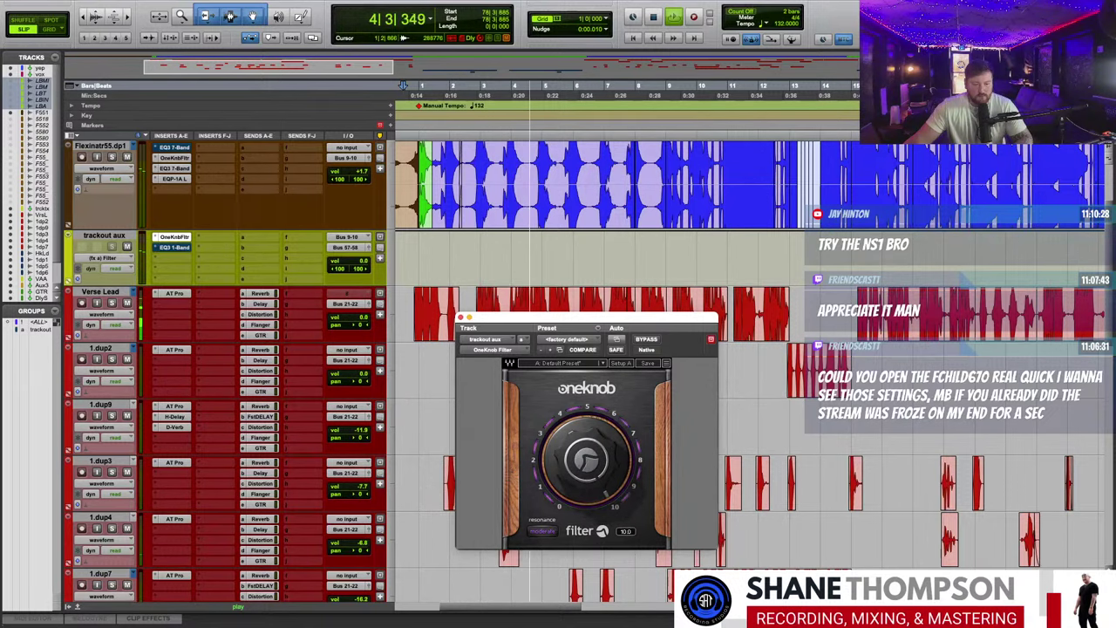
pyautogui.scroll(2, 439, 238)
pyautogui.click(174, 260)
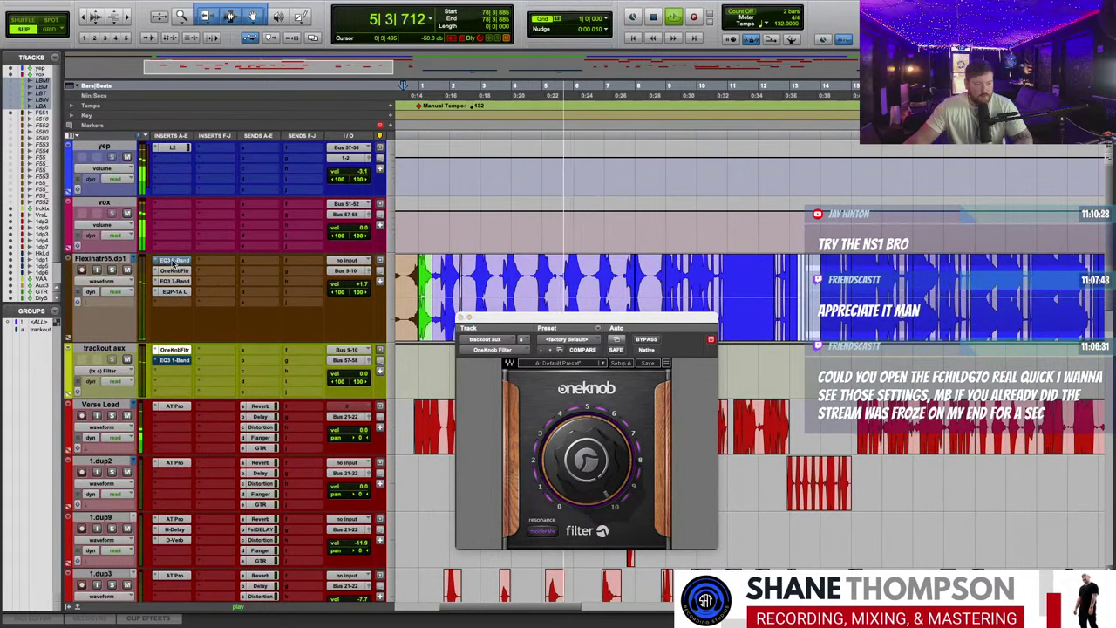
pyautogui.click(649, 339)
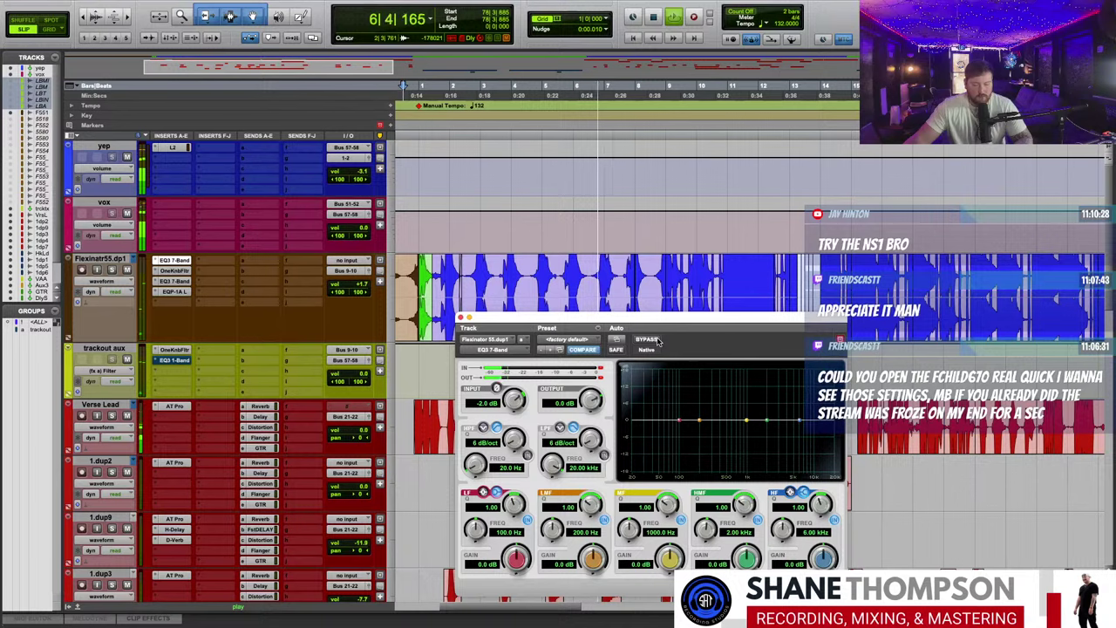
pyautogui.click(649, 339)
pyautogui.click(179, 291)
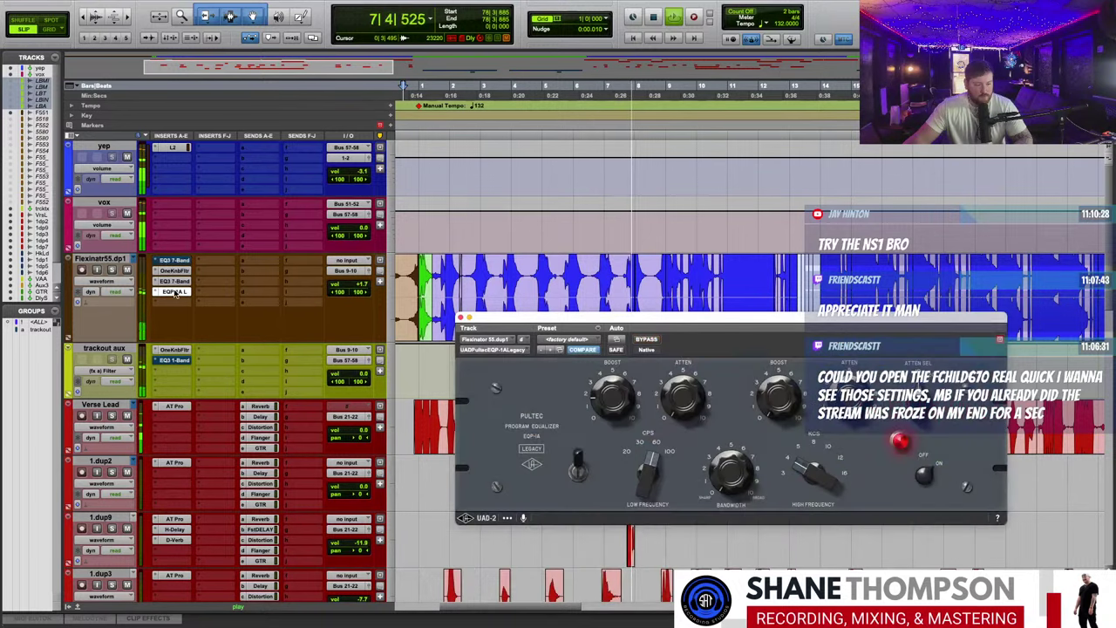
pyautogui.click(177, 280)
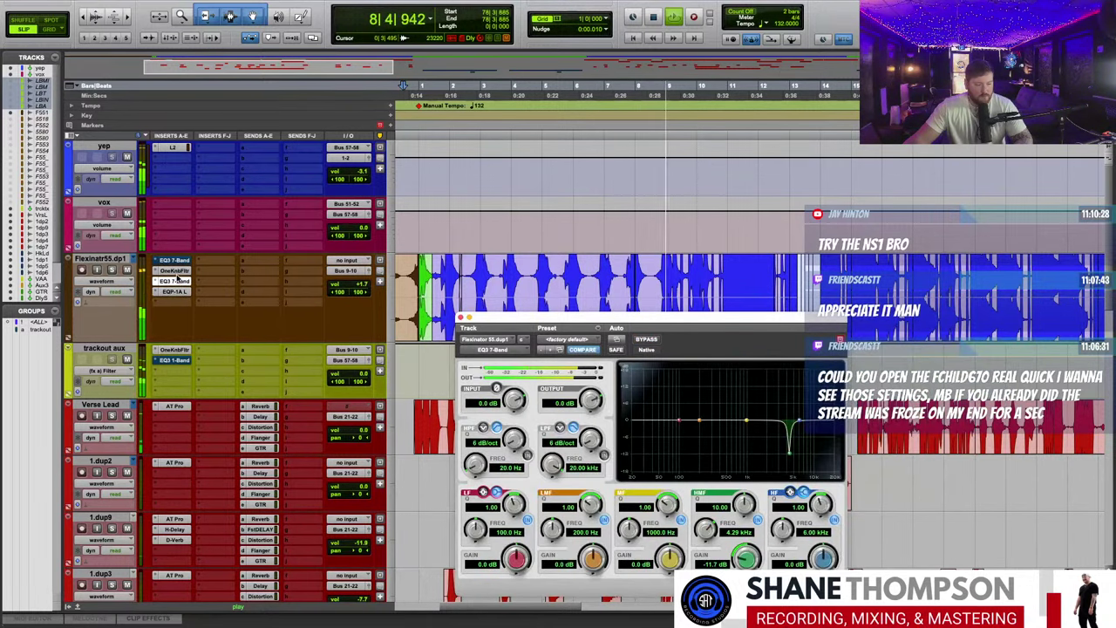
# - Check the OneKnob Filter on the Flexinatr 55.dup1 track at 10.0, close it, and replay from just before bar 1
pyautogui.click(178, 273)
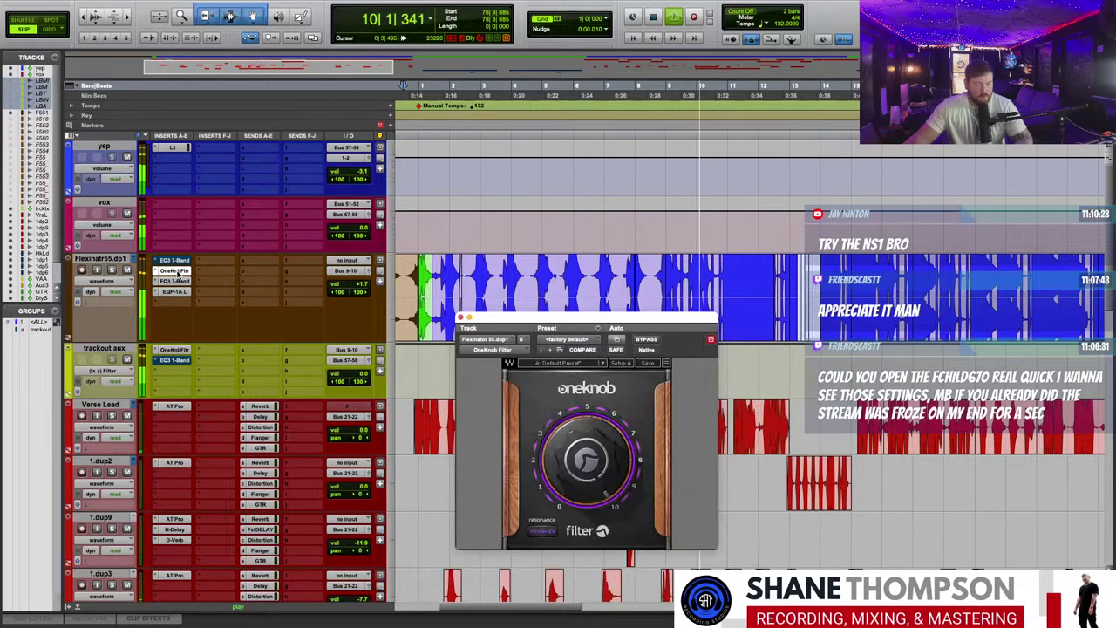
pyautogui.moveTo(588, 458)
pyautogui.mouseDown()
pyautogui.moveTo(589, 522)
pyautogui.moveTo(589, 457)
pyautogui.mouseUp()
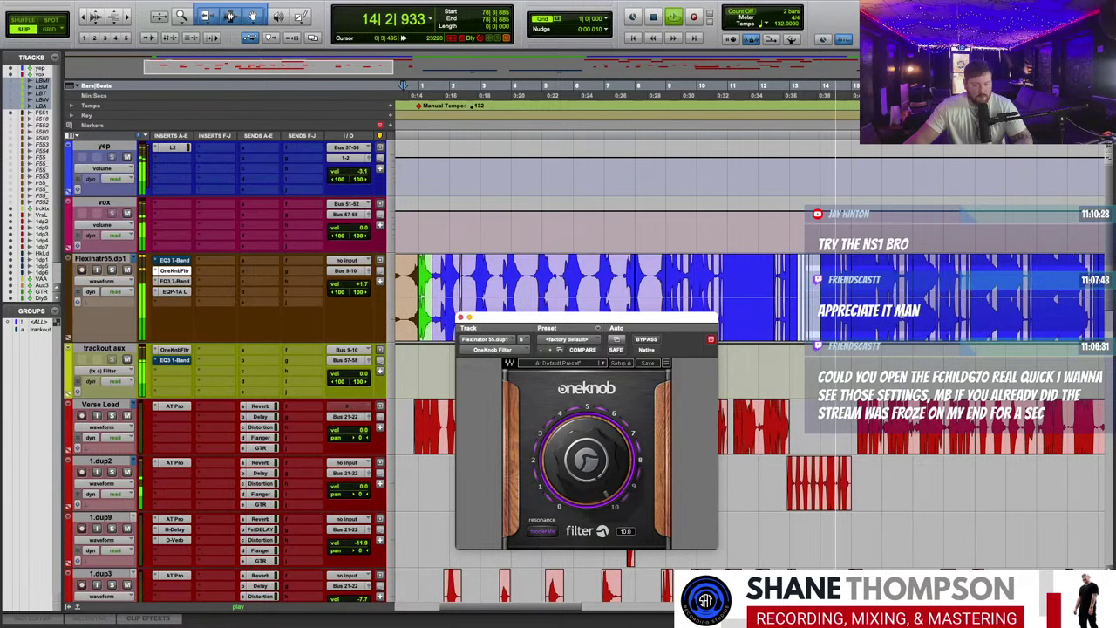
pyautogui.moveTo(588, 458)
pyautogui.mouseDown()
pyautogui.moveTo(589, 528)
pyautogui.moveTo(589, 467)
pyautogui.mouseUp()
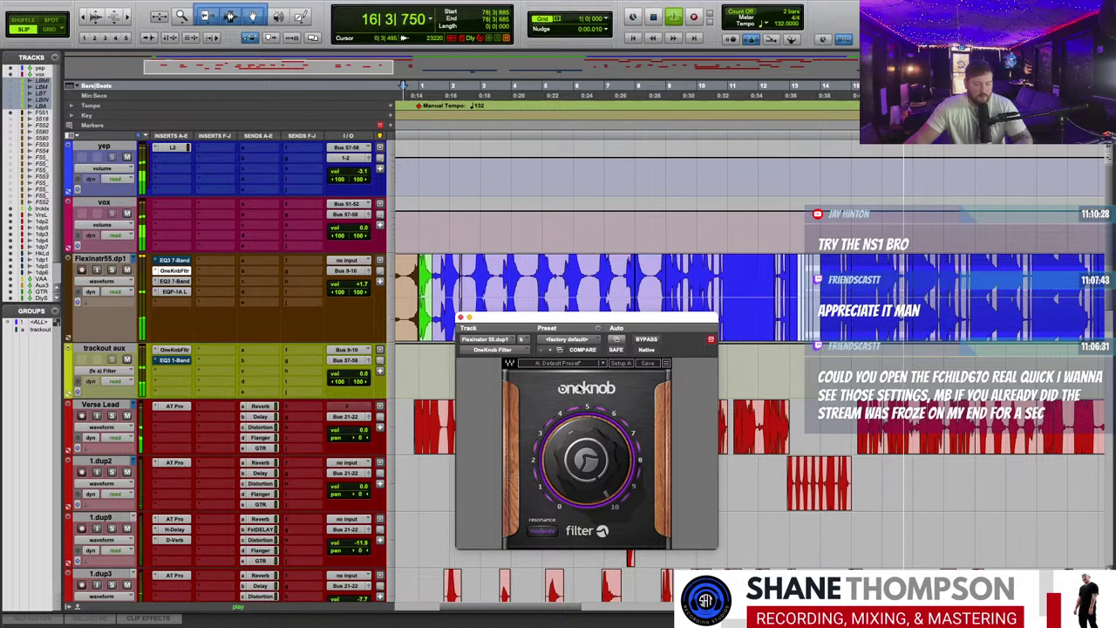
pyautogui.click(460, 317)
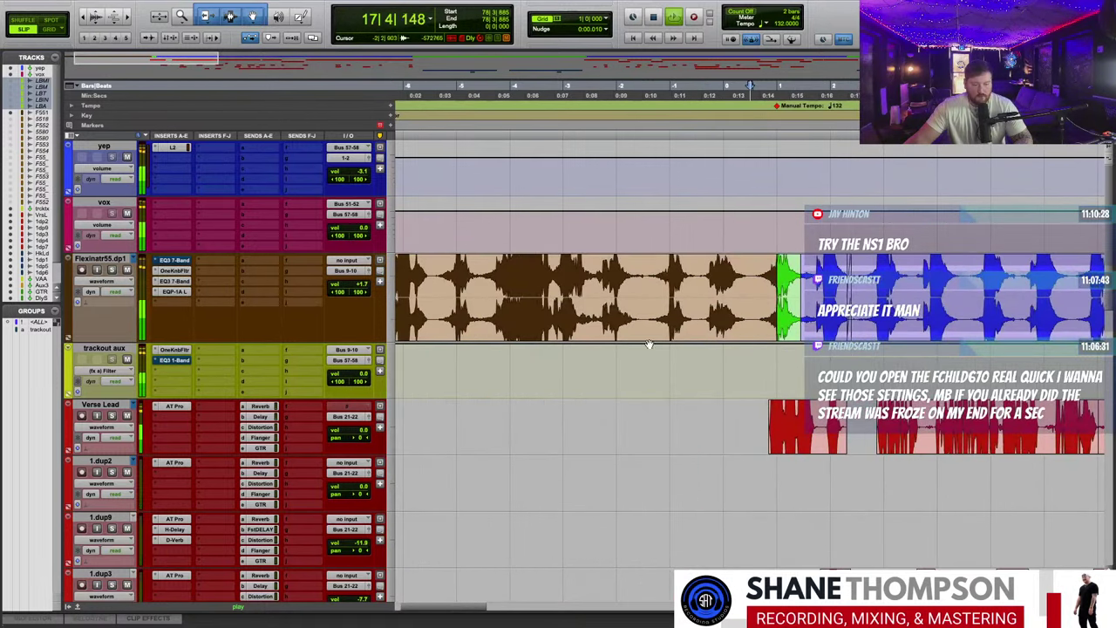
pyautogui.click(453, 90)
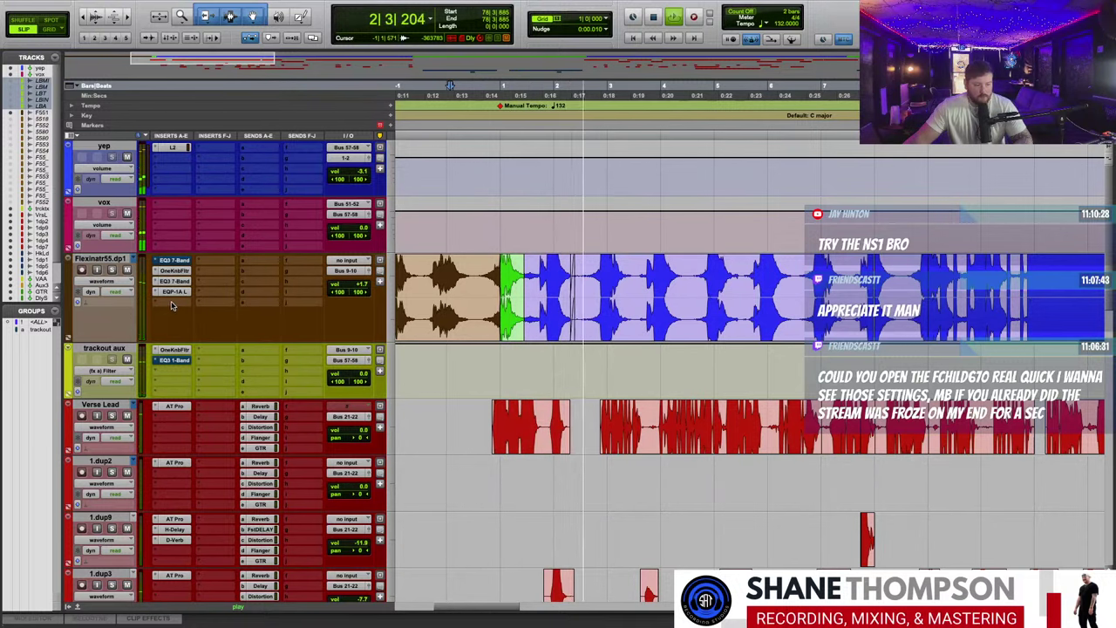
# - Open the L2 limiter on the yep track and make the plug-in inactive
pyautogui.click(173, 148)
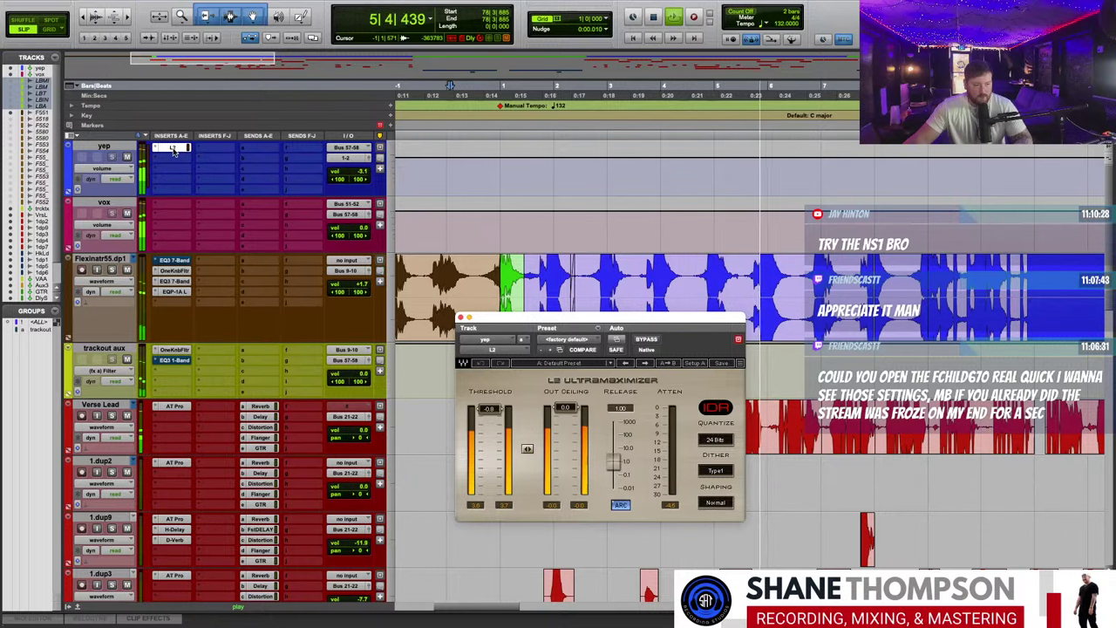
pyautogui.rightClick(175, 150)
pyautogui.click(190, 163)
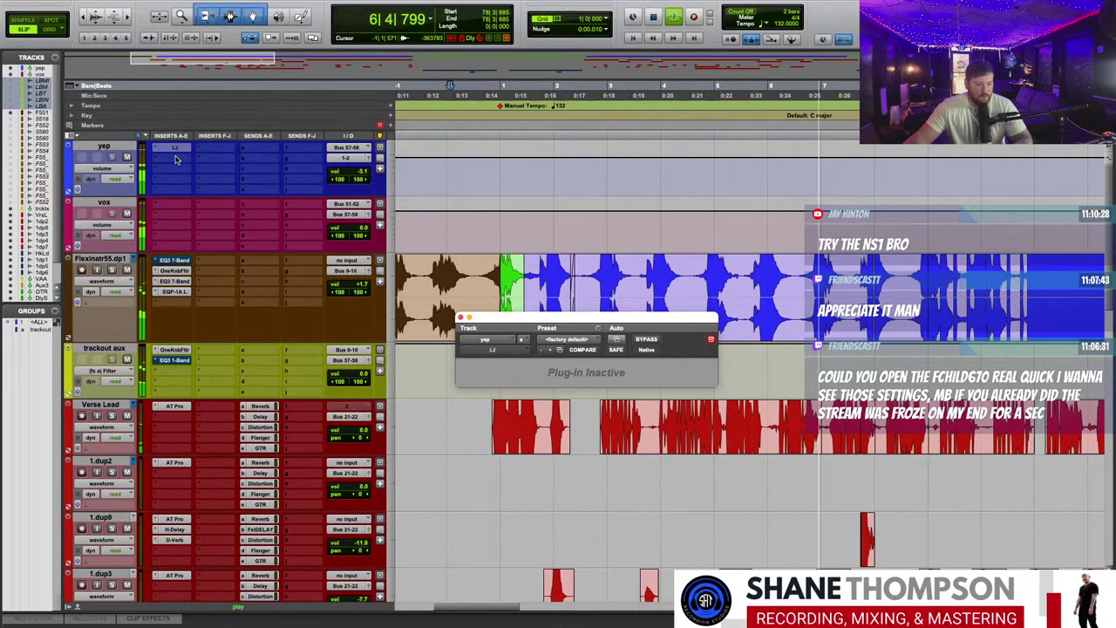
# - Insert the Safari Pedals Lion Master (stereo) plug-in below L2 on the yep track and place its window fully in view
pyautogui.click(183, 158)
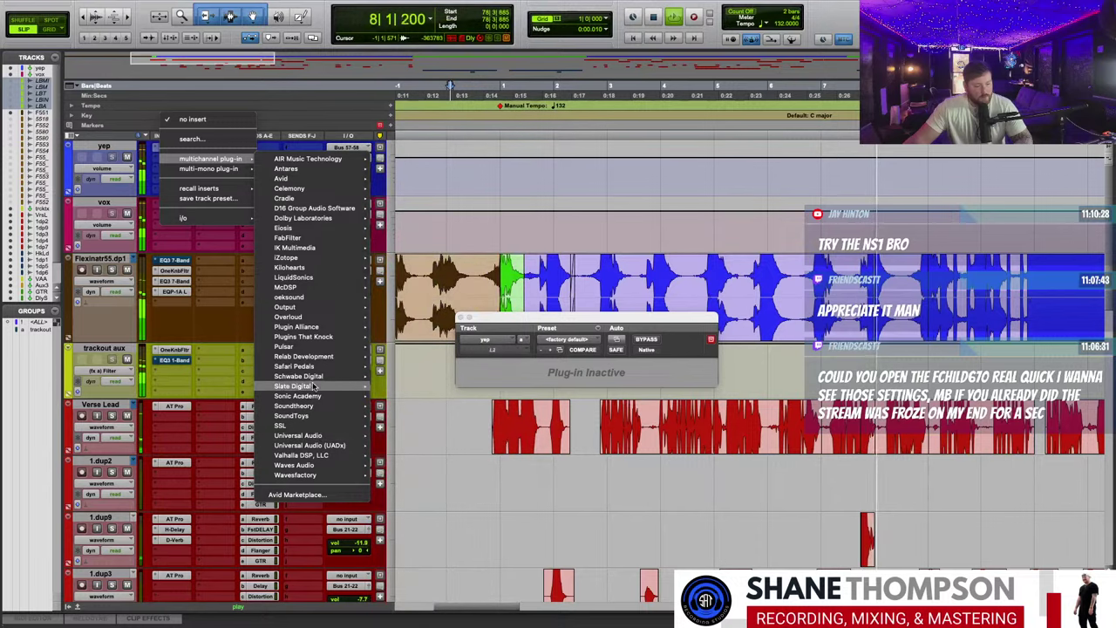
pyautogui.moveTo(301, 367)
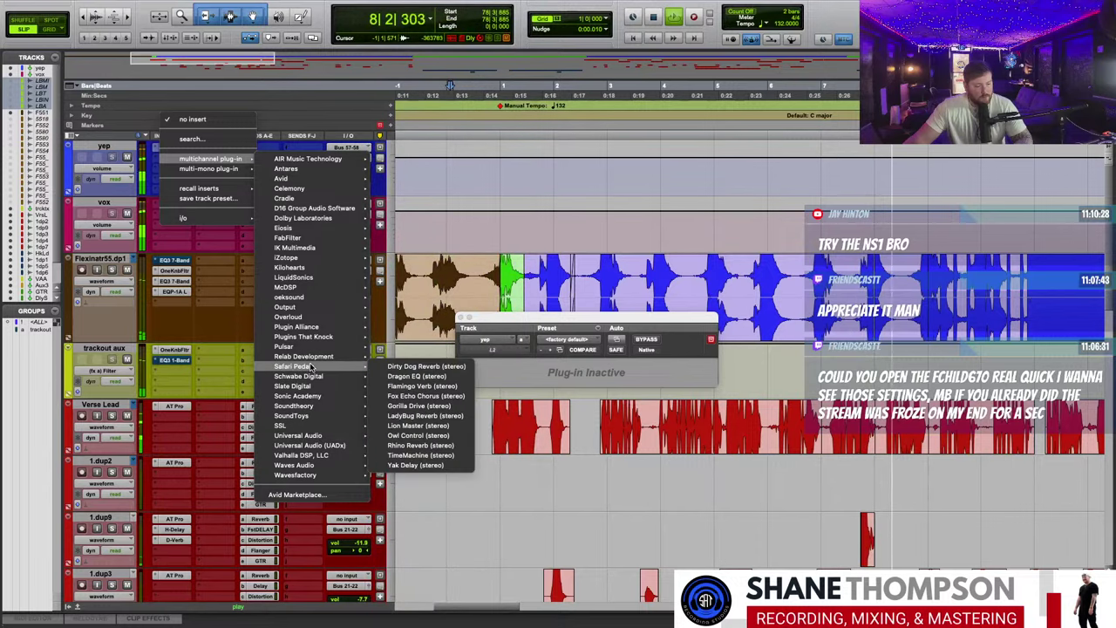
pyautogui.click(435, 425)
pyautogui.press('space')
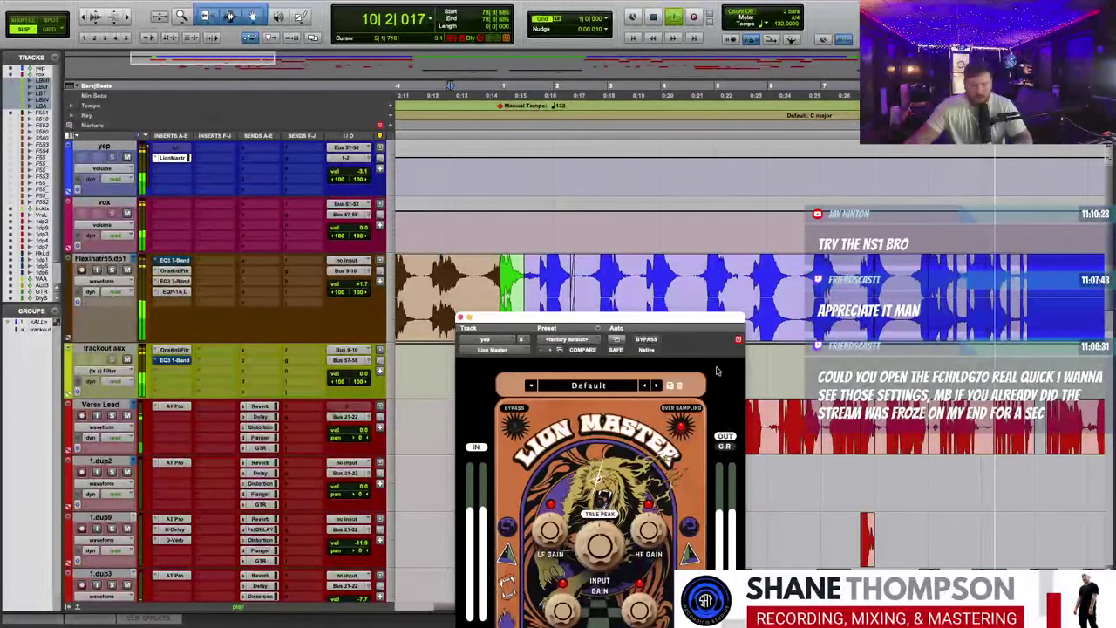
pyautogui.moveTo(669, 321); pyautogui.dragTo(593, 174)
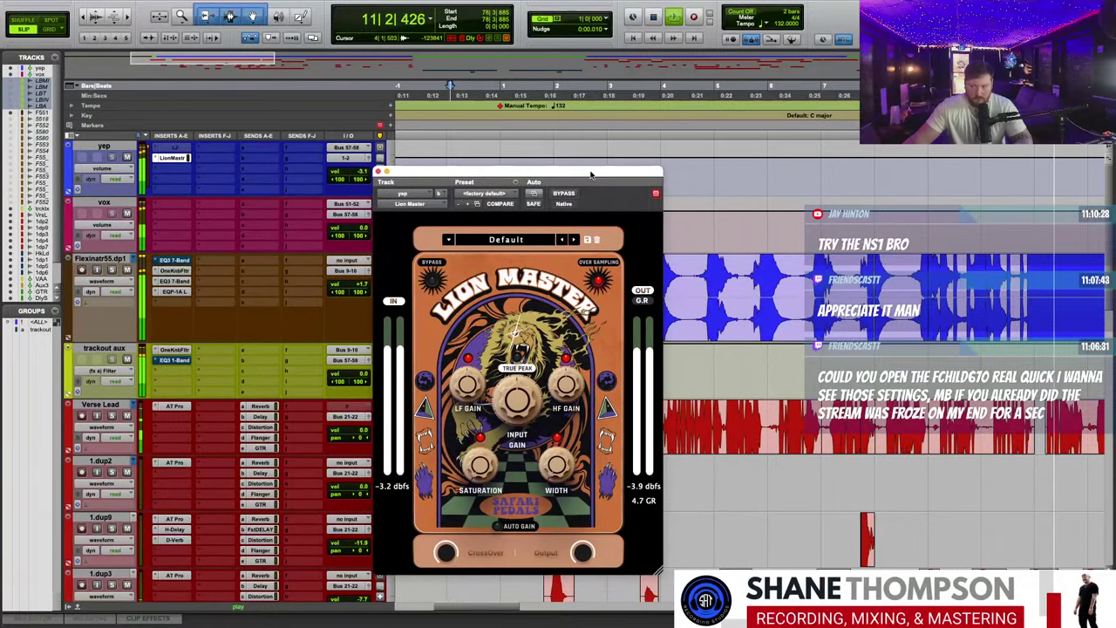
# - Replay from before bar 1, check Lion Master's preset list, and set its Width to 37.7% and Saturation to 6.9%
pyautogui.click(425, 87)
pyautogui.click(513, 241)
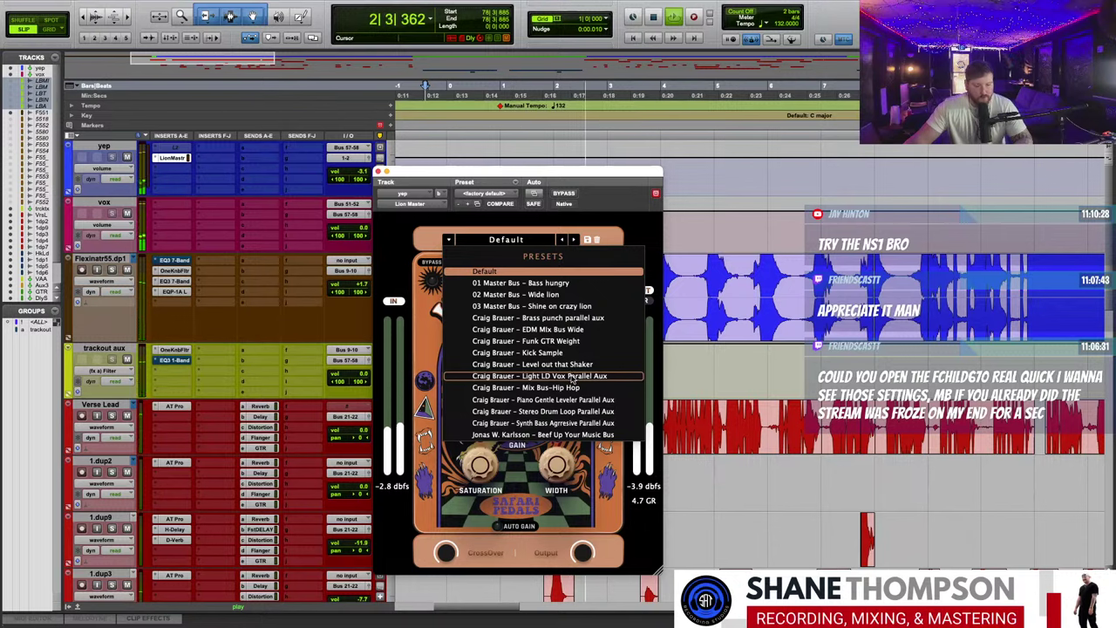
pyautogui.click(567, 464)
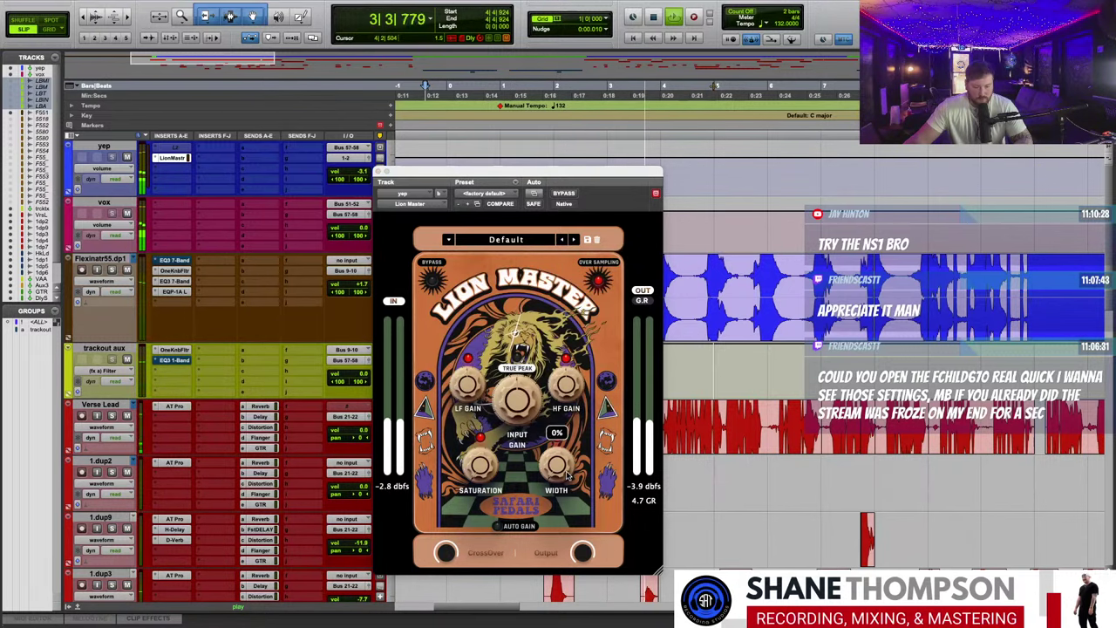
pyautogui.moveTo(567, 471); pyautogui.dragTo(567, 444)
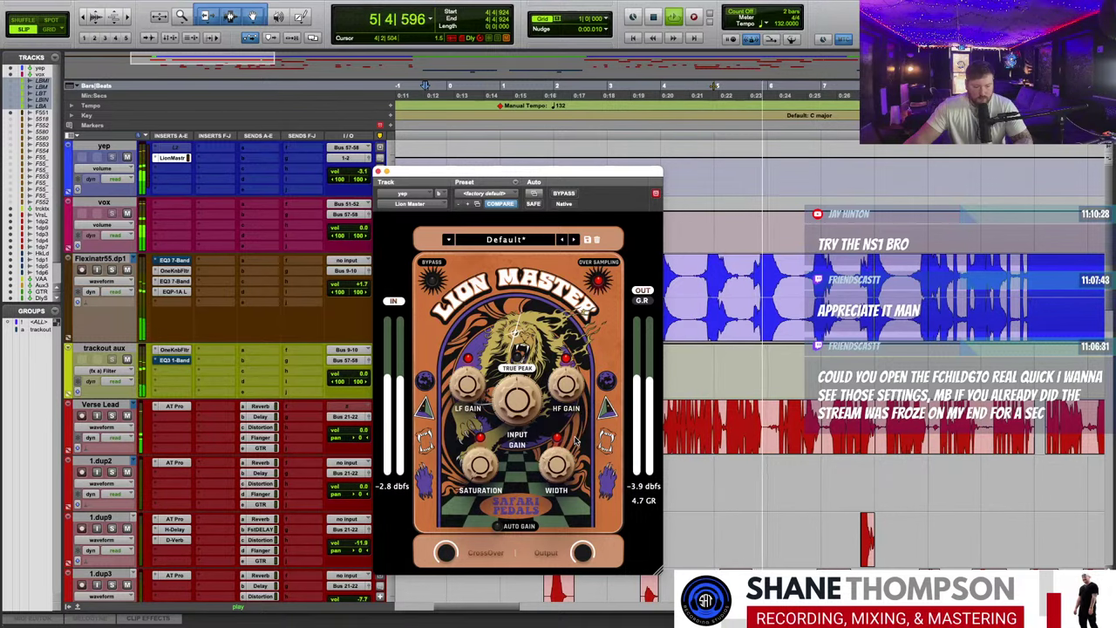
pyautogui.moveTo(482, 478); pyautogui.dragTo(491, 470)
# - Lower Lion Master's LF Gain to about -0.3 dB and try adjusting its HF Gain during playback
pyautogui.click(472, 384)
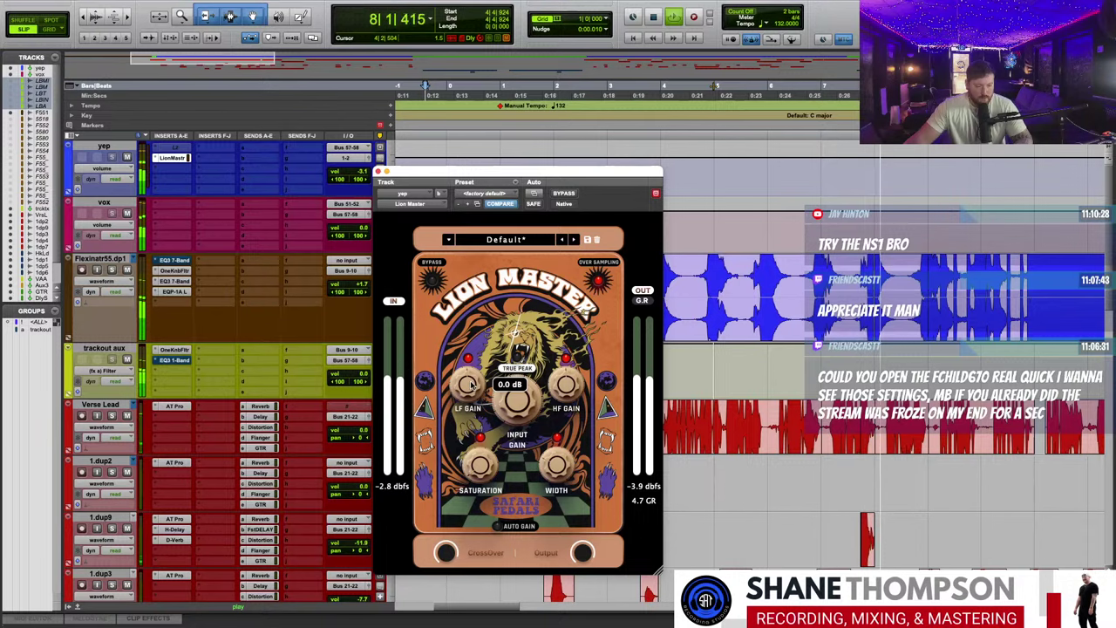
pyautogui.moveTo(472, 384); pyautogui.dragTo(470, 388)
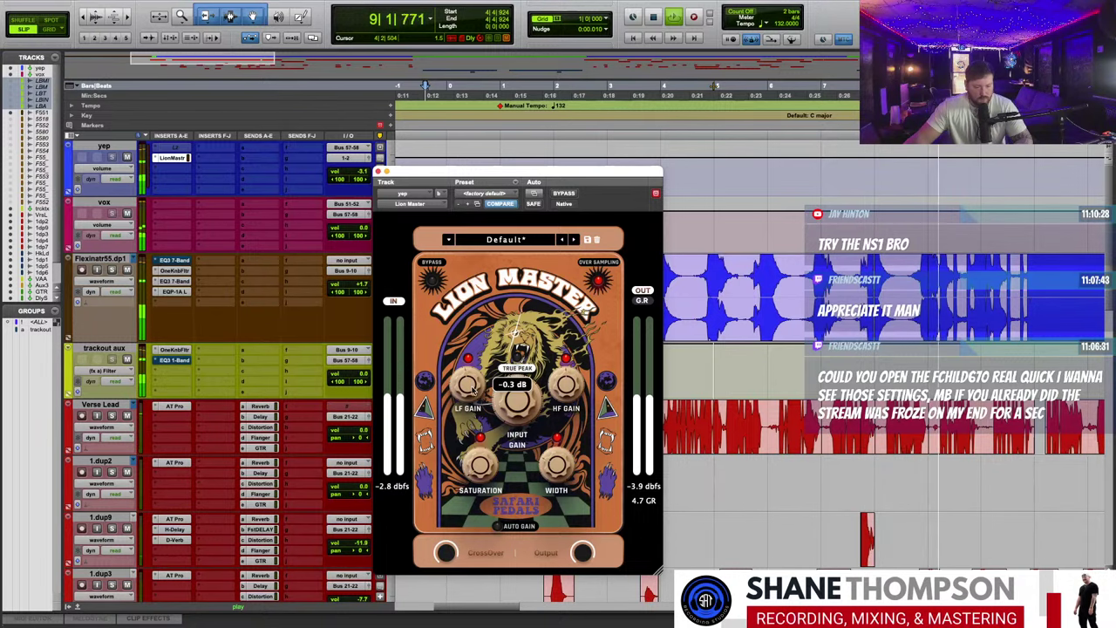
pyautogui.moveTo(566, 386); pyautogui.dragTo(560, 495)
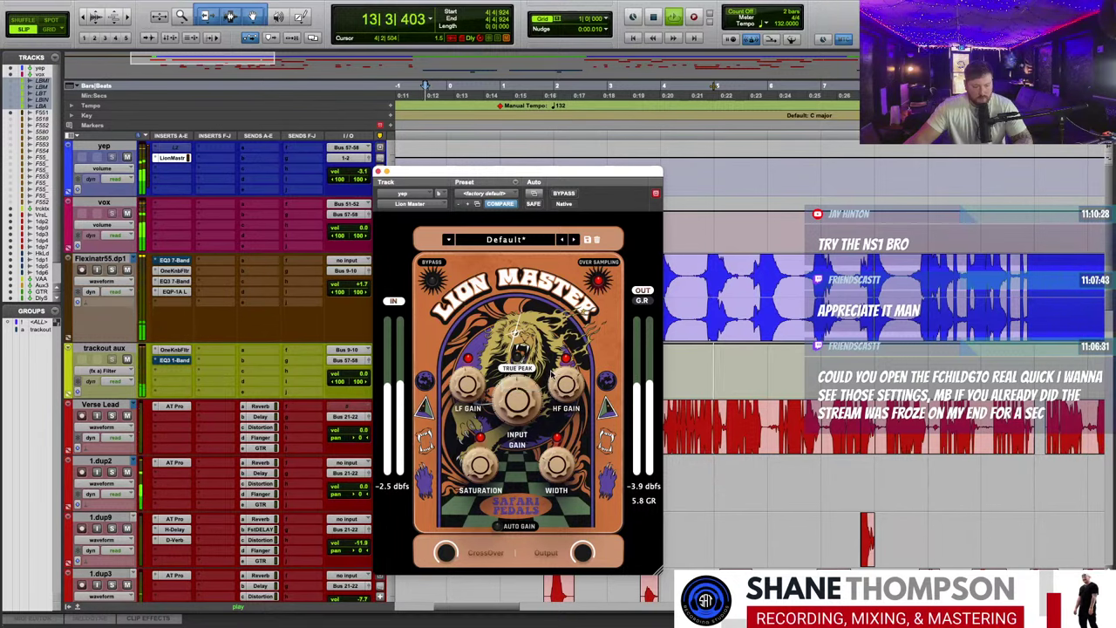
pyautogui.moveTo(562, 387)
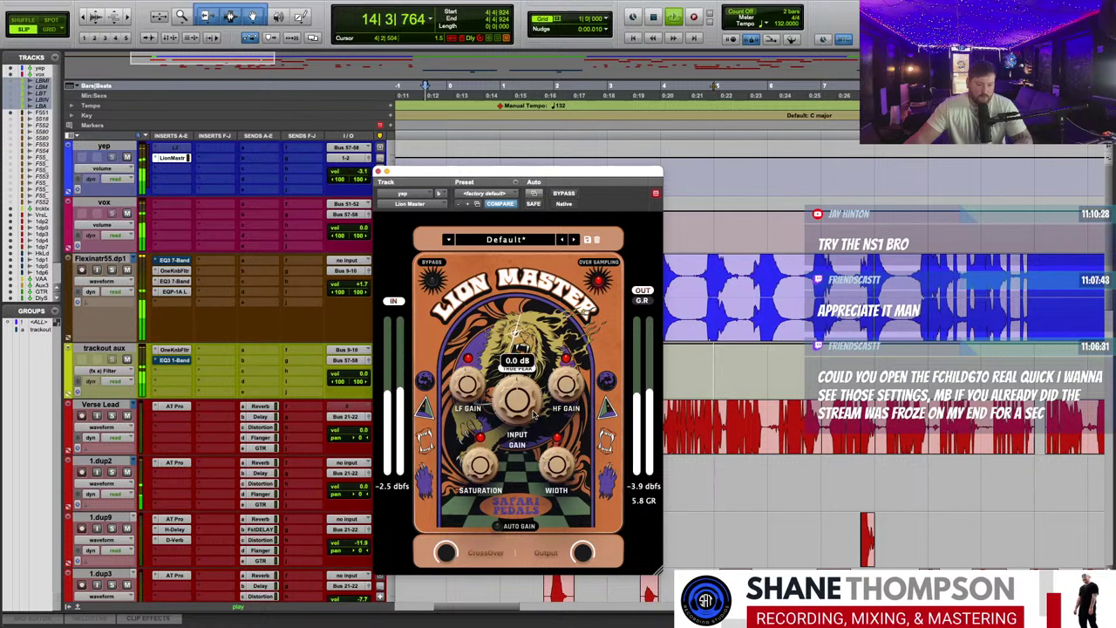
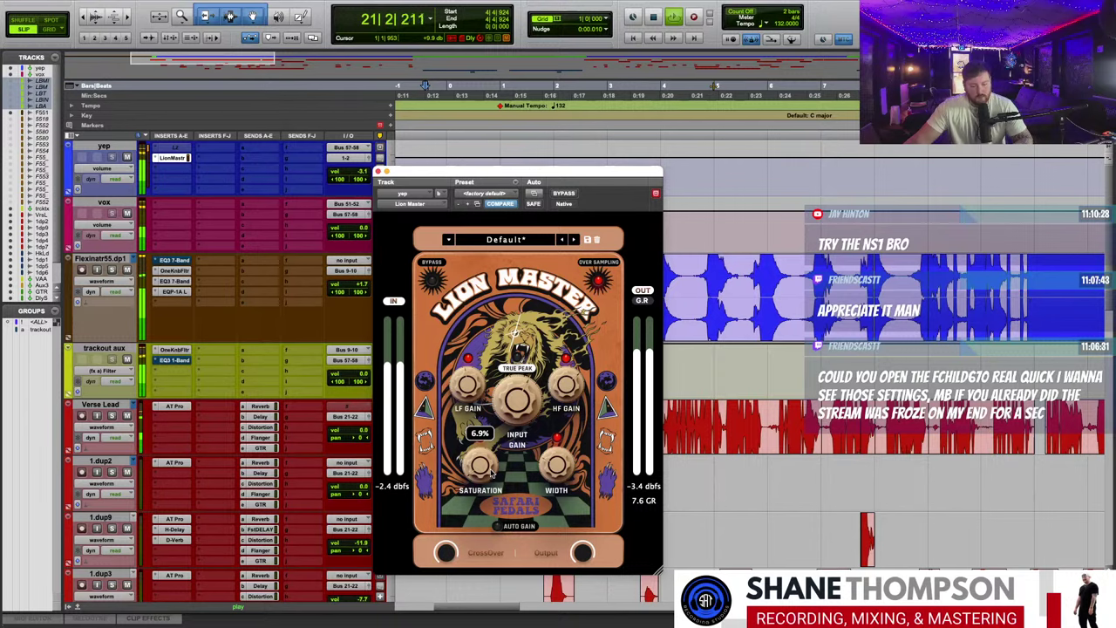
pyautogui.moveTo(553, 472)
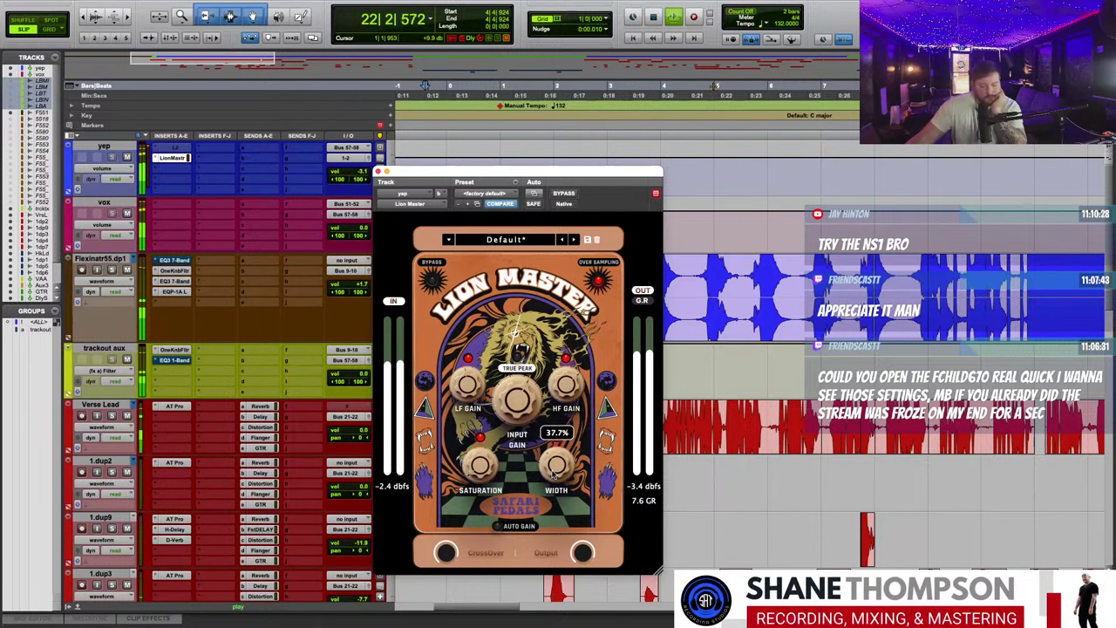
# - Open the Delay send of the Verse Lead track and shift the Lion Master window slightly away from the track columns
pyautogui.scroll(4, 553, 472)
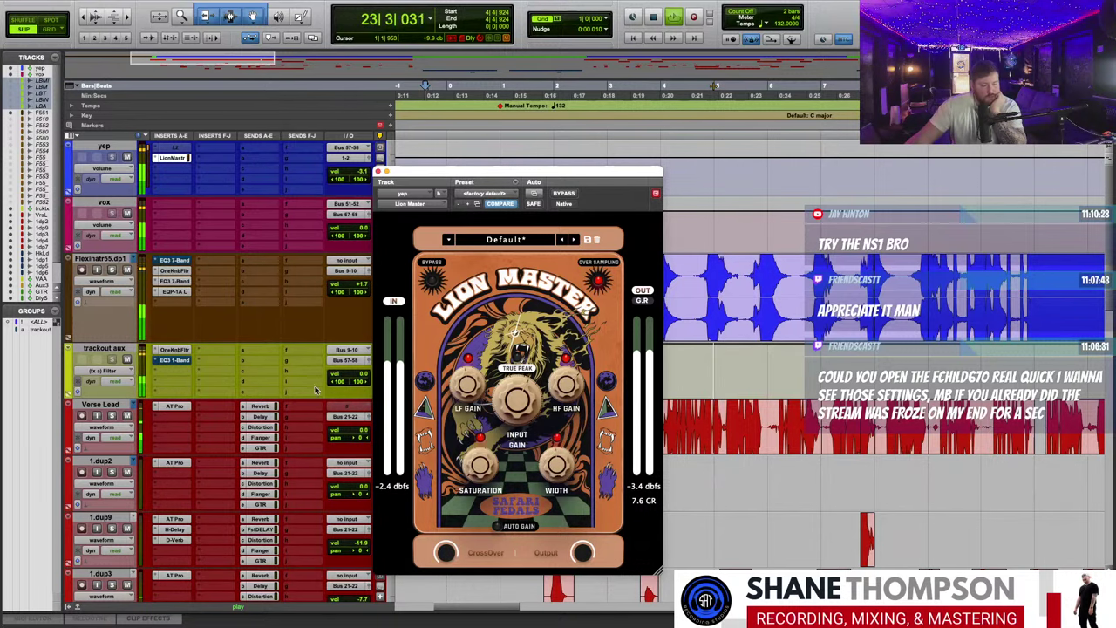
pyautogui.scroll(-3, 315, 390)
pyautogui.click(260, 304)
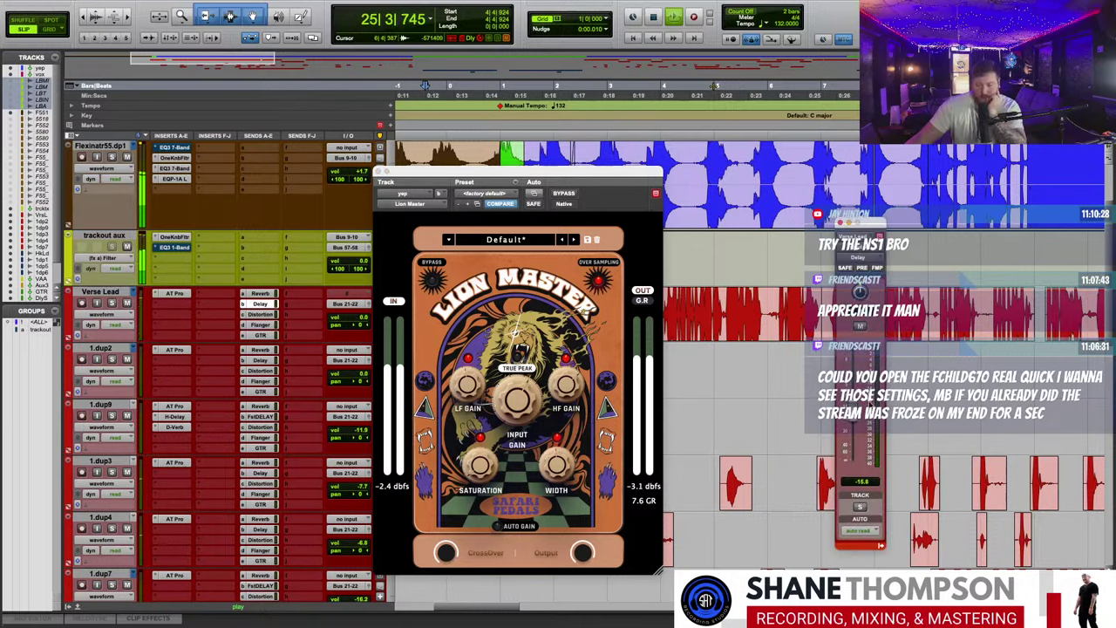
pyautogui.moveTo(515, 171); pyautogui.dragTo(545, 159)
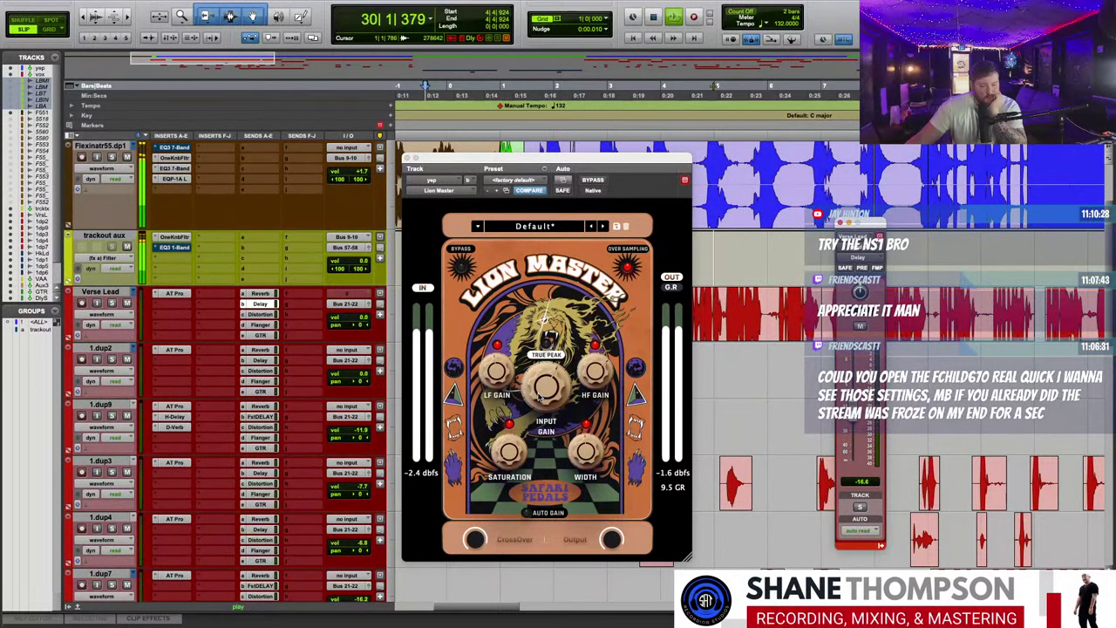
# - Review the Vocal All Aux EQ3 7-Band and RCompressor and the Aux 3 RCompressor and SSLChannel, replaying from bar 6
pyautogui.scroll(-10, 323, 376)
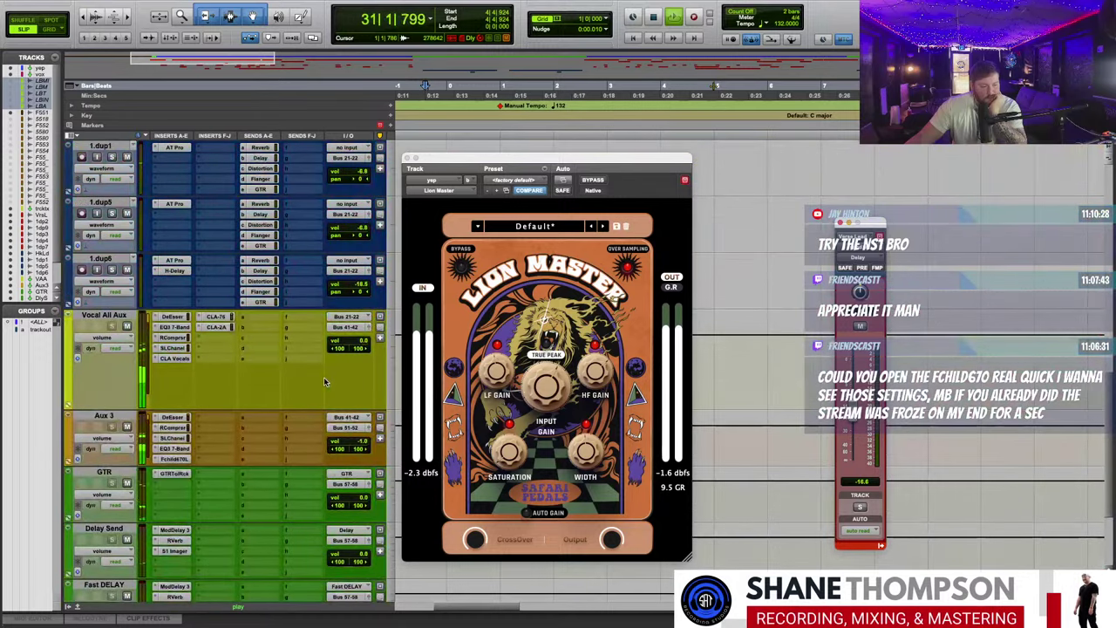
pyautogui.click(172, 326)
pyautogui.click(173, 336)
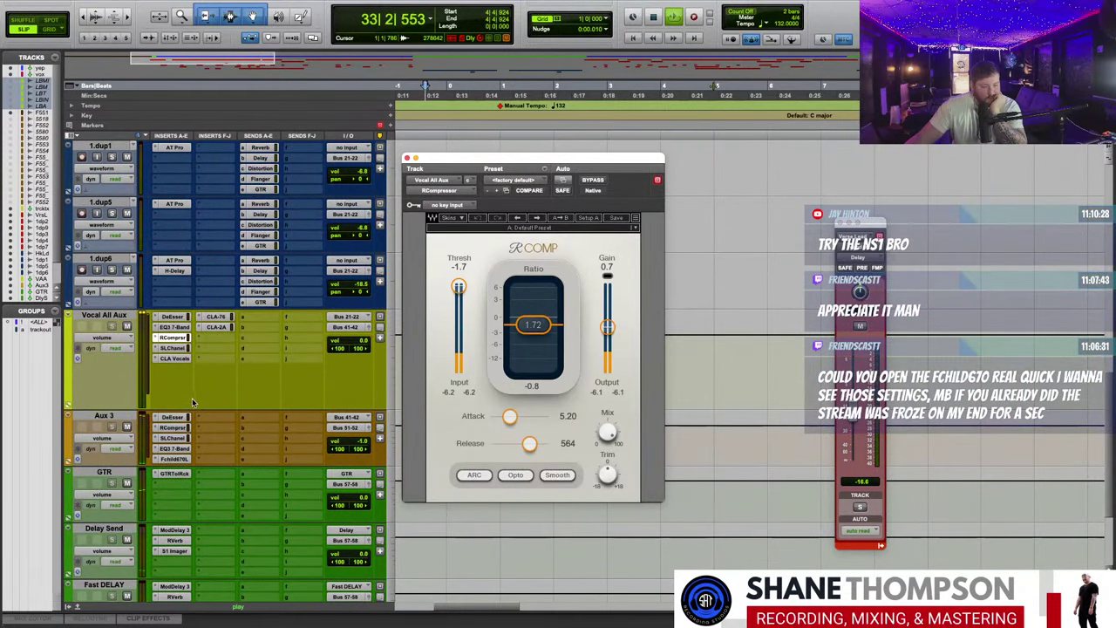
pyautogui.click(776, 91)
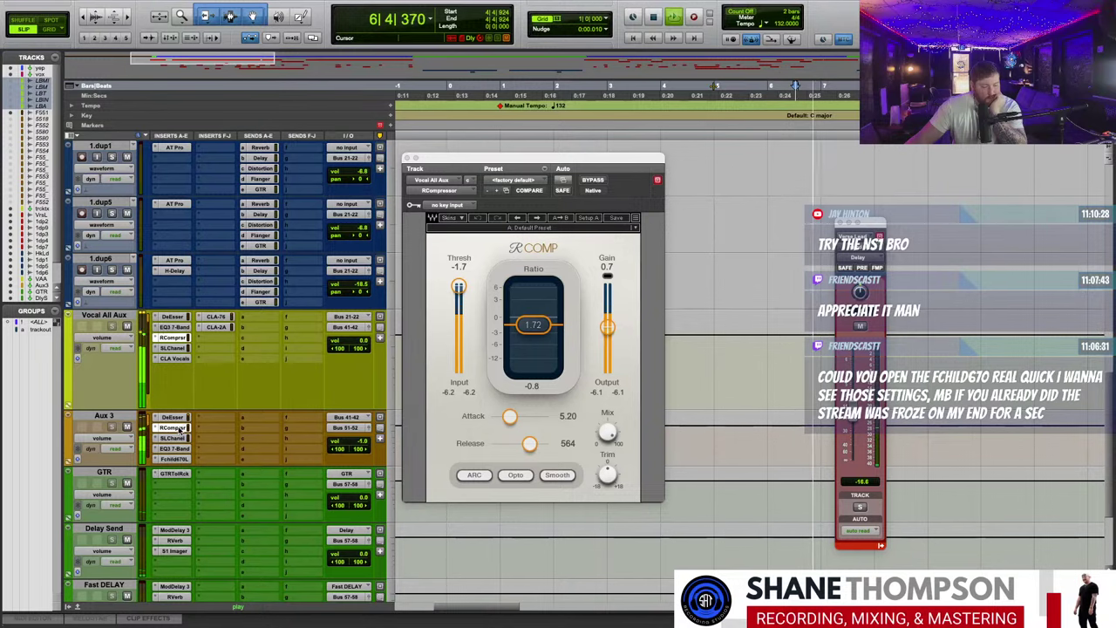
pyautogui.click(173, 428)
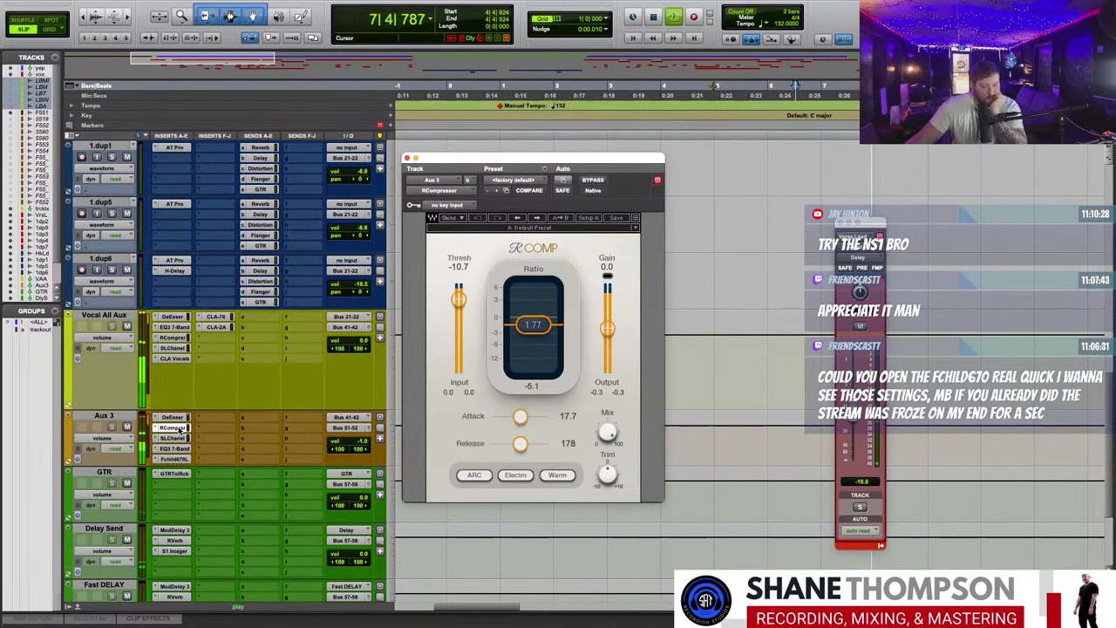
pyautogui.click(175, 438)
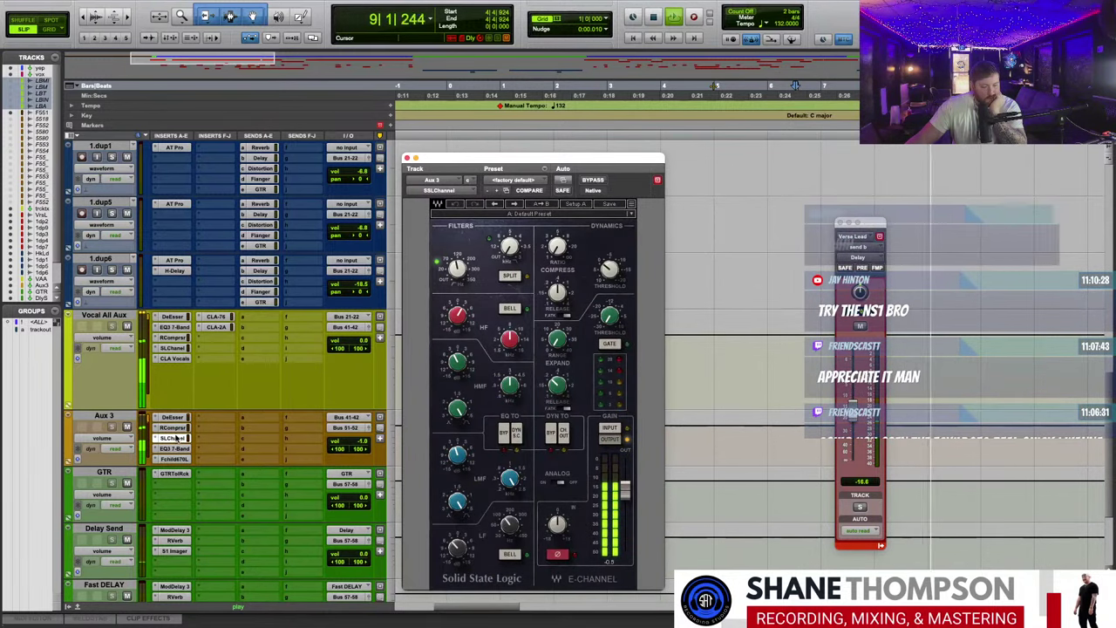
# - Compare the Vocal All Aux EQ3 7-Band bypassed and active, check its SSLChannel, CLA Vocals and CLA-76, and close the plug-in window
pyautogui.click(173, 328)
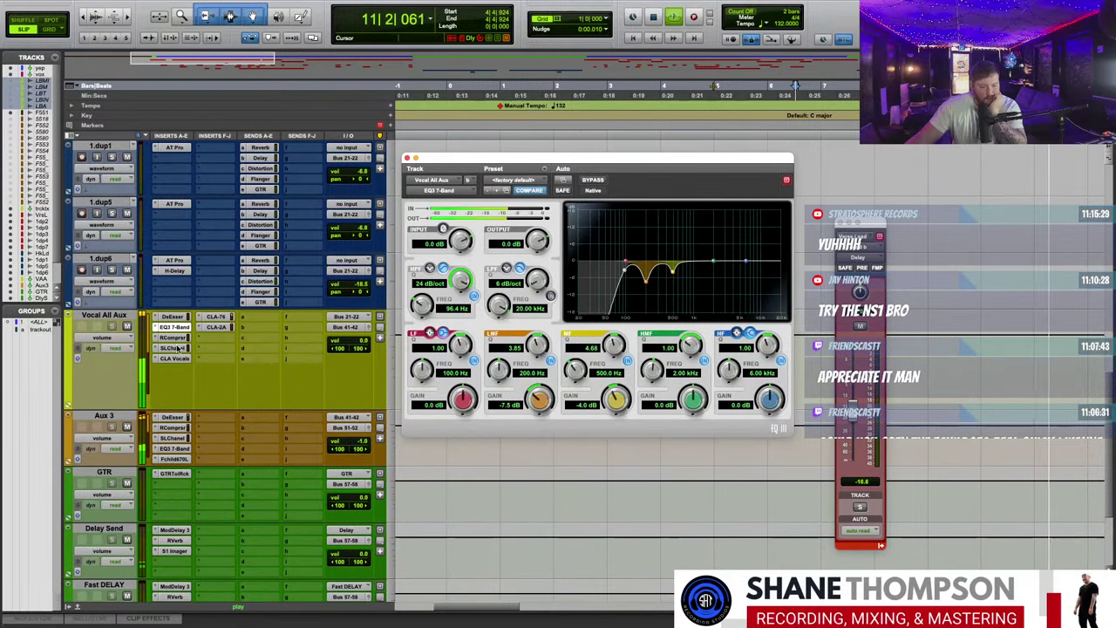
pyautogui.click(594, 181)
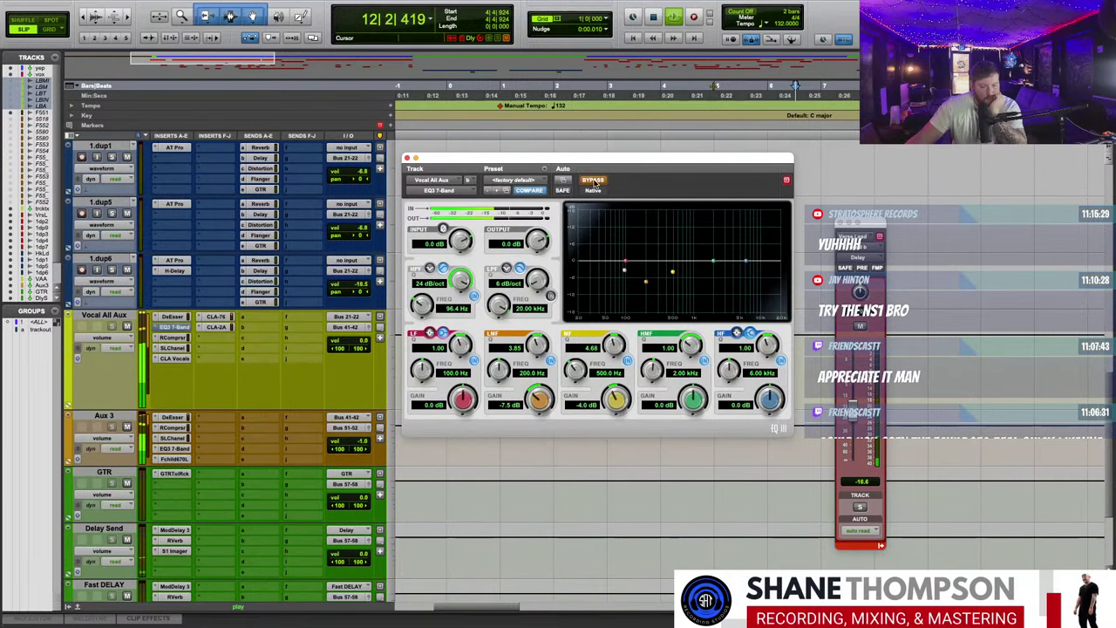
pyautogui.click(594, 181)
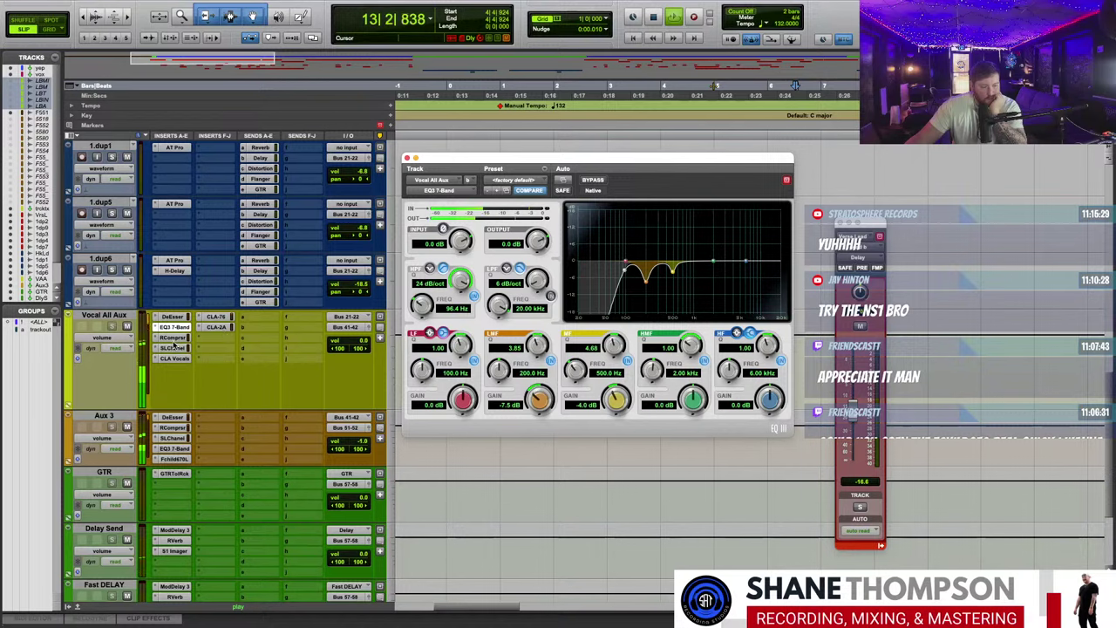
pyautogui.click(173, 347)
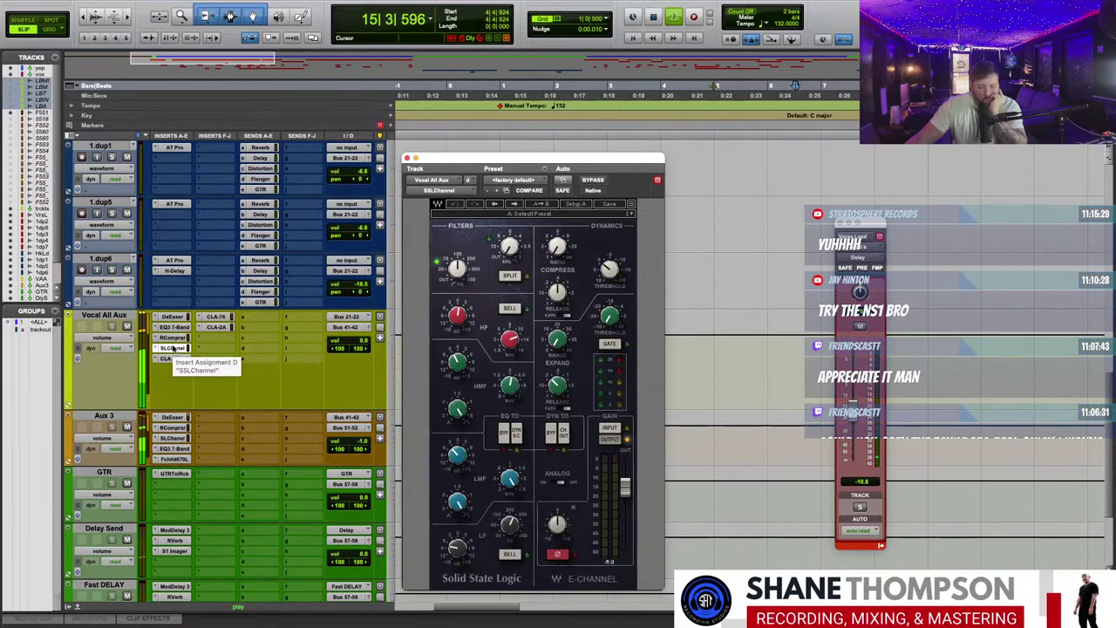
pyautogui.click(173, 358)
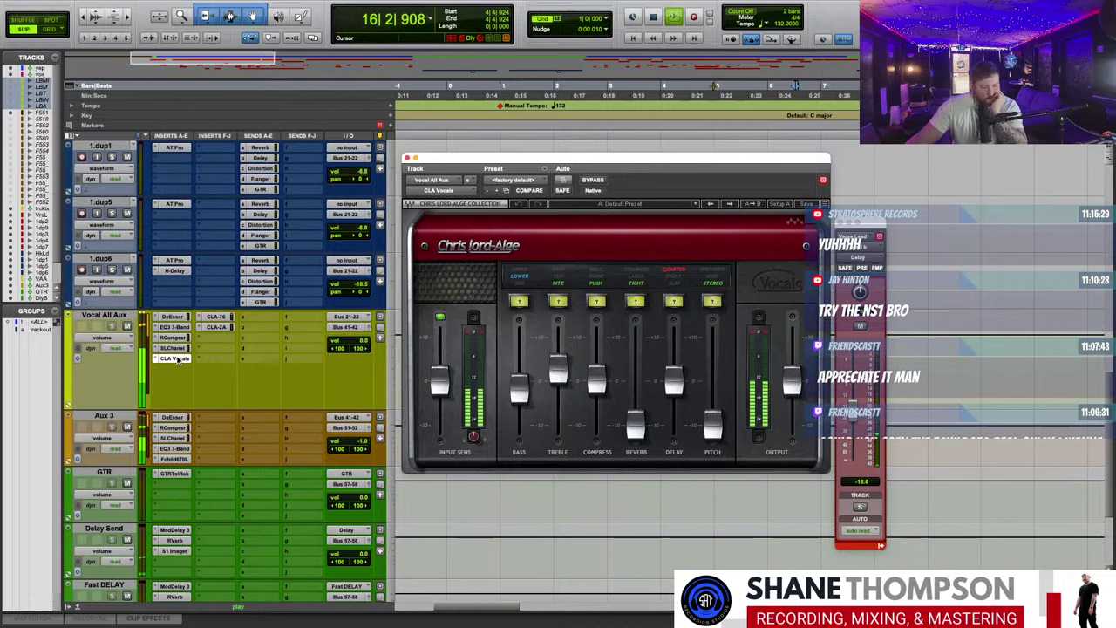
pyautogui.click(223, 319)
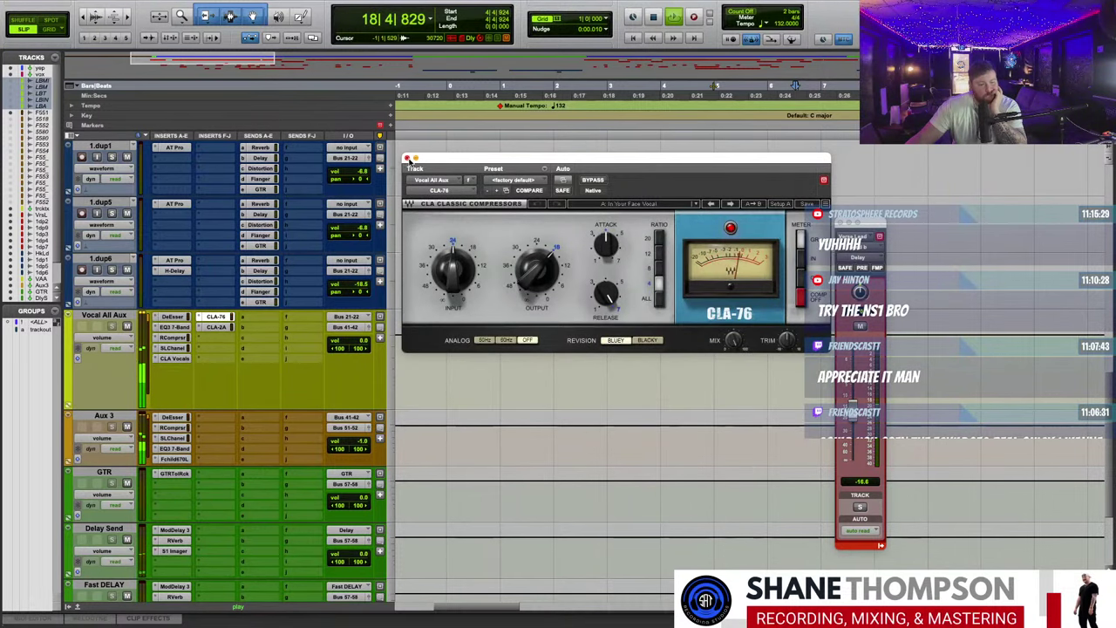
pyautogui.click(407, 159)
# - Close the Lion Master window on the yep track and the Verse Lead Delay send window
pyautogui.scroll(10, 508, 317)
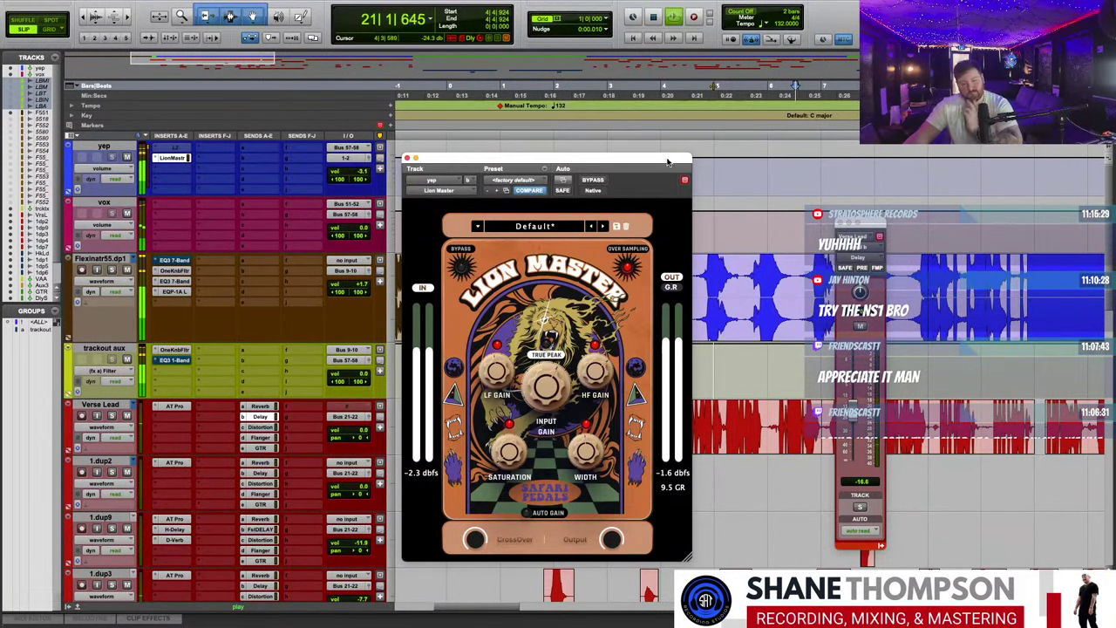
pyautogui.moveTo(668, 161); pyautogui.dragTo(683, 177)
pyautogui.click(421, 176)
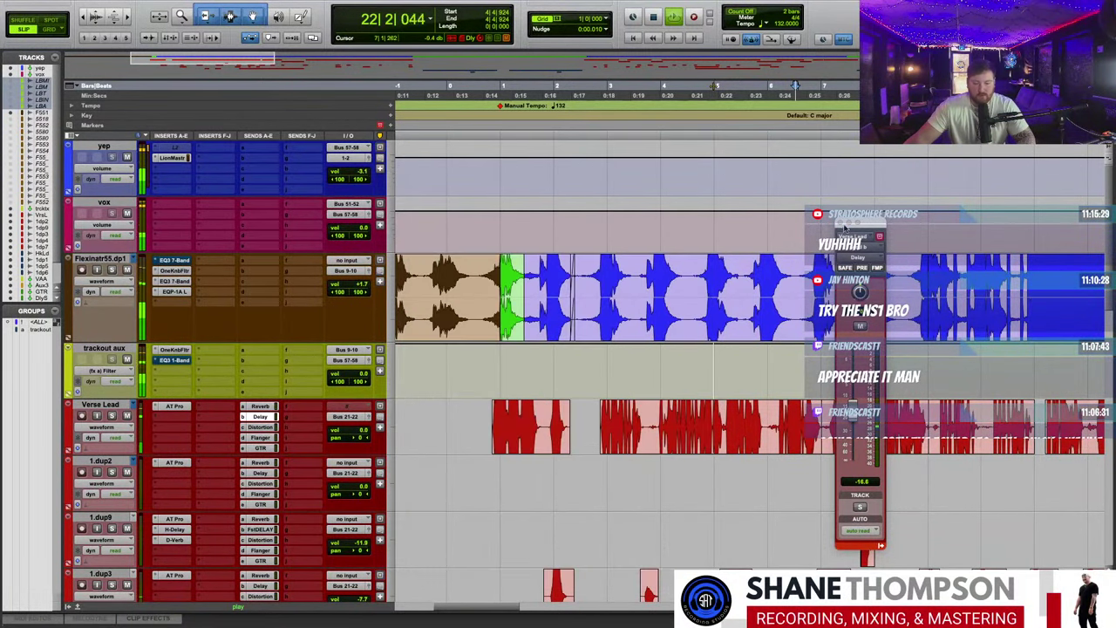
# - Insert the Safari Pedals Gorilla Drive (mono) plug-in in the Verse Lead track's fifth insert slot and reposition its window
pyautogui.scroll(-4, 172, 249)
pyautogui.click(172, 248)
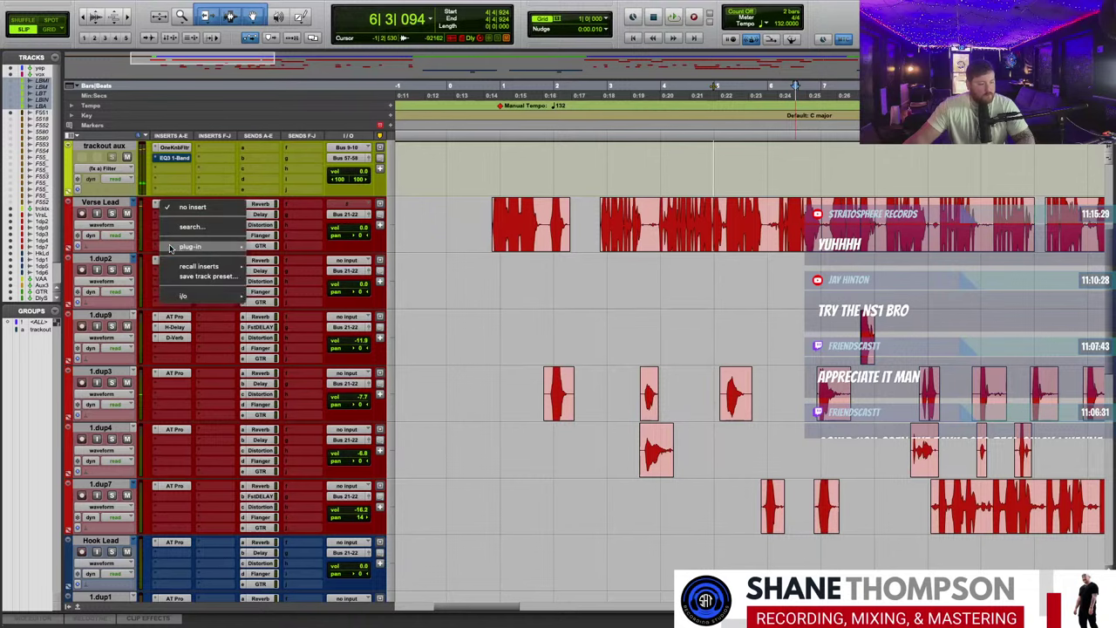
pyautogui.moveTo(188, 249)
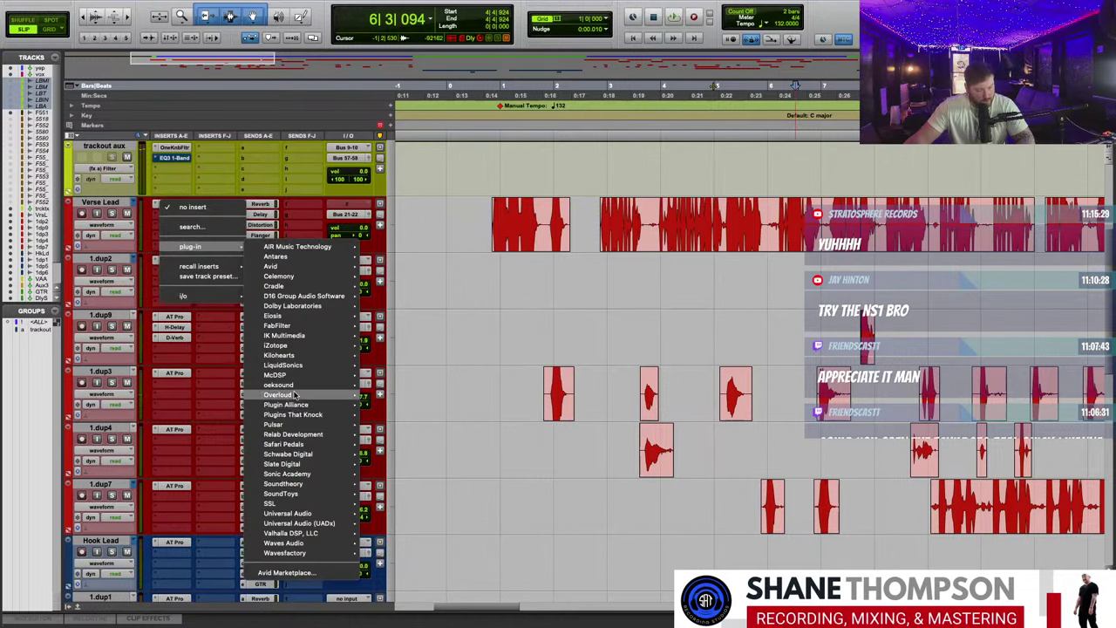
pyautogui.moveTo(287, 444)
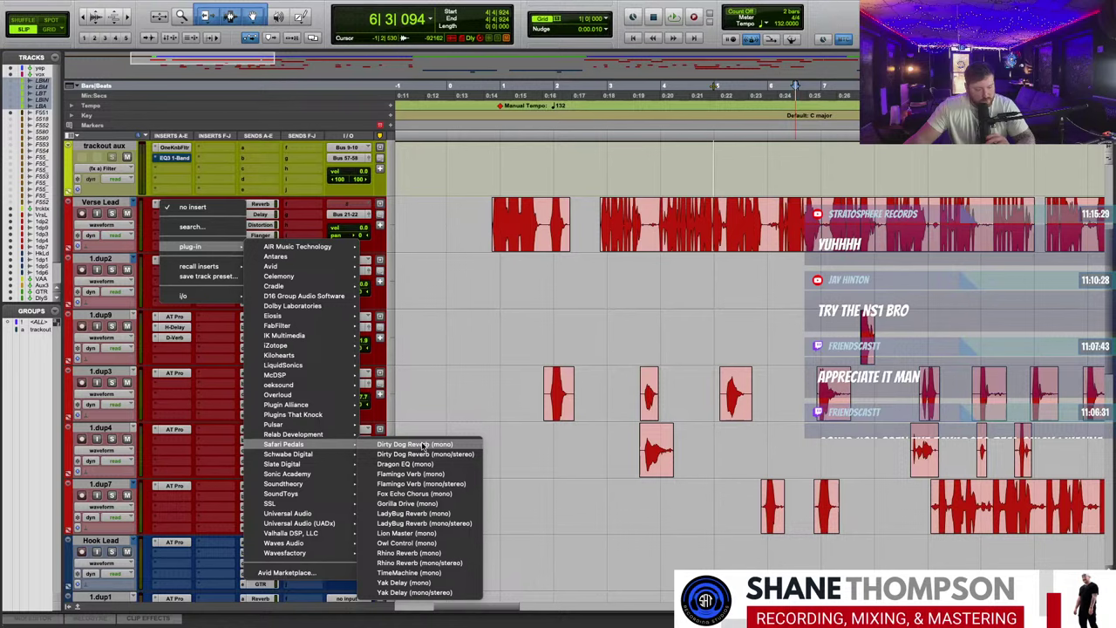
pyautogui.click(427, 504)
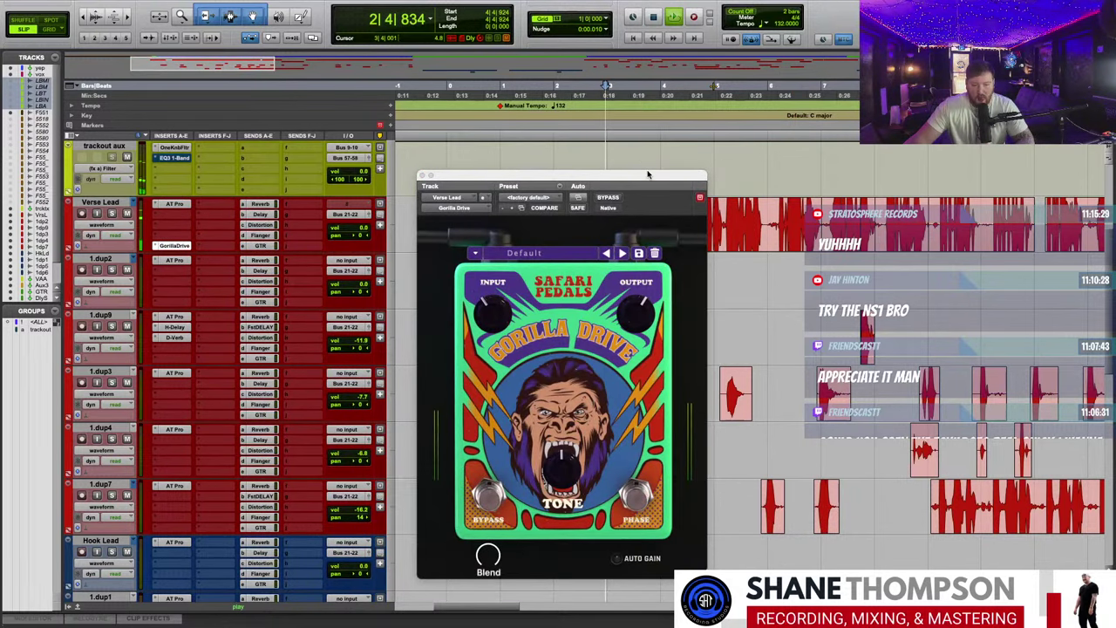
pyautogui.moveTo(650, 177); pyautogui.dragTo(641, 173)
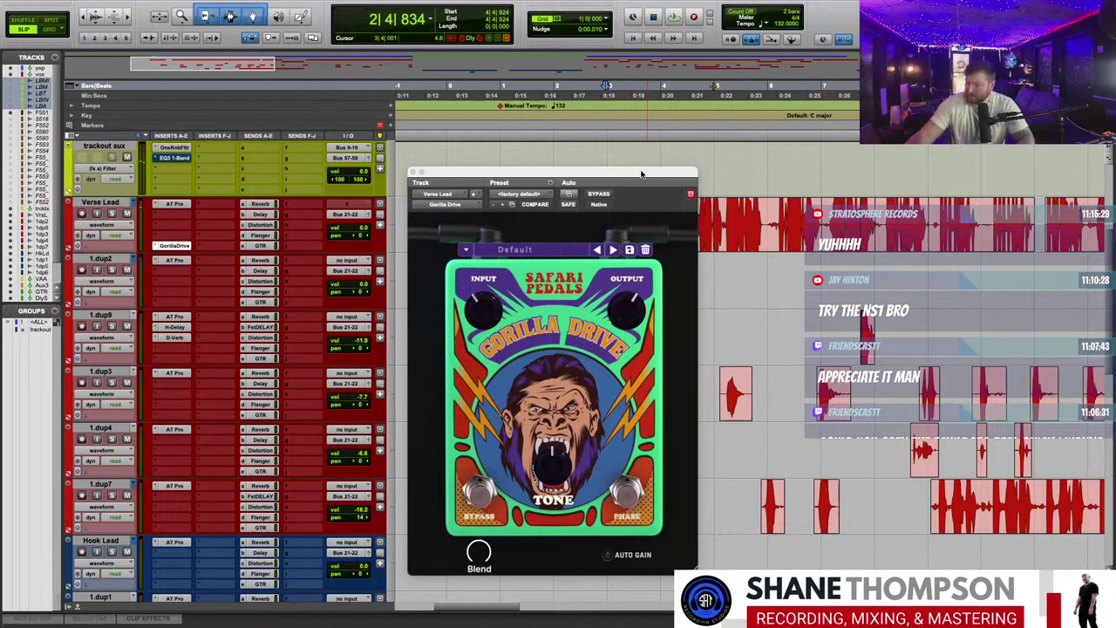
# - Play the song and set Gorilla Drive's Input to 8.3 and Output to -6.8, with Auto Gain enabled
pyautogui.press('space')
pyautogui.moveTo(640, 181); pyautogui.dragTo(652, 211)
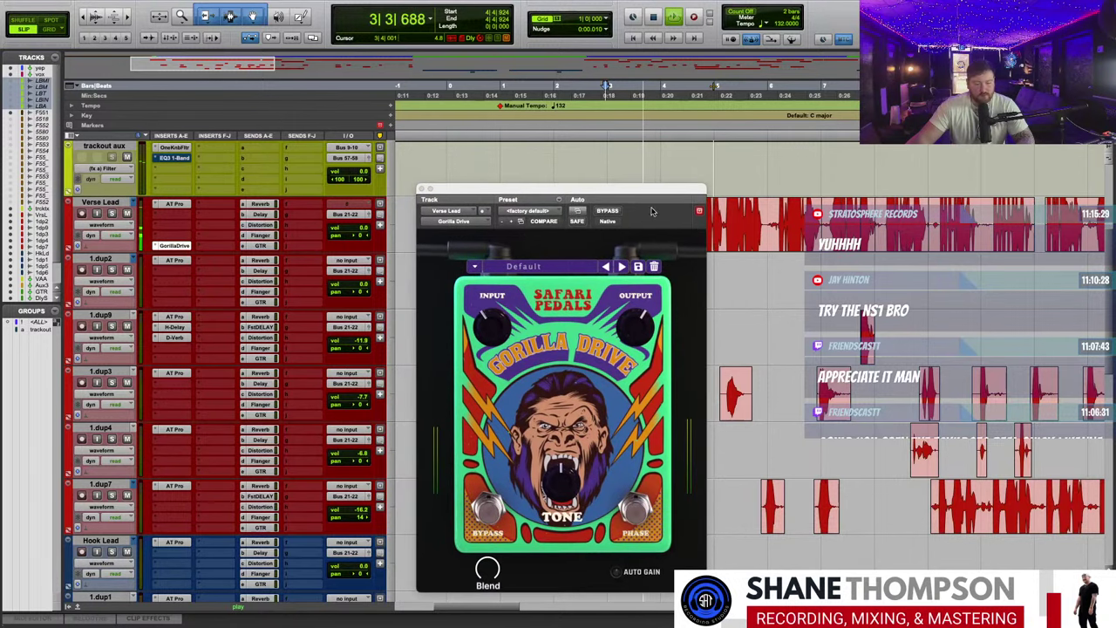
pyautogui.moveTo(494, 340)
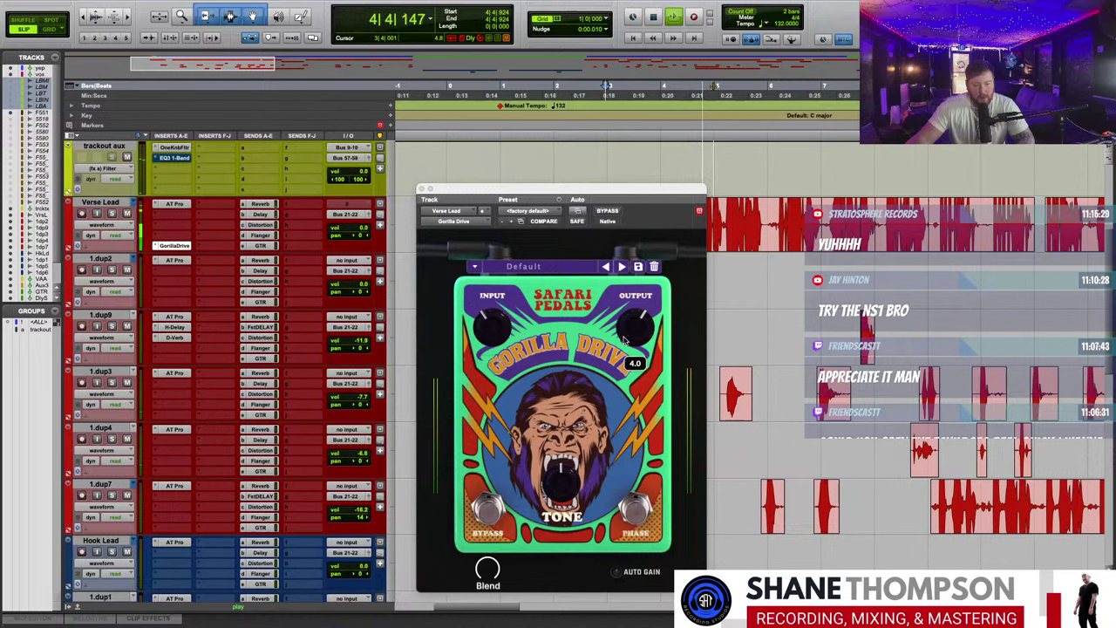
pyautogui.moveTo(491, 326); pyautogui.dragTo(505, 294)
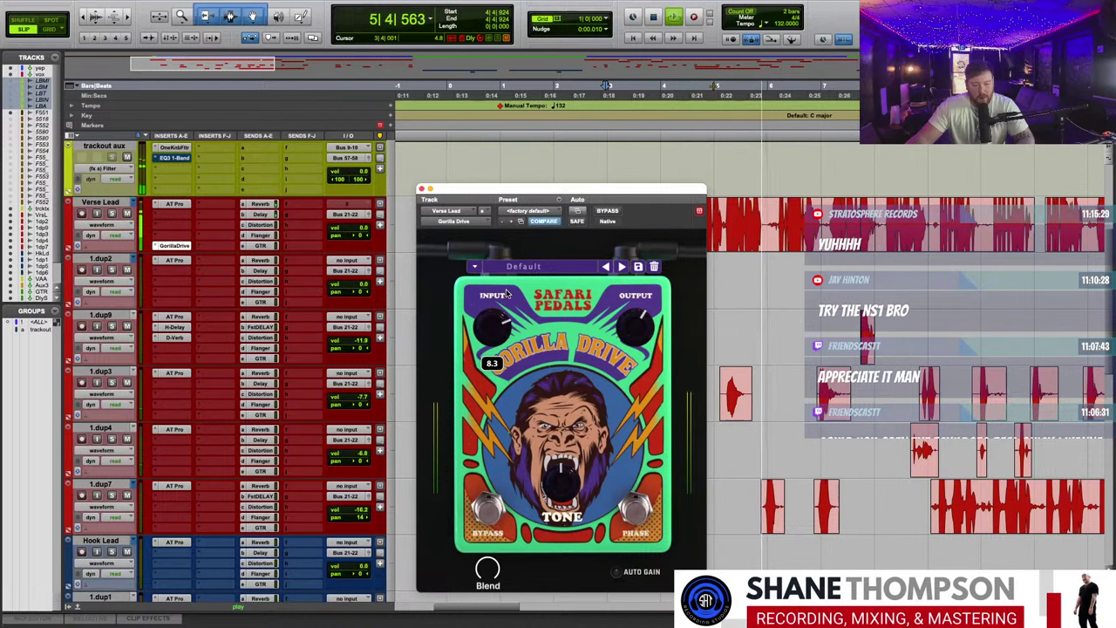
pyautogui.moveTo(631, 324); pyautogui.dragTo(622, 344)
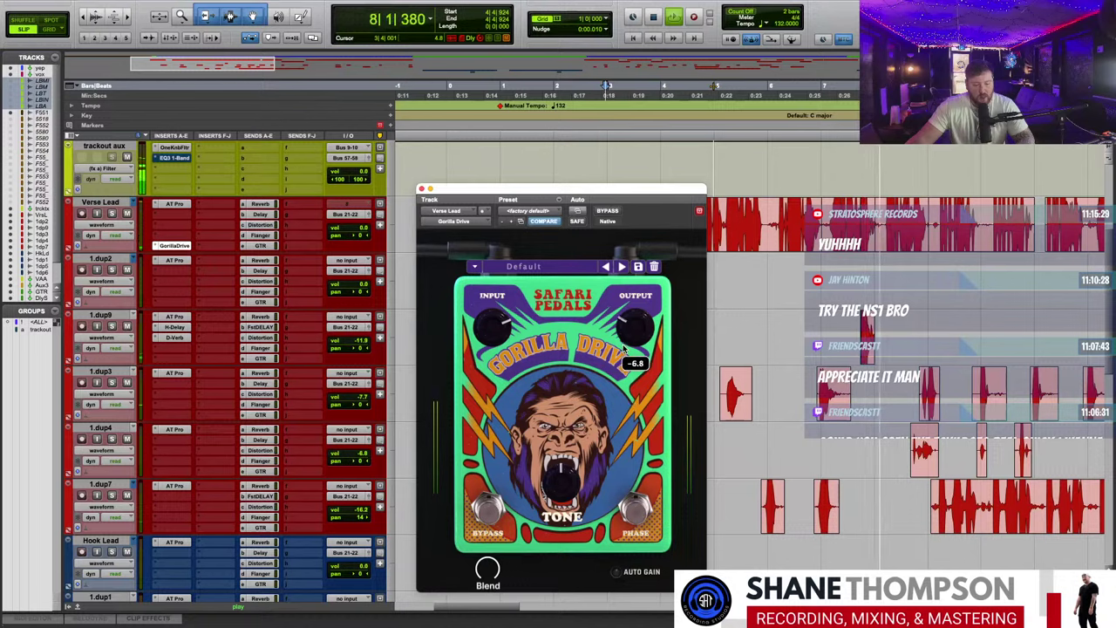
pyautogui.click(621, 572)
pyautogui.moveTo(494, 328)
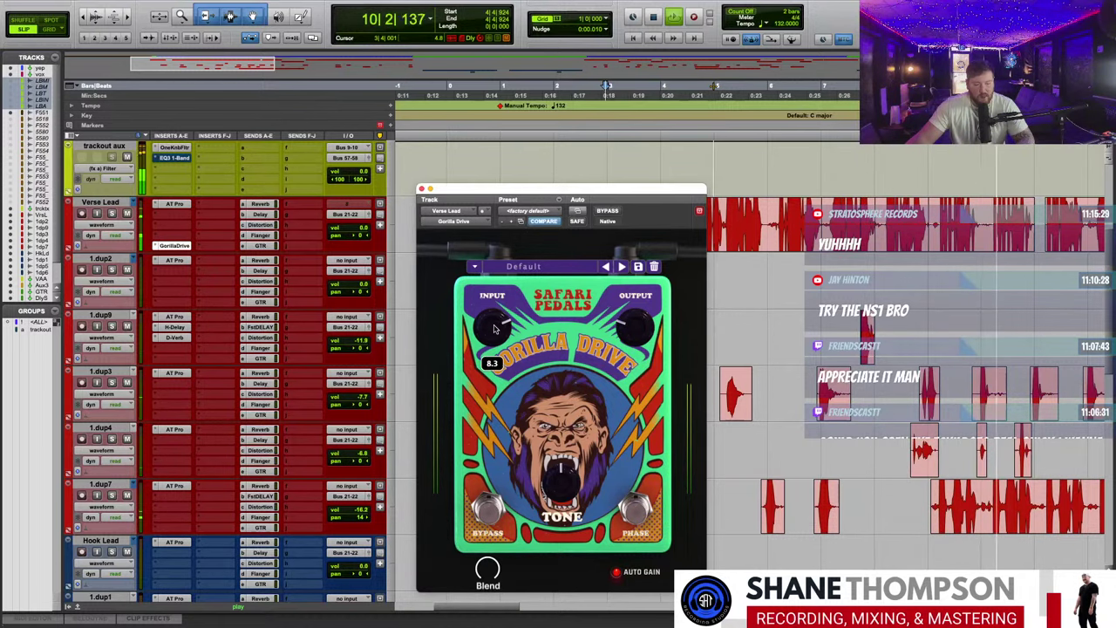
# - Lower Gorilla Drive's Input on the Verse Lead, toggle the plug-in's bypass during playback and close its window
pyautogui.moveTo(495, 329); pyautogui.dragTo(500, 427)
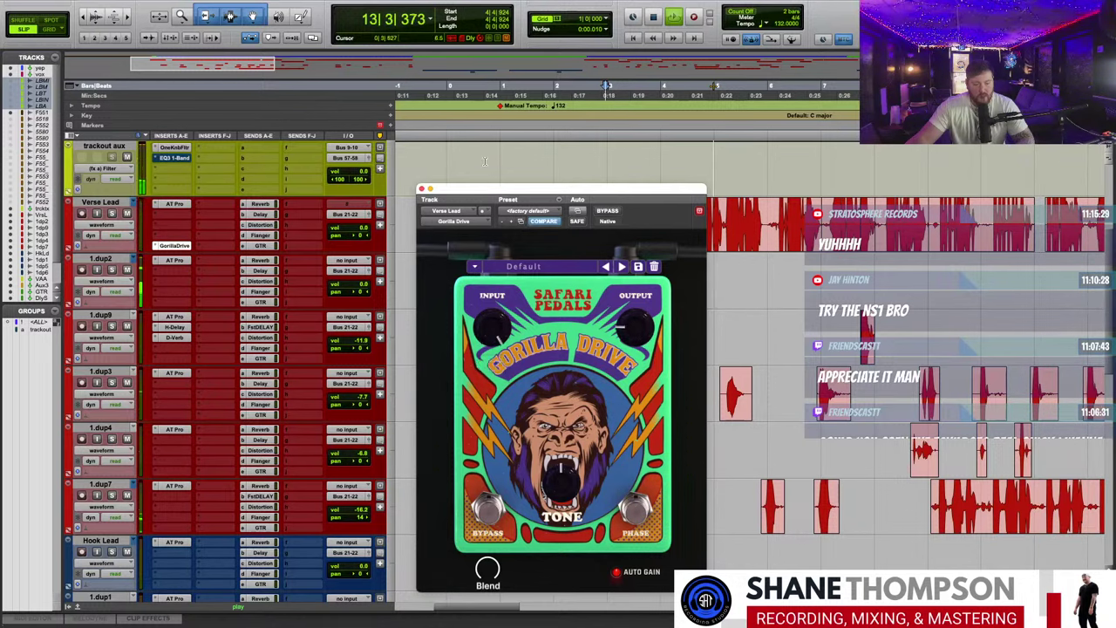
pyautogui.click(615, 212)
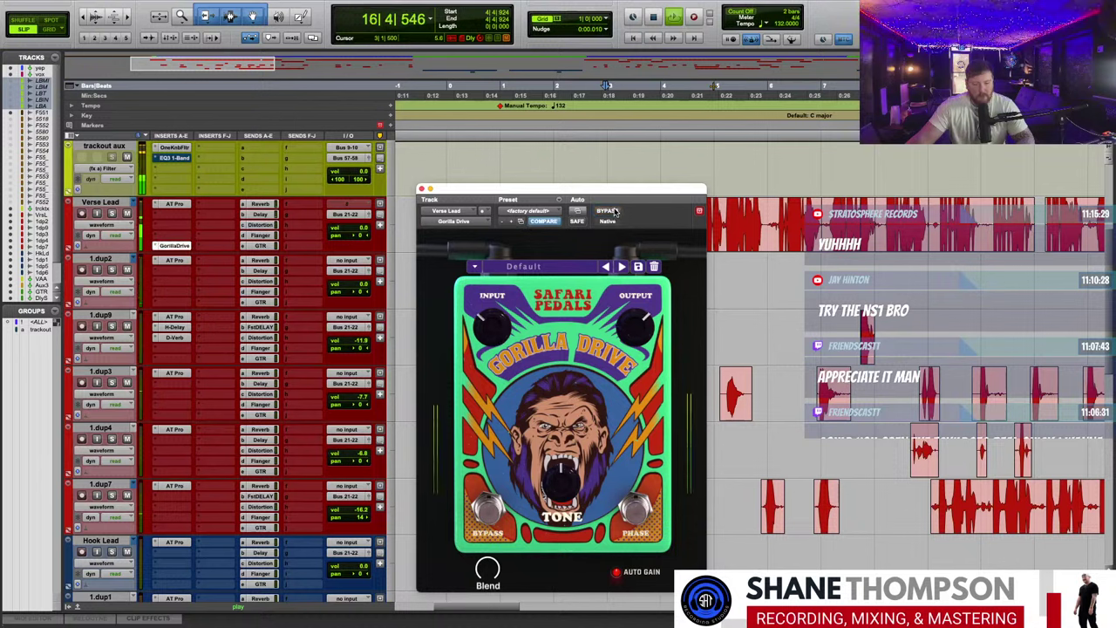
pyautogui.click(420, 190)
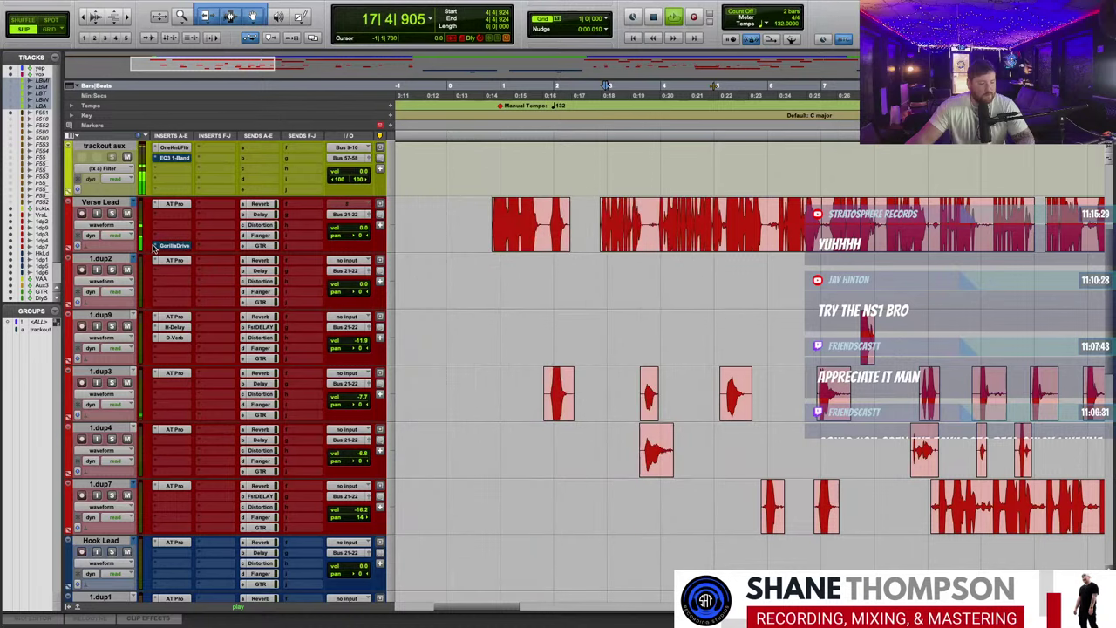
# - Replace Gorilla Drive in the Verse Lead's fifth insert slot with the Safari Pedals Owl Control (mono) plug-in
pyautogui.click(174, 245)
pyautogui.moveTo(188, 246)
pyautogui.moveTo(323, 444)
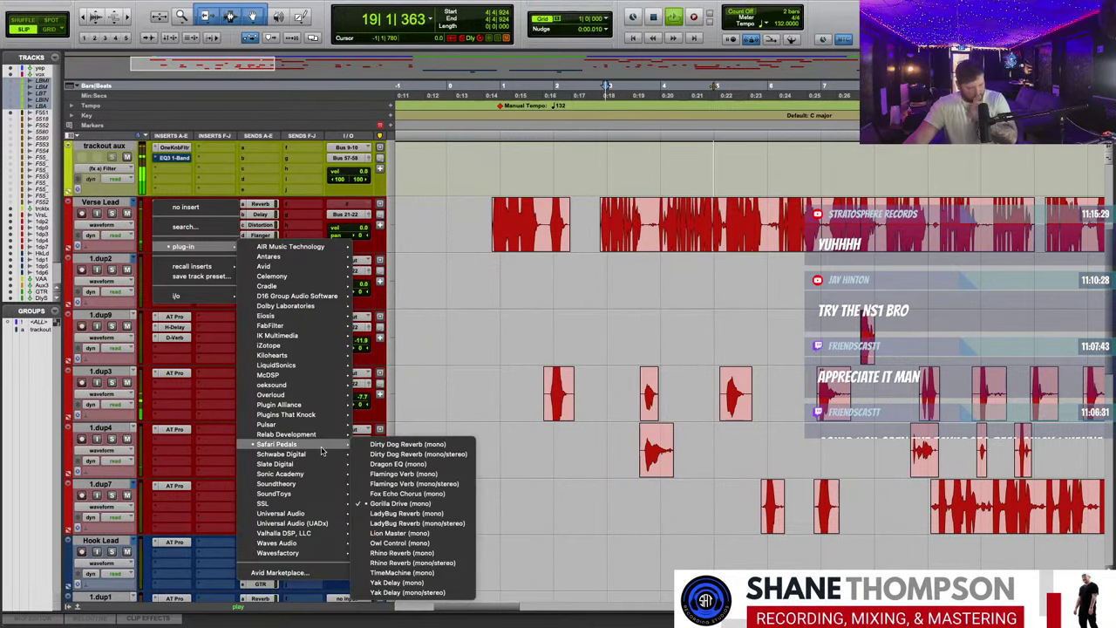
pyautogui.click(444, 544)
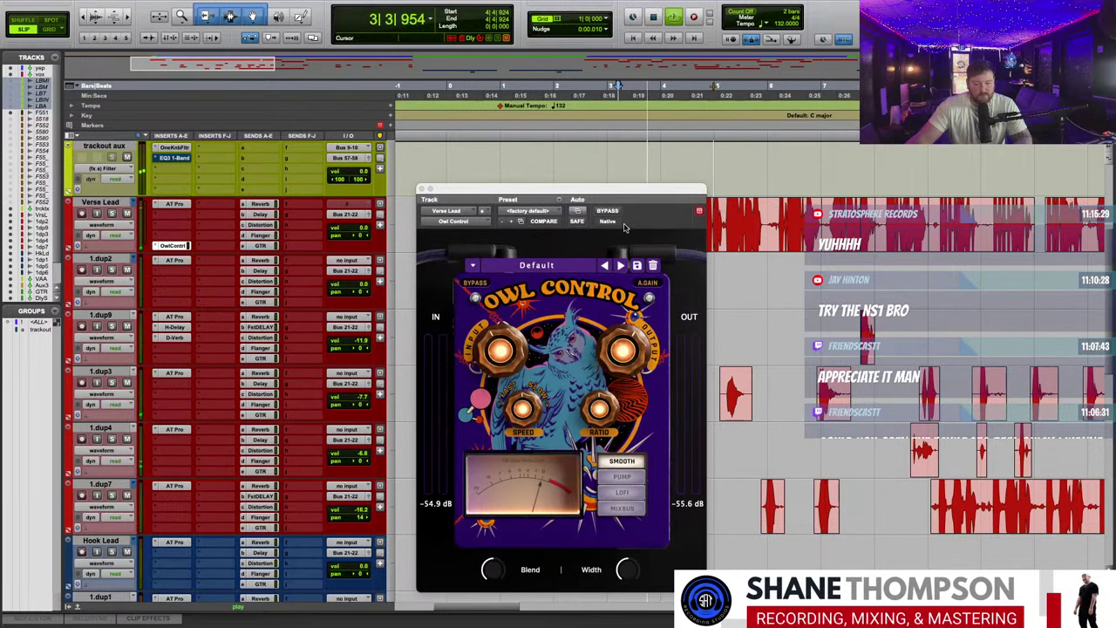
# - Switch Owl Control to LOFI mode and compare the Verse Lead with the plug-in bypassed and active
pyautogui.click(622, 493)
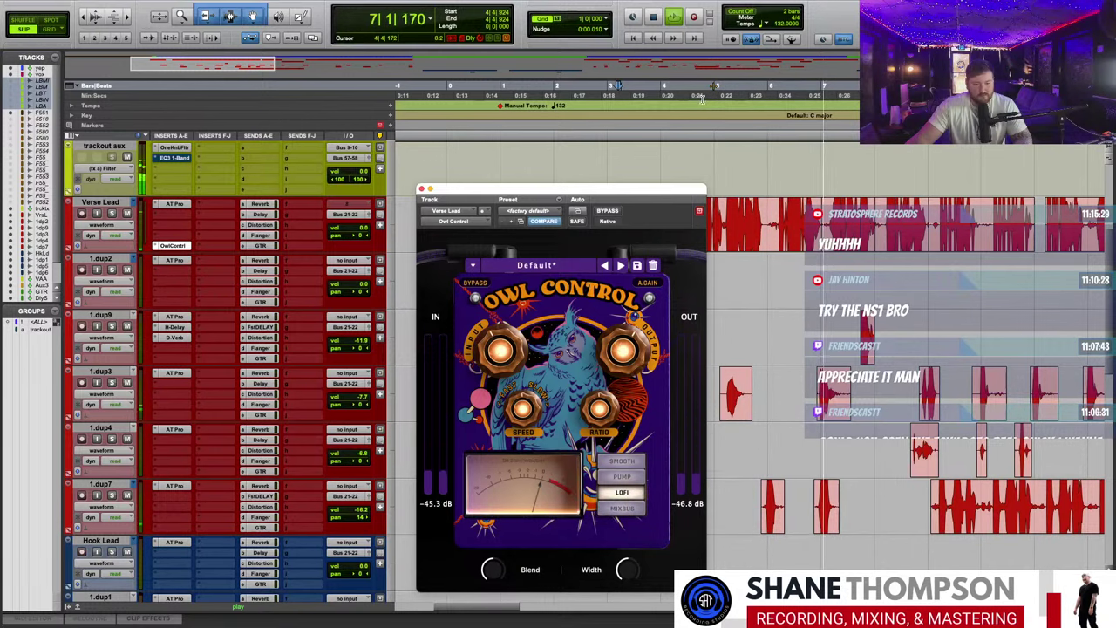
pyautogui.click(609, 211)
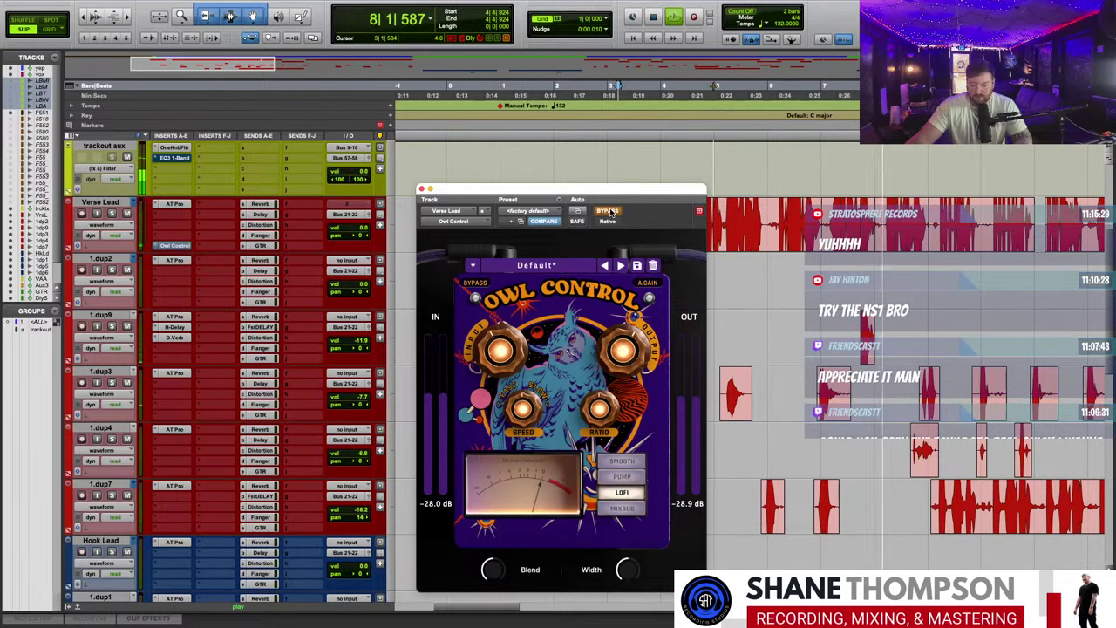
pyautogui.click(609, 211)
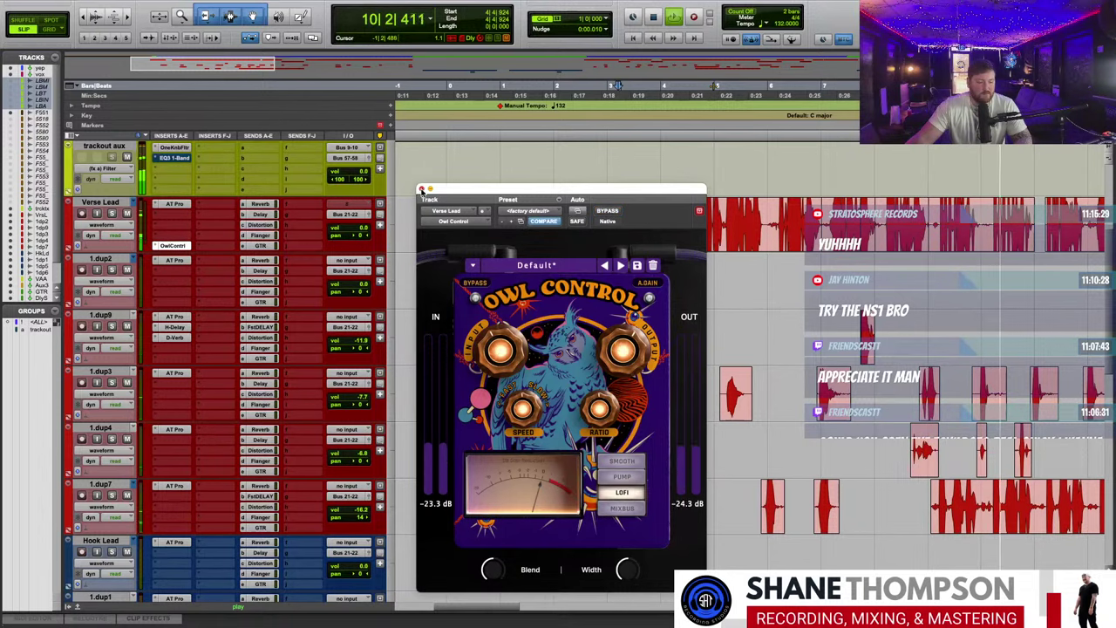
# - Load the Smooth Vocals preset in Owl Control and play the song to audition it on the Verse Lead
pyautogui.press('space')
pyautogui.click(544, 267)
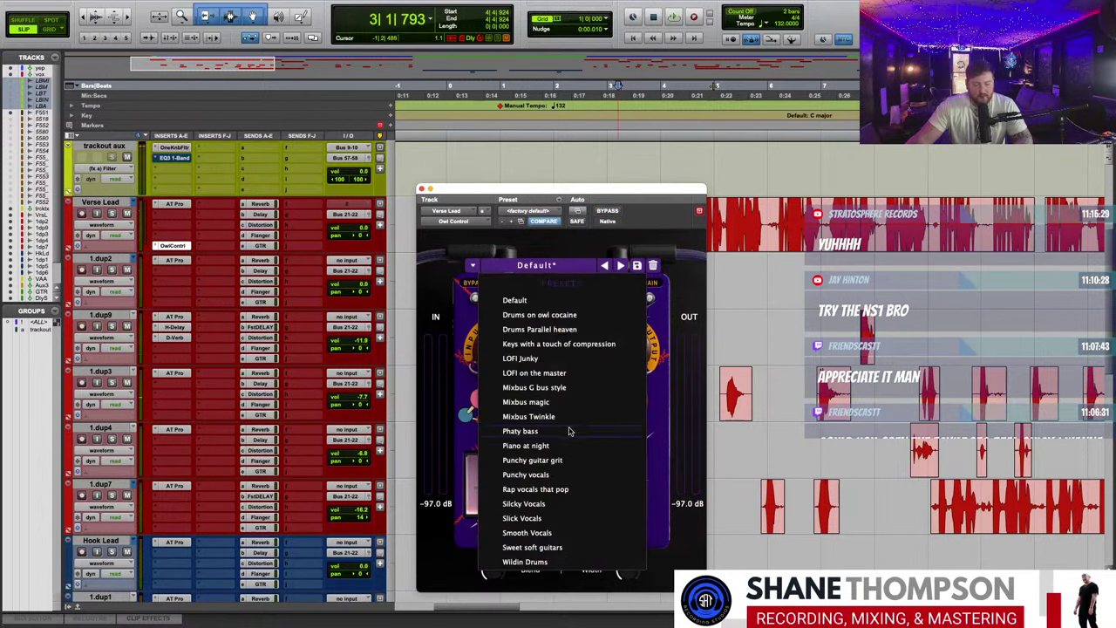
pyautogui.click(527, 533)
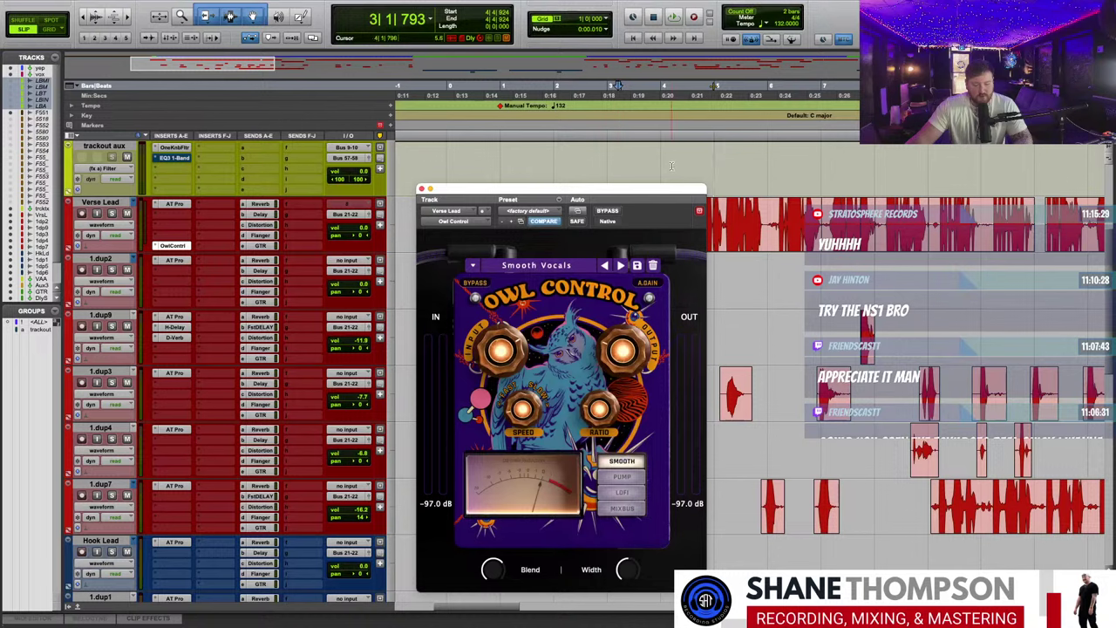
pyautogui.press('space')
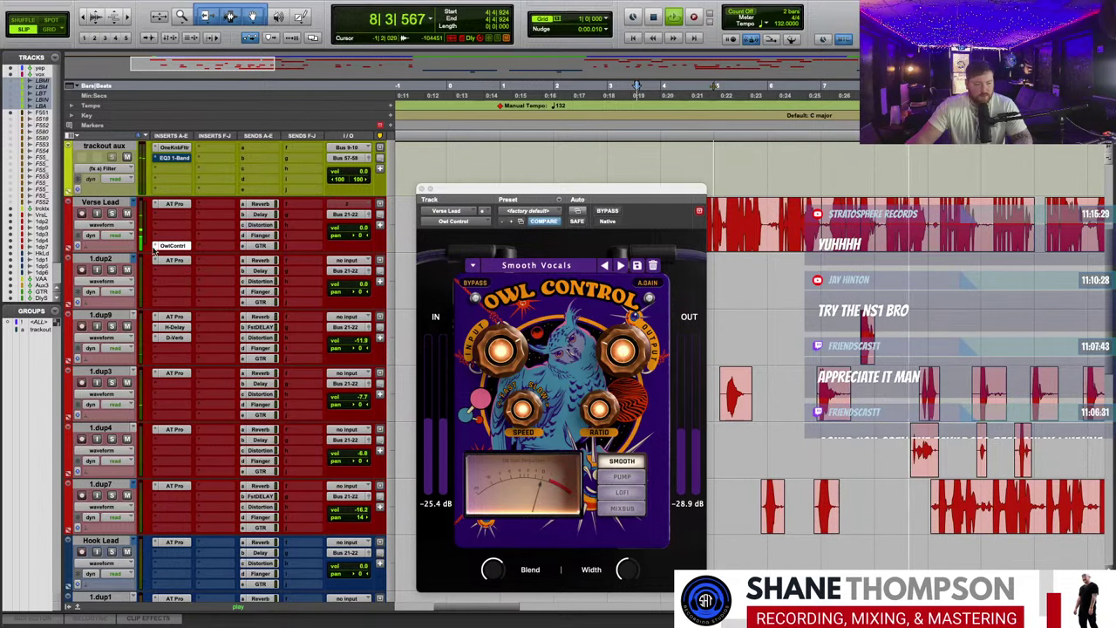
pyautogui.click(174, 246)
pyautogui.moveTo(308, 447)
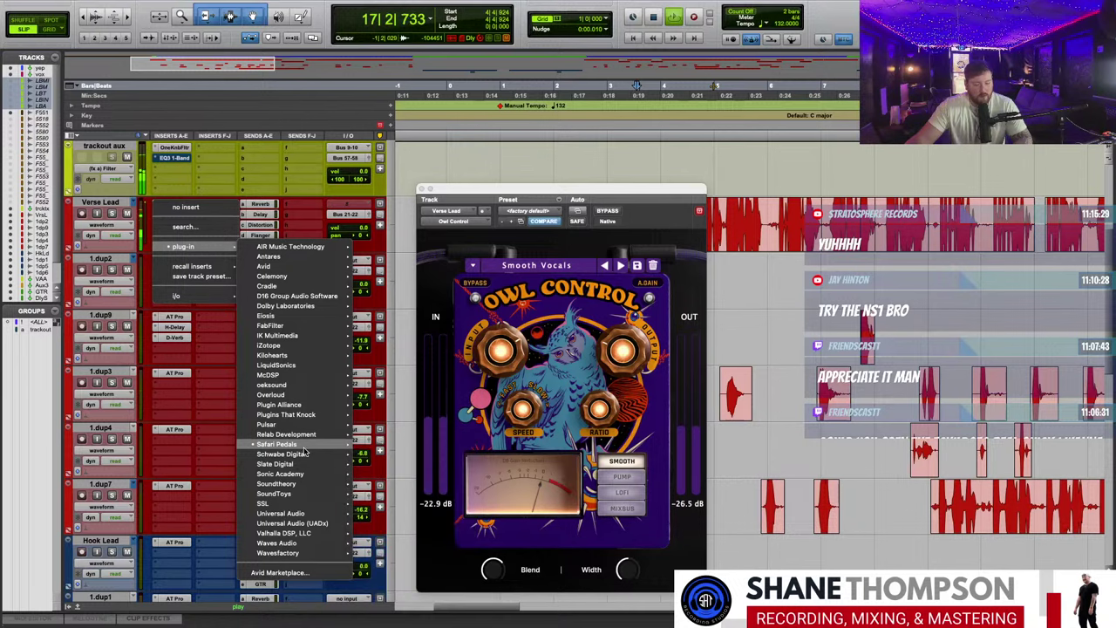
pyautogui.click(746, 334)
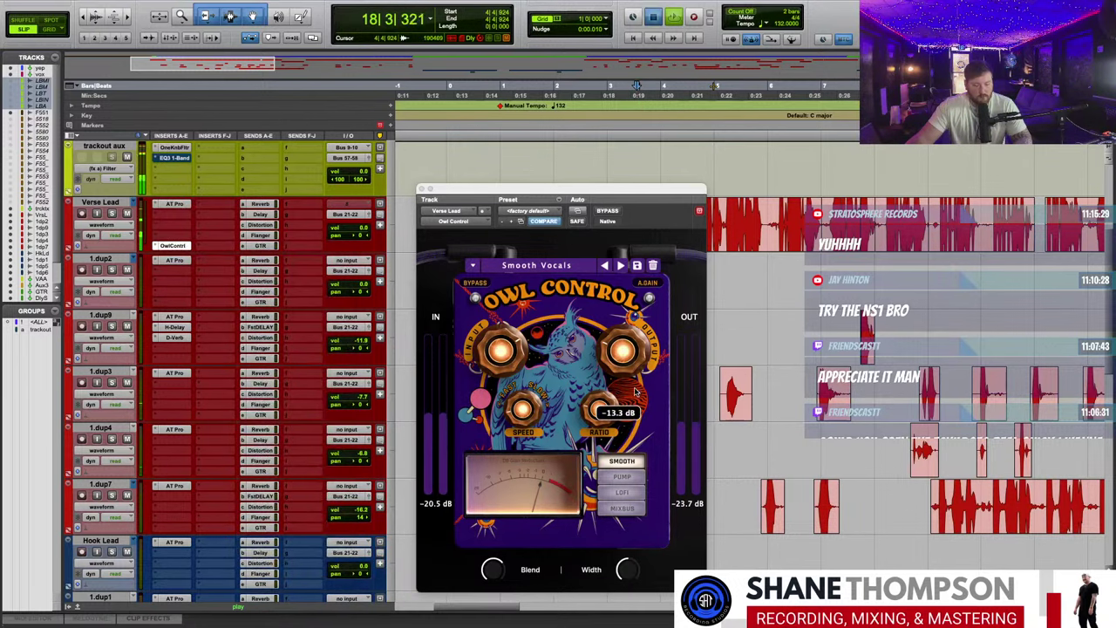
# - Stop playback, close the Owl Control window and remove the plug-in from the Verse Lead's fifth insert slot
pyautogui.press('space')
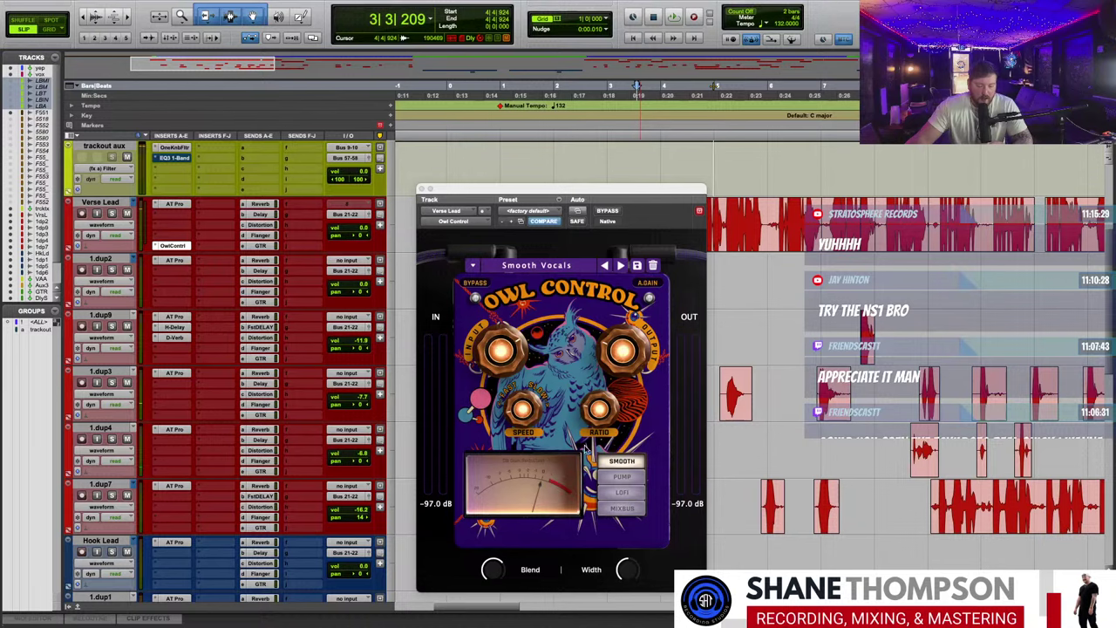
pyautogui.click(420, 189)
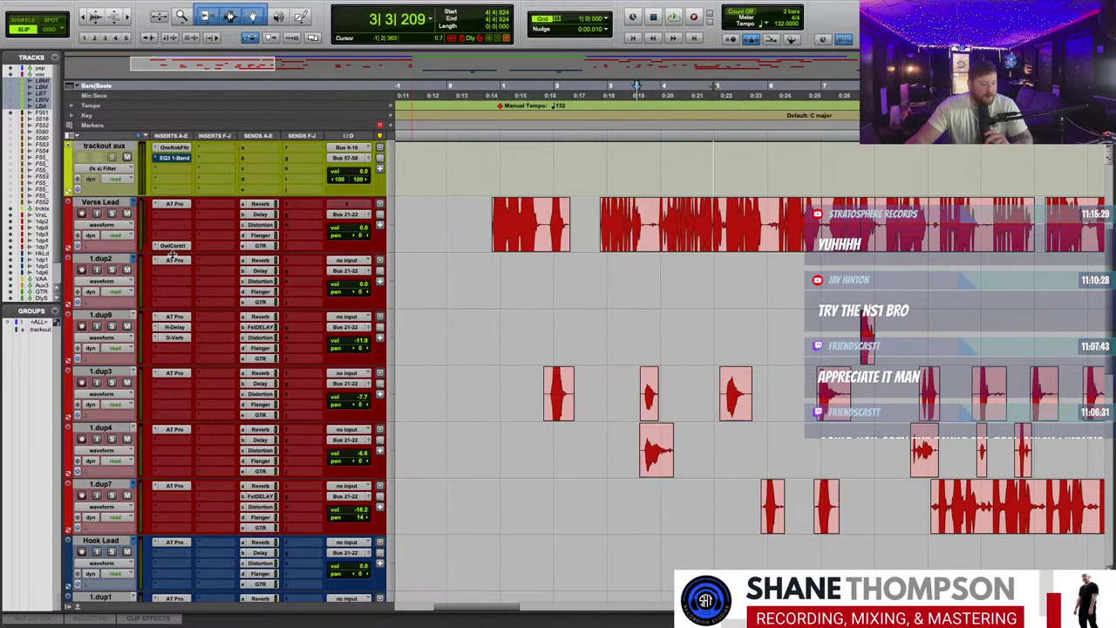
pyautogui.click(157, 246)
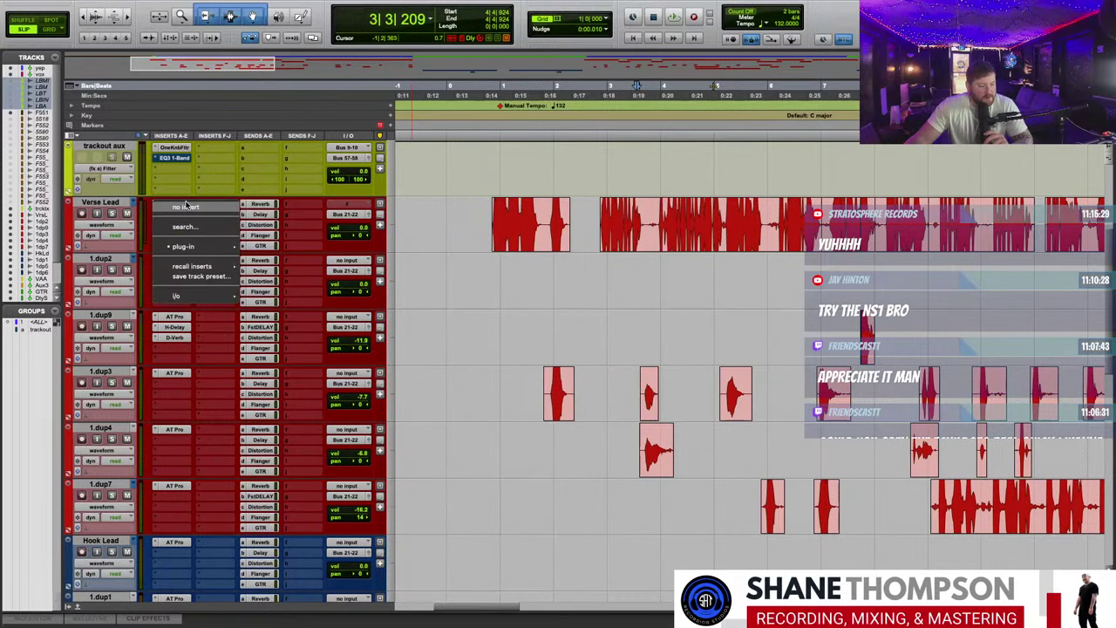
pyautogui.click(186, 205)
# - Look over the song's arrangement, checking the clips, inserts and sends on the beat, verse, hook, aux and effect-send tracks
pyautogui.scroll(-5, 555, 391)
pyautogui.scroll(-1, 556, 390)
pyautogui.scroll(5, 555, 391)
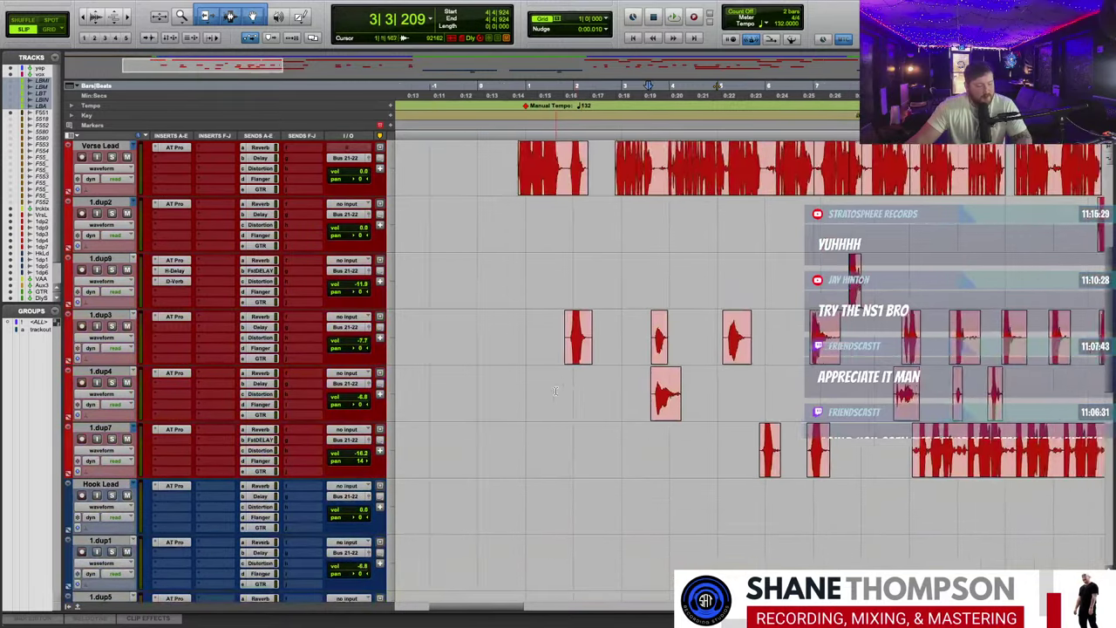
pyautogui.press('r')
pyautogui.press('r')
pyautogui.press('r')
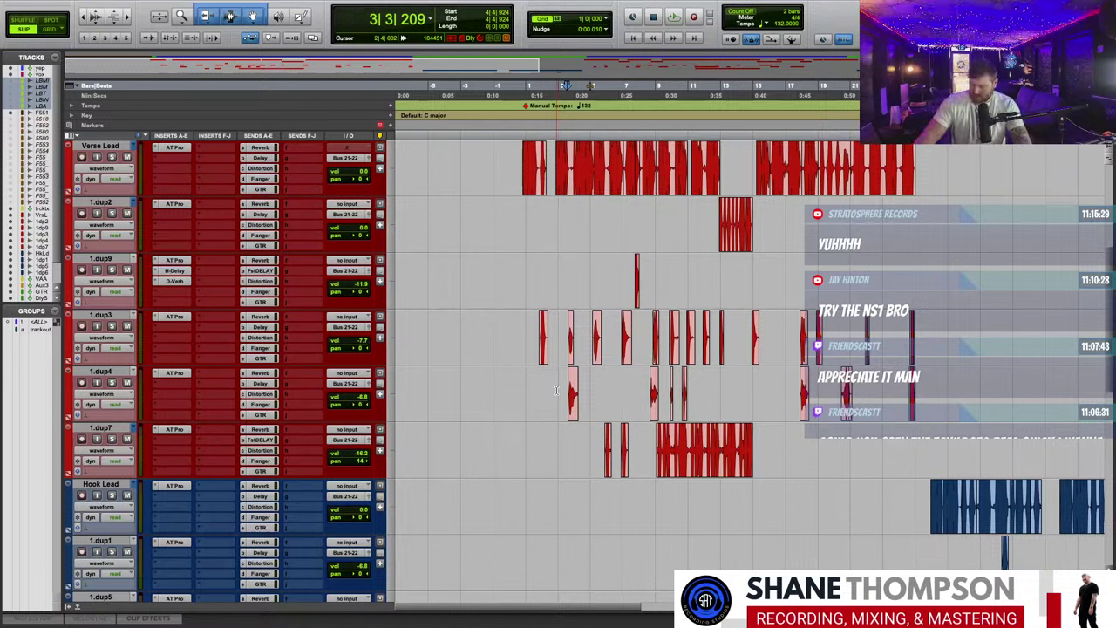
pyautogui.hscroll(15, 556, 391)
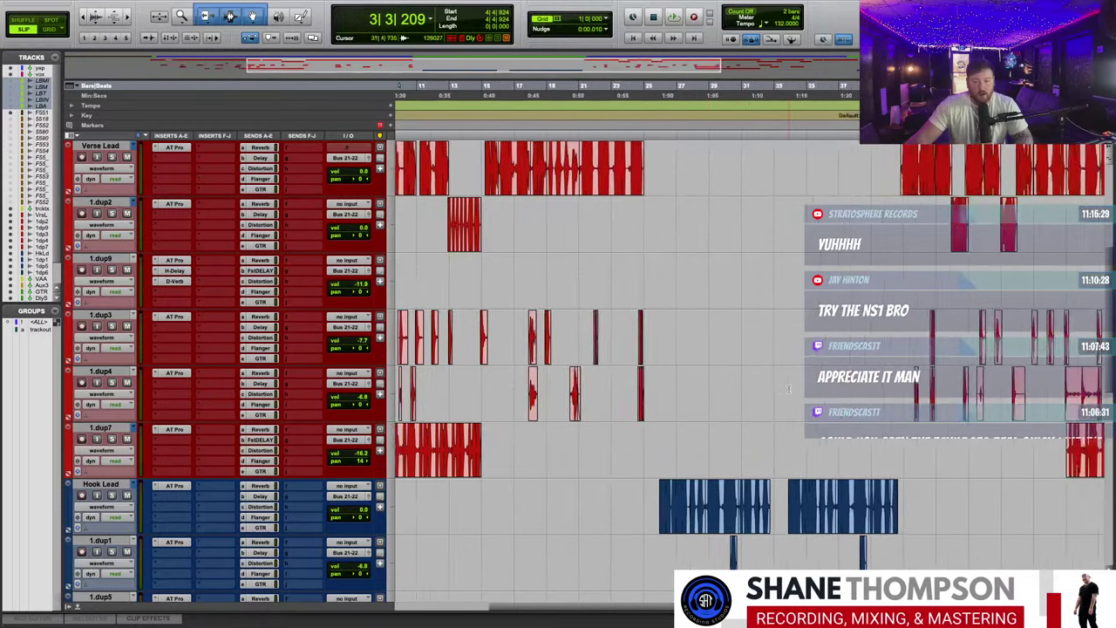
pyautogui.scroll(-5, 787, 391)
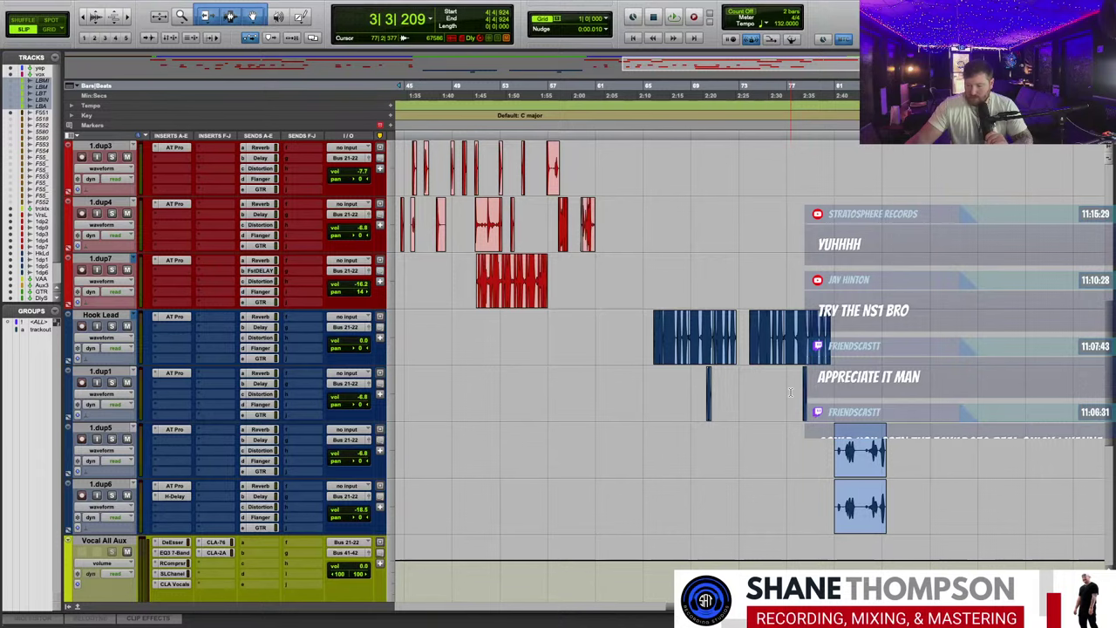
pyautogui.scroll(3, 789, 394)
pyautogui.hscroll(-15, 631, 336)
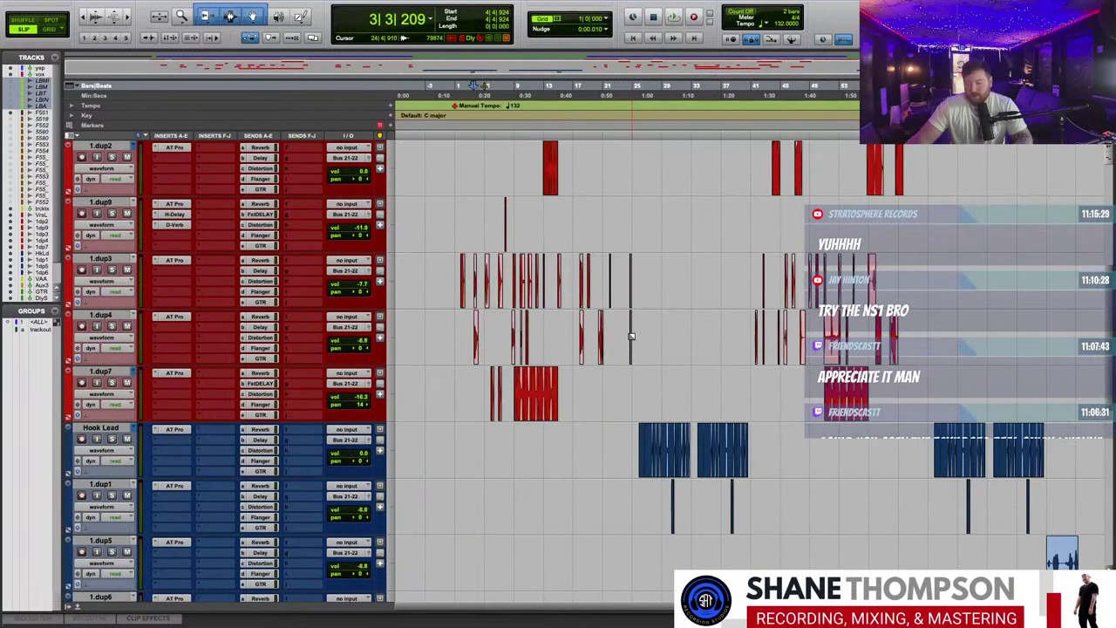
pyautogui.scroll(5, 632, 335)
pyautogui.scroll(-2, 731, 425)
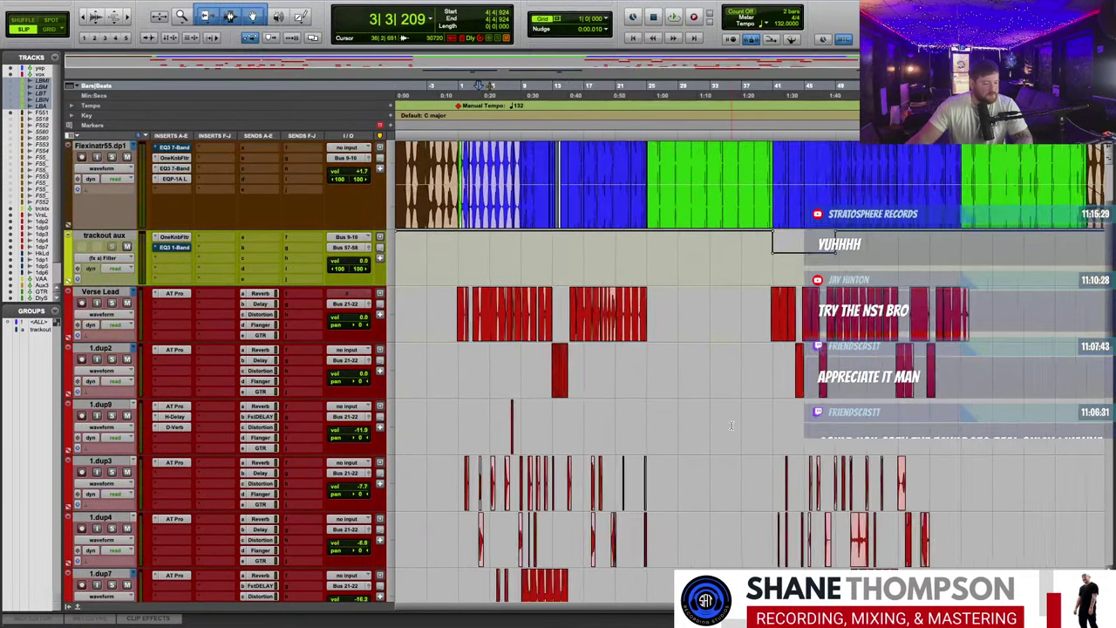
pyautogui.press('t')
pyautogui.scroll(2, 732, 425)
pyautogui.scroll(-3, 731, 426)
pyautogui.scroll(2, 734, 421)
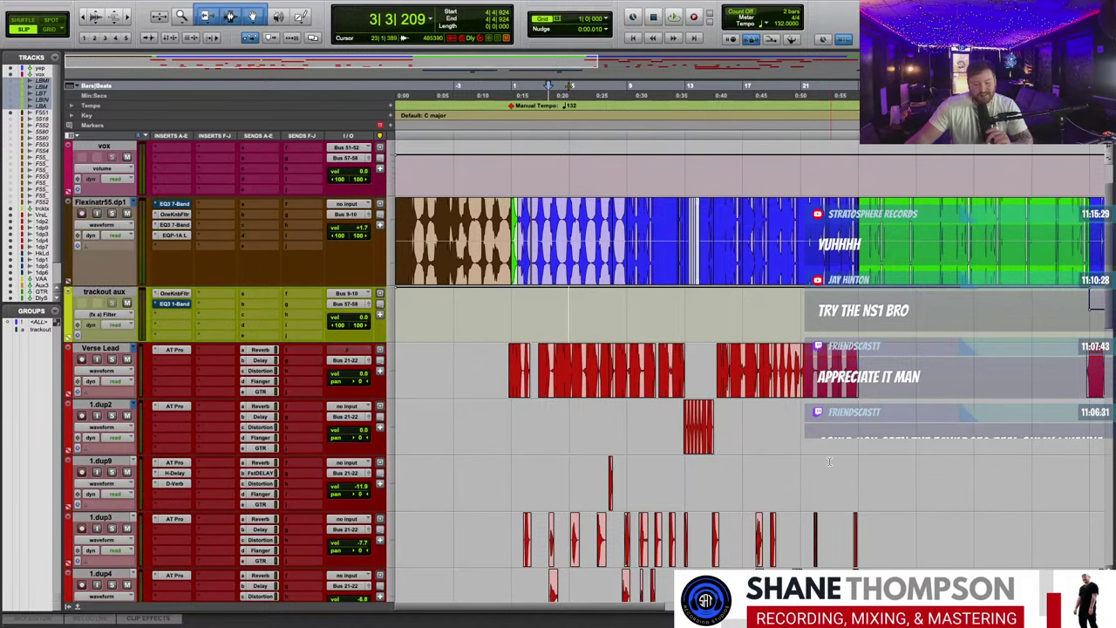
pyautogui.scroll(-10, 734, 431)
pyautogui.scroll(5, 734, 431)
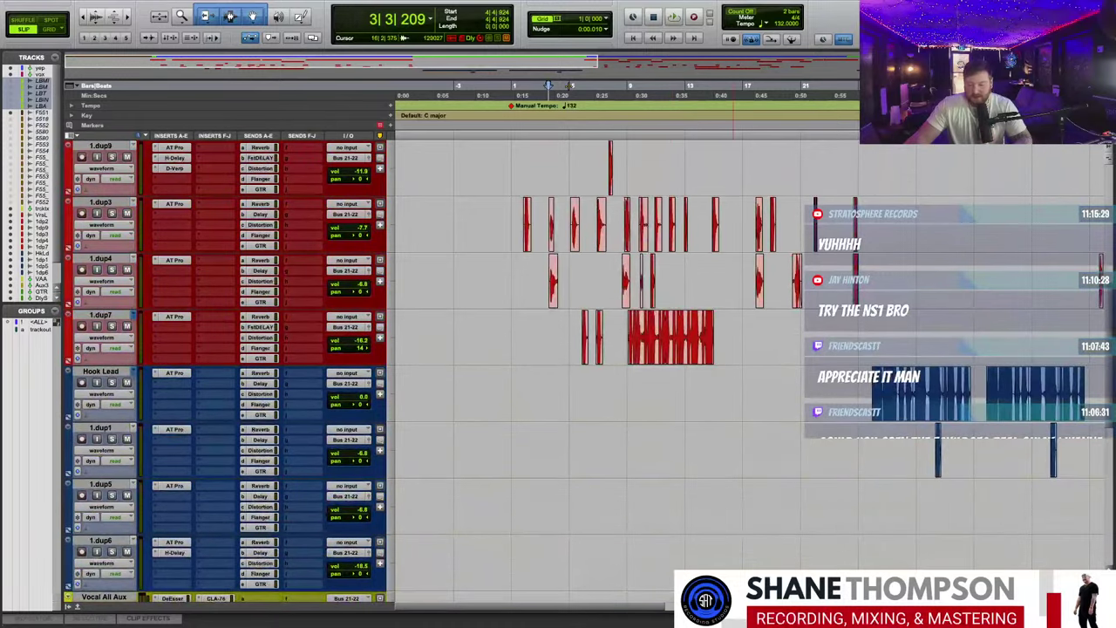
pyautogui.press('r')
pyautogui.press('r')
pyautogui.scroll(-5, 824, 521)
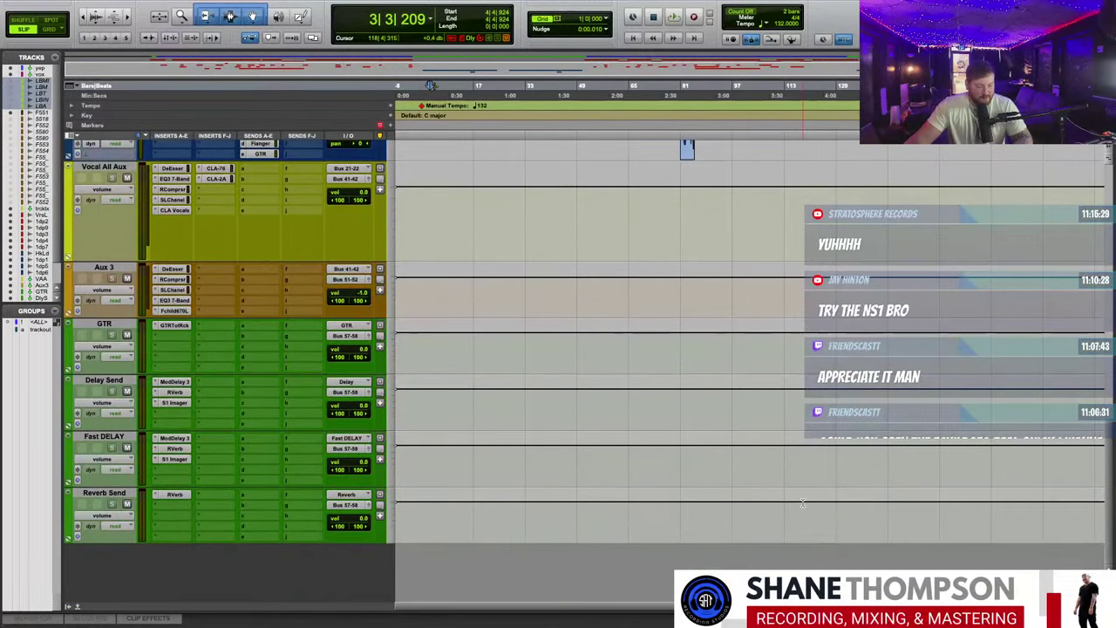
pyautogui.scroll(10, 802, 502)
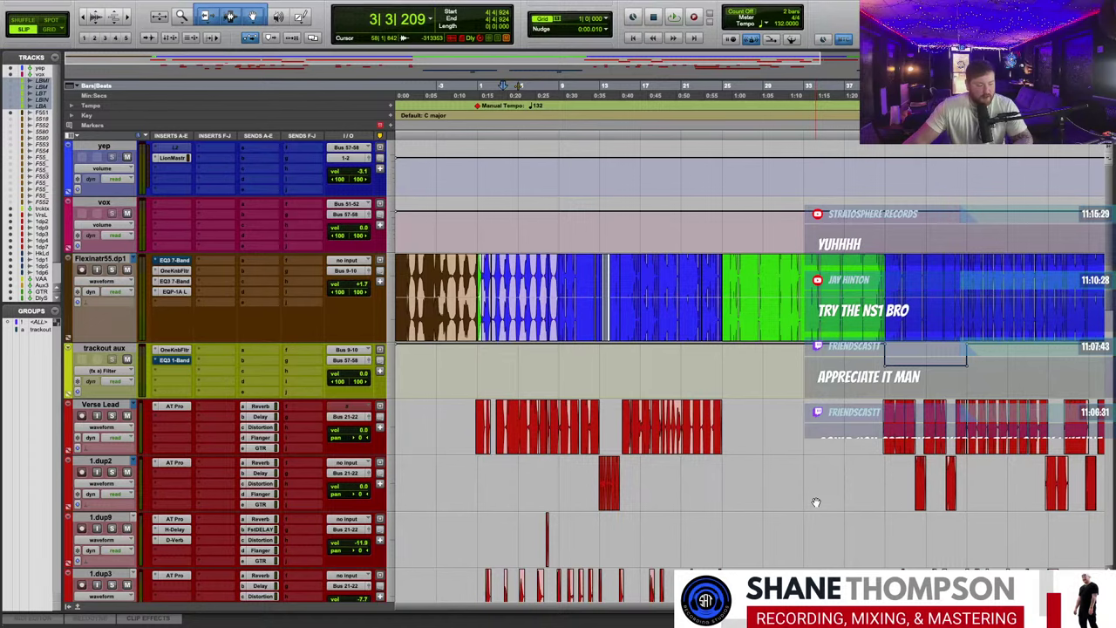
pyautogui.scroll(-2, 815, 502)
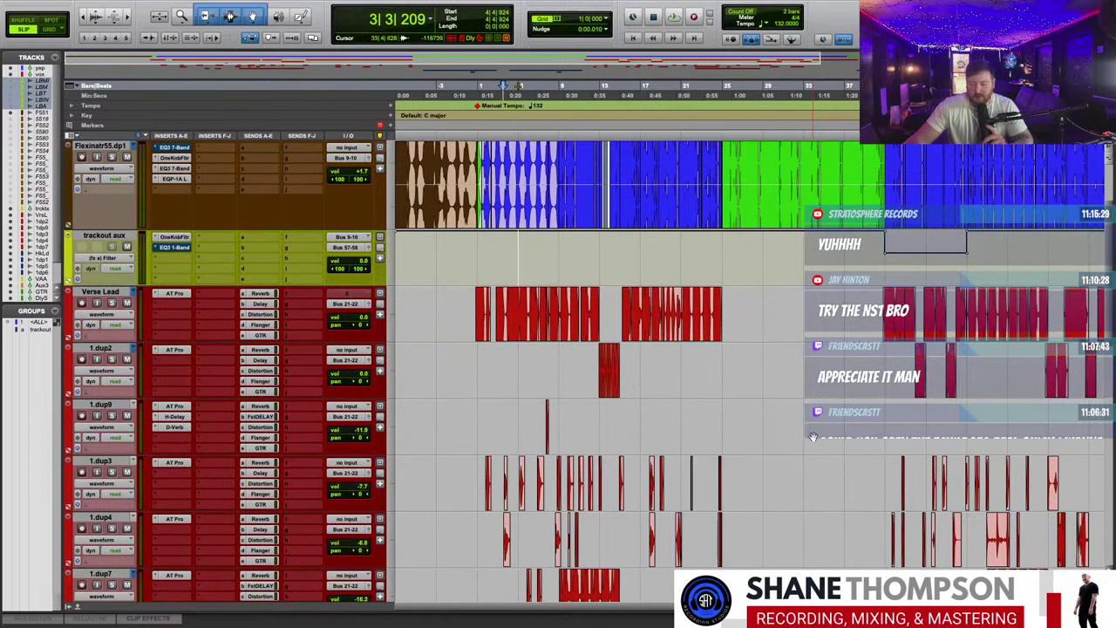
pyautogui.scroll(-5, 711, 445)
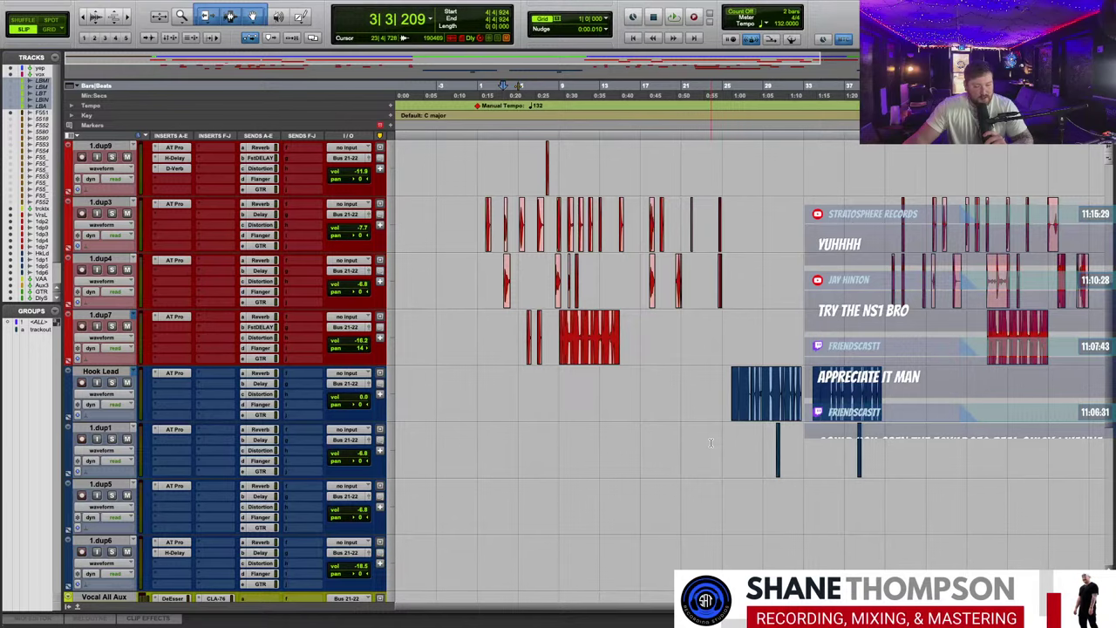
pyautogui.scroll(-2, 710, 443)
pyautogui.scroll(-3, 710, 442)
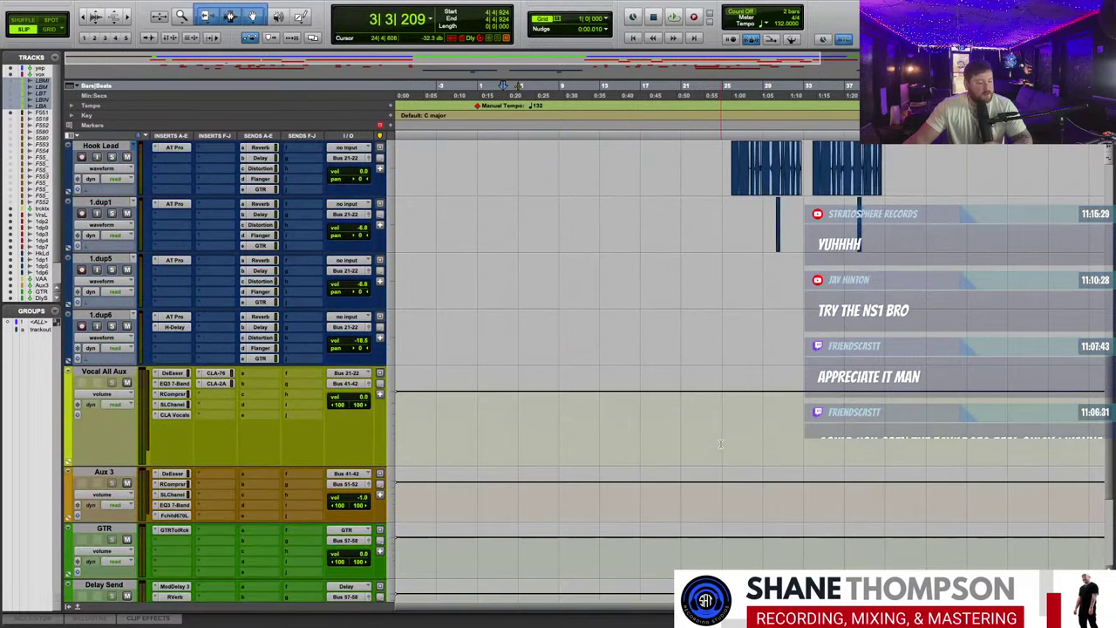
pyautogui.scroll(4, 724, 442)
pyautogui.scroll(6, 724, 442)
pyautogui.scroll(4, 728, 442)
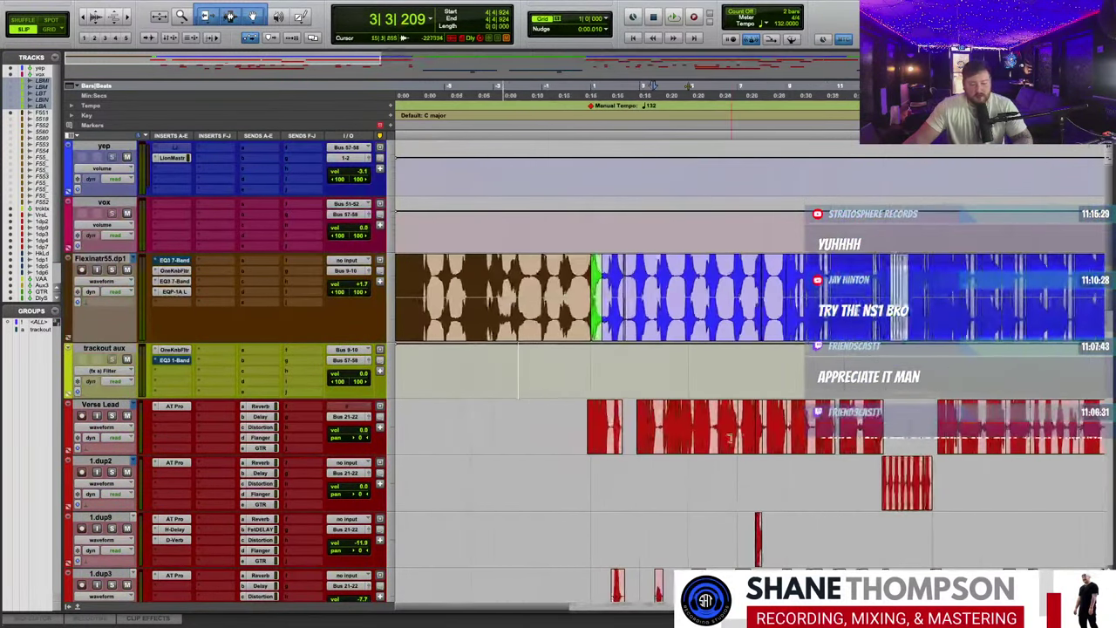
pyautogui.scroll(-3, 732, 442)
pyautogui.scroll(5, 732, 442)
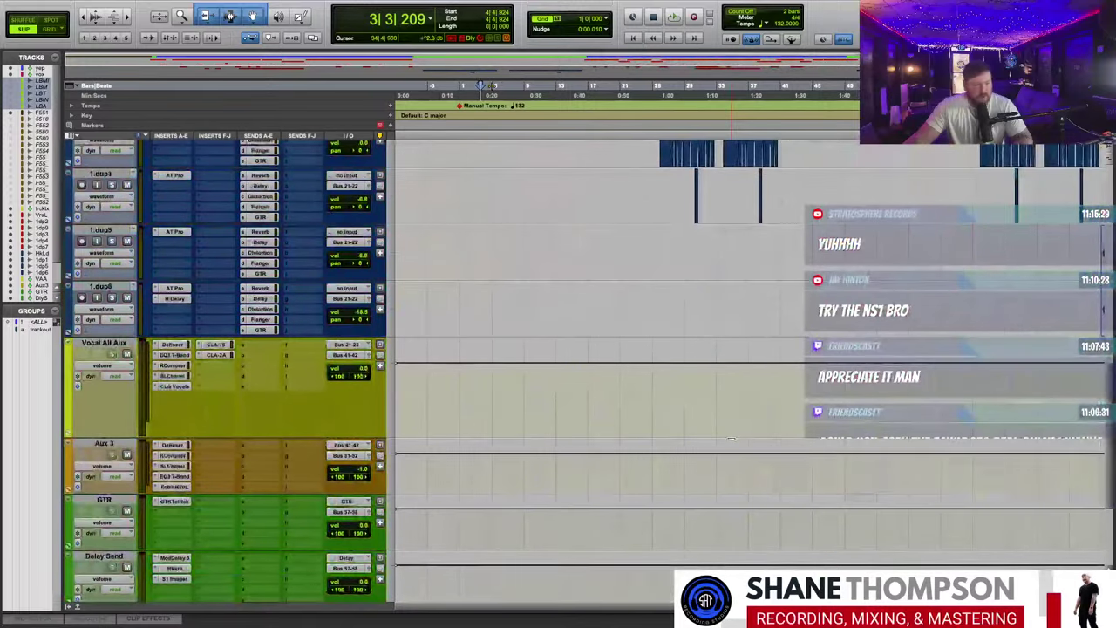
pyautogui.scroll(-4, 741, 436)
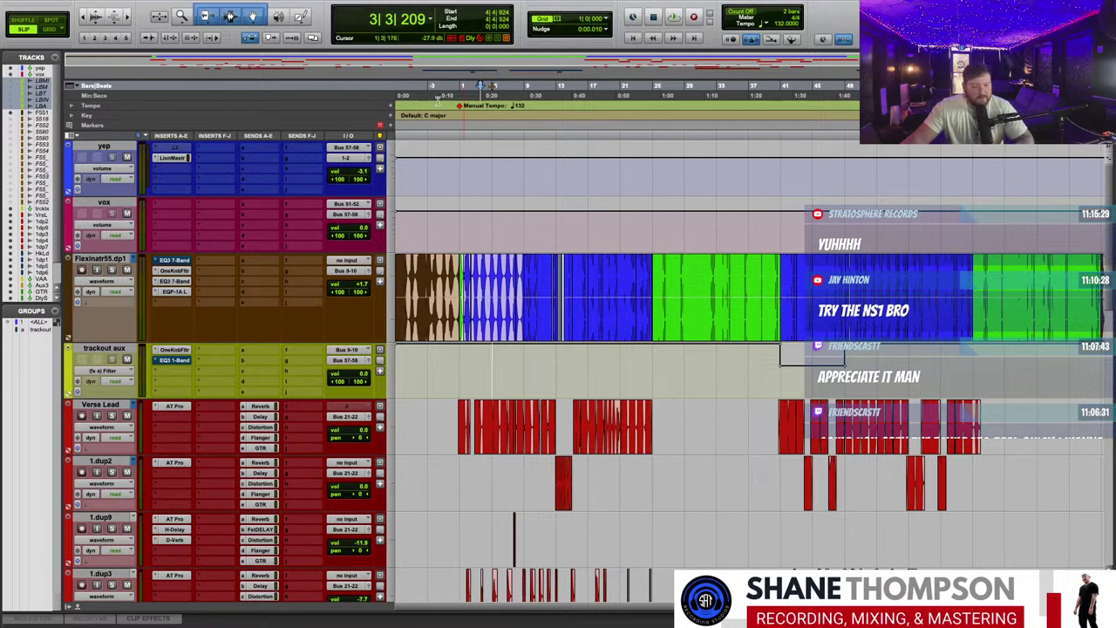
# - Return to the start of the session and play the song with the whole arrangement in view
pyautogui.press('Return')
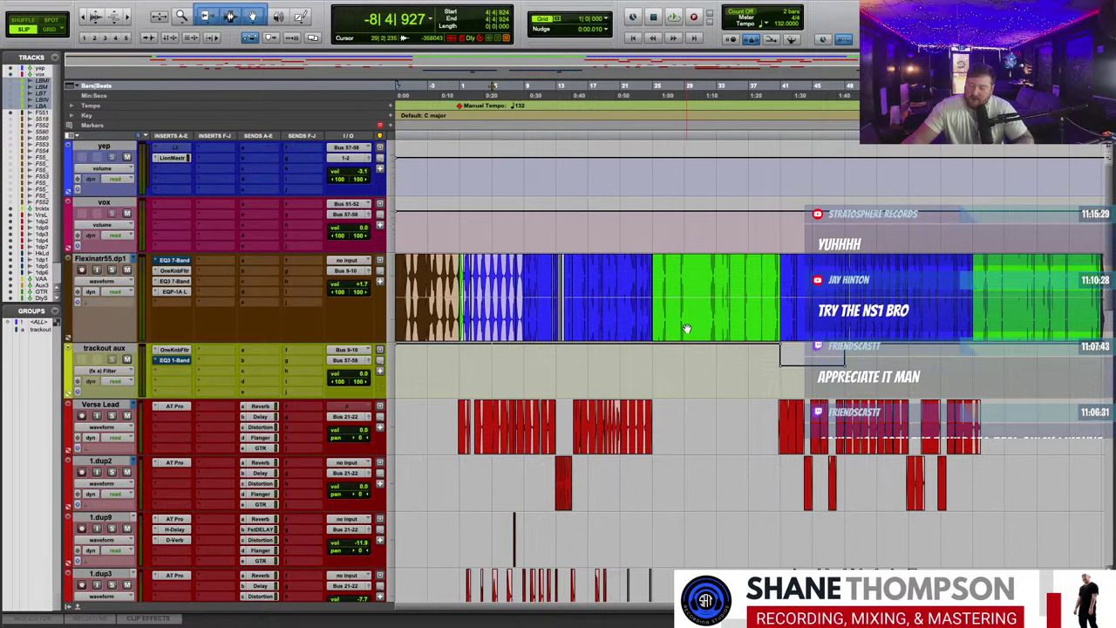
pyautogui.press('space')
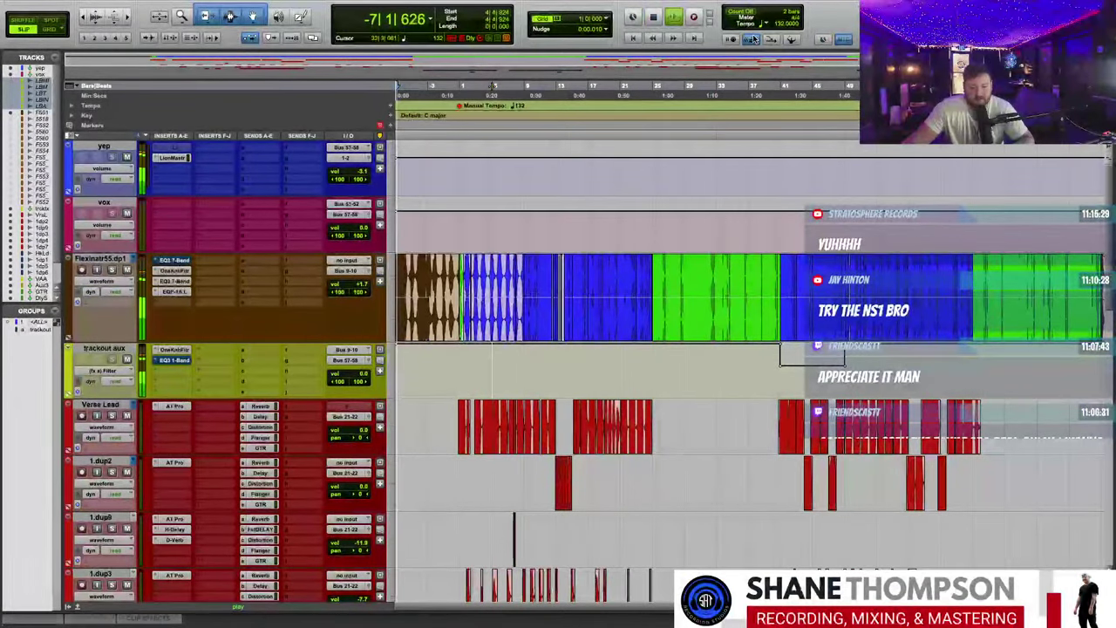
pyautogui.hotkey('ctrl', '[')
pyautogui.scroll(-5, 715, 311)
pyautogui.scroll(5, 715, 312)
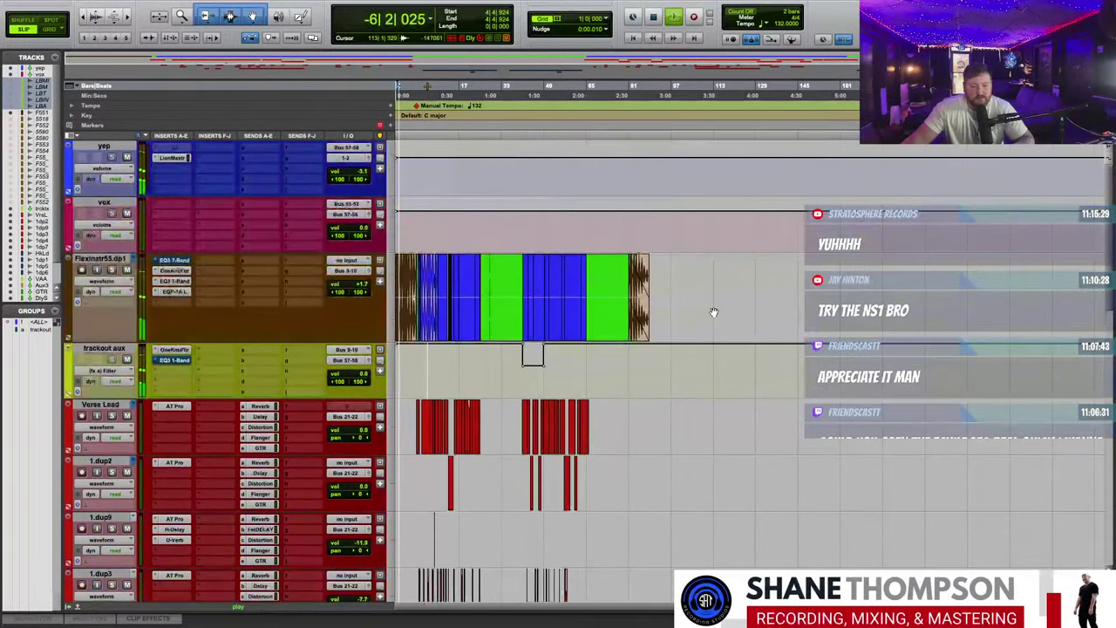
# - Shrink all tracks to a compact height and zoom the timeline in to view the beat, verse and hook clips
pyautogui.hotkey('ctrl', 'alt', 'Down')
pyautogui.hotkey('ctrl', ']')
pyautogui.hotkey('ctrl', ']')
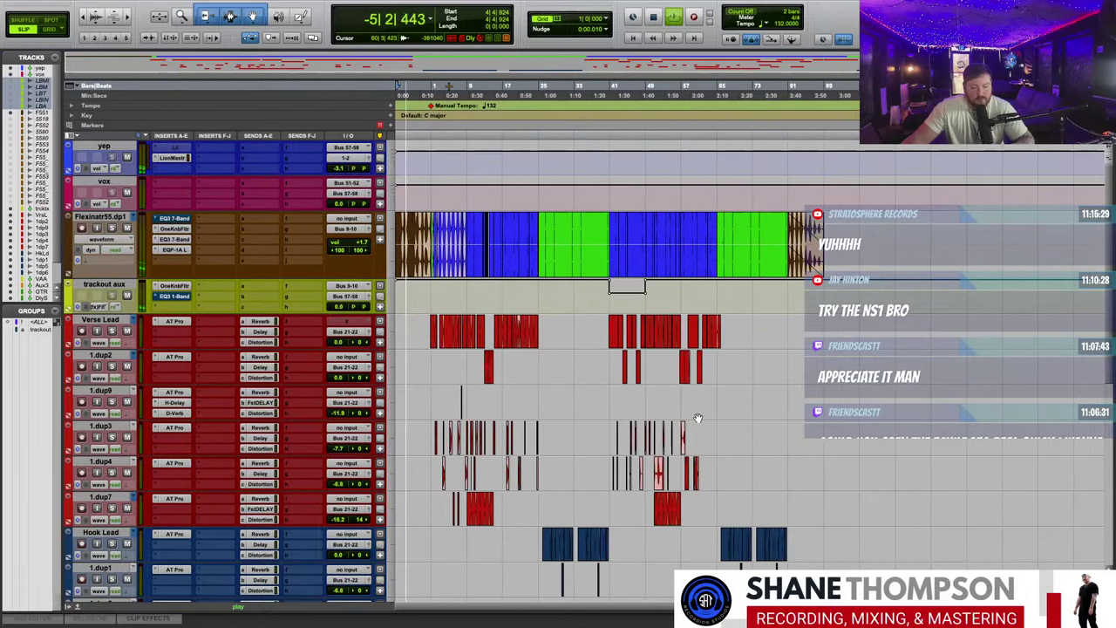
pyautogui.scroll(-3, 697, 418)
pyautogui.hotkey('ctrl', 'alt', '[')
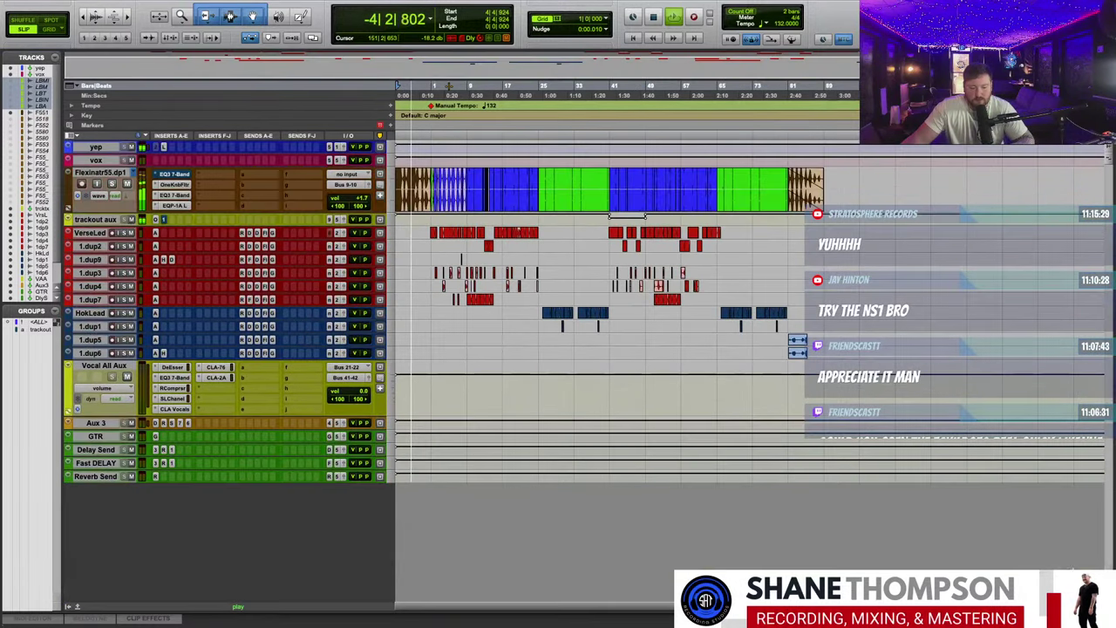
pyautogui.hotkey('ctrl', 'alt', ']')
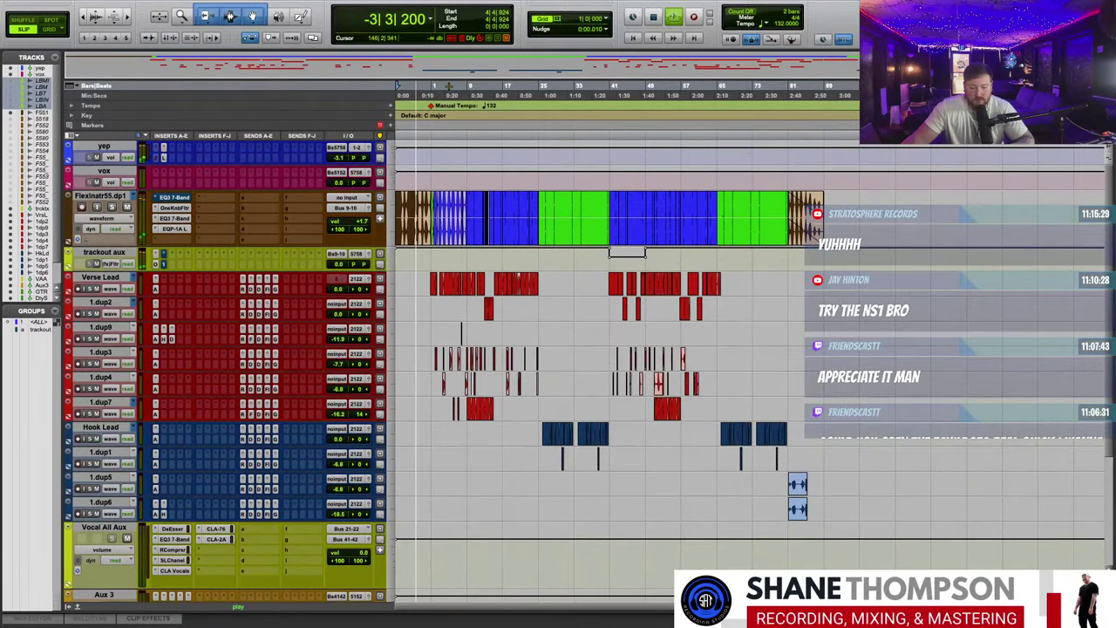
pyautogui.hotkey('ctrl', ']')
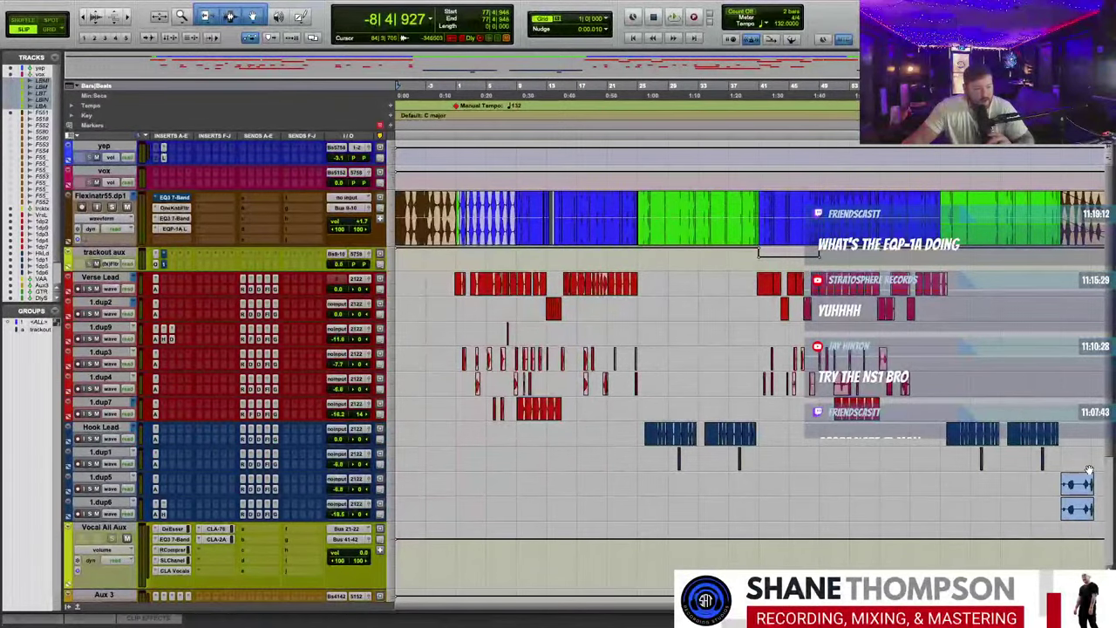
# - Inspect the Pultec EQP-1A settings on Flexinator 55.dup1, start playback from about bar -5 and close the plug-in window
pyautogui.click(179, 229)
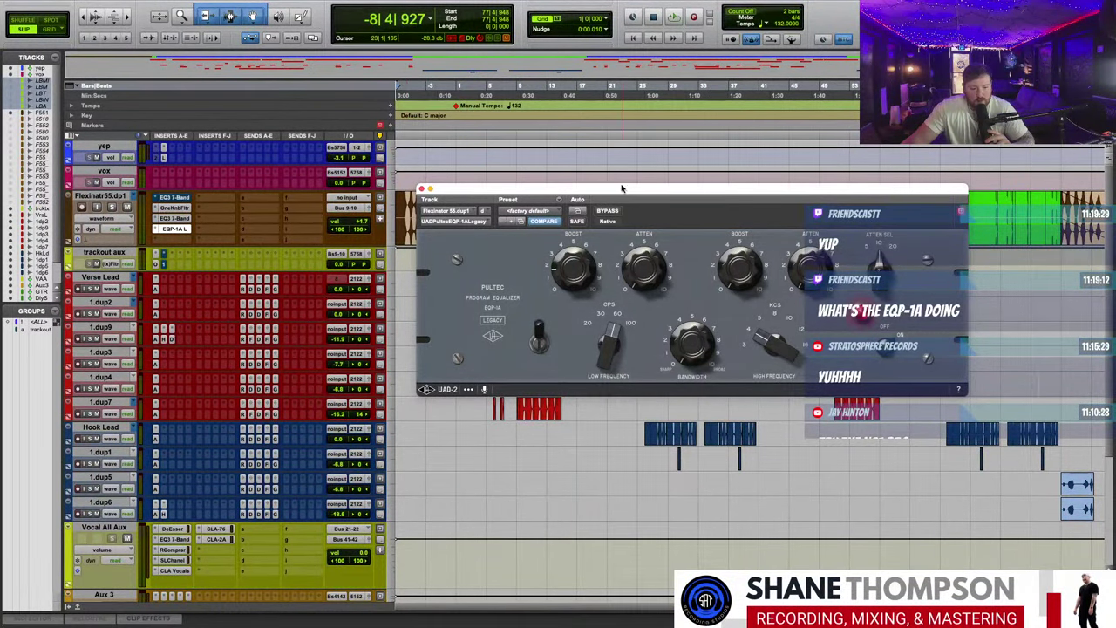
pyautogui.moveTo(621, 188); pyautogui.dragTo(608, 335)
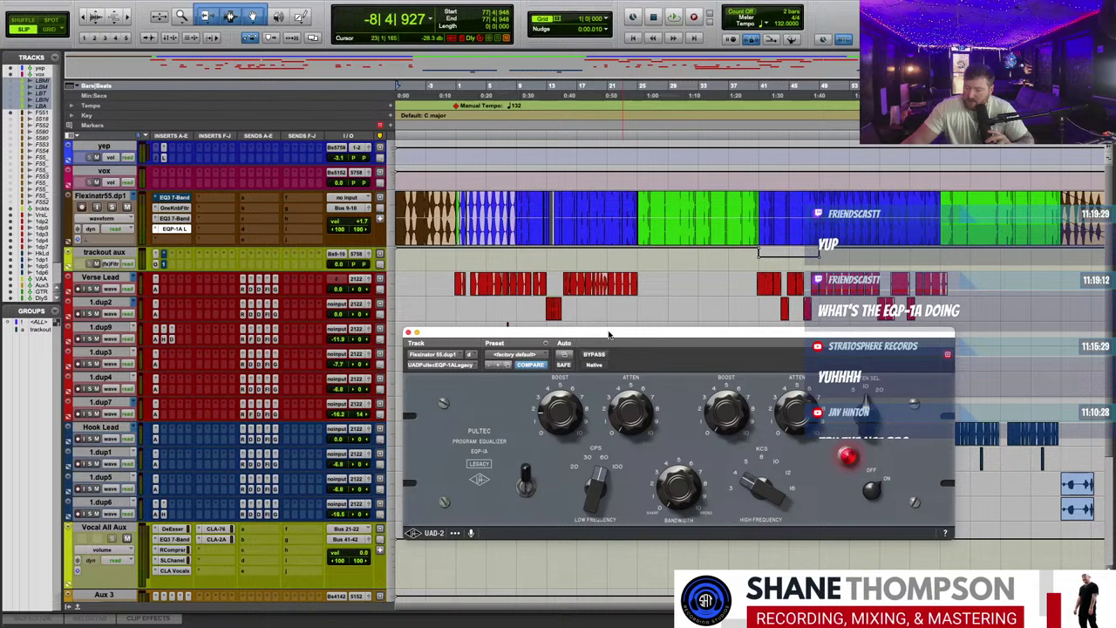
pyautogui.click(417, 88)
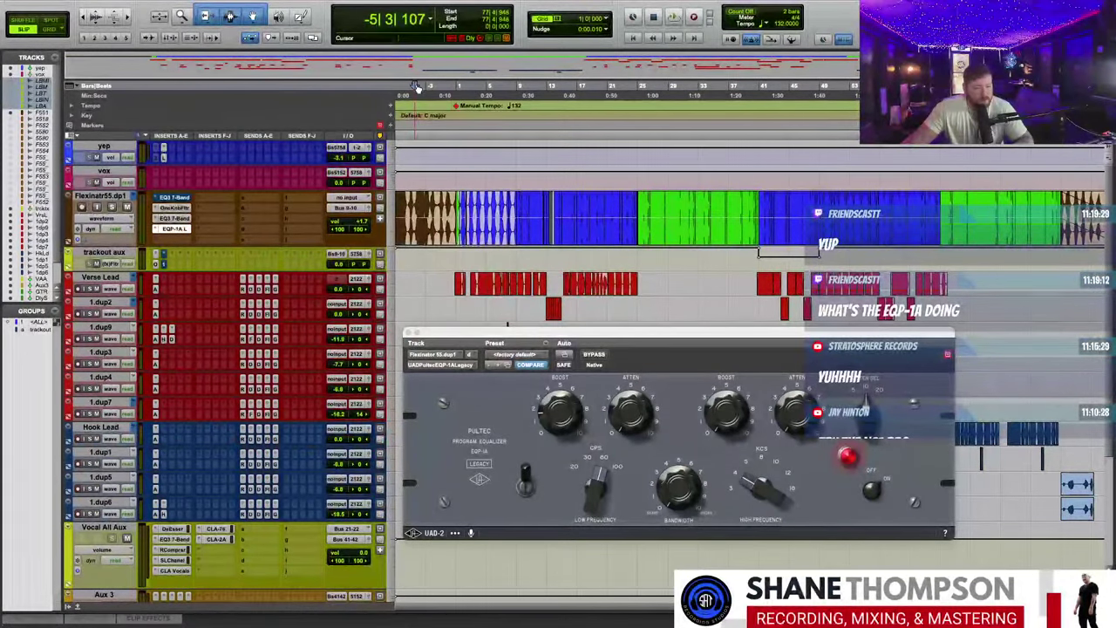
pyautogui.press('space')
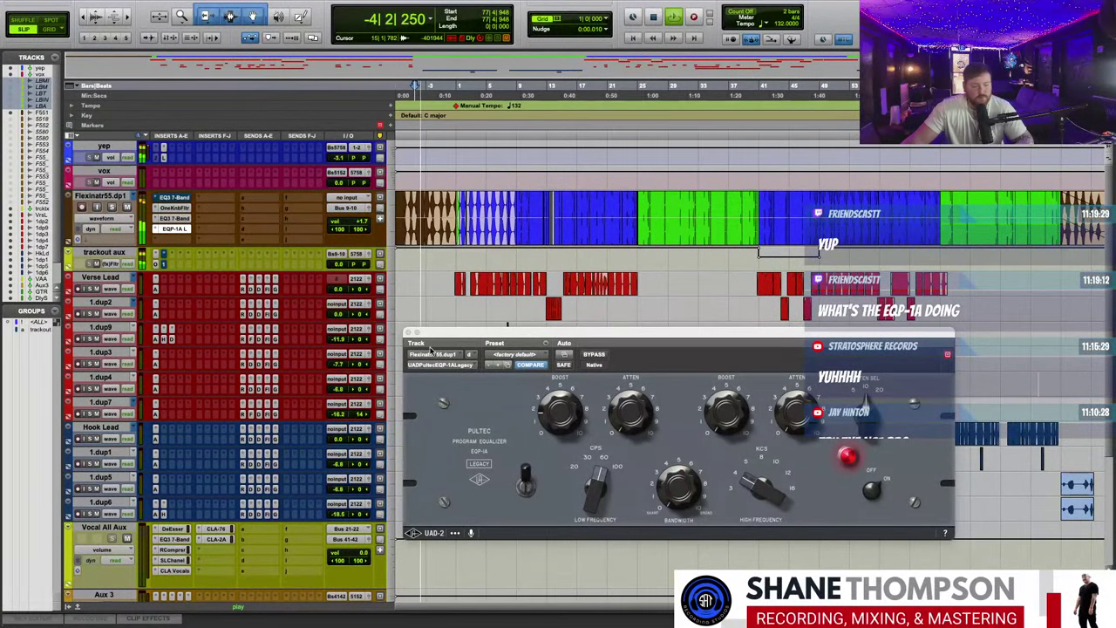
pyautogui.click(408, 332)
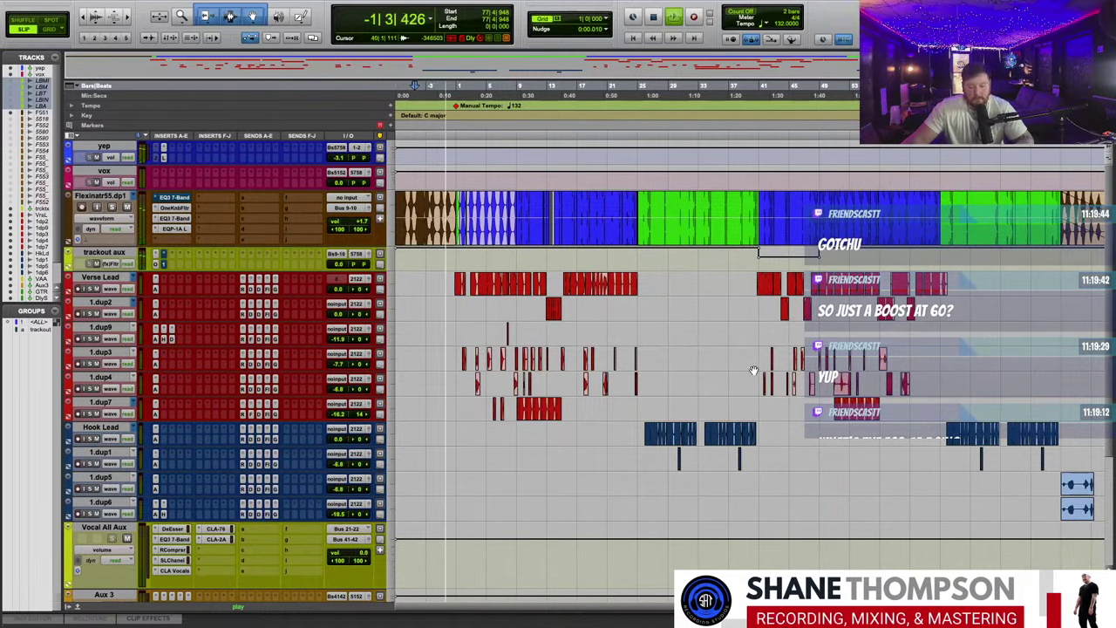
# - Make the EQ3 1-Band on the trackout aux and the CLA-2A on Vocal All Aux inactive during playback
pyautogui.rightClick(163, 261)
pyautogui.click(193, 277)
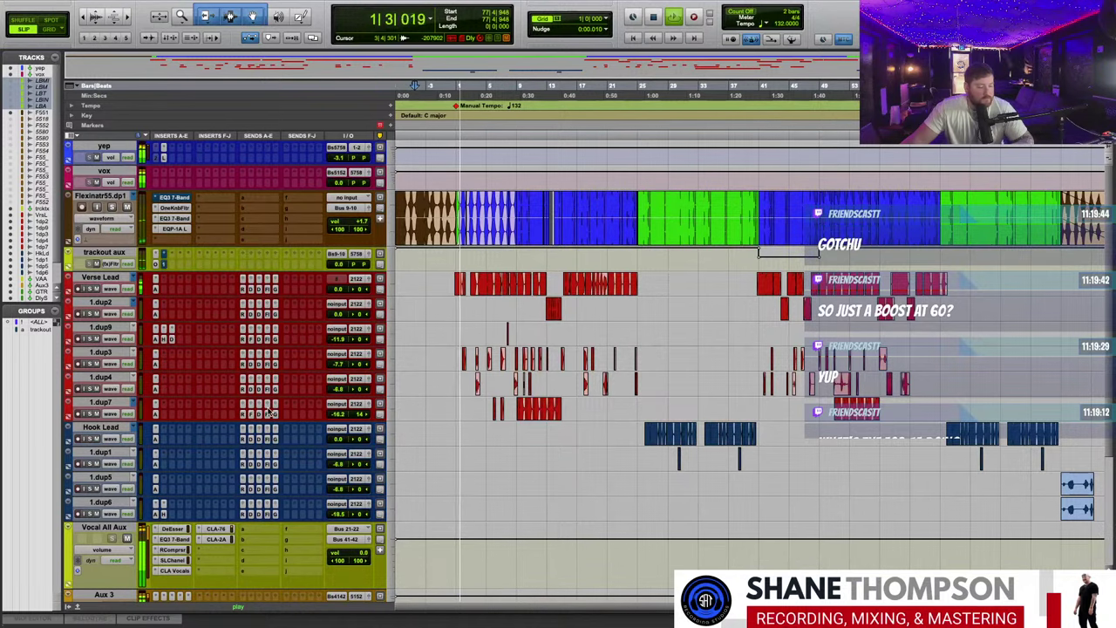
pyautogui.rightClick(212, 539)
pyautogui.click(239, 558)
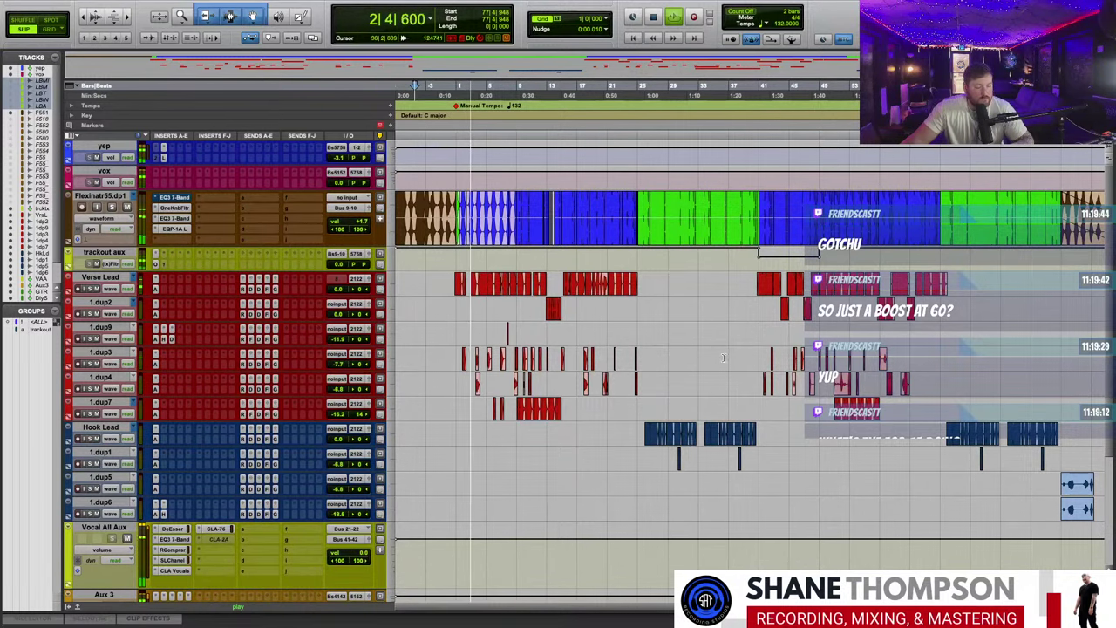
# - Listen through the first verse to about bar 22, stop playback and place the cursor near bar 39
pyautogui.scroll(4, 714, 358)
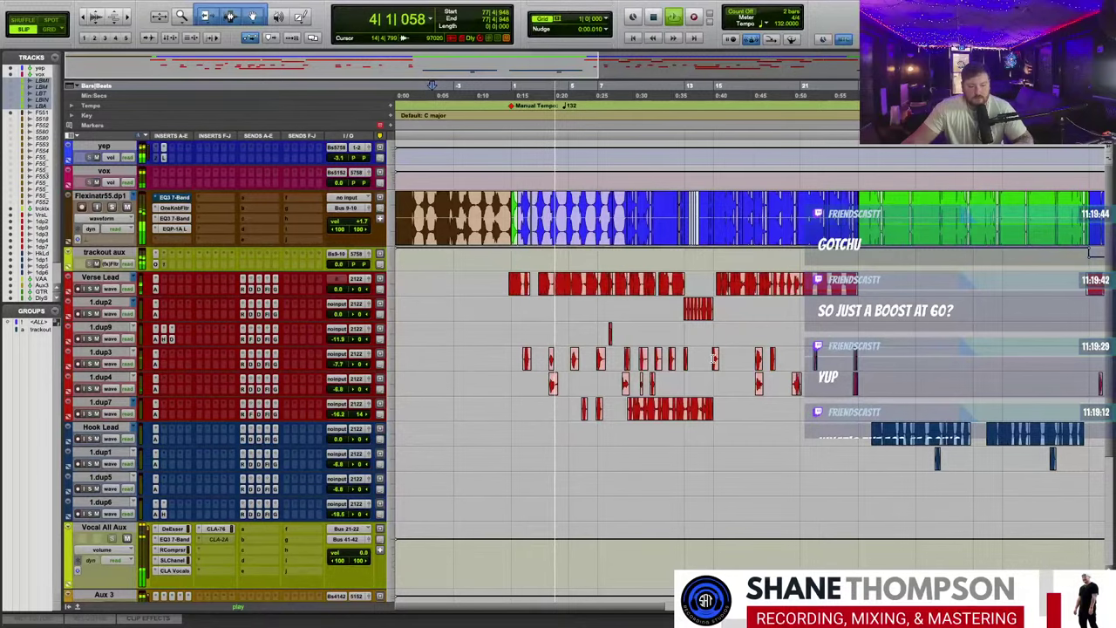
pyautogui.press('super+bracketleft')
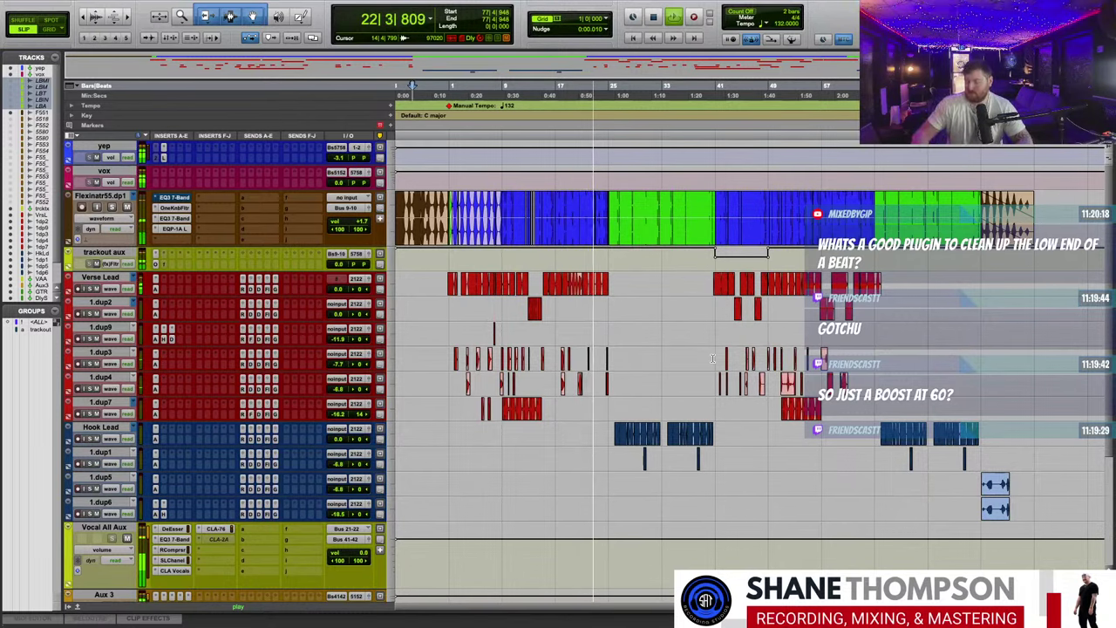
pyautogui.press('space')
pyautogui.click(706, 357)
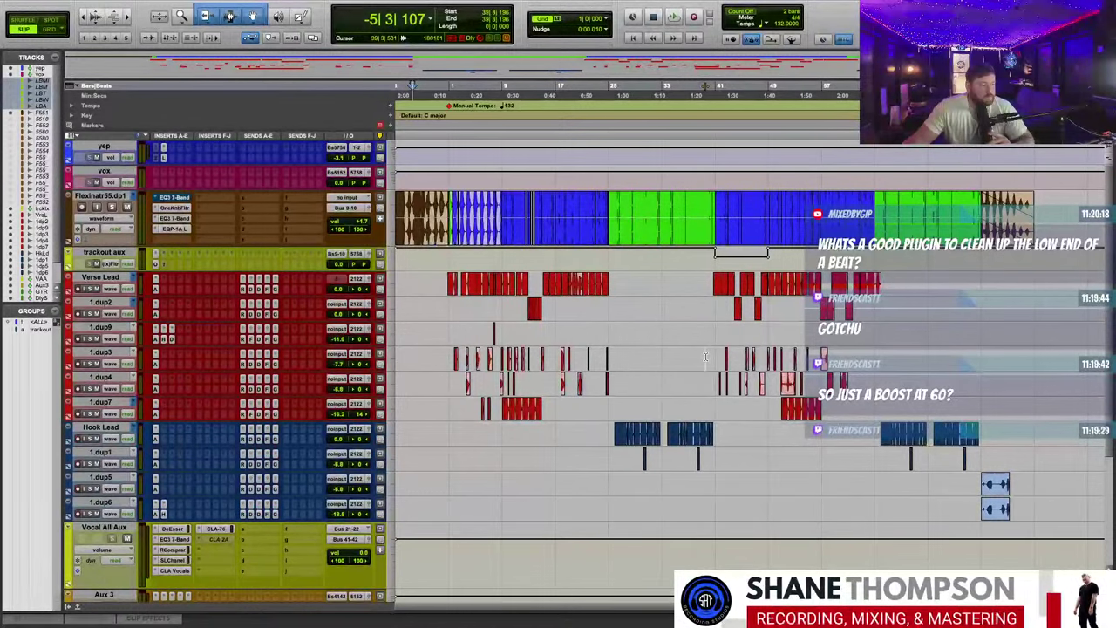
# - Reopen the Pultec EQP-1A on Flexinator 55.dup1 to review its settings, and close its window
pyautogui.scroll(4, 705, 356)
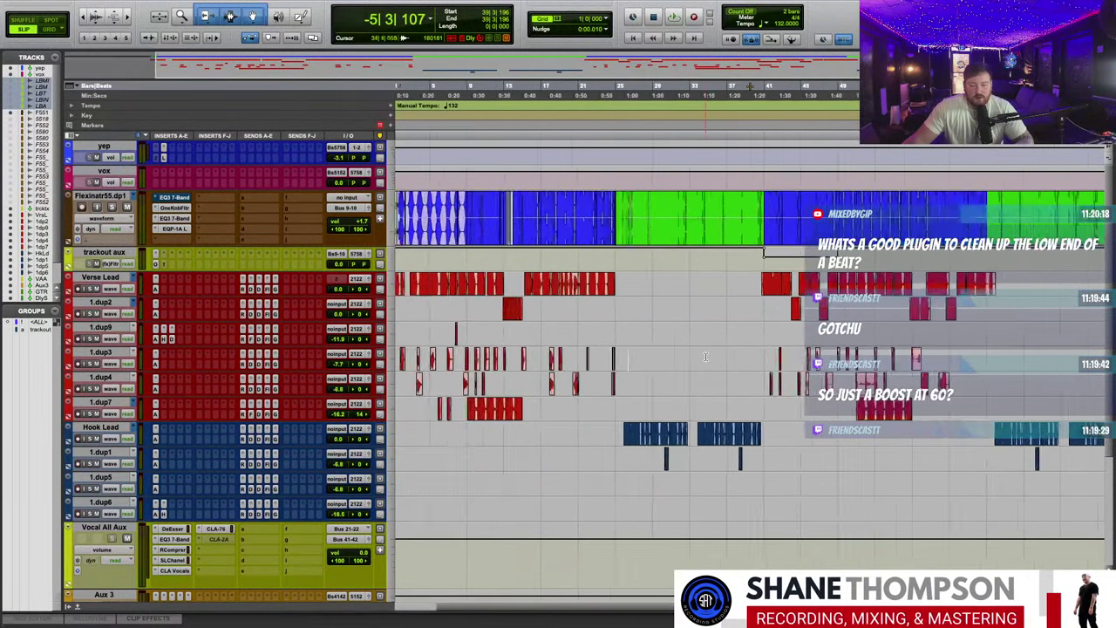
pyautogui.hscroll(-5, 708, 357)
pyautogui.scroll(1, 712, 356)
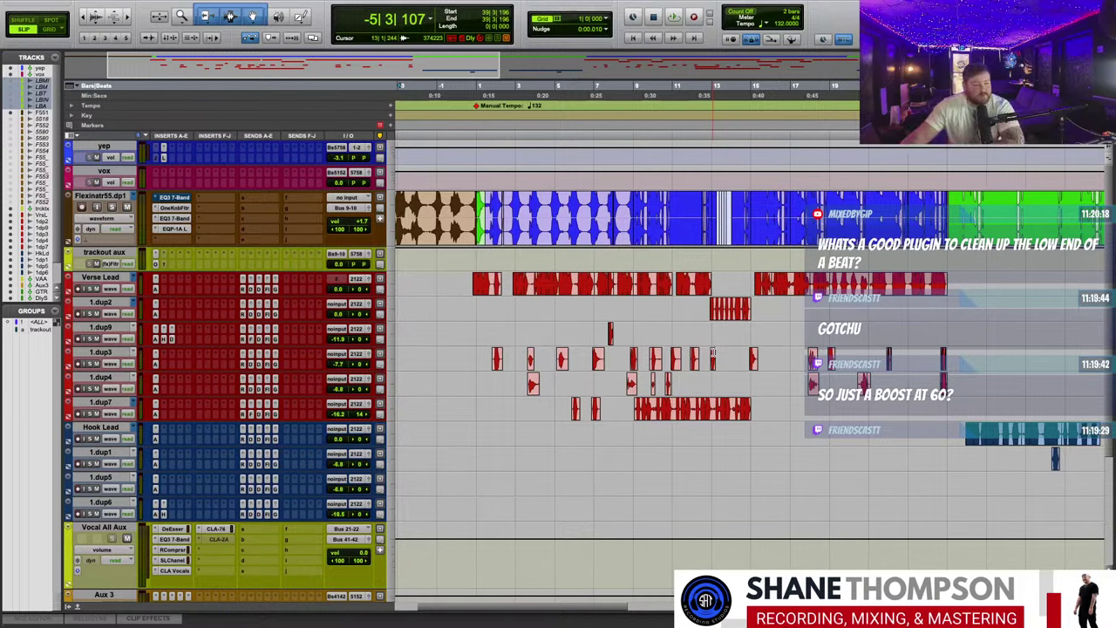
pyautogui.click(174, 228)
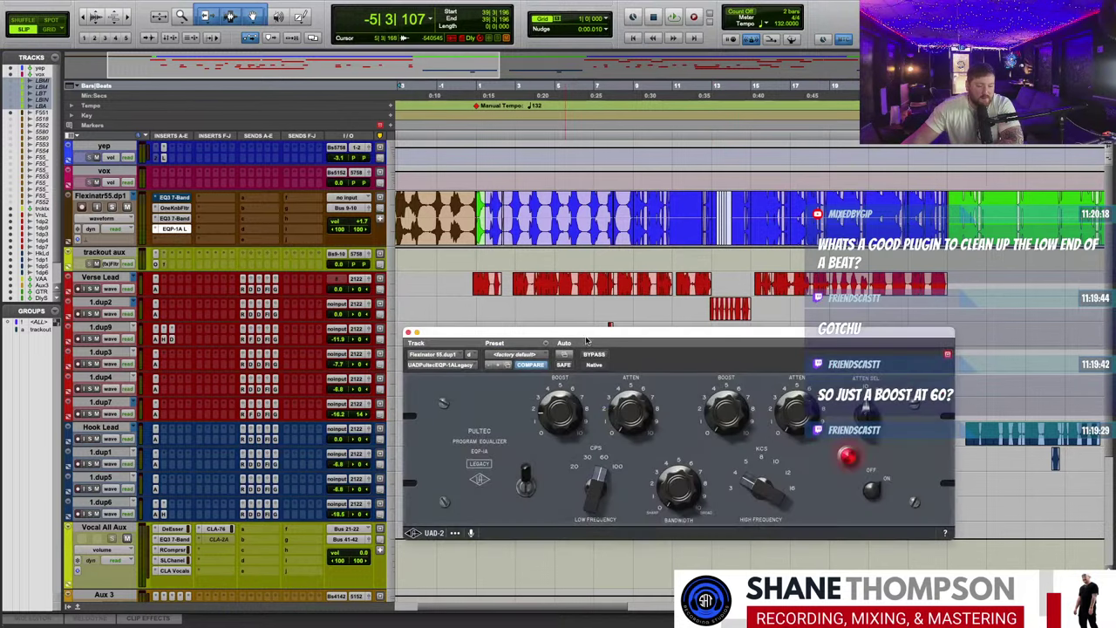
pyautogui.moveTo(618, 338); pyautogui.dragTo(625, 326)
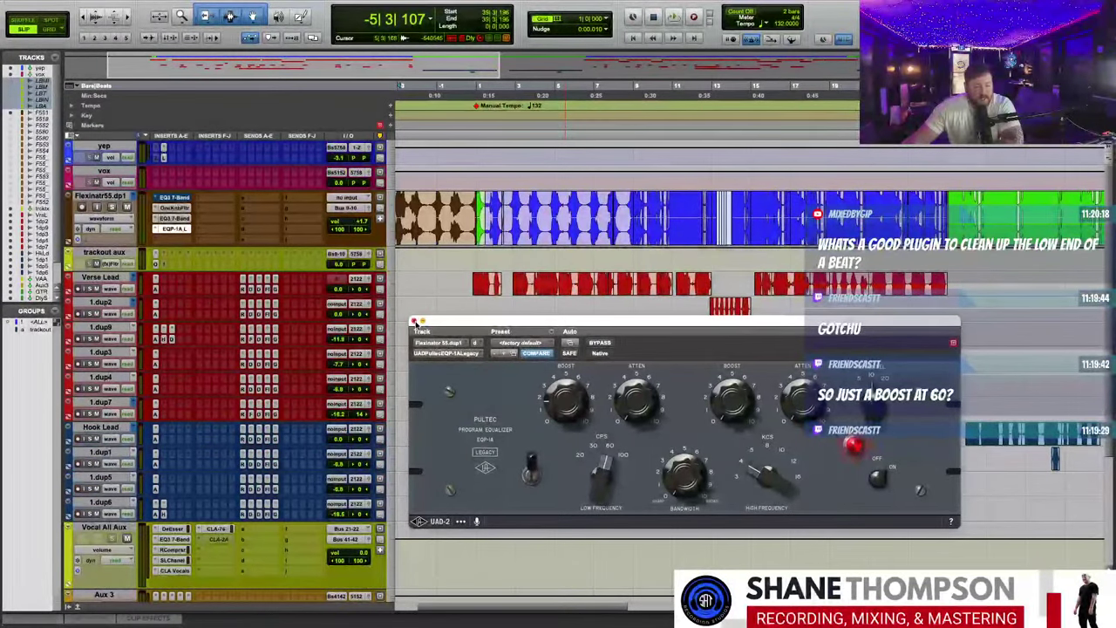
pyautogui.click(416, 321)
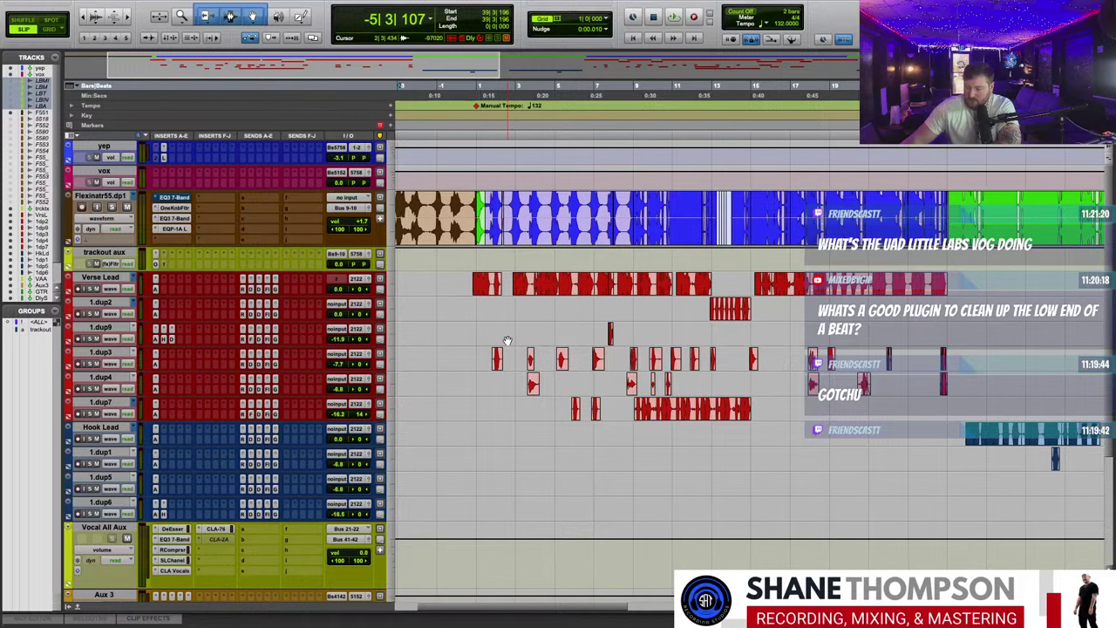
# - Enlarge the track heights and look over the inserts and sends from the beat down to the effect-send tracks
pyautogui.scroll(-5, 511, 345)
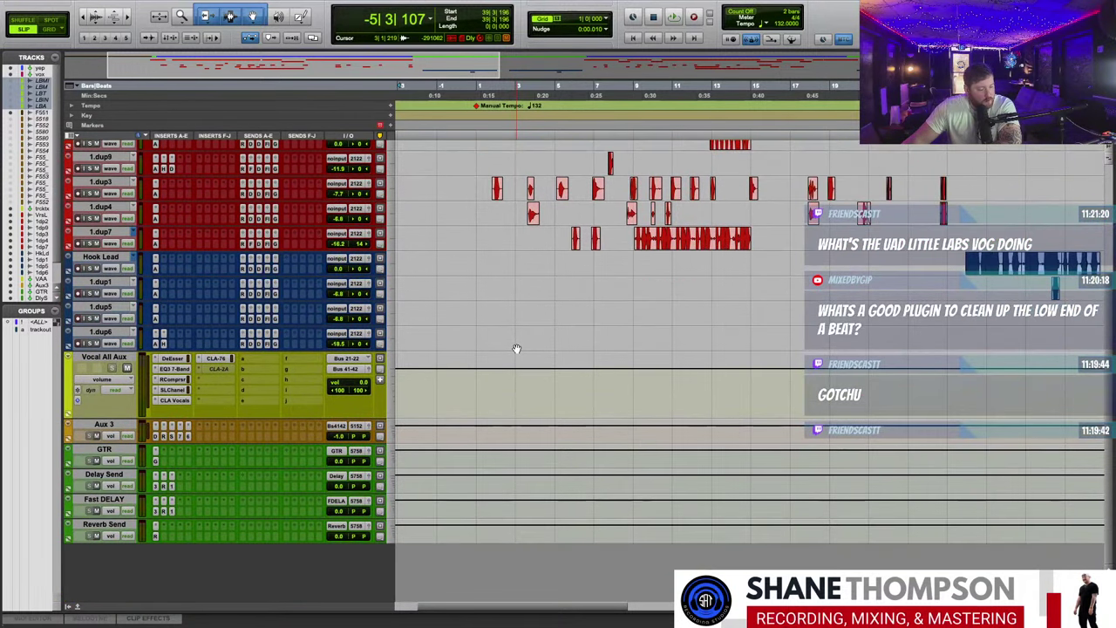
pyautogui.hotkey('ctrl', 'alt', 'Down')
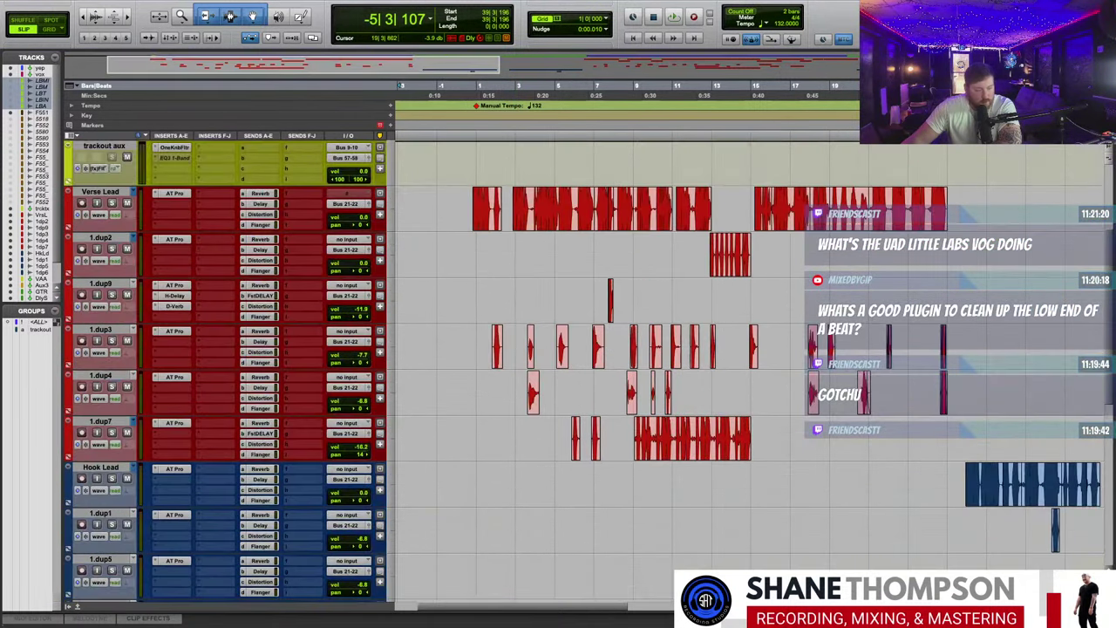
pyautogui.scroll(-10, 662, 469)
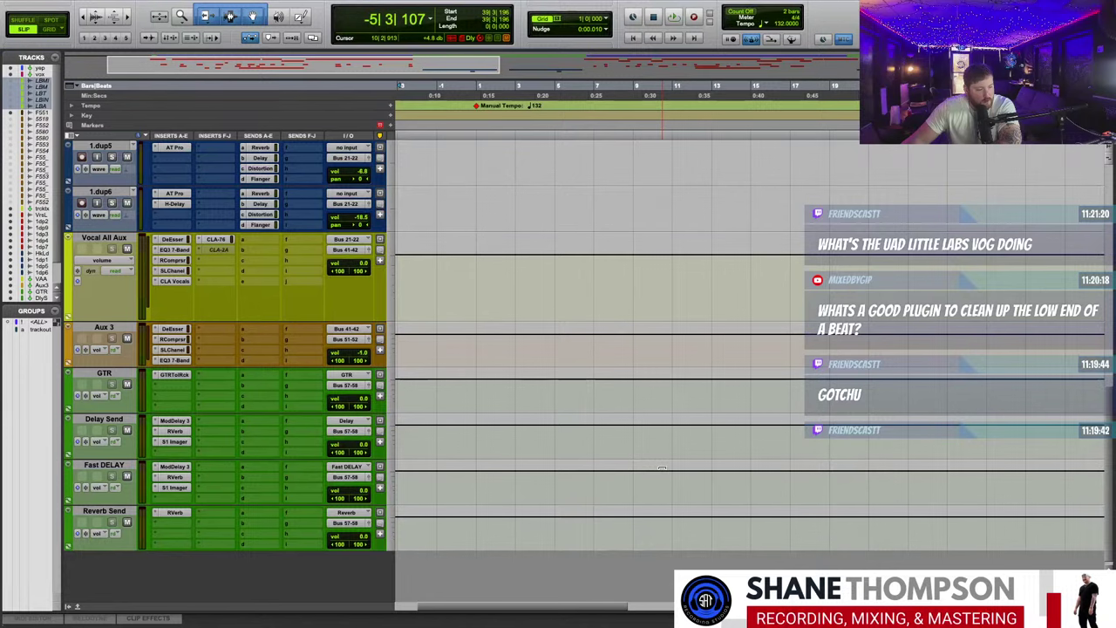
pyautogui.scroll(5, 662, 468)
pyautogui.scroll(8, 662, 468)
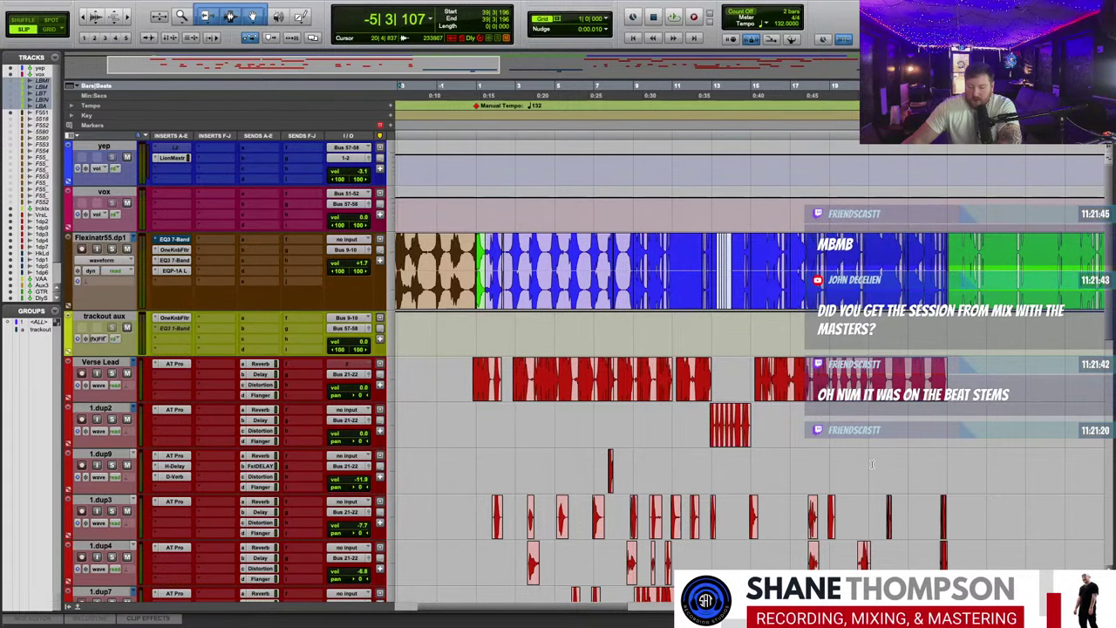
pyautogui.scroll(-2, 871, 464)
pyautogui.scroll(2, 871, 464)
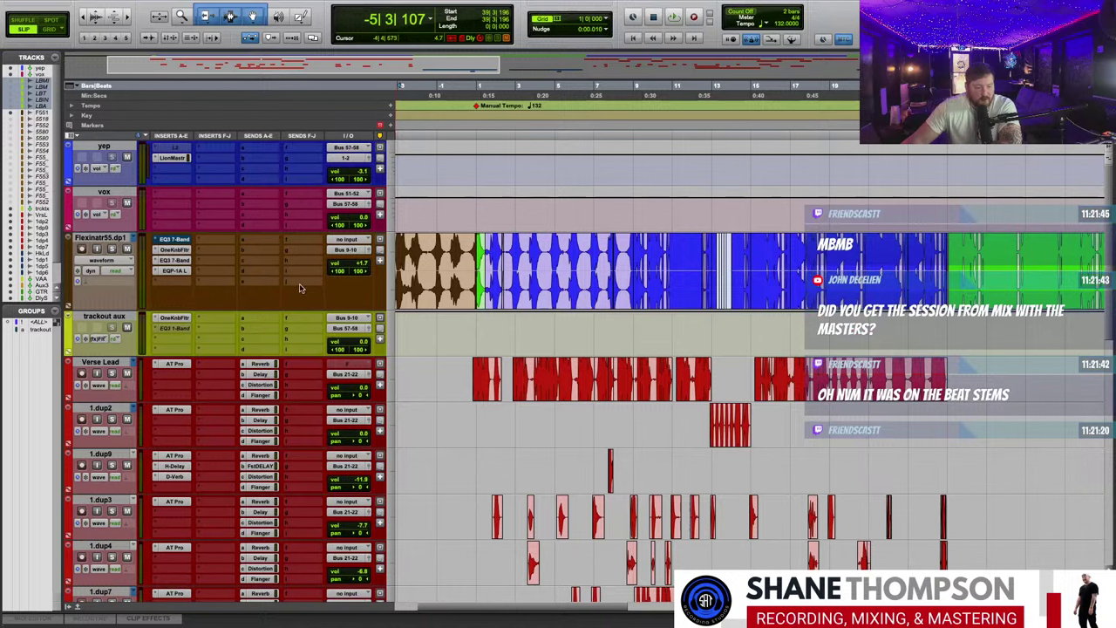
# - Insert UAD Little Labs VOG (stereo) in the fifth insert slot of Flexinator 55.dup1 and move its window aside
pyautogui.click(186, 282)
pyautogui.click(191, 261)
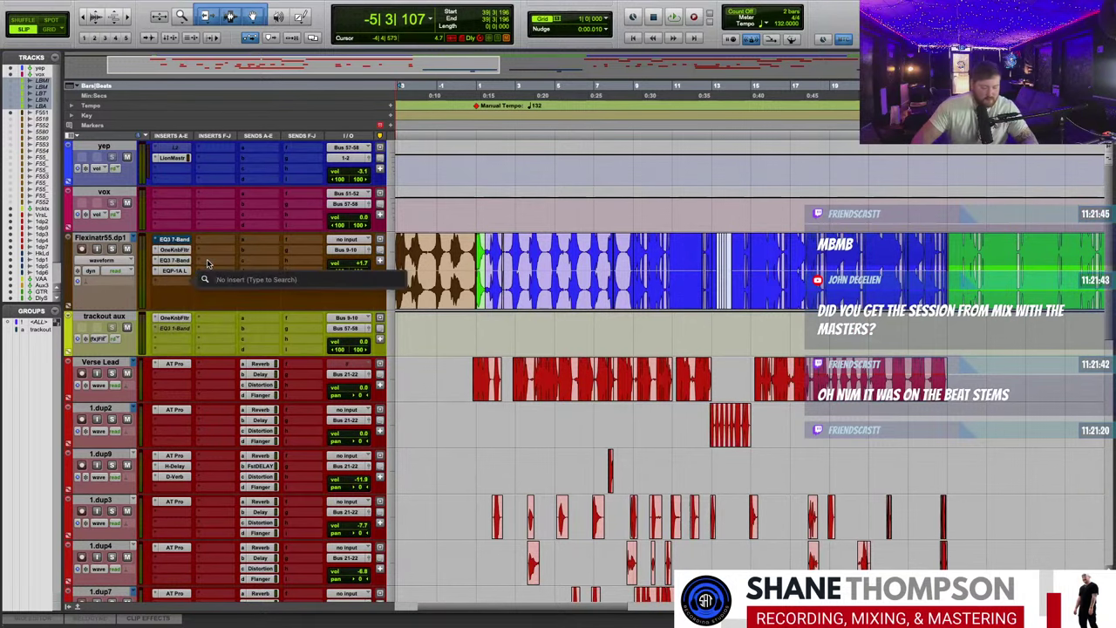
pyautogui.write('v')
pyautogui.press('BackSpace')
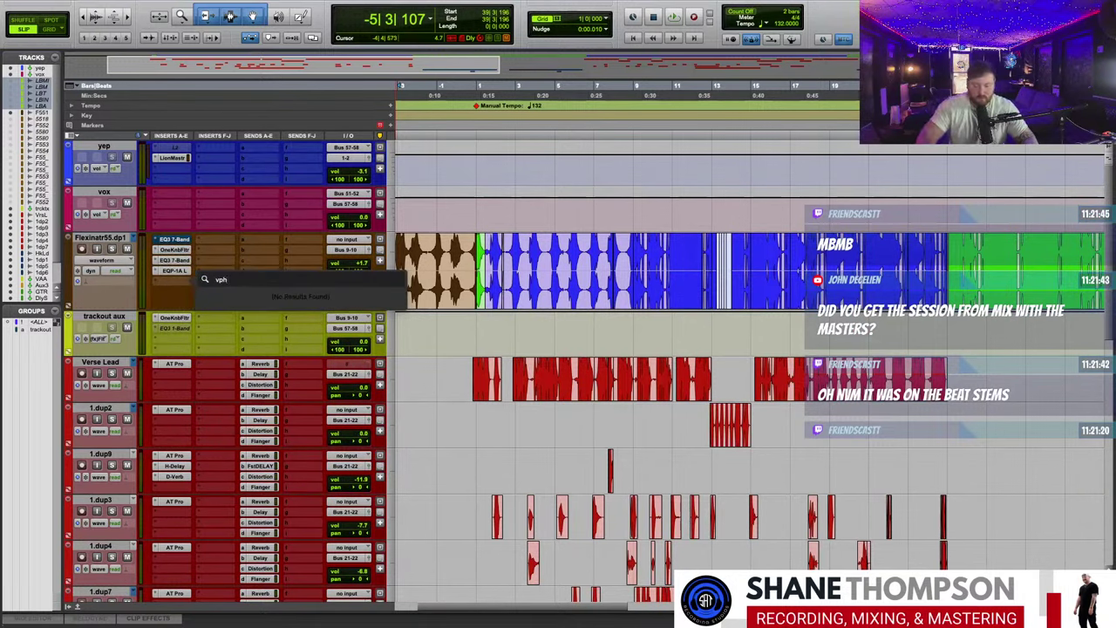
pyautogui.write('vo')
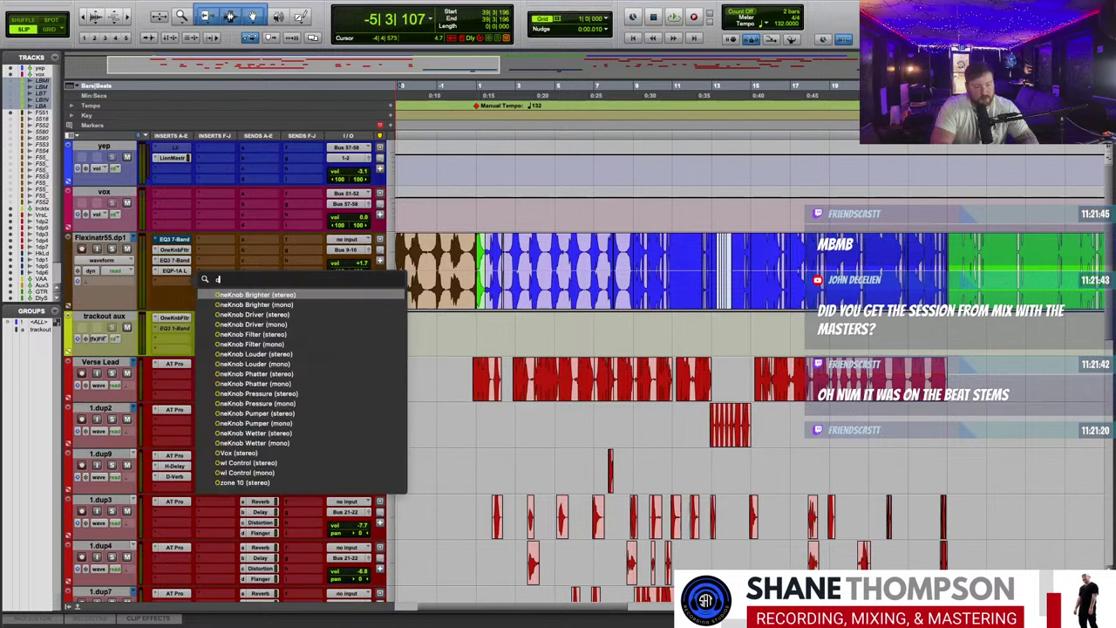
pyautogui.write('g')
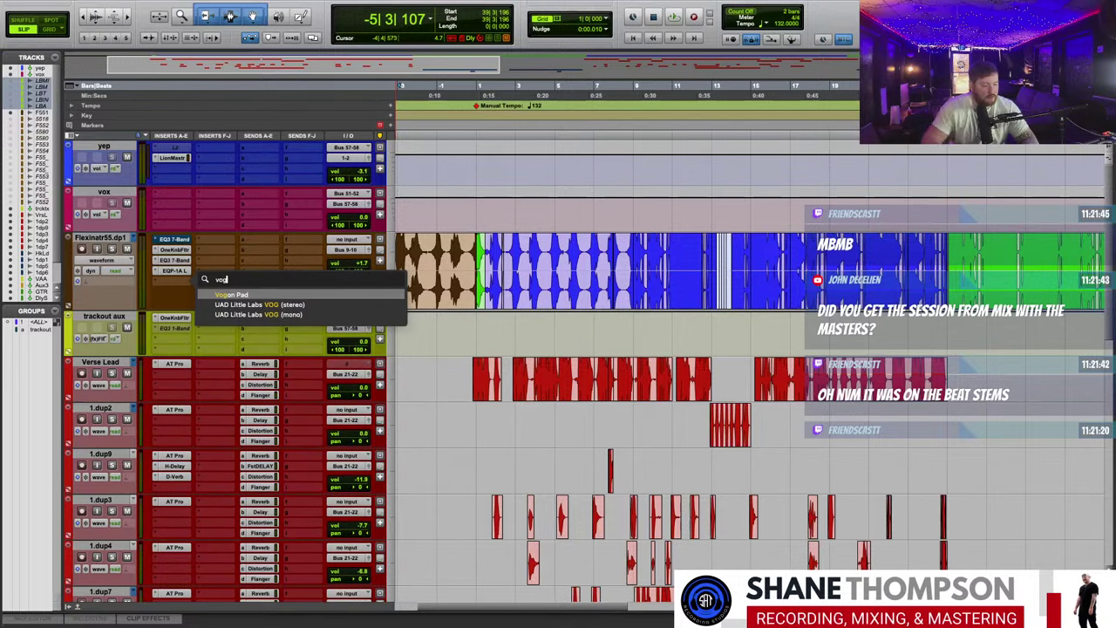
pyautogui.click(273, 306)
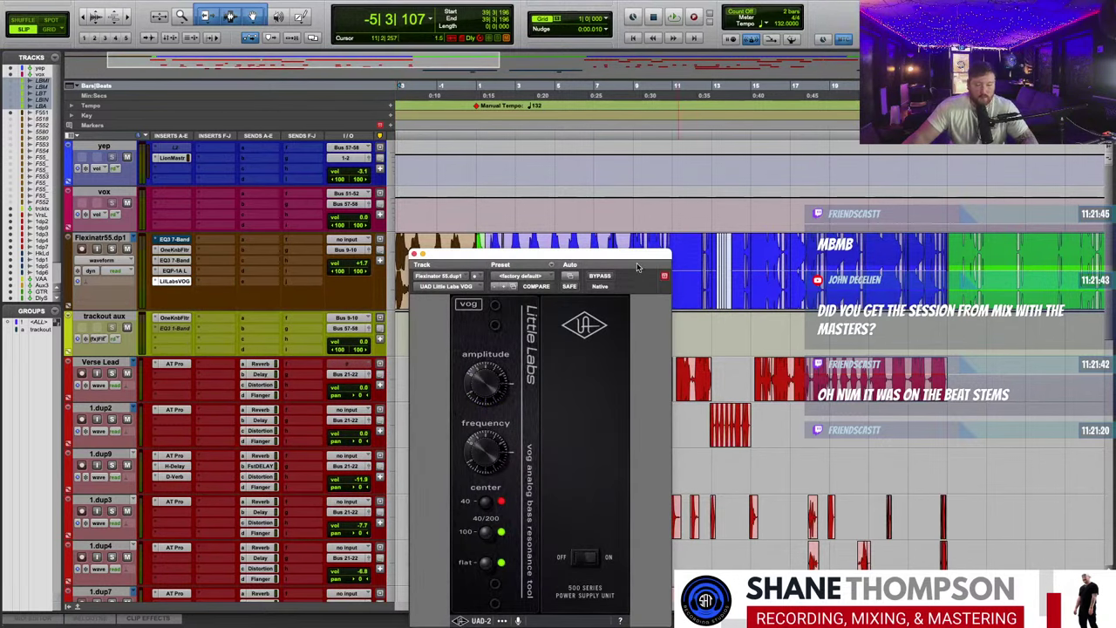
pyautogui.moveTo(631, 260); pyautogui.dragTo(915, 211)
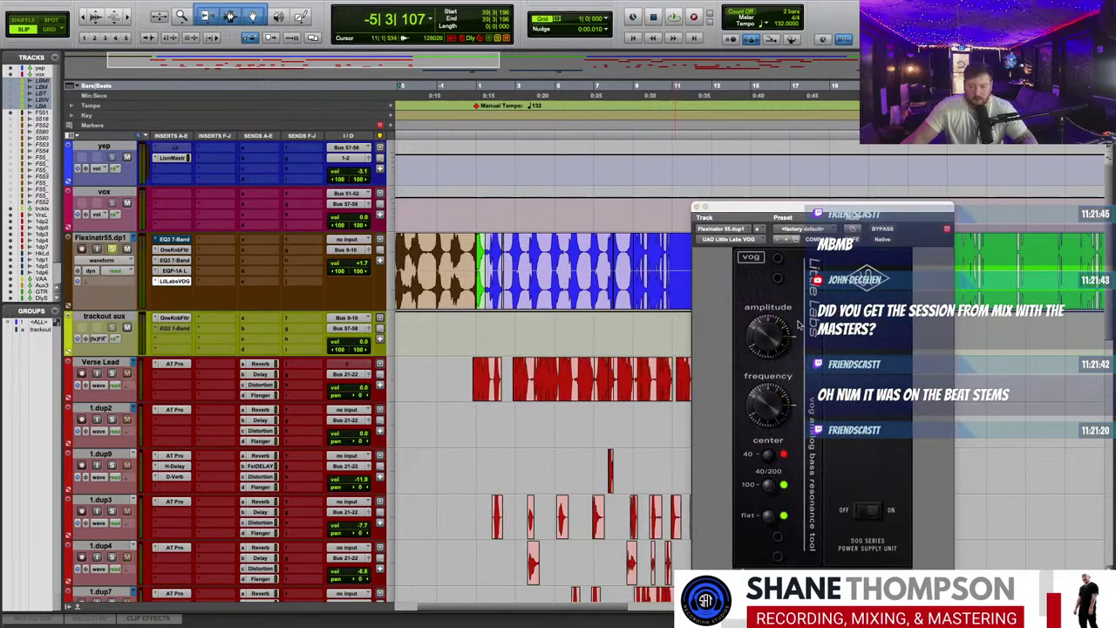
# - Bypass the Little Labs VOG and play the soloed beat from about bar 3 and from about bar 24
pyautogui.click(898, 229)
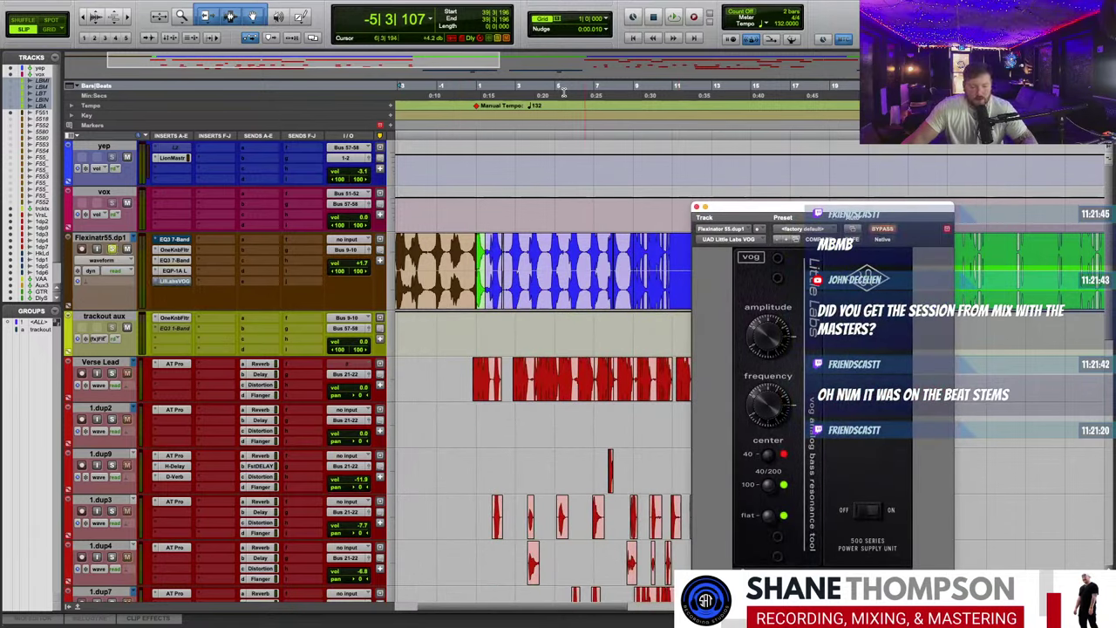
pyautogui.click(528, 84)
pyautogui.press('space')
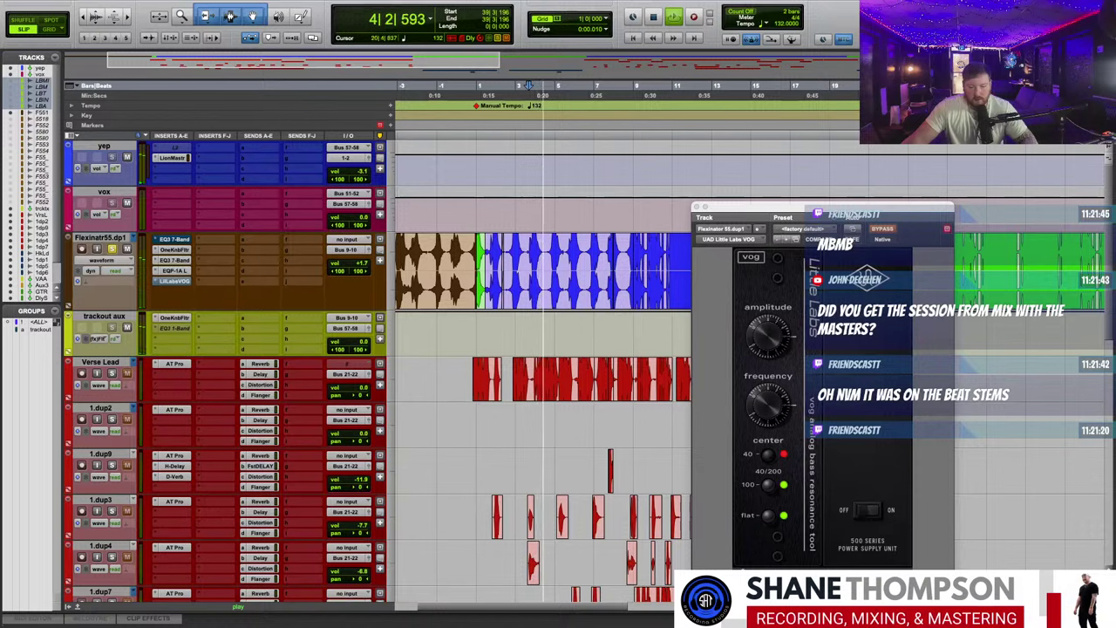
pyautogui.click(923, 85)
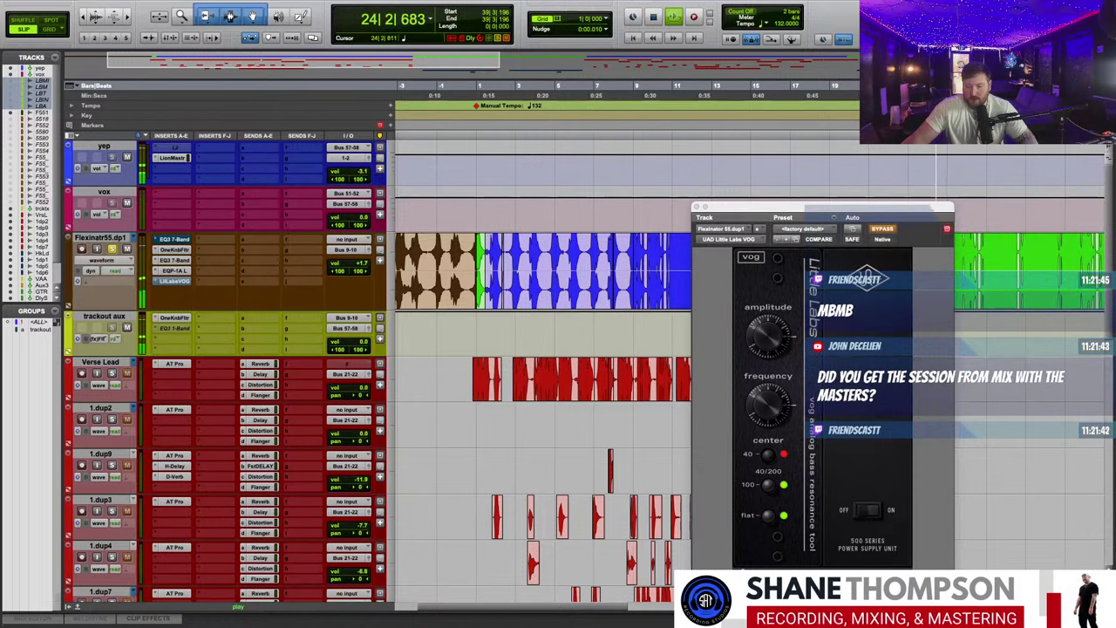
# - Stop playback, set the playback position near the end of bar 8 and reposition the Little Labs VOG window
pyautogui.press('space')
pyautogui.click(629, 85)
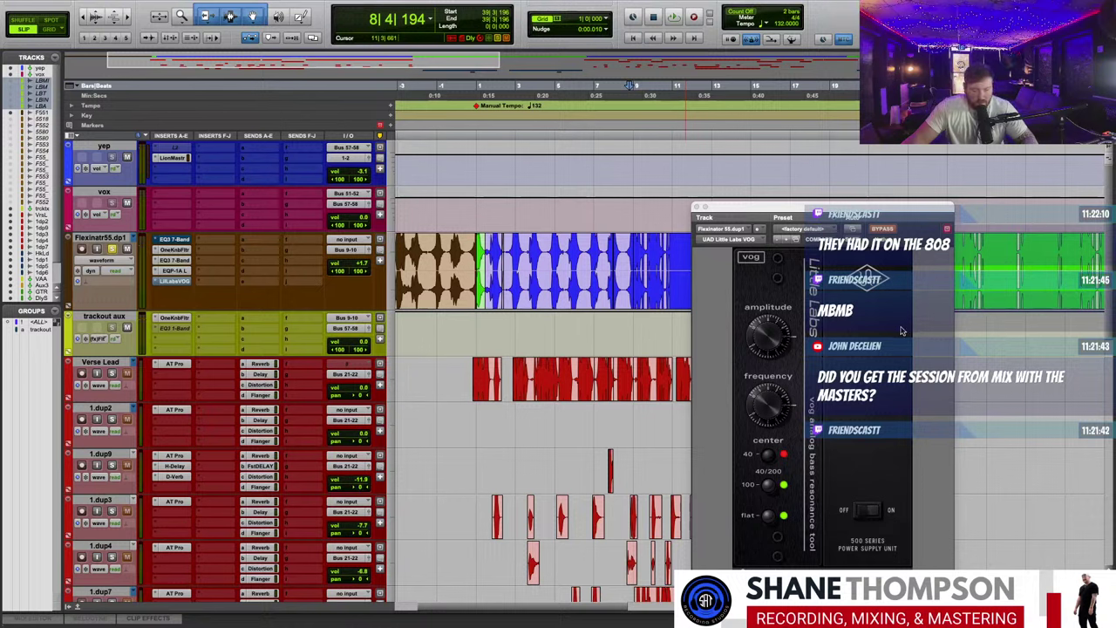
pyautogui.moveTo(846, 206); pyautogui.dragTo(796, 208)
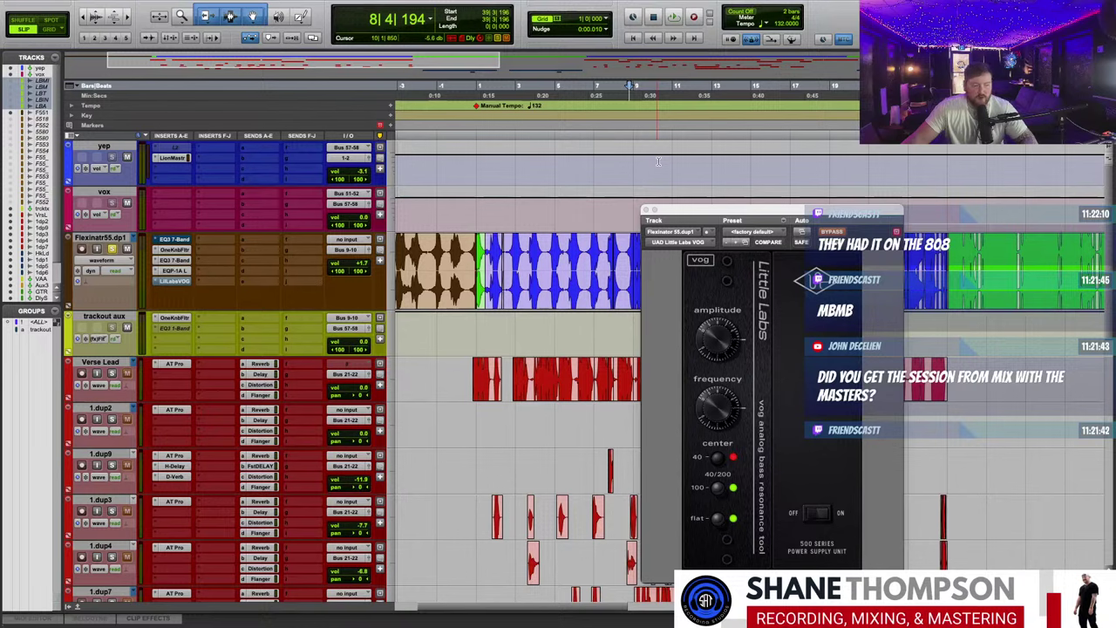
# - Play the soloed beat from near the end of bar 8 and compare it with the Little Labs VOG engaged and bypassed
pyautogui.press('space')
pyautogui.moveTo(815, 213); pyautogui.dragTo(703, 179)
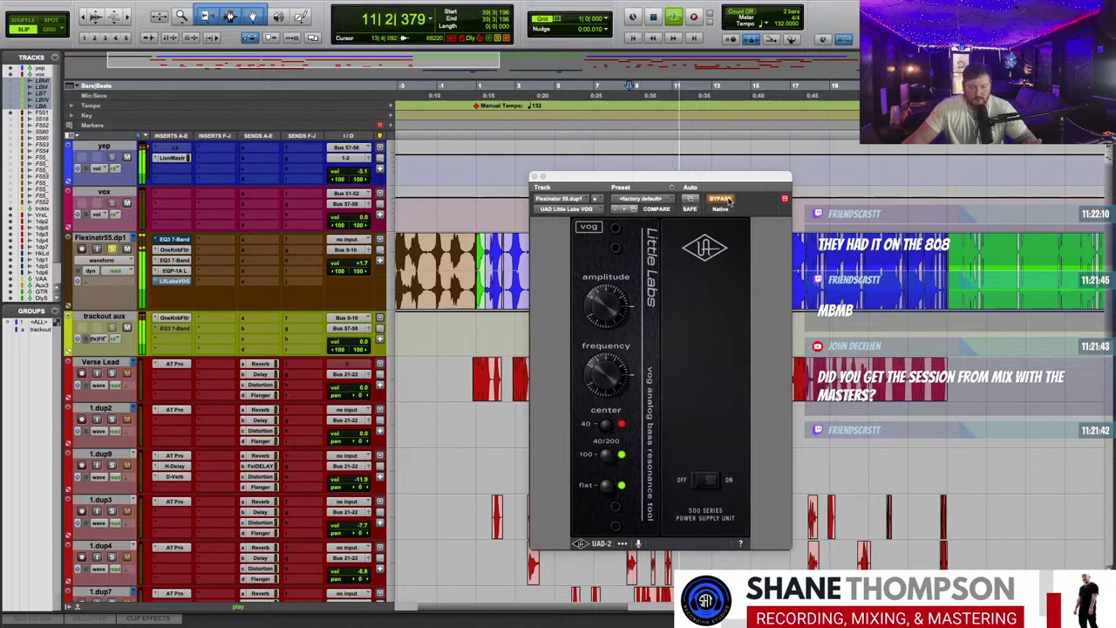
pyautogui.click(728, 200)
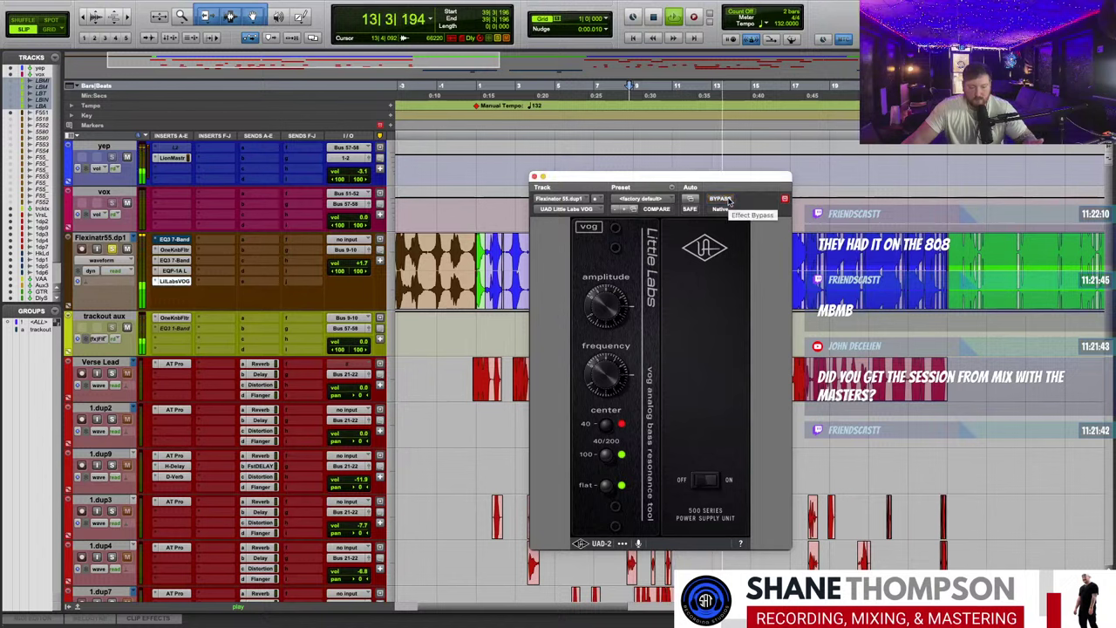
pyautogui.click(728, 199)
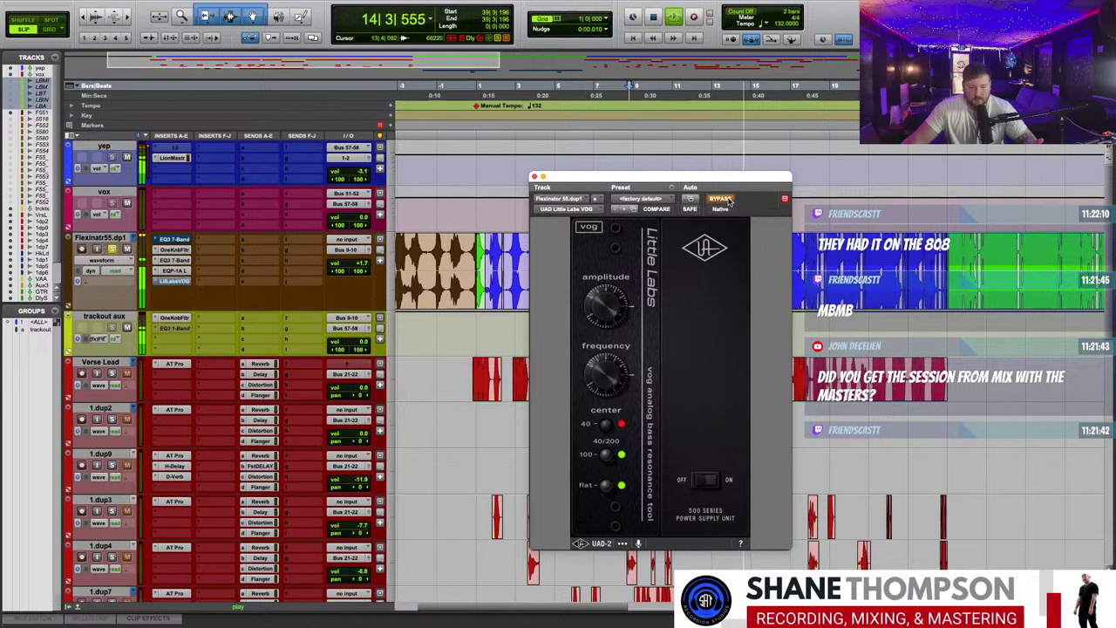
pyautogui.click(728, 200)
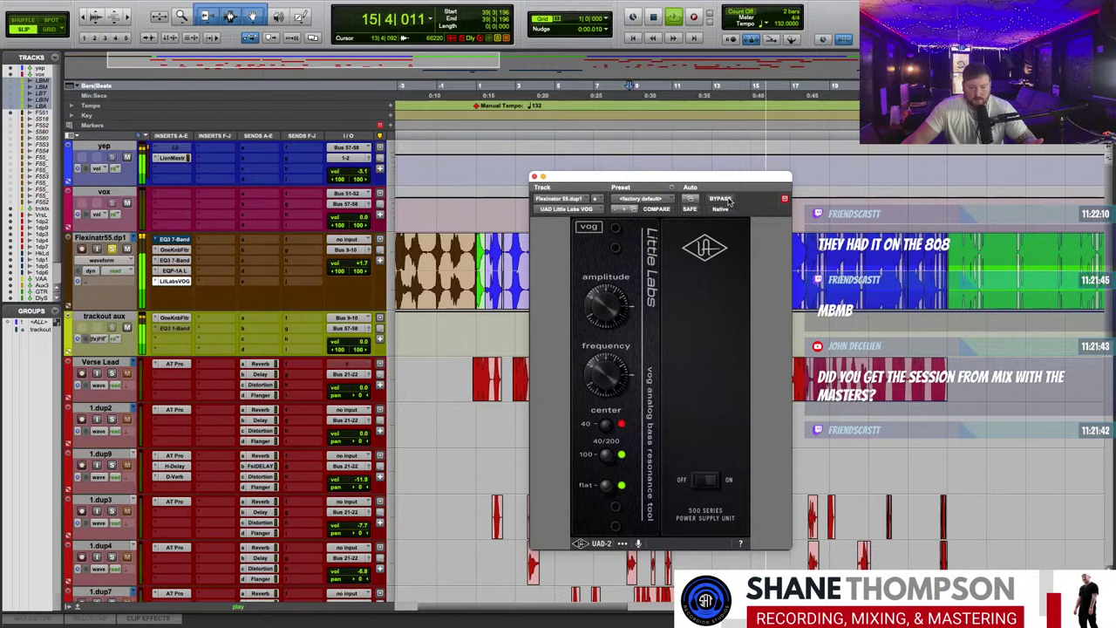
pyautogui.click(728, 200)
pyautogui.press('space')
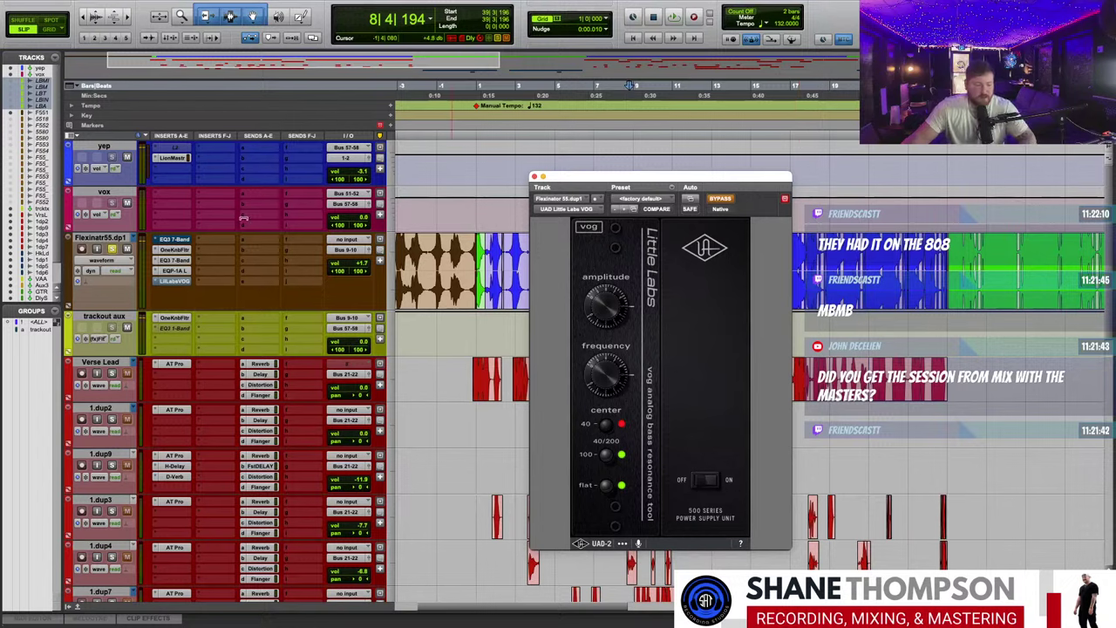
# - Make the Little Labs VOG insert on Flexinator 55.dup1 inactive and play the mix from near the end of bar 8
pyautogui.rightClick(161, 280)
pyautogui.click(194, 294)
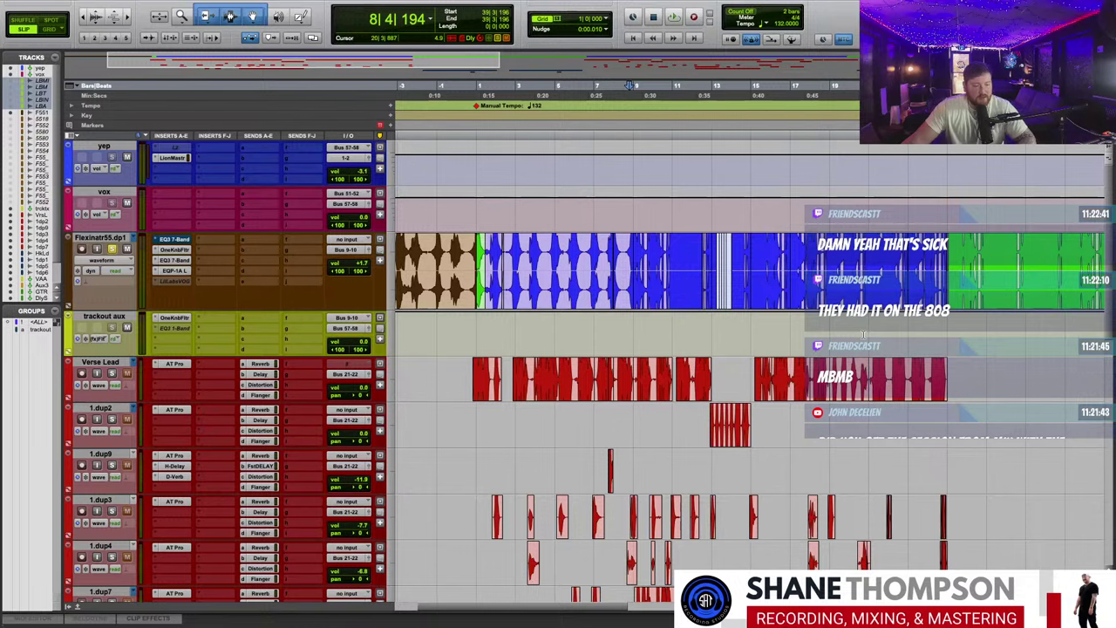
pyautogui.hscroll(6, 861, 334)
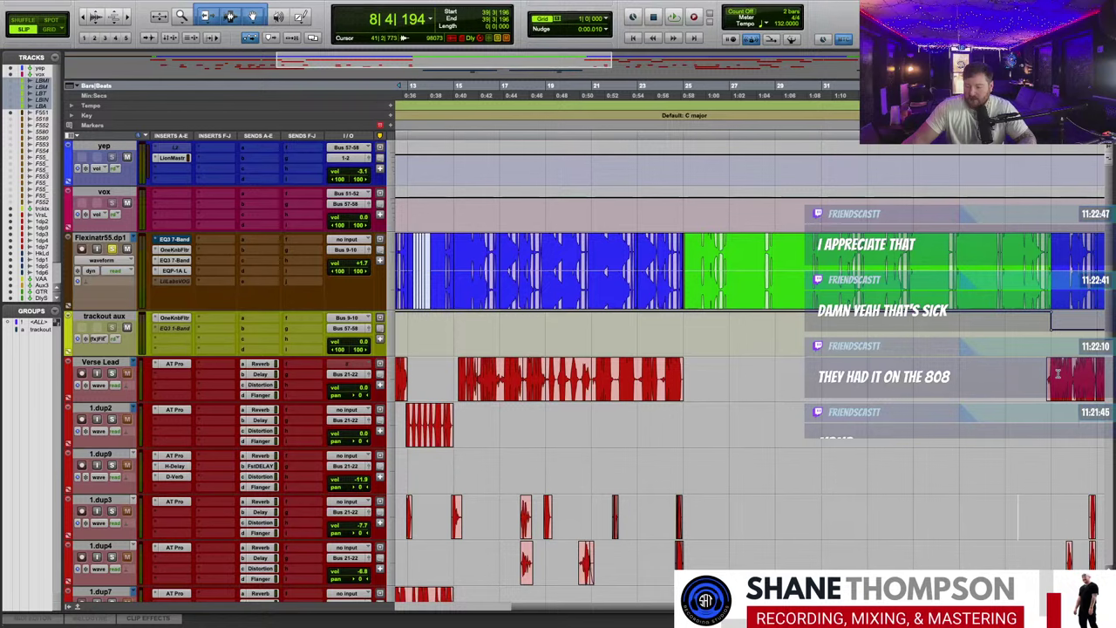
pyautogui.press('space')
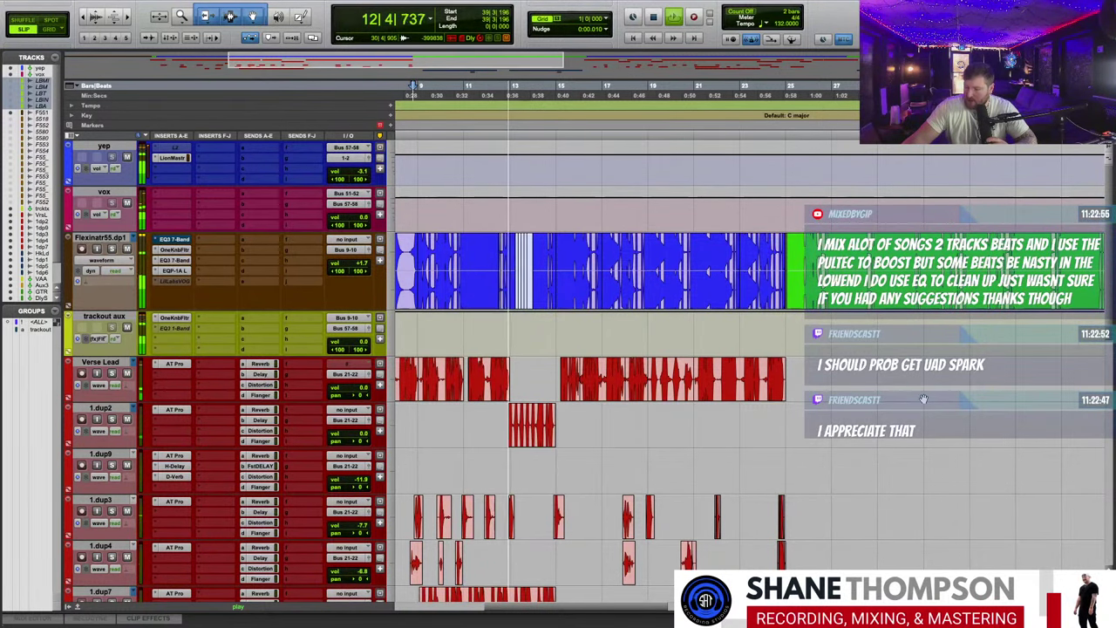
pyautogui.press('space')
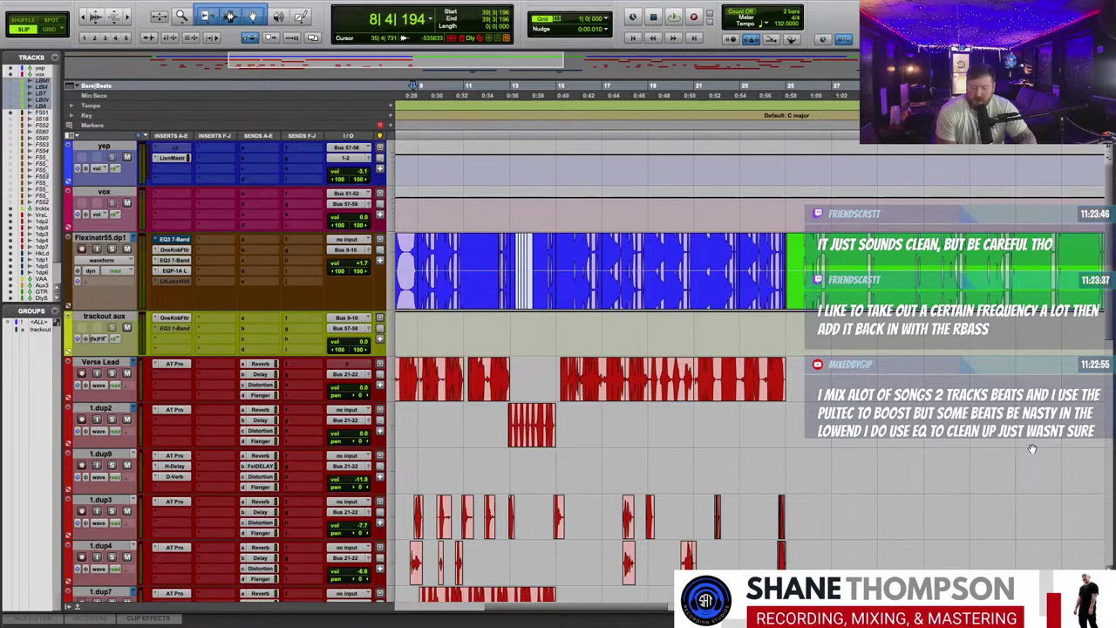
# - Set the playback position to about bar 15 and play the mix while looking over the vocal and effect-send tracks
pyautogui.rightClick(886, 358)
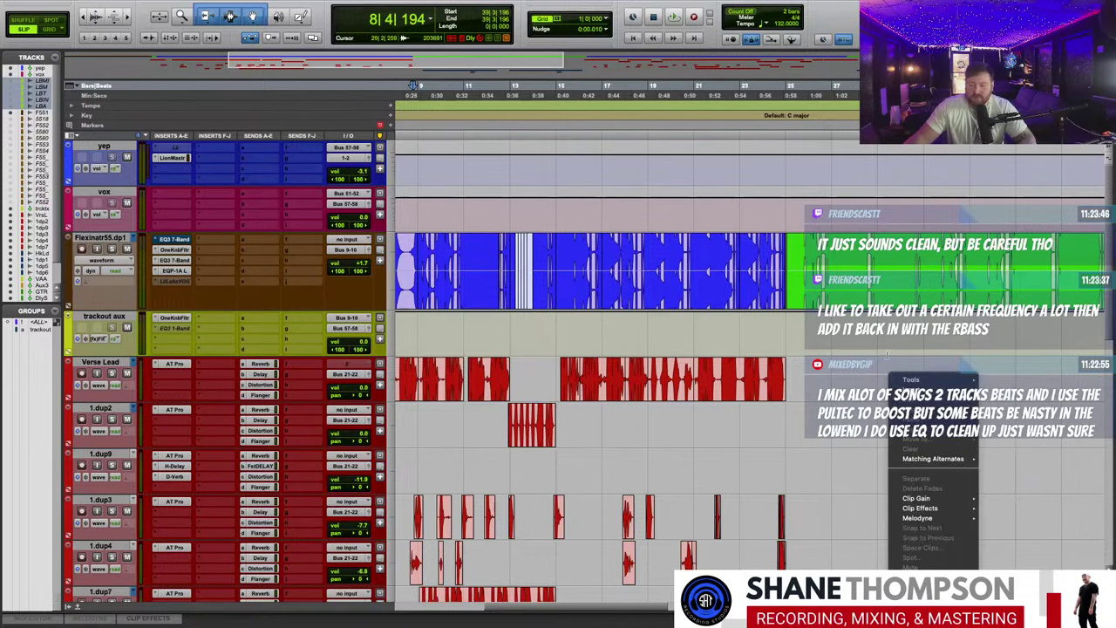
pyautogui.click(859, 360)
pyautogui.scroll(-1, 859, 360)
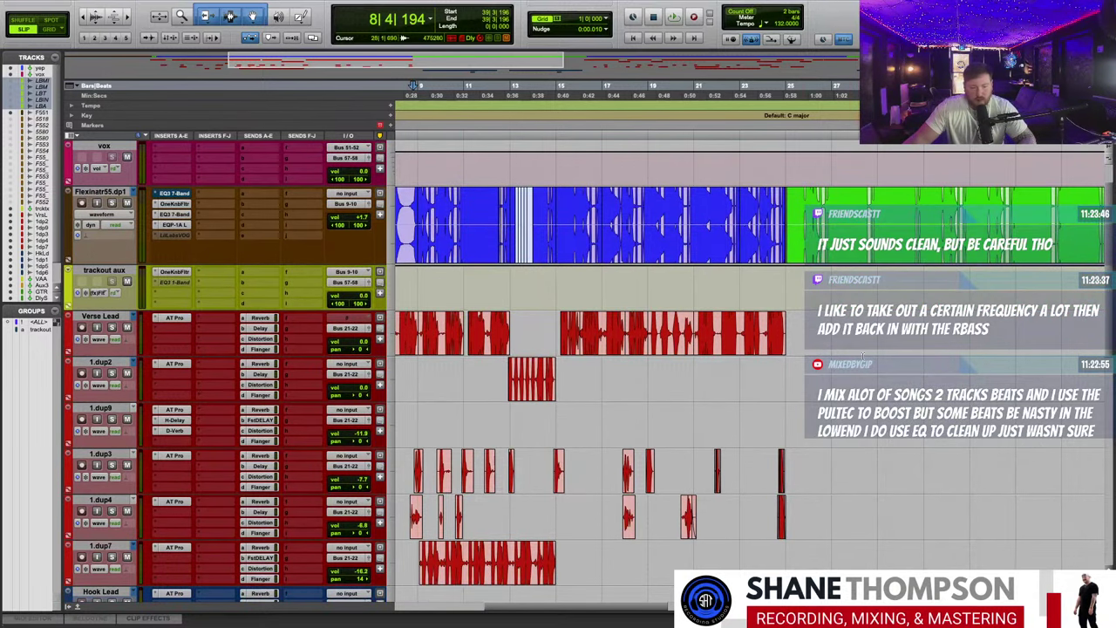
pyautogui.click(568, 86)
pyautogui.press('space')
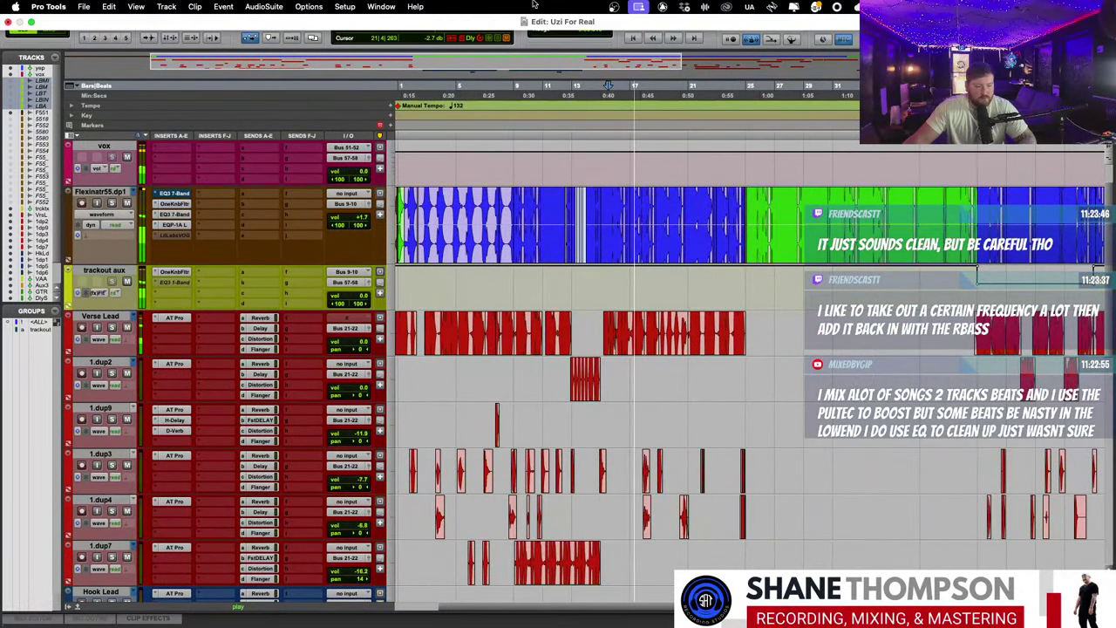
pyautogui.scroll(-3, 630, 207)
pyautogui.scroll(-6, 631, 209)
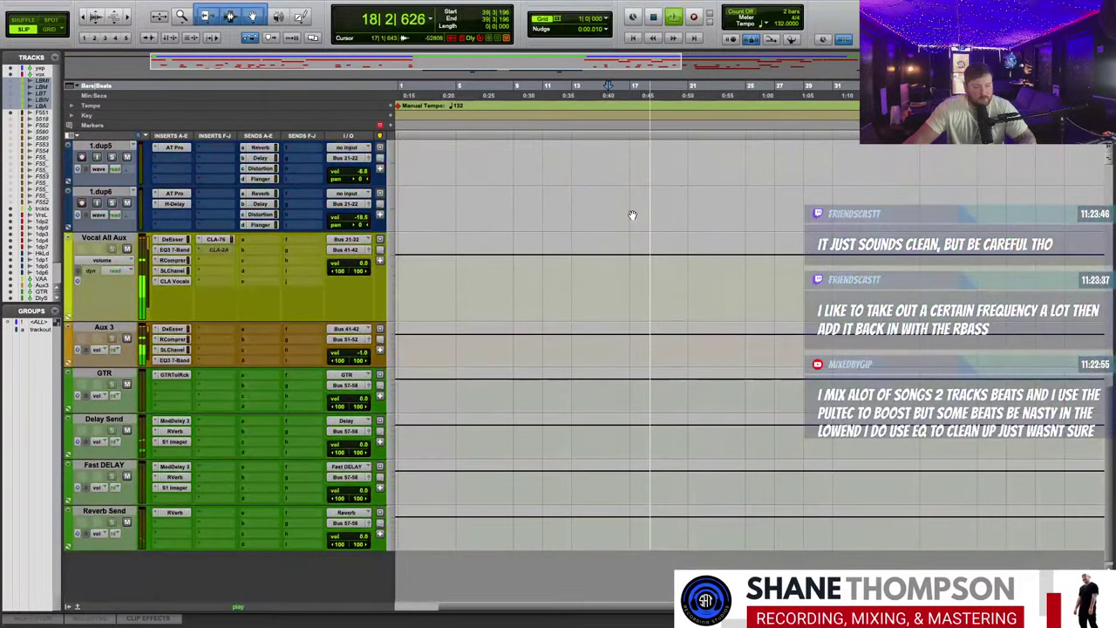
pyautogui.scroll(1, 632, 214)
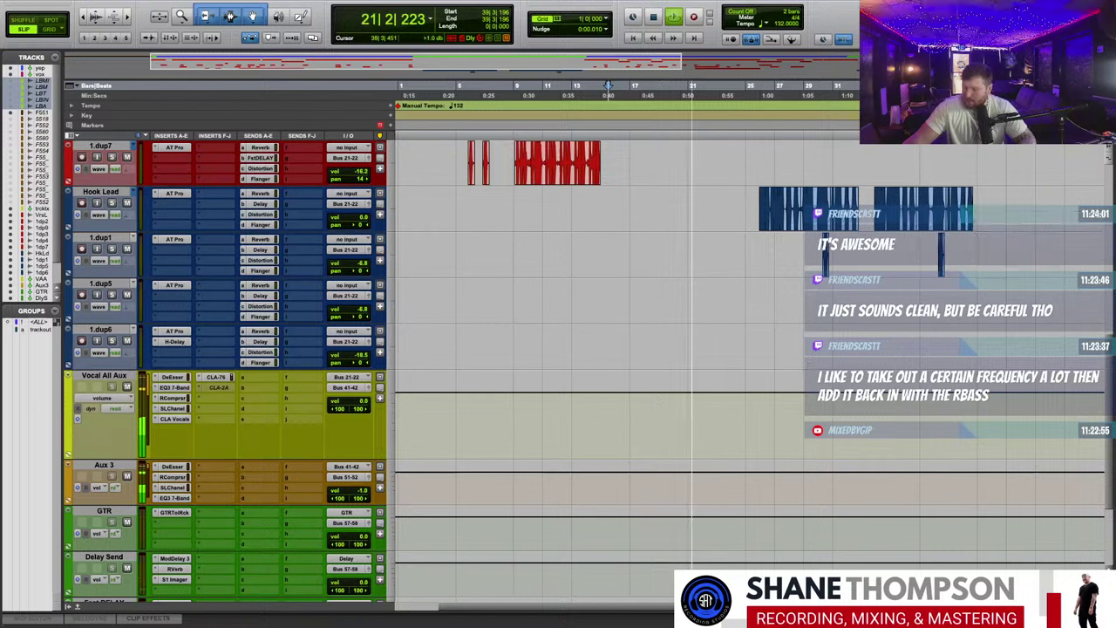
# - Replay the mix from bar 15 and look over the verse and hook vocal clips before stopping
pyautogui.moveTo(753, 4)
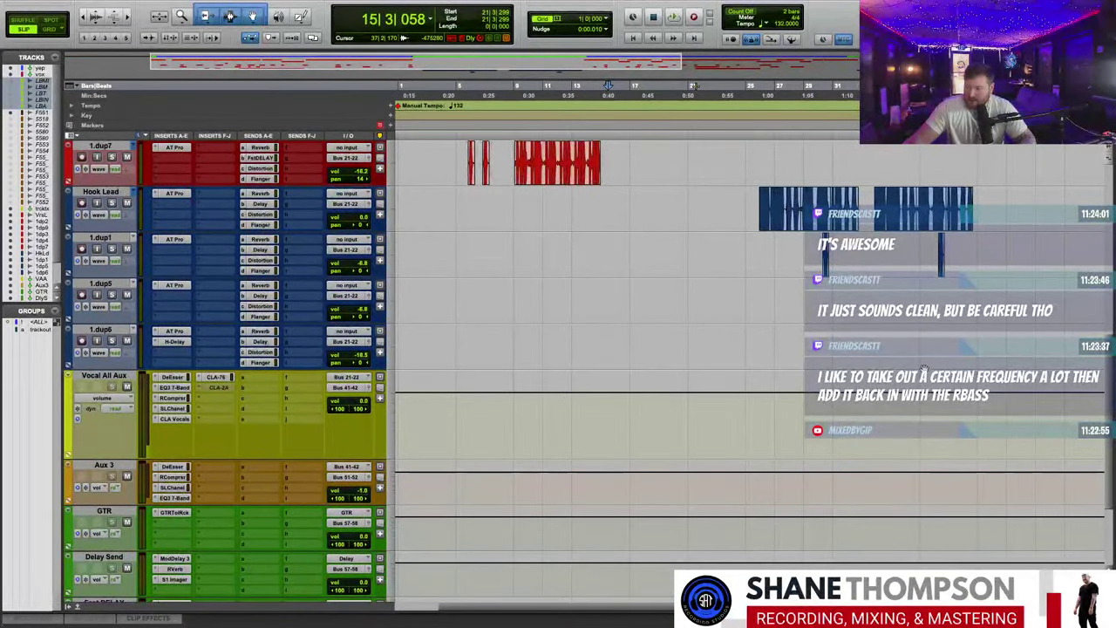
pyautogui.press('space')
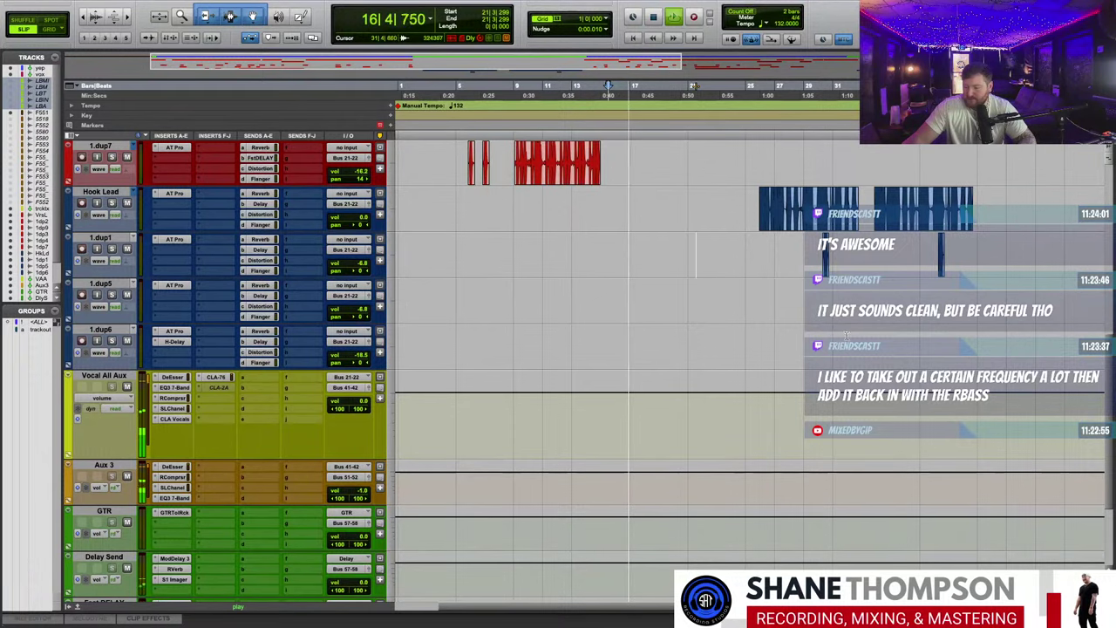
pyautogui.scroll(5, 846, 335)
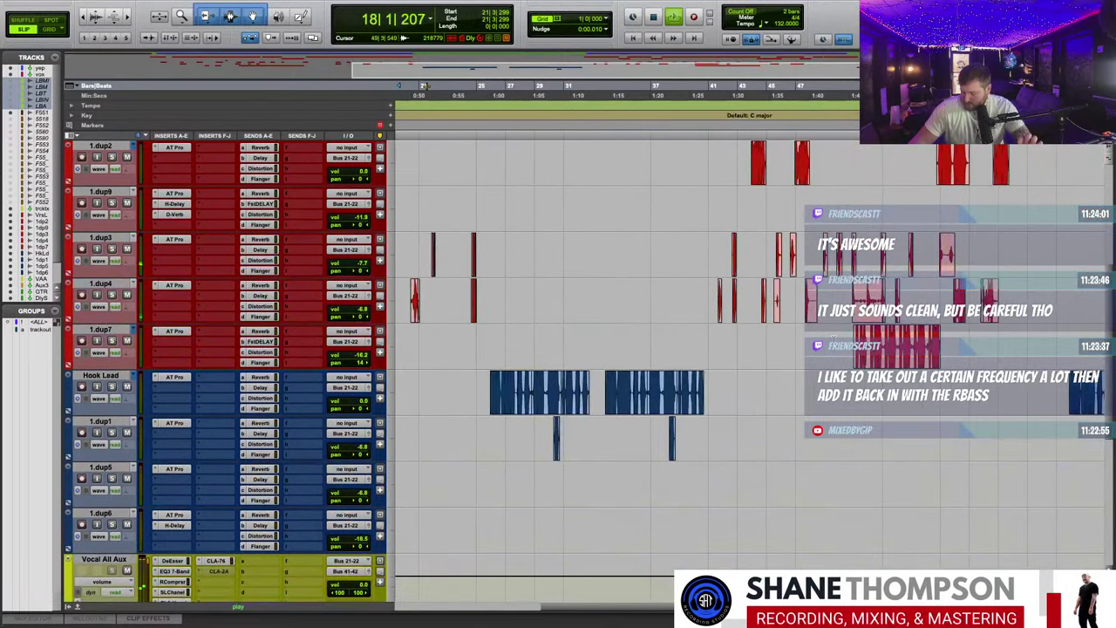
pyautogui.press('space')
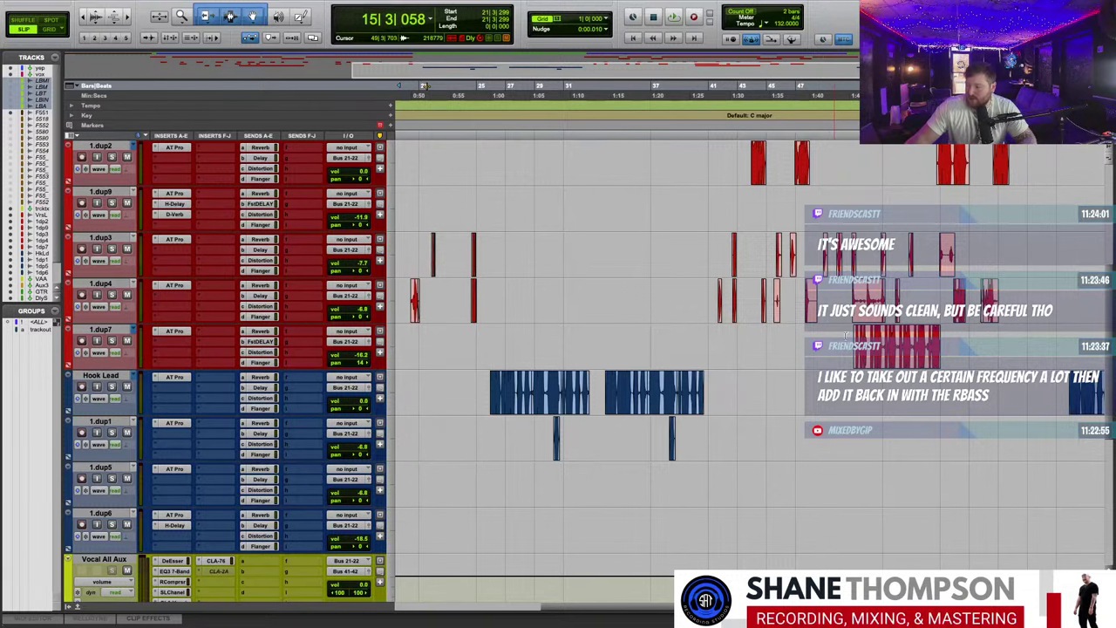
# - Examine the clip arrangement and inserts of the beat, verse and hook tracks across the song
pyautogui.scroll(-4, 593, 279)
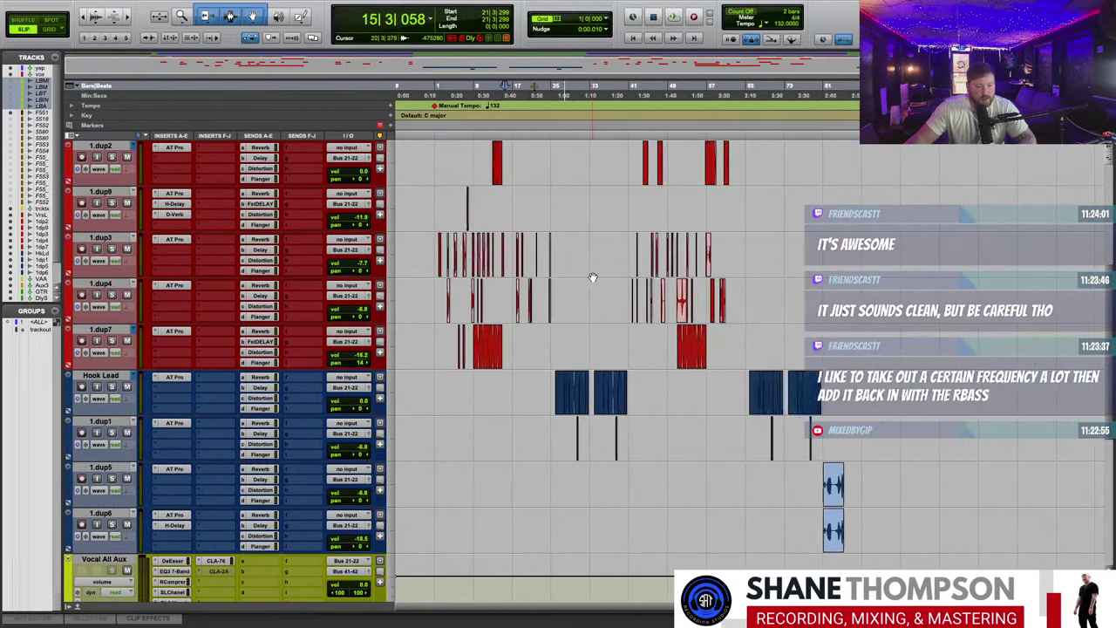
pyautogui.scroll(5, 593, 278)
pyautogui.scroll(-3, 593, 278)
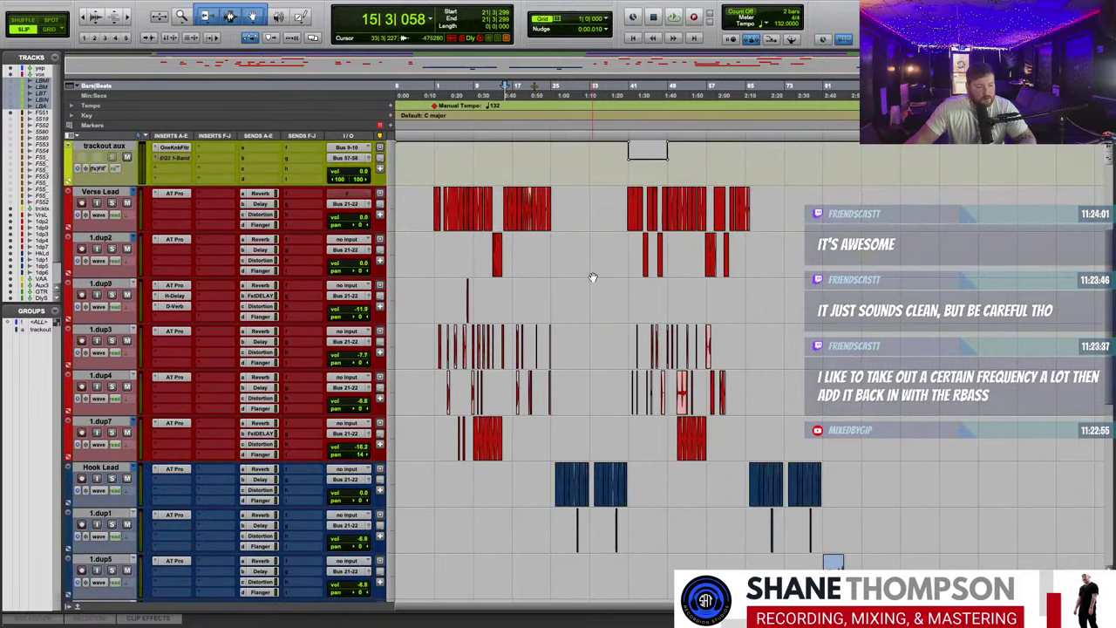
pyautogui.scroll(6, 593, 278)
pyautogui.scroll(-3, 593, 277)
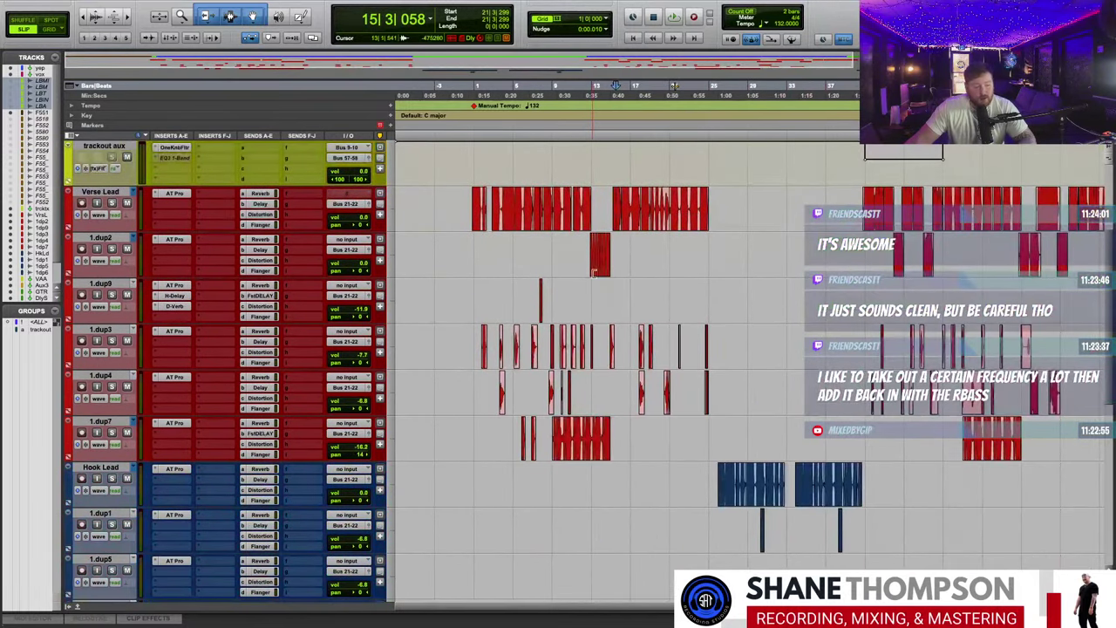
pyautogui.scroll(1, 593, 275)
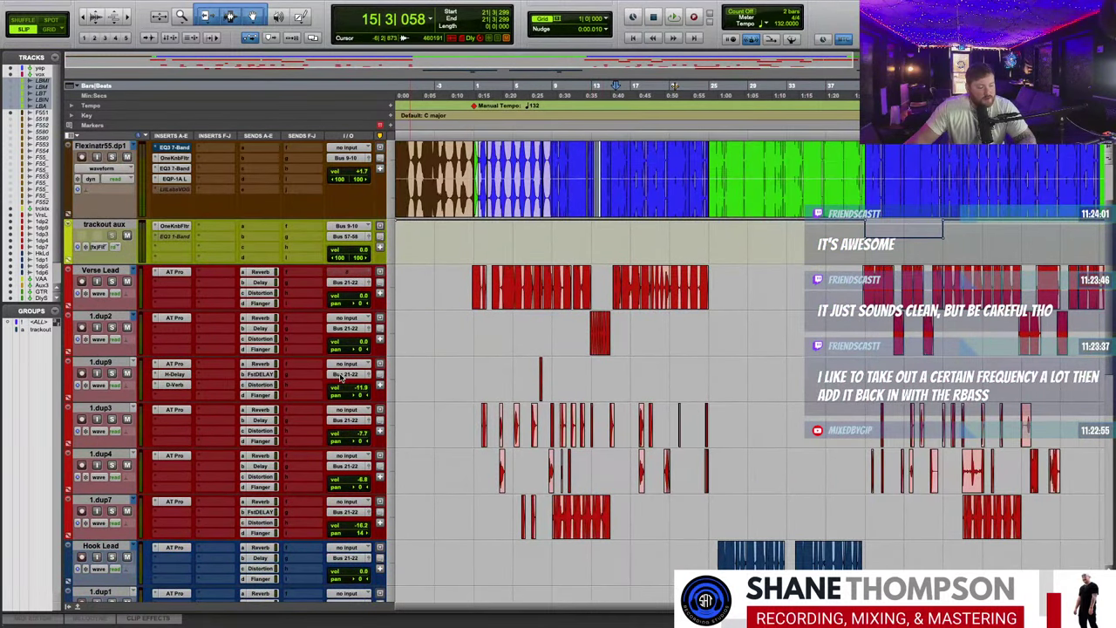
pyautogui.scroll(-2, 627, 348)
pyautogui.scroll(1, 658, 406)
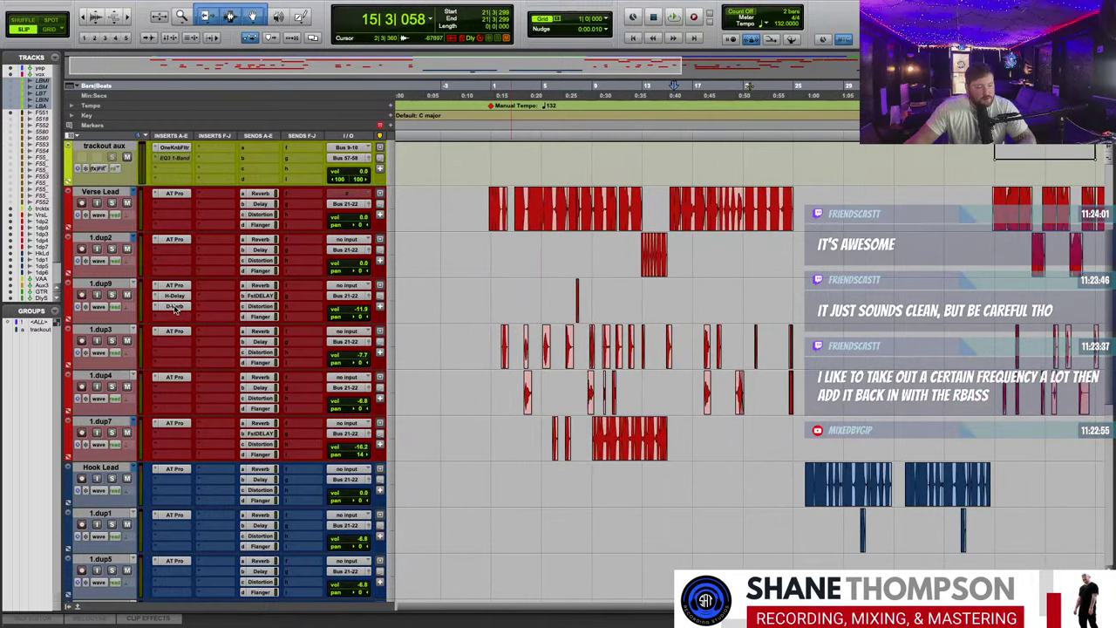
# - Examine the chorus and Bass Pitcher pedals in the GTR Tool Rack on the GTR track, closing the plug-in window when done
pyautogui.scroll(-6, 179, 331)
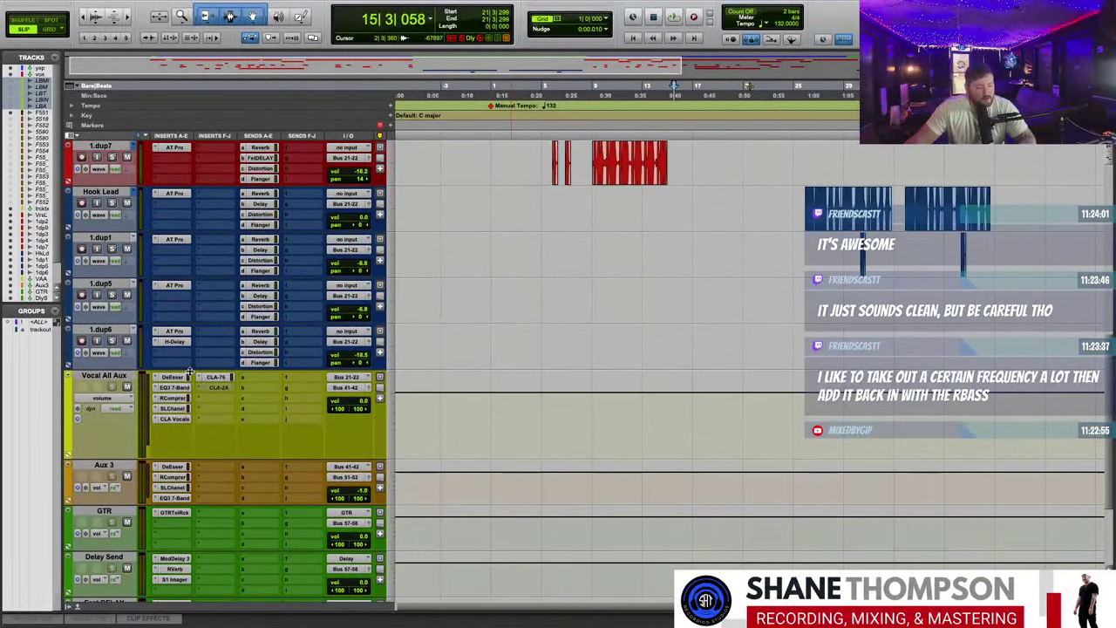
pyautogui.scroll(-2, 190, 373)
pyautogui.scroll(-1, 190, 373)
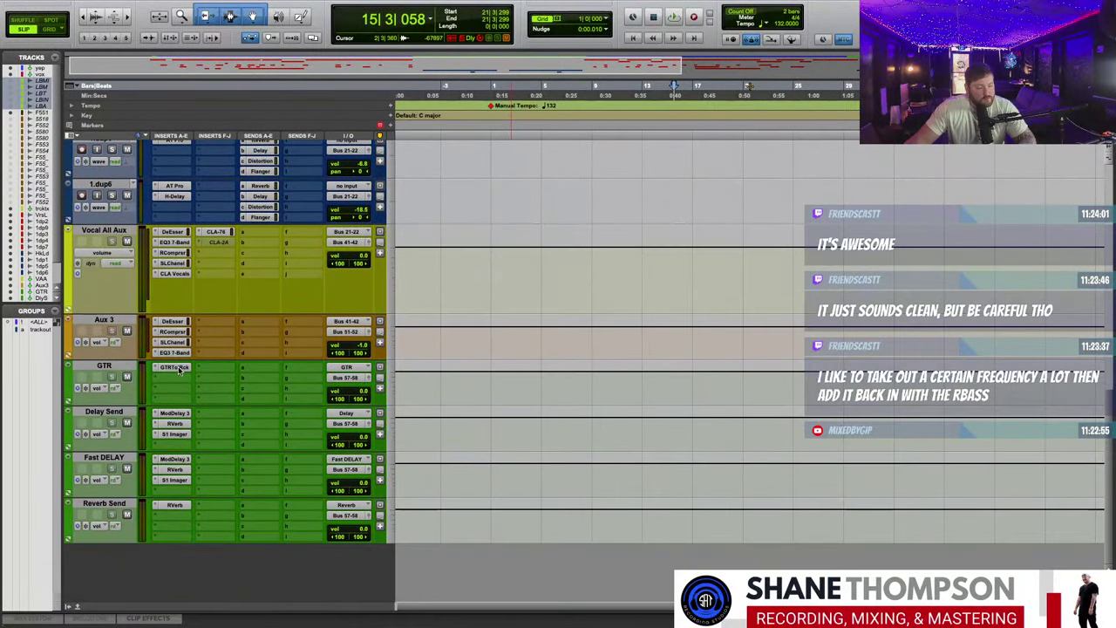
pyautogui.click(179, 367)
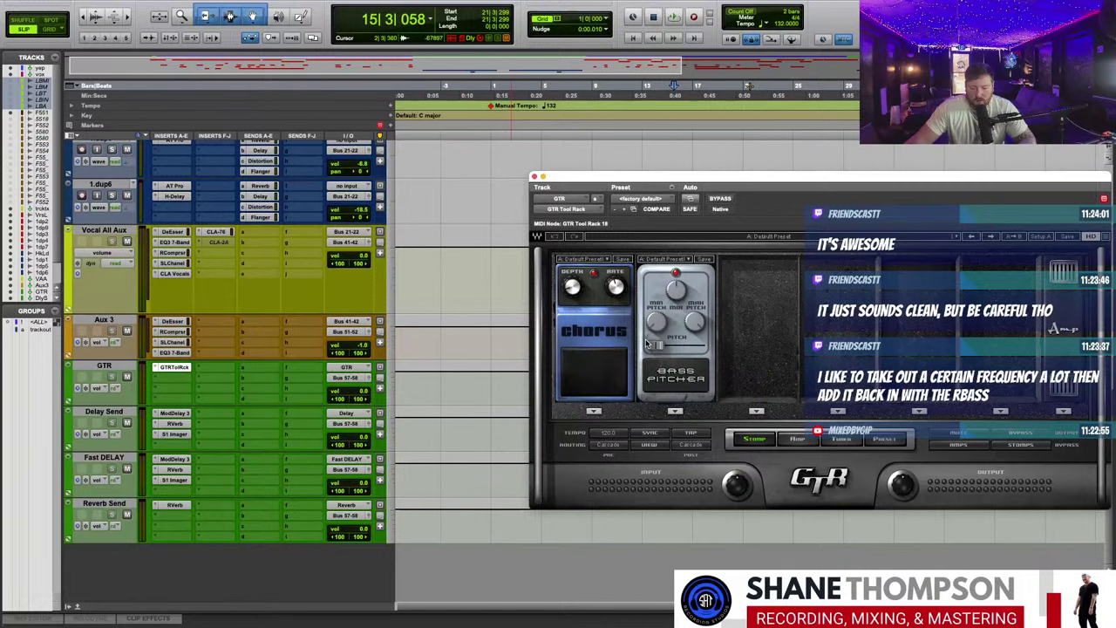
pyautogui.click(535, 177)
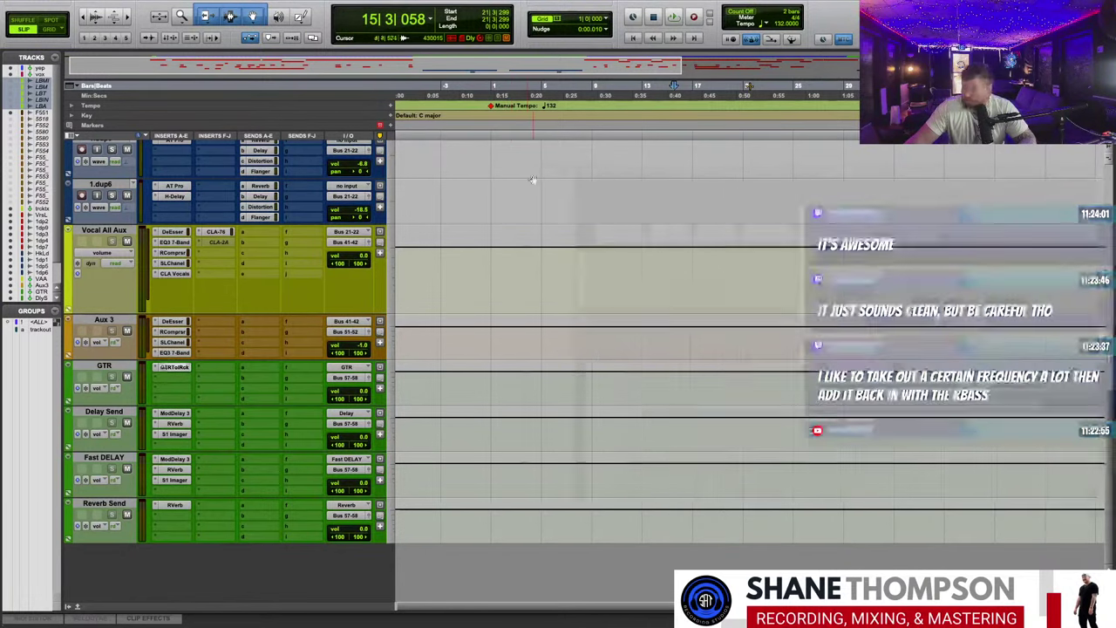